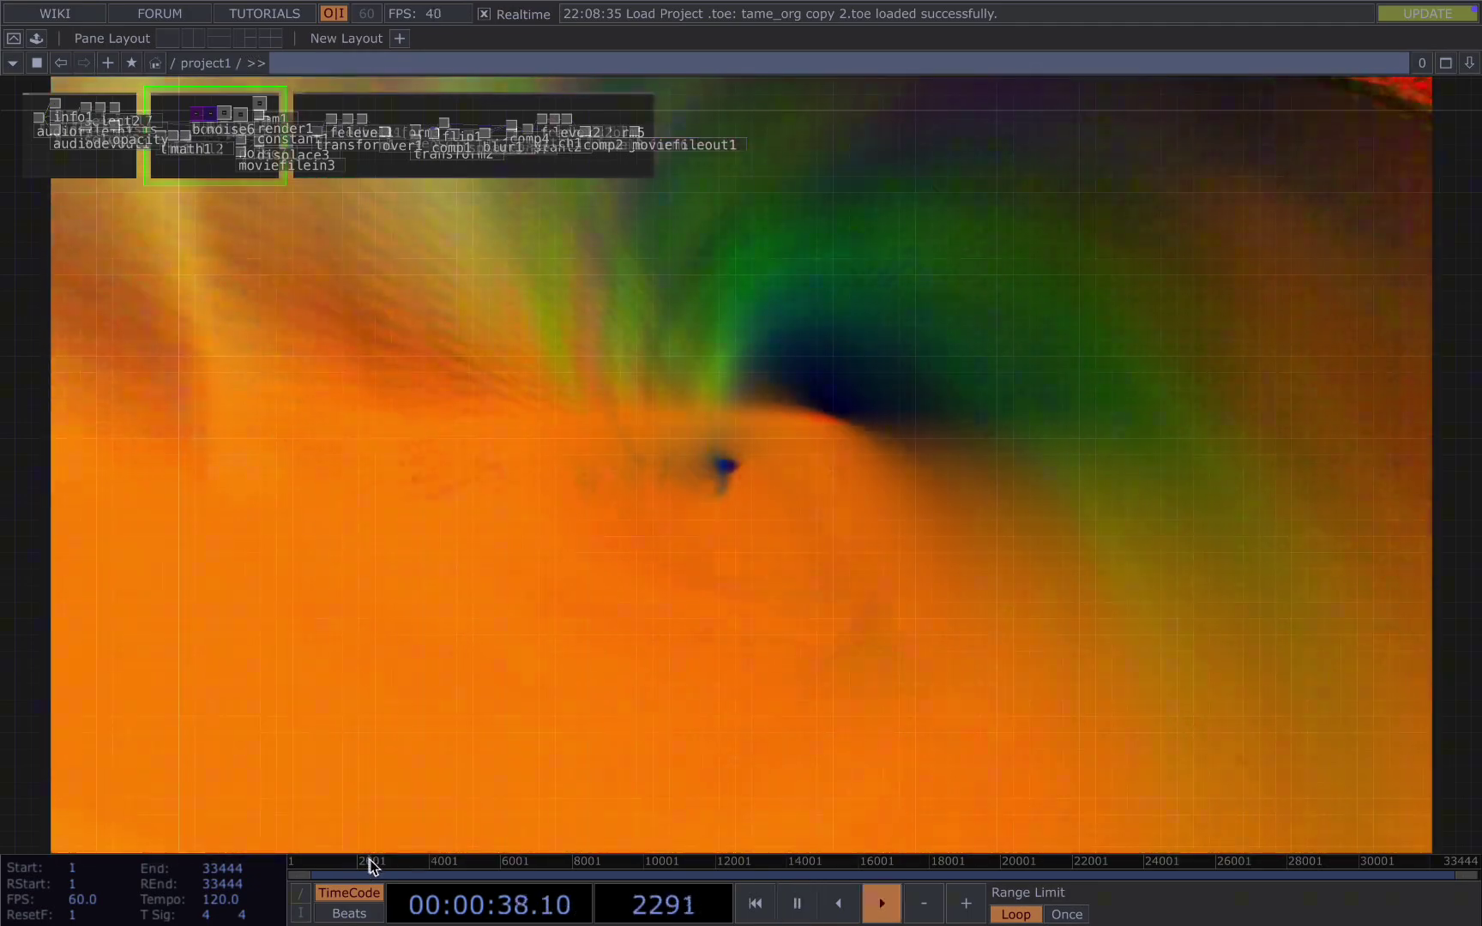
Step: Preview the finished audio-reactive visual at an early and a late point of the timeline
click(333, 865)
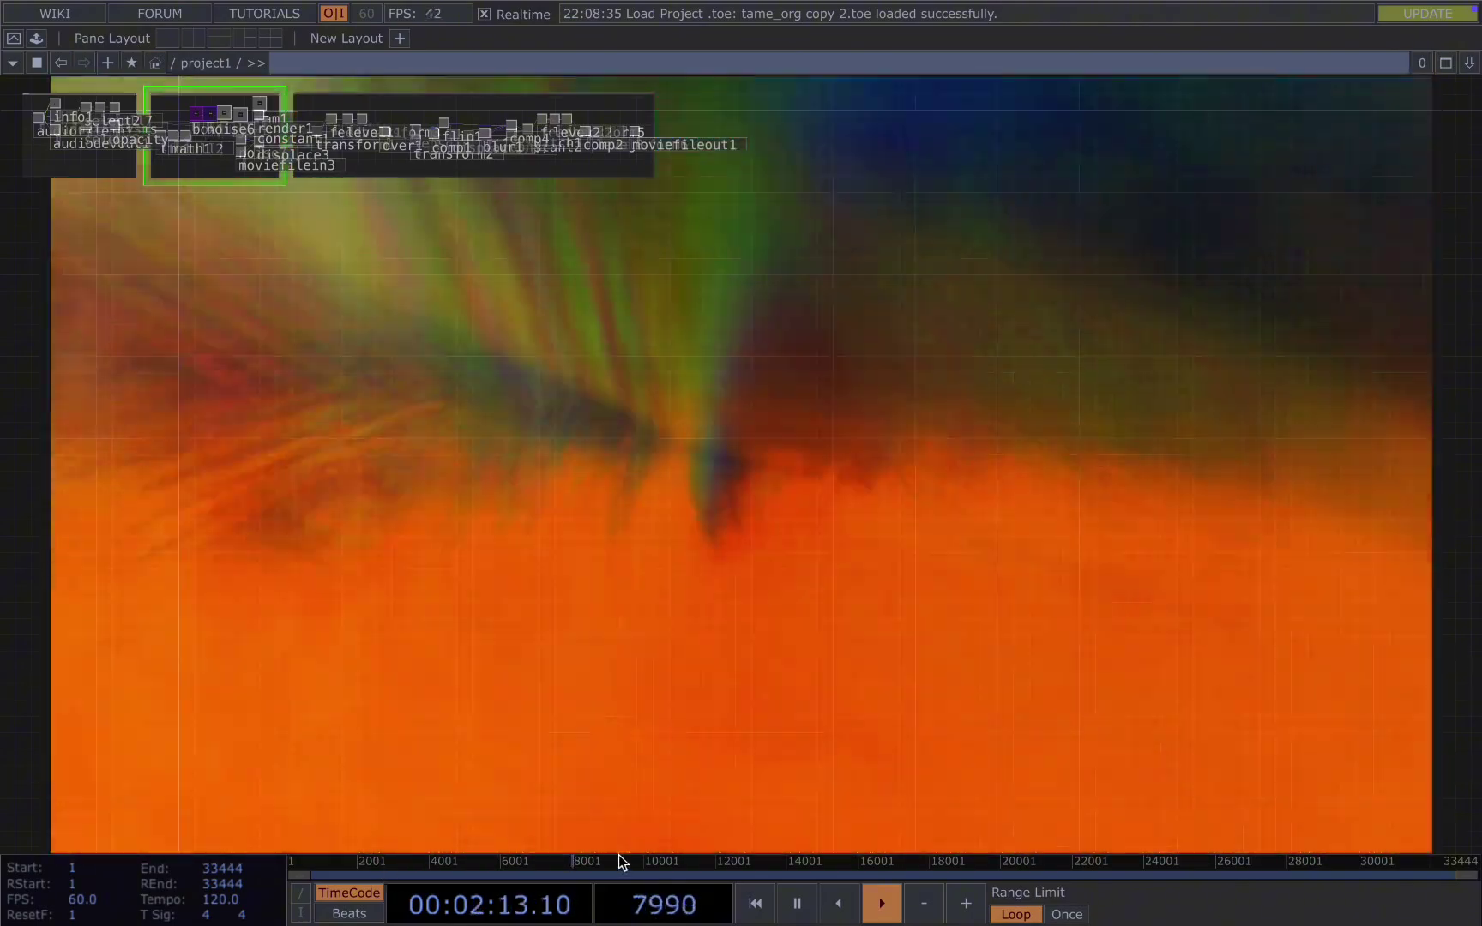
click(990, 865)
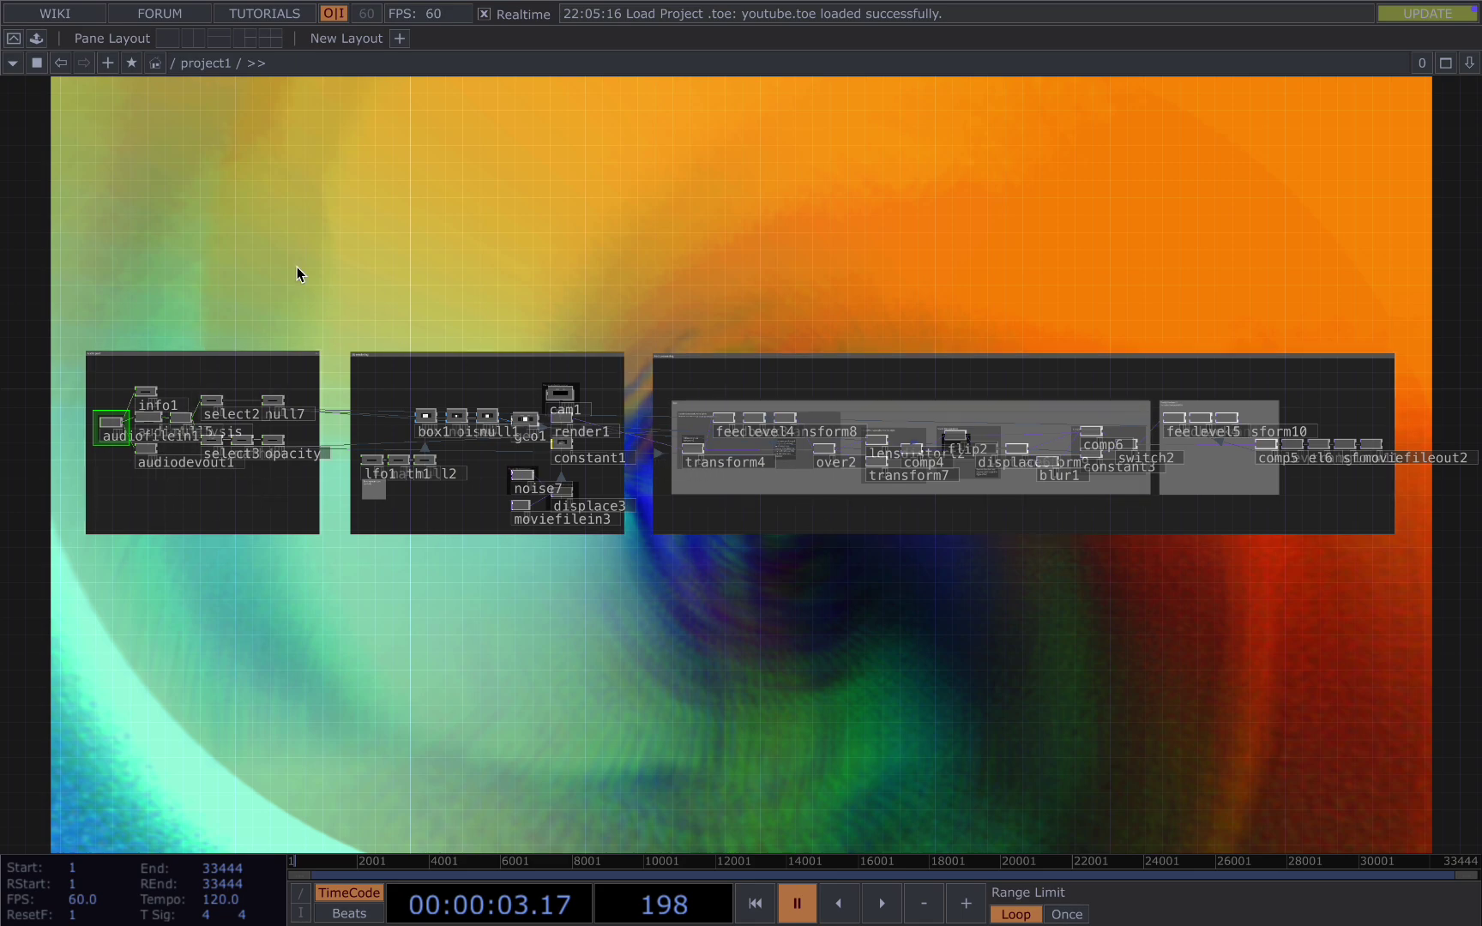
Step: Examine the Audio part and 3D rendering sections of the finished network
drag(153, 424, 239, 432)
scroll(240, 439, up, 8)
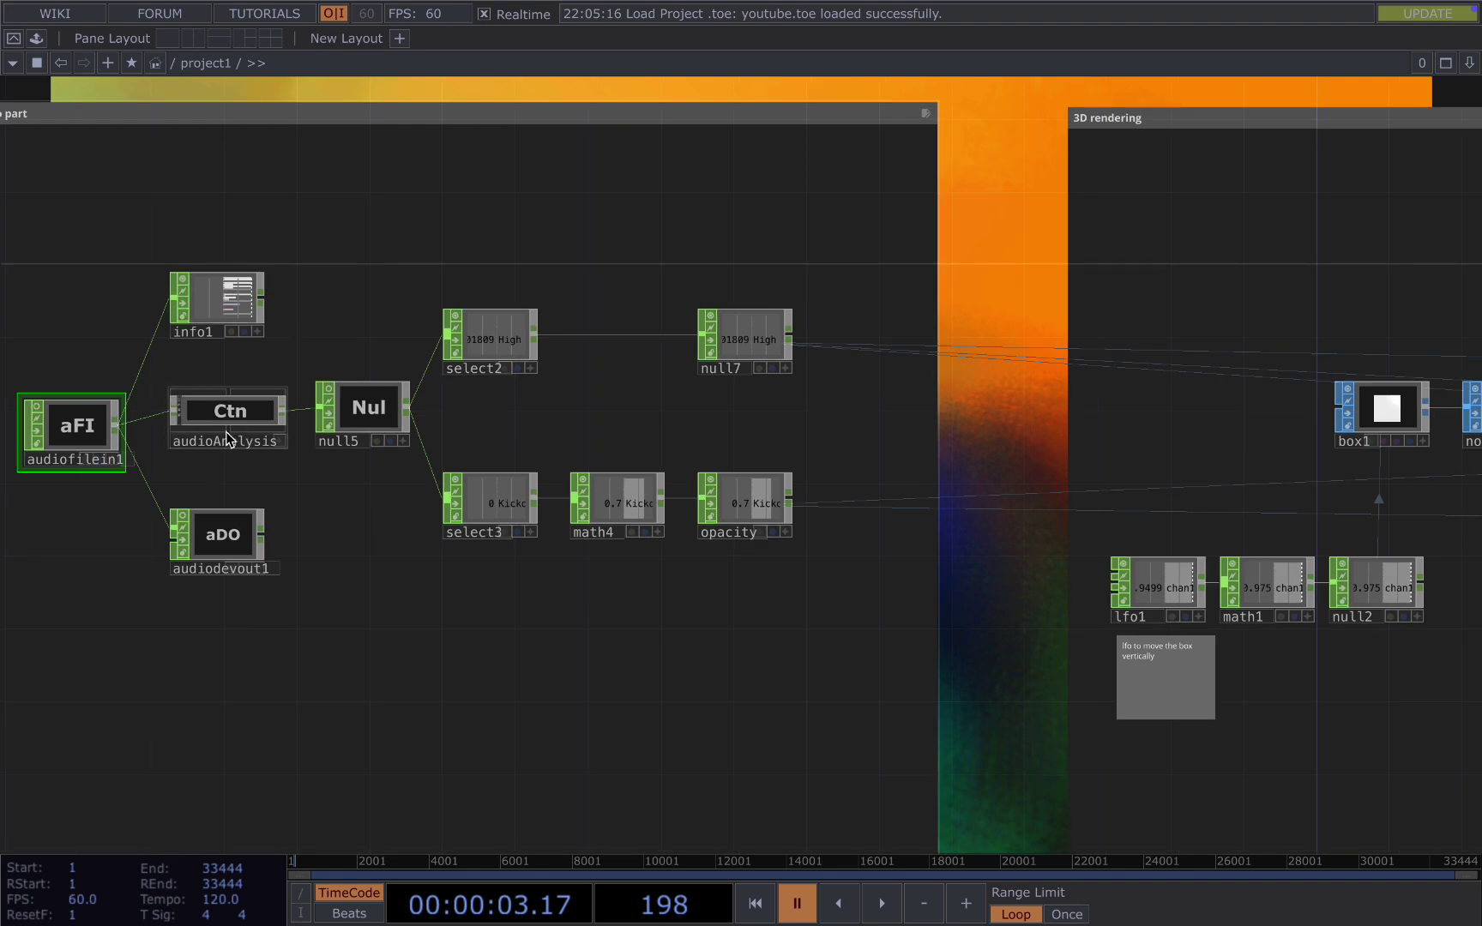
scroll(225, 431, down, 2)
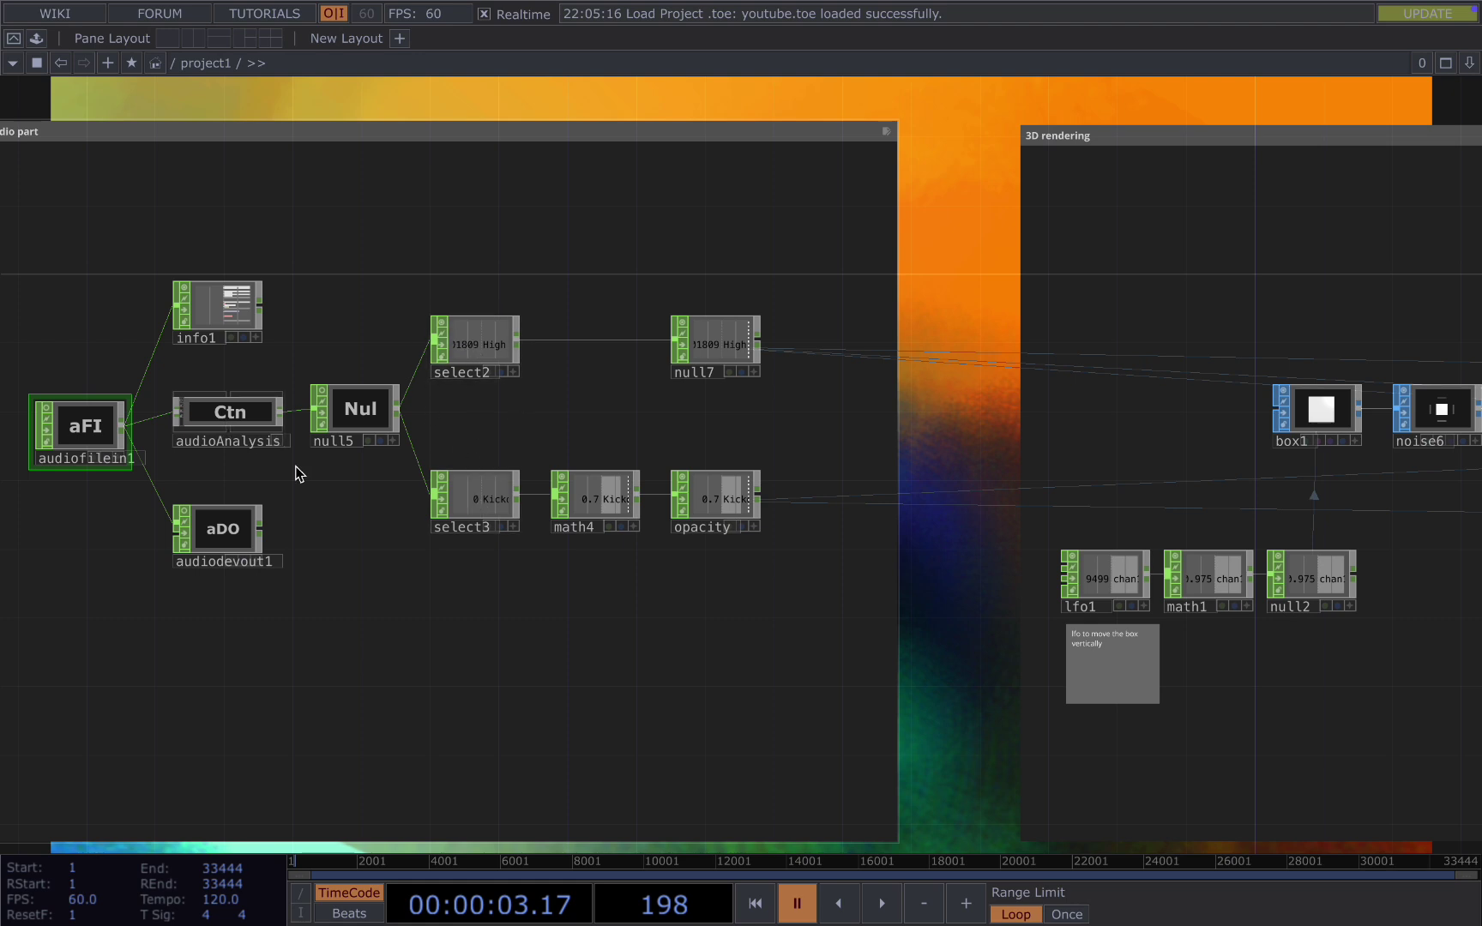
scroll(310, 481, down, 3)
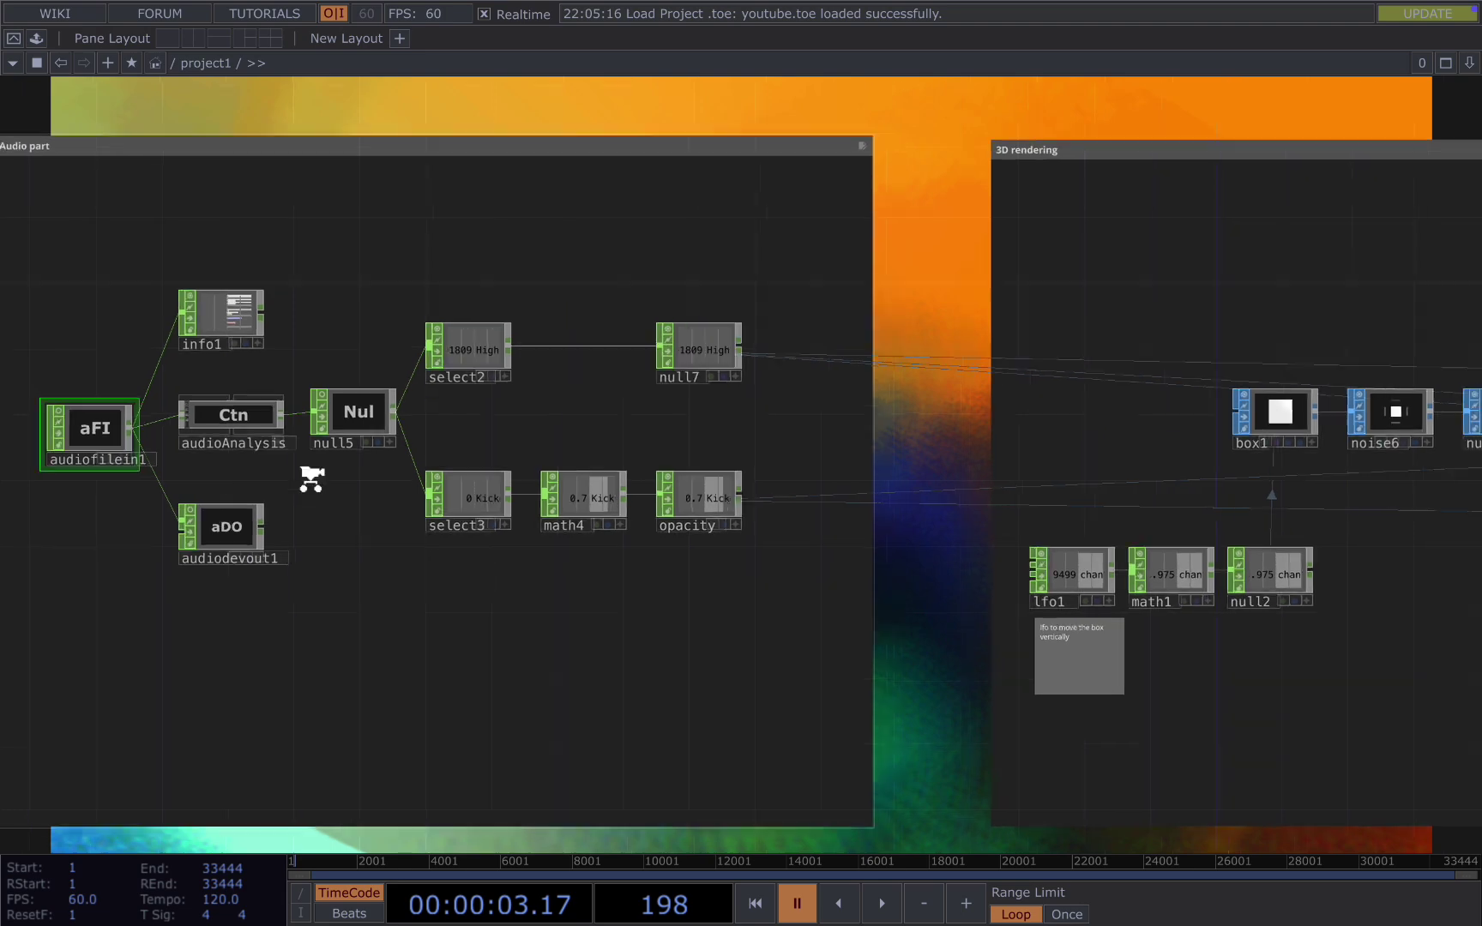
mouse_move(783, 147)
mouse_down()
mouse_move(470, 165)
mouse_move(757, 152)
mouse_move(516, 145)
mouse_move(761, 147)
mouse_move(607, 152)
mouse_up()
scroll(671, 157, down, 1)
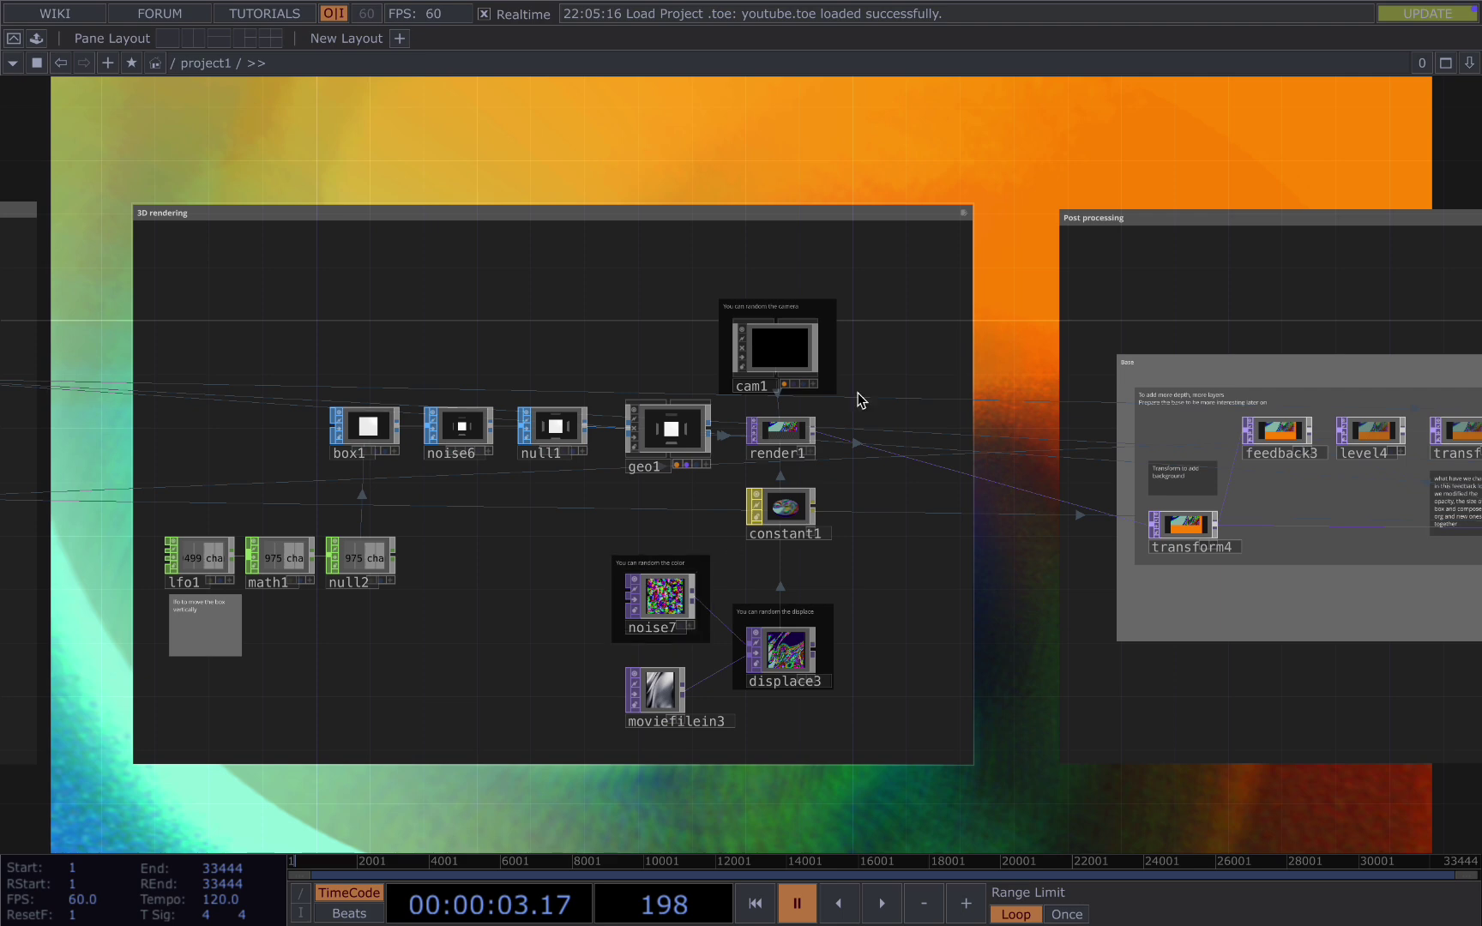
Step: Examine the Post processing section of the finished network, from the base effects to the final feedback and movie output
scroll(1089, 123, right, 8)
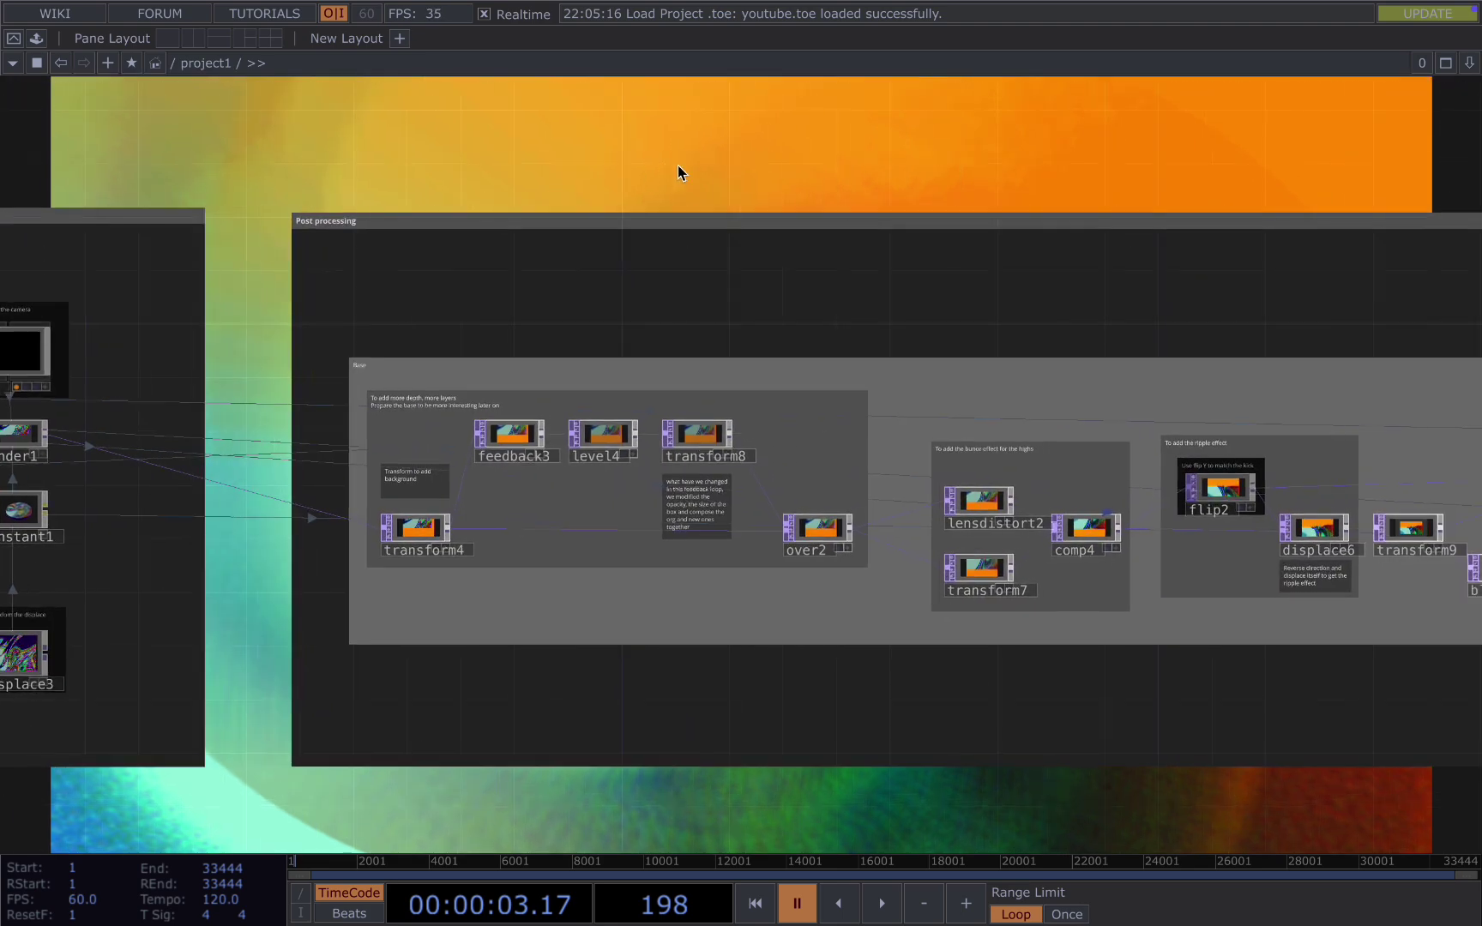
scroll(691, 164, right, 4)
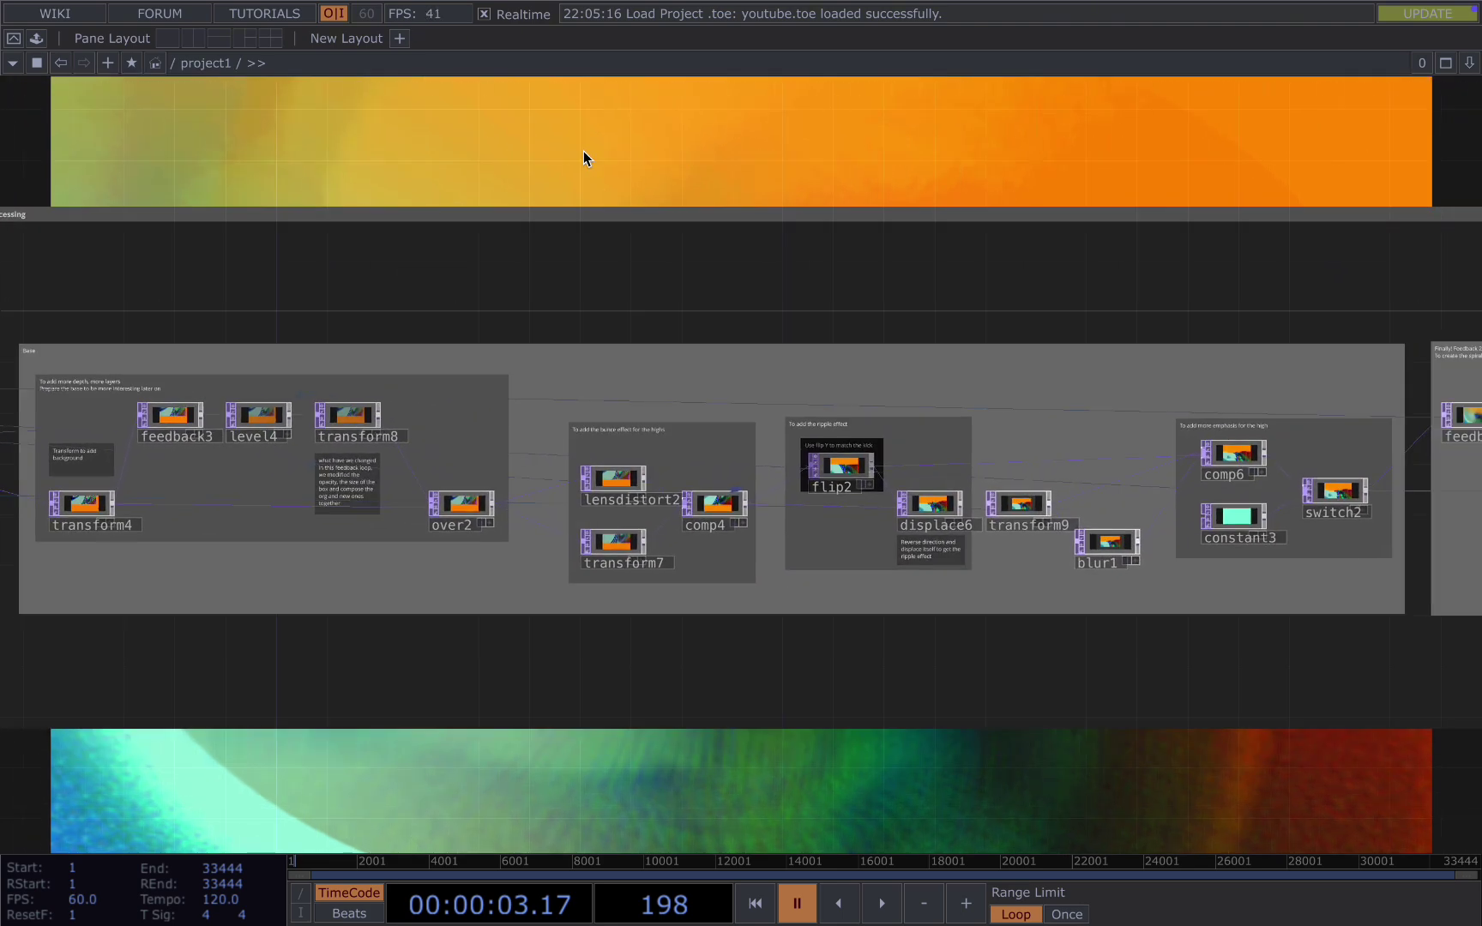
scroll(595, 158, left, 1)
scroll(606, 159, down, 2)
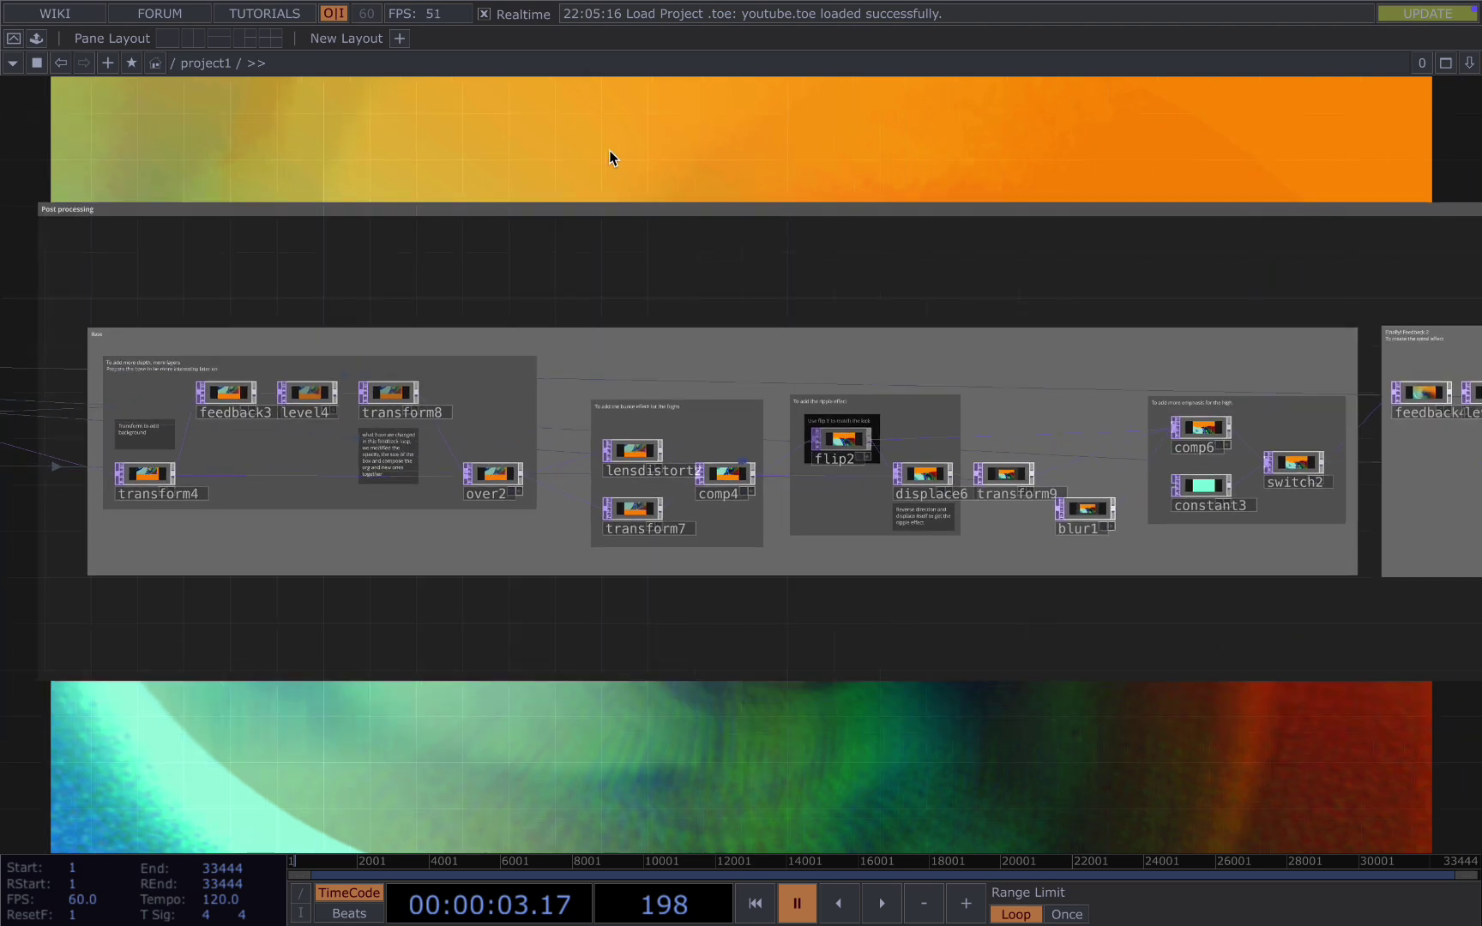
scroll(576, 149, down, 2)
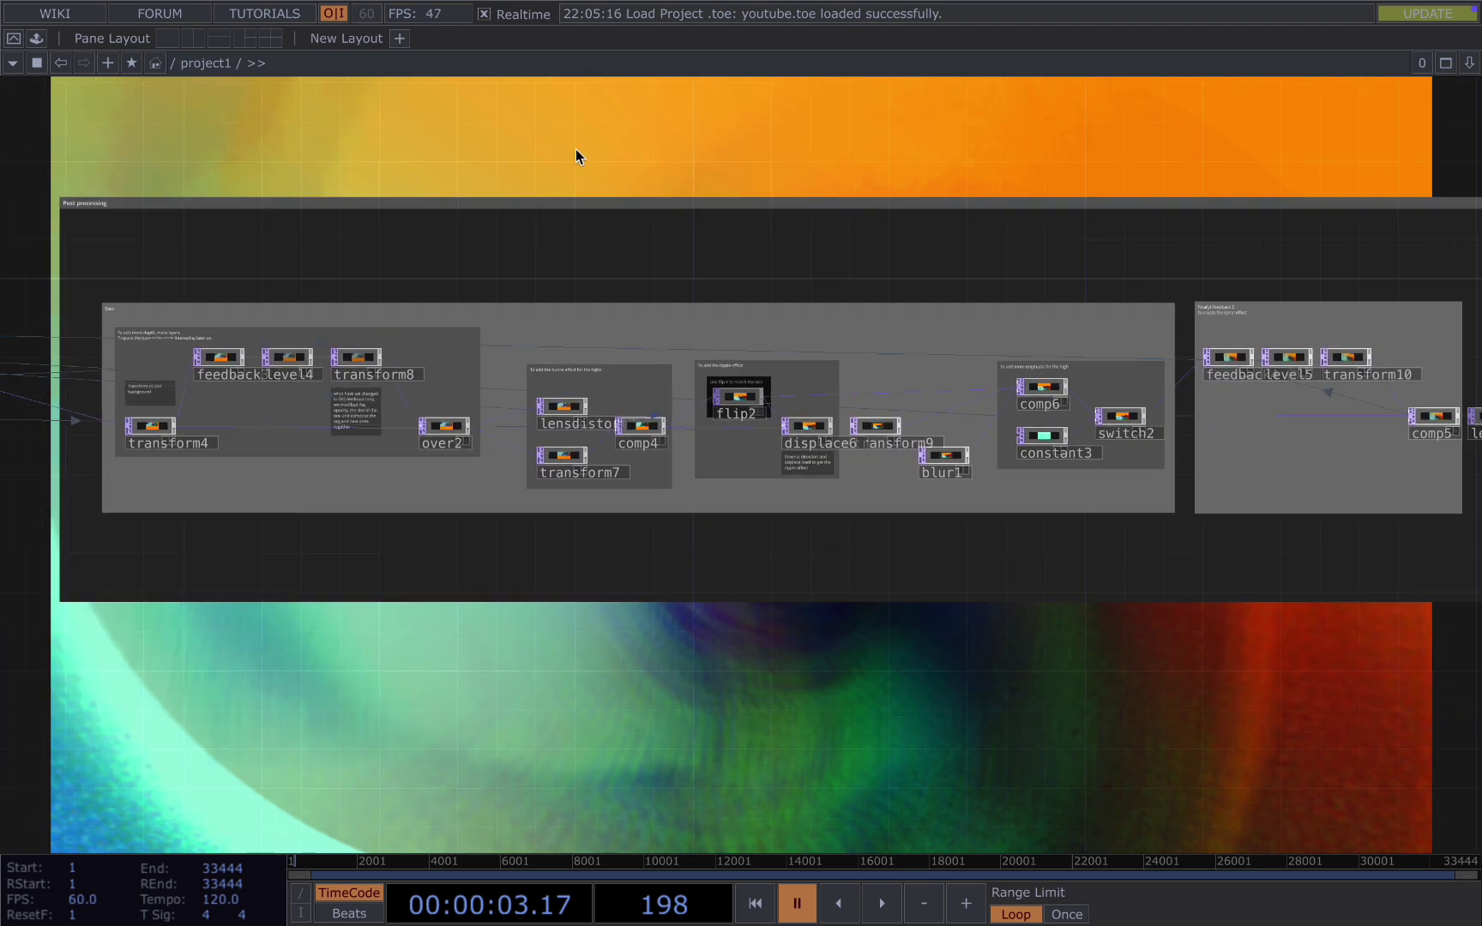
drag(625, 161, 595, 177)
scroll(605, 192, down, 1)
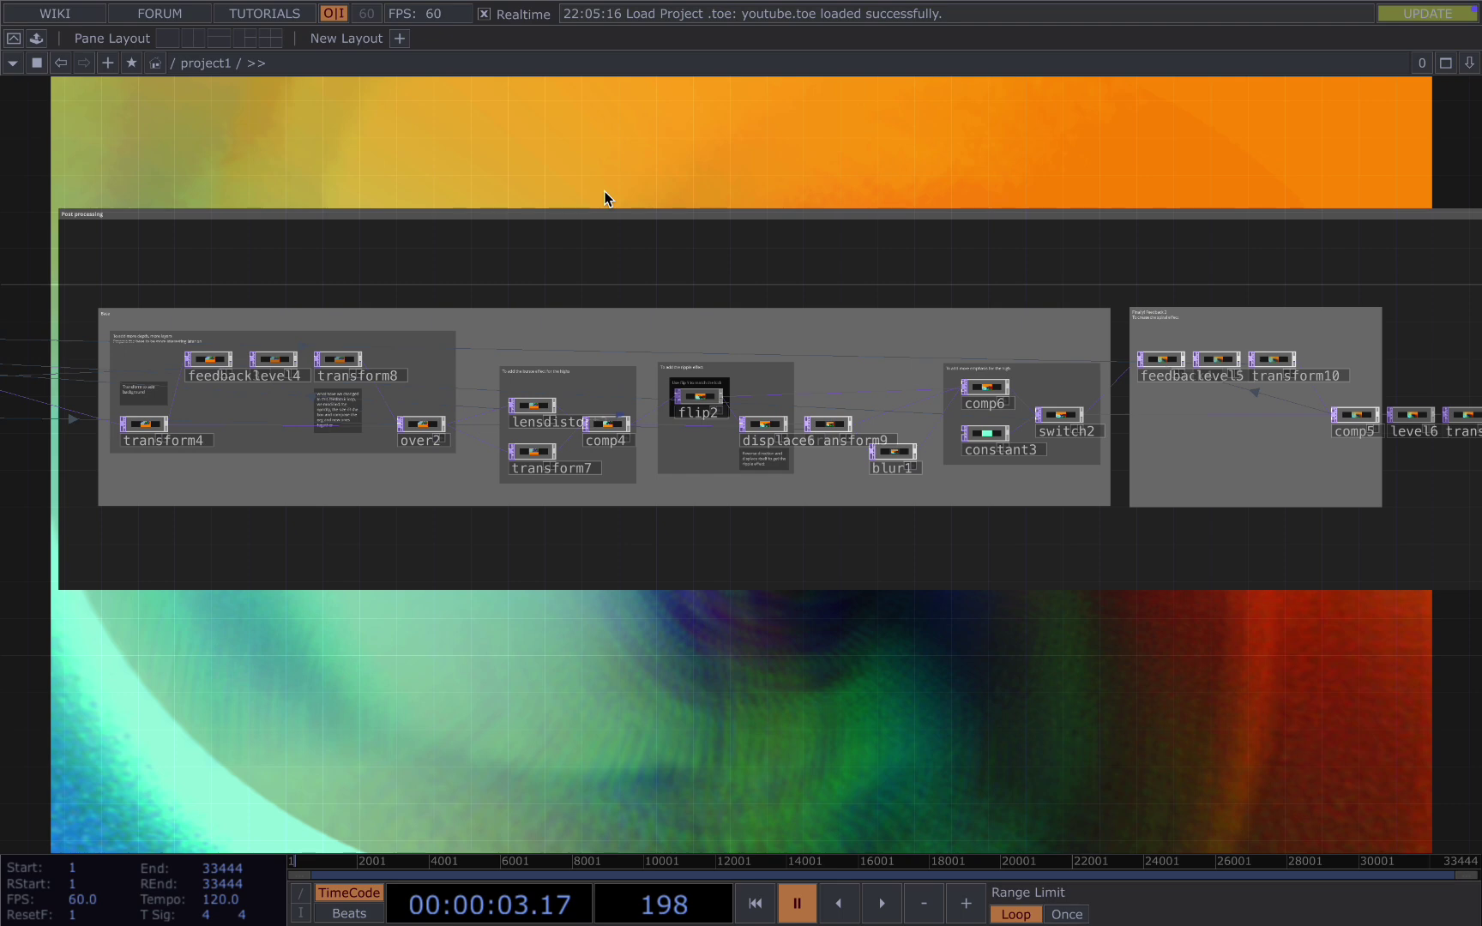
middle_drag(865, 177, 785, 235)
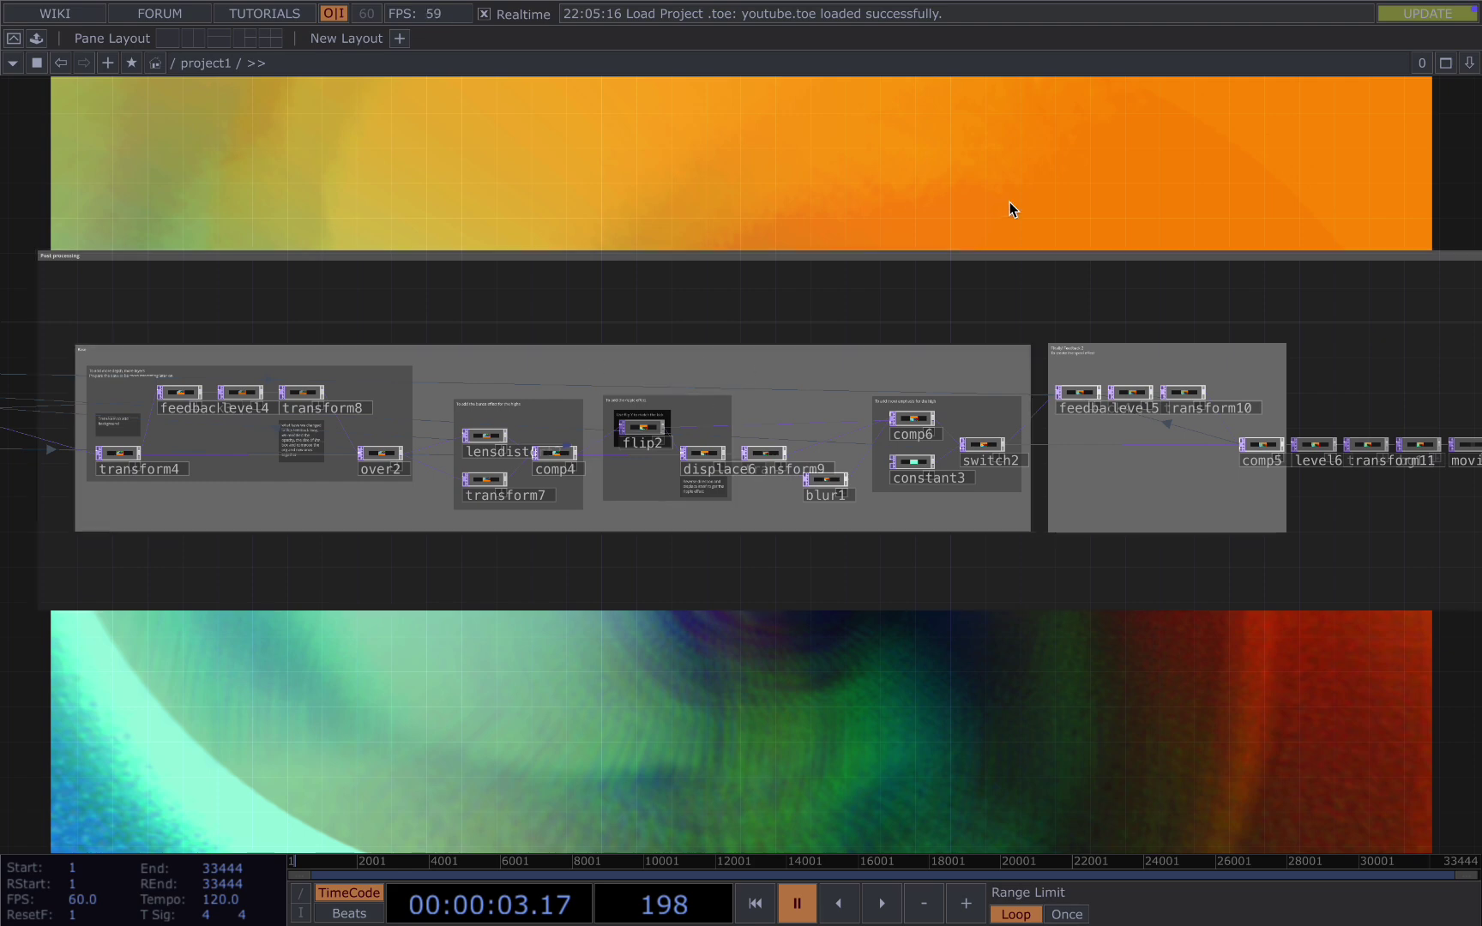
drag(1012, 208, 818, 202)
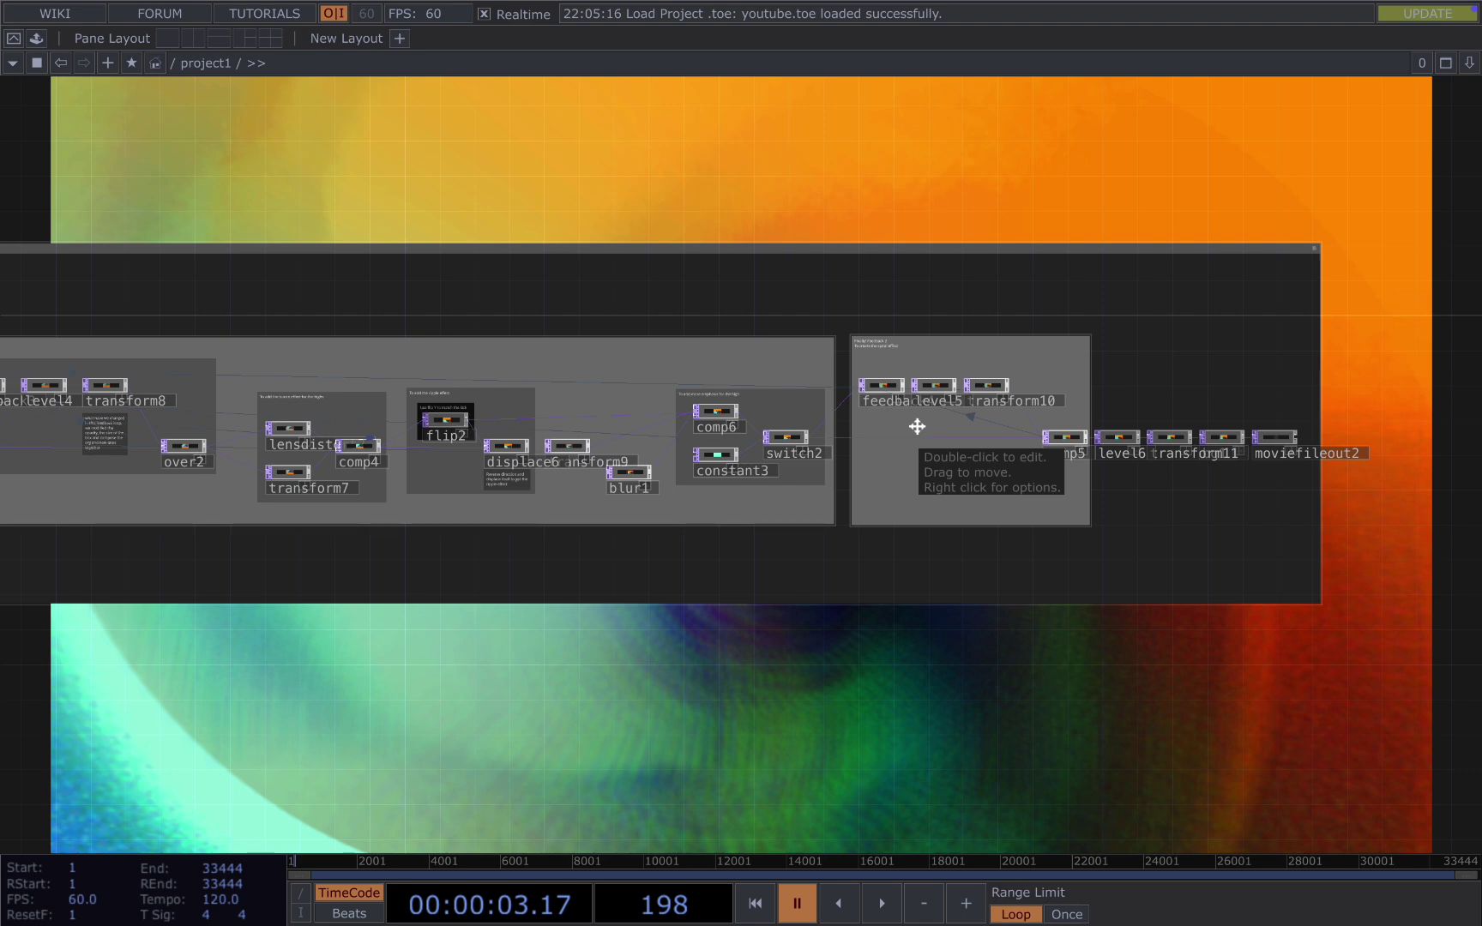
scroll(916, 425, down, 5)
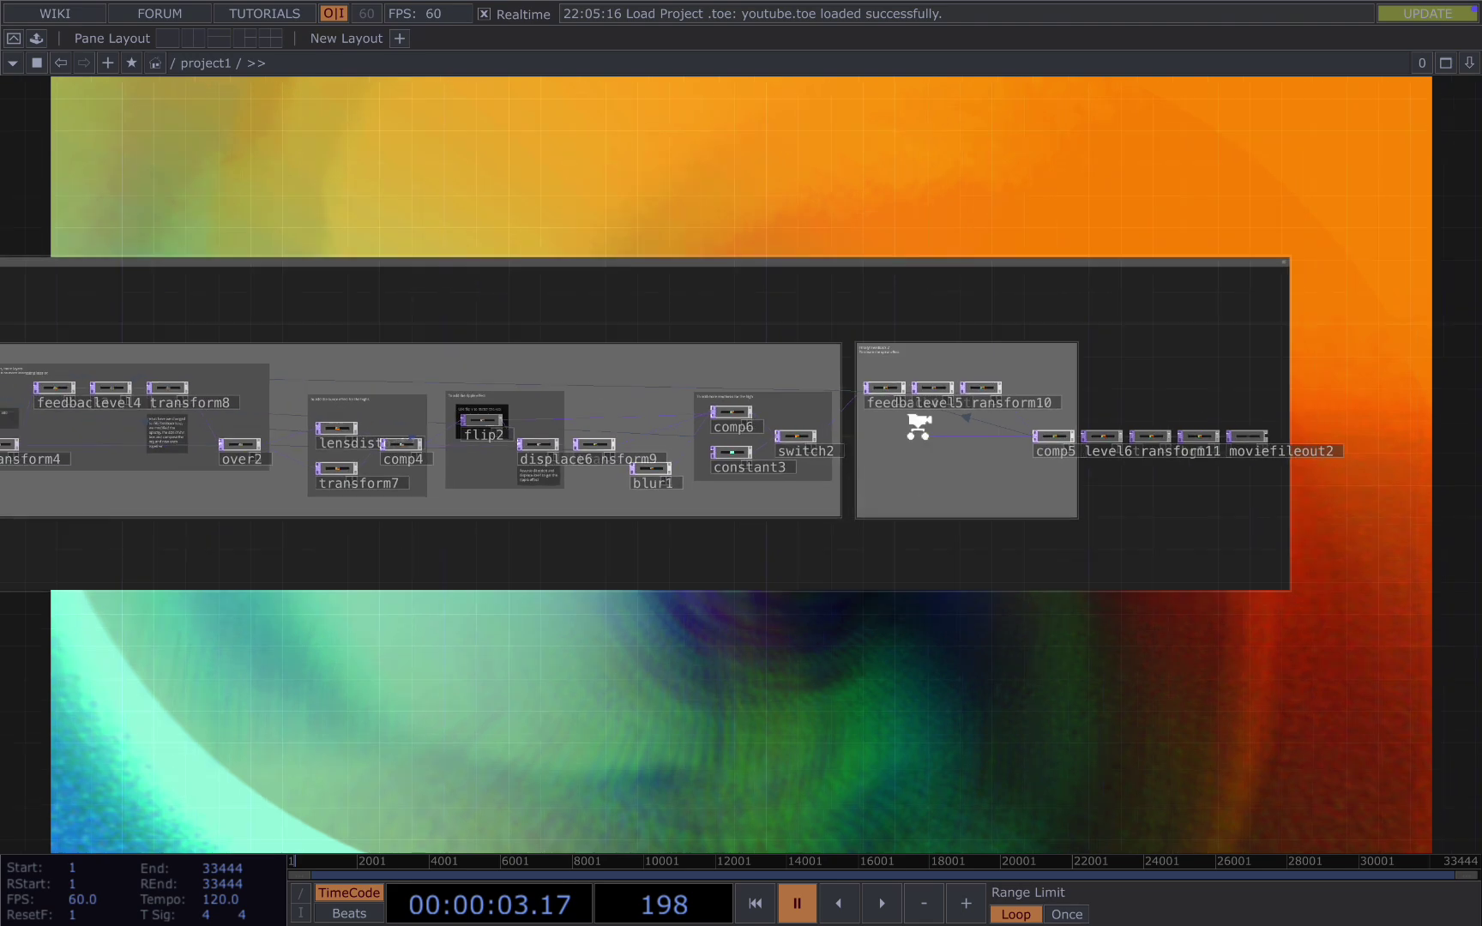
drag(701, 223, 715, 235)
scroll(714, 235, down, 2)
drag(633, 208, 841, 242)
scroll(778, 257, down, 1)
scroll(842, 242, down, 1)
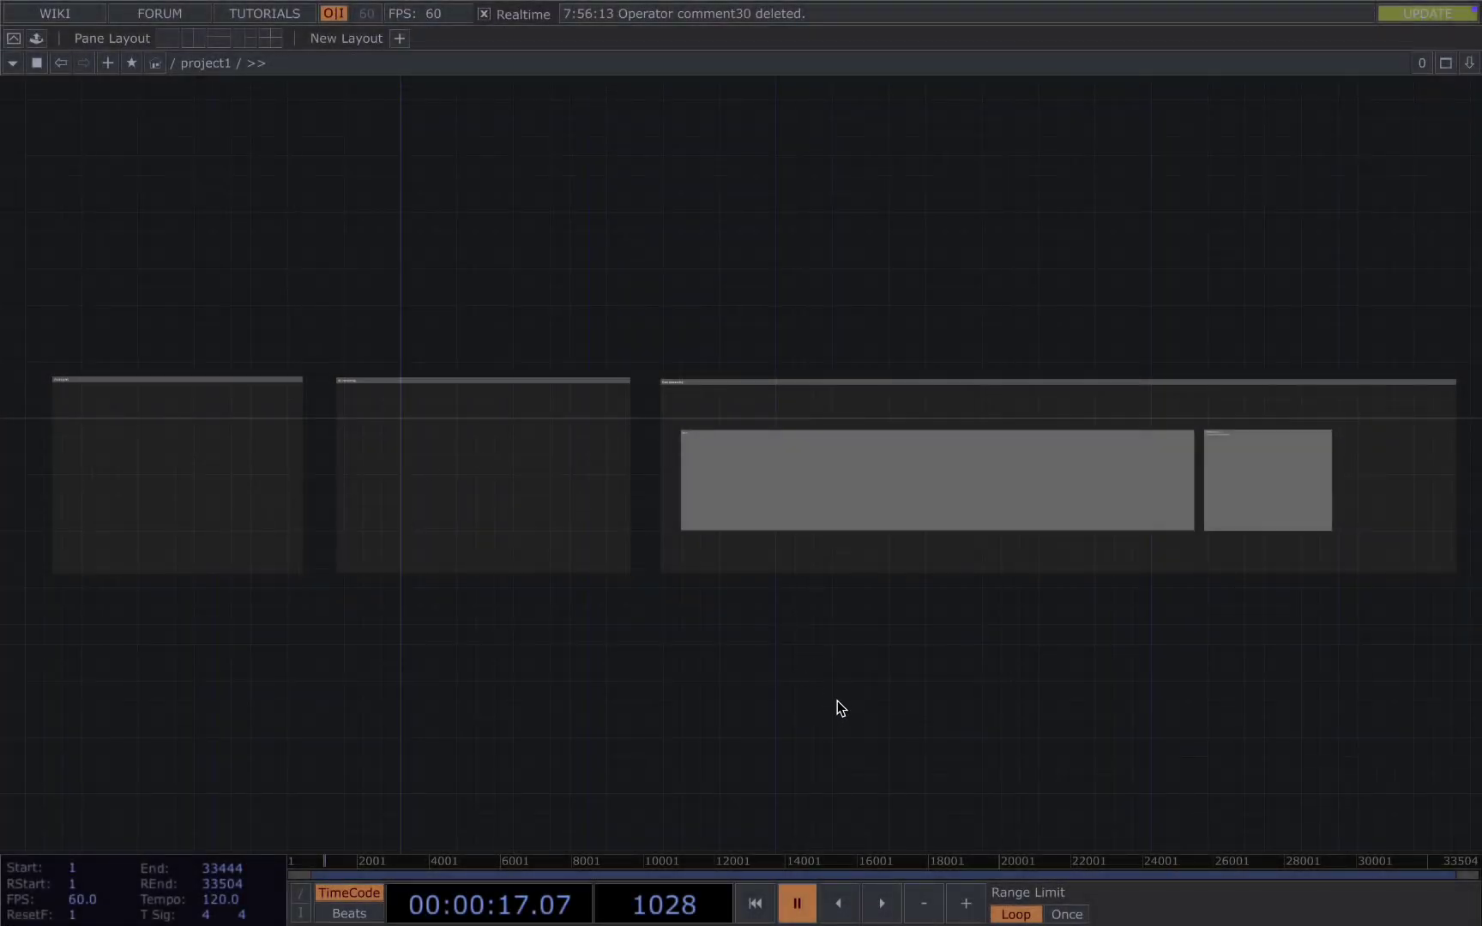
Step: Add an Audio File In CHOP inside the empty Audio part section
drag(618, 675, 920, 667)
scroll(539, 505, up, 4)
drag(422, 256, 605, 266)
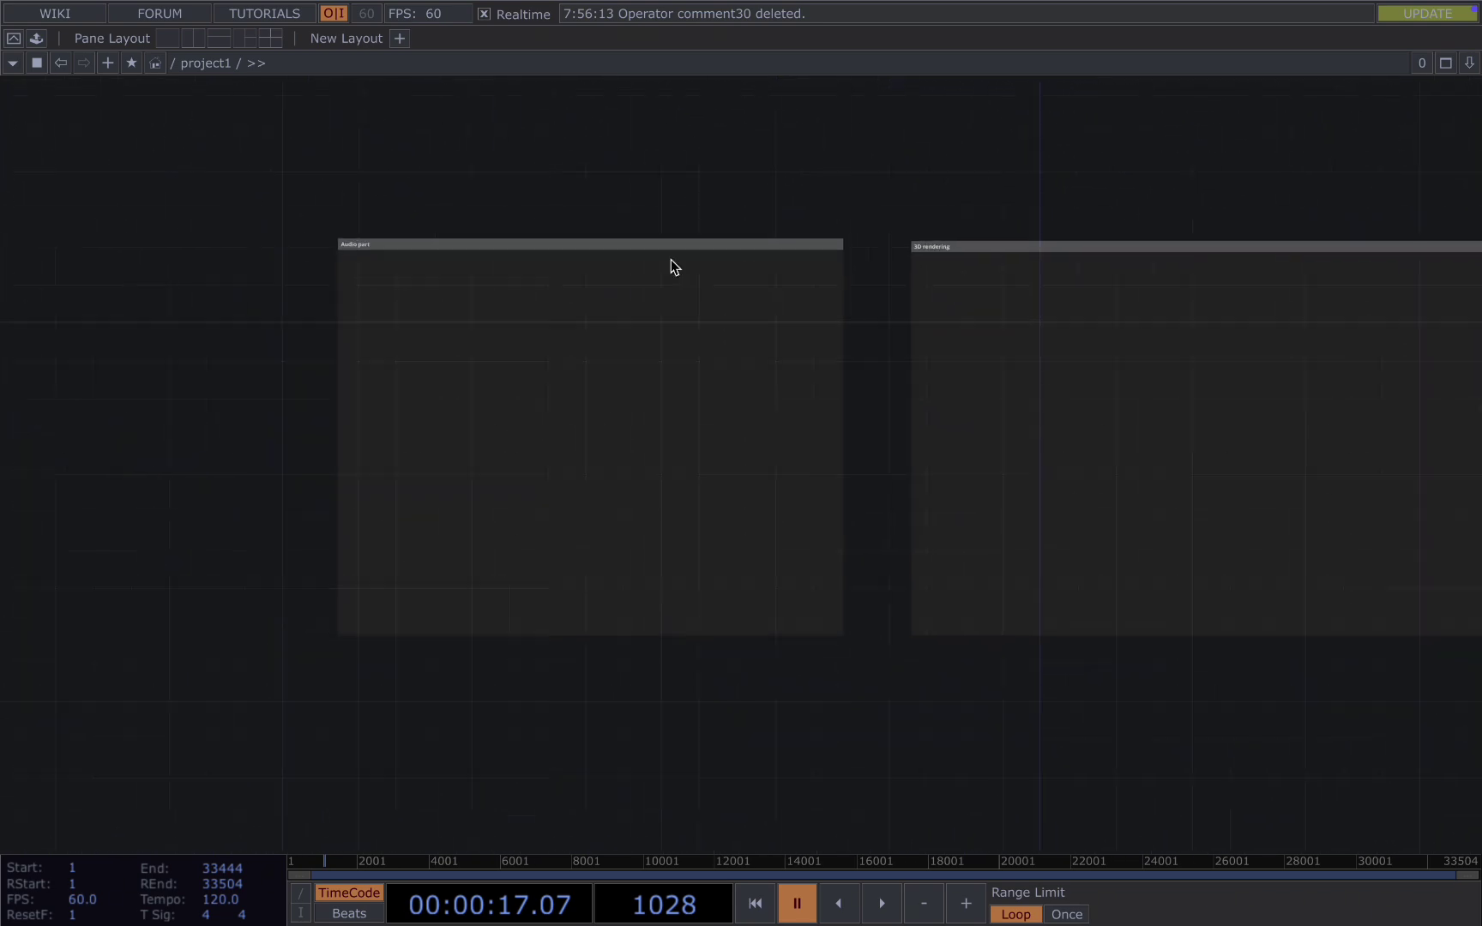
scroll(461, 410, up, 8)
key(Tab)
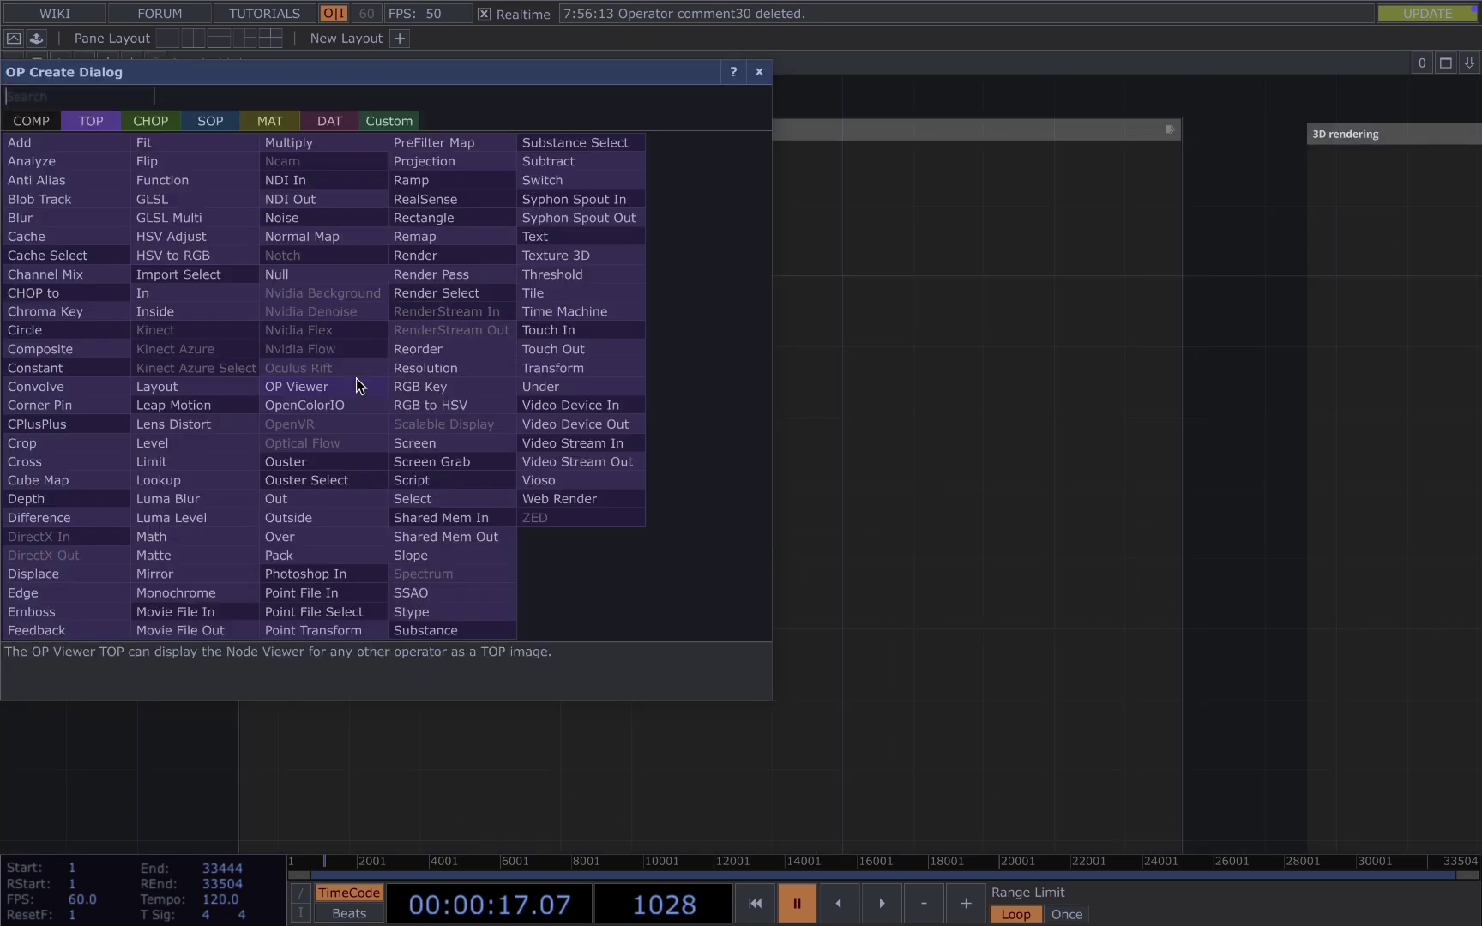
click(151, 120)
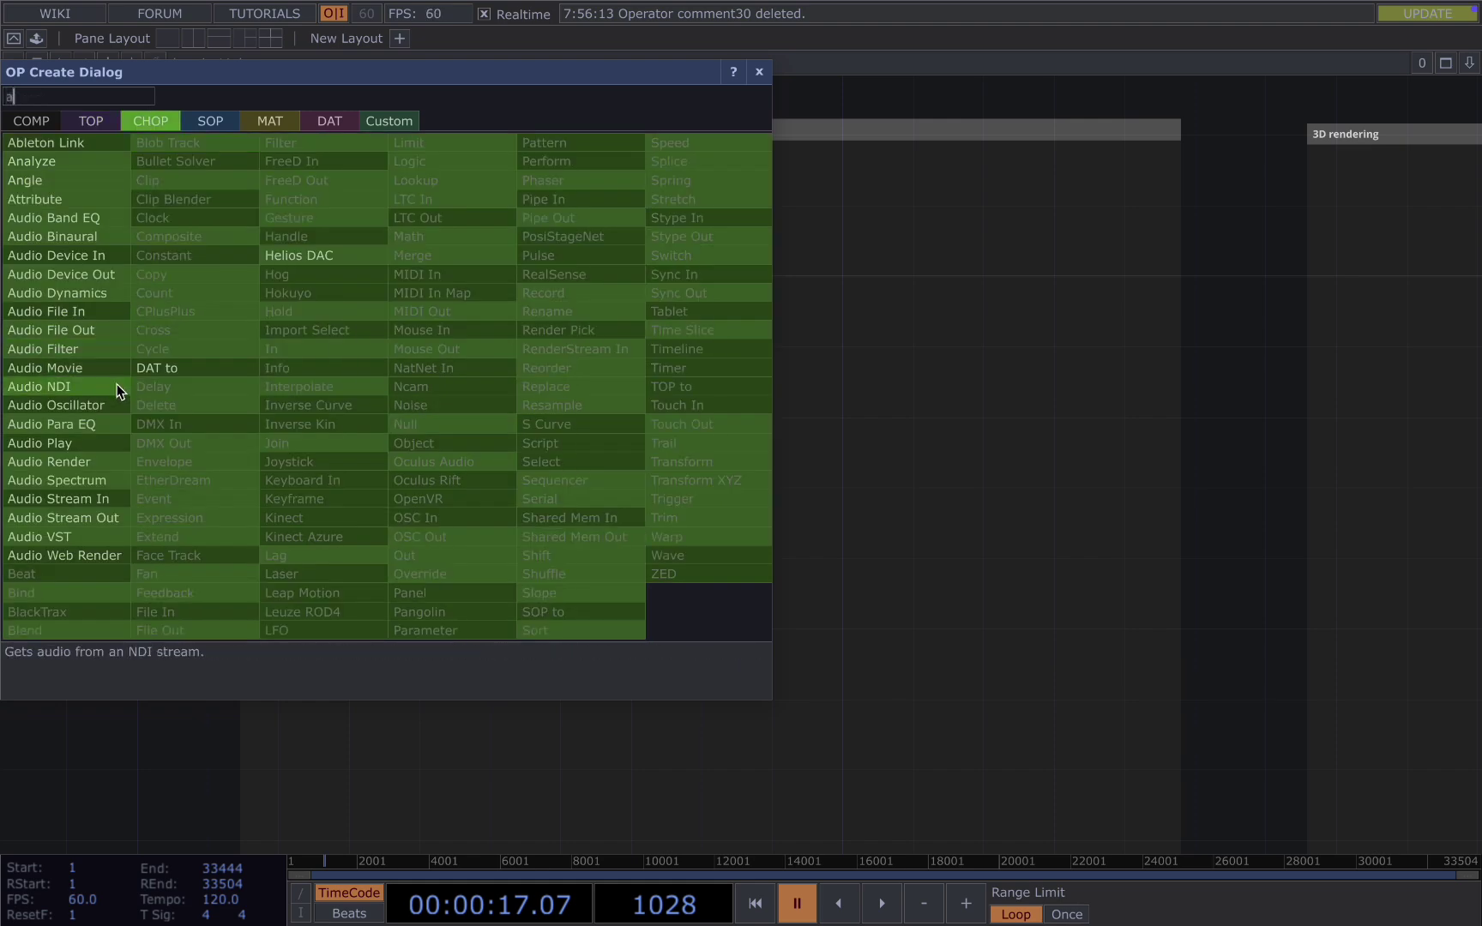
click(52, 311)
click(429, 558)
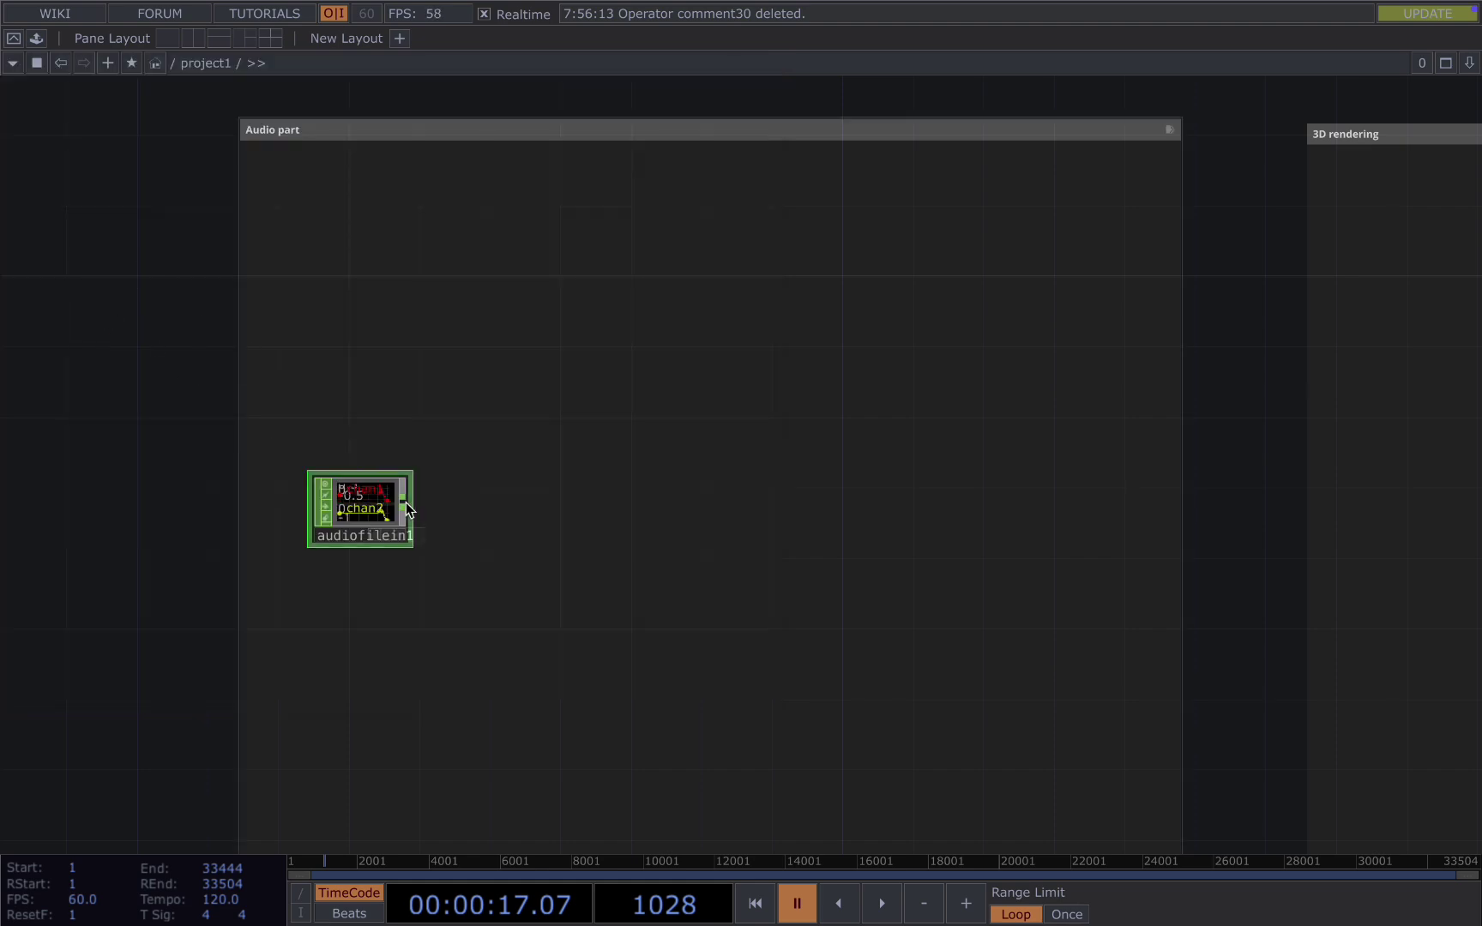
Step: Branch an Audio Device Out CHOP and an Info CHOP off the output of audiofilein1
right_click(407, 508)
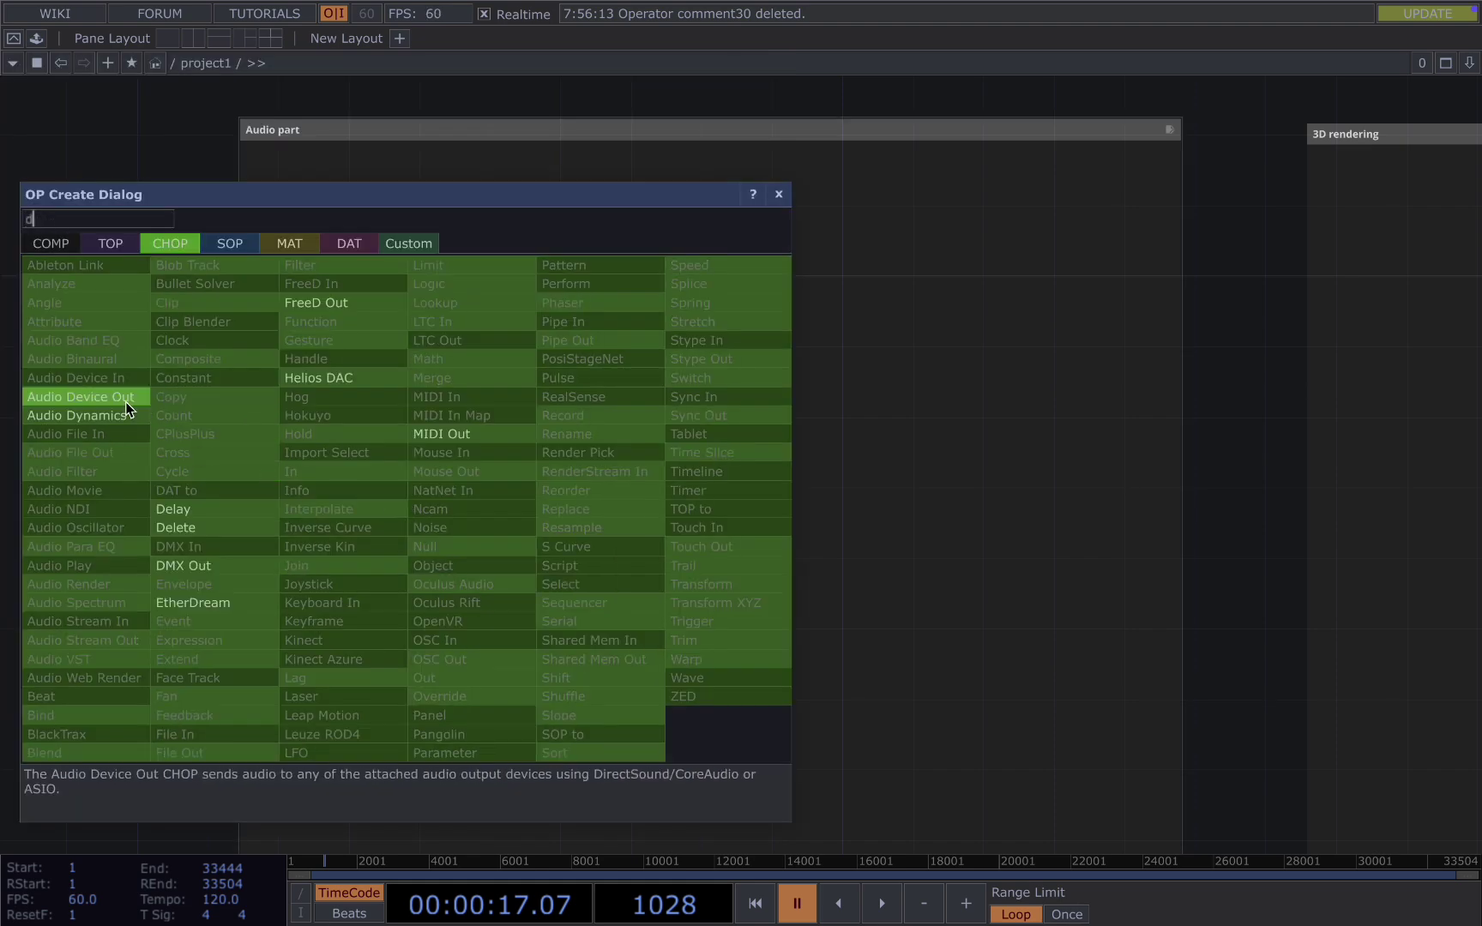
click(172, 422)
click(437, 630)
right_click(407, 506)
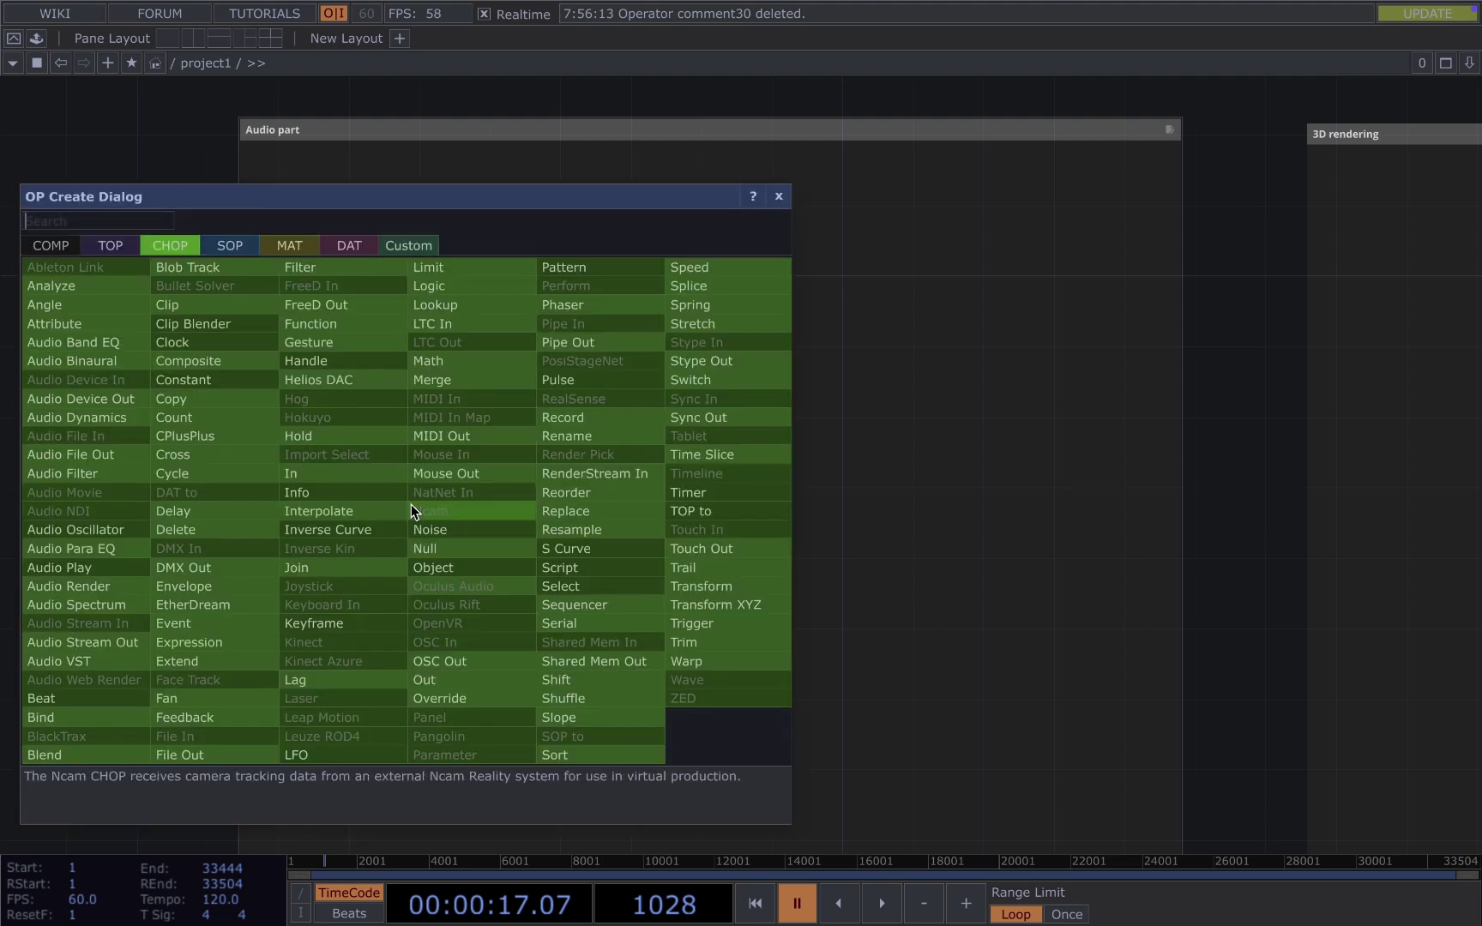
text(in)
click(355, 489)
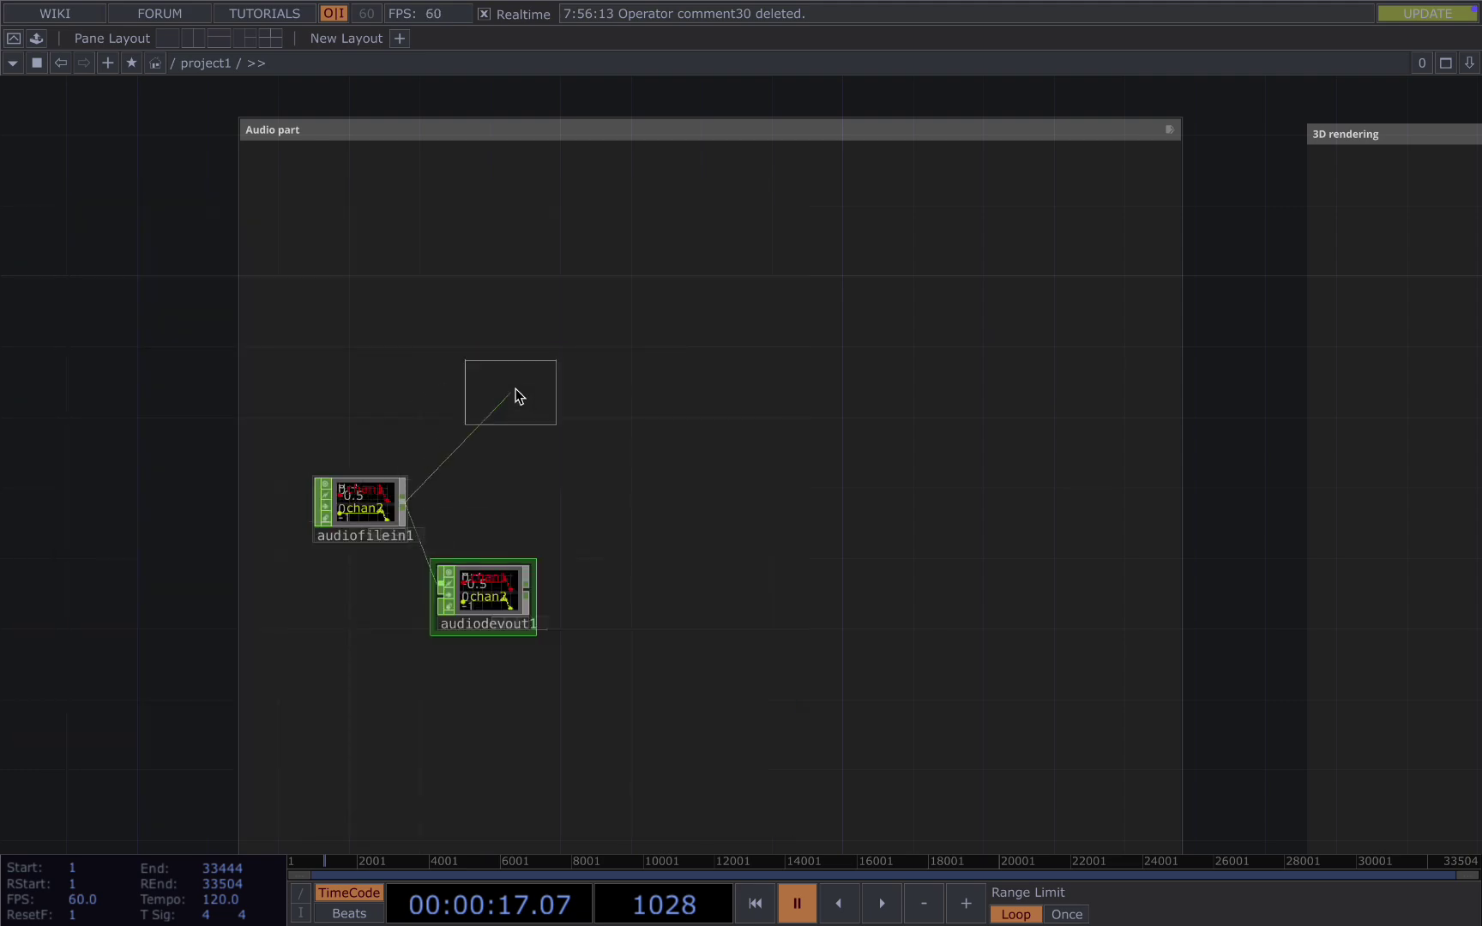
click(513, 397)
Step: Add the audioAnalysis component from the Palette's Tools between info1 and audiodevout1, and feed it from audiofilein1
right_click(406, 500)
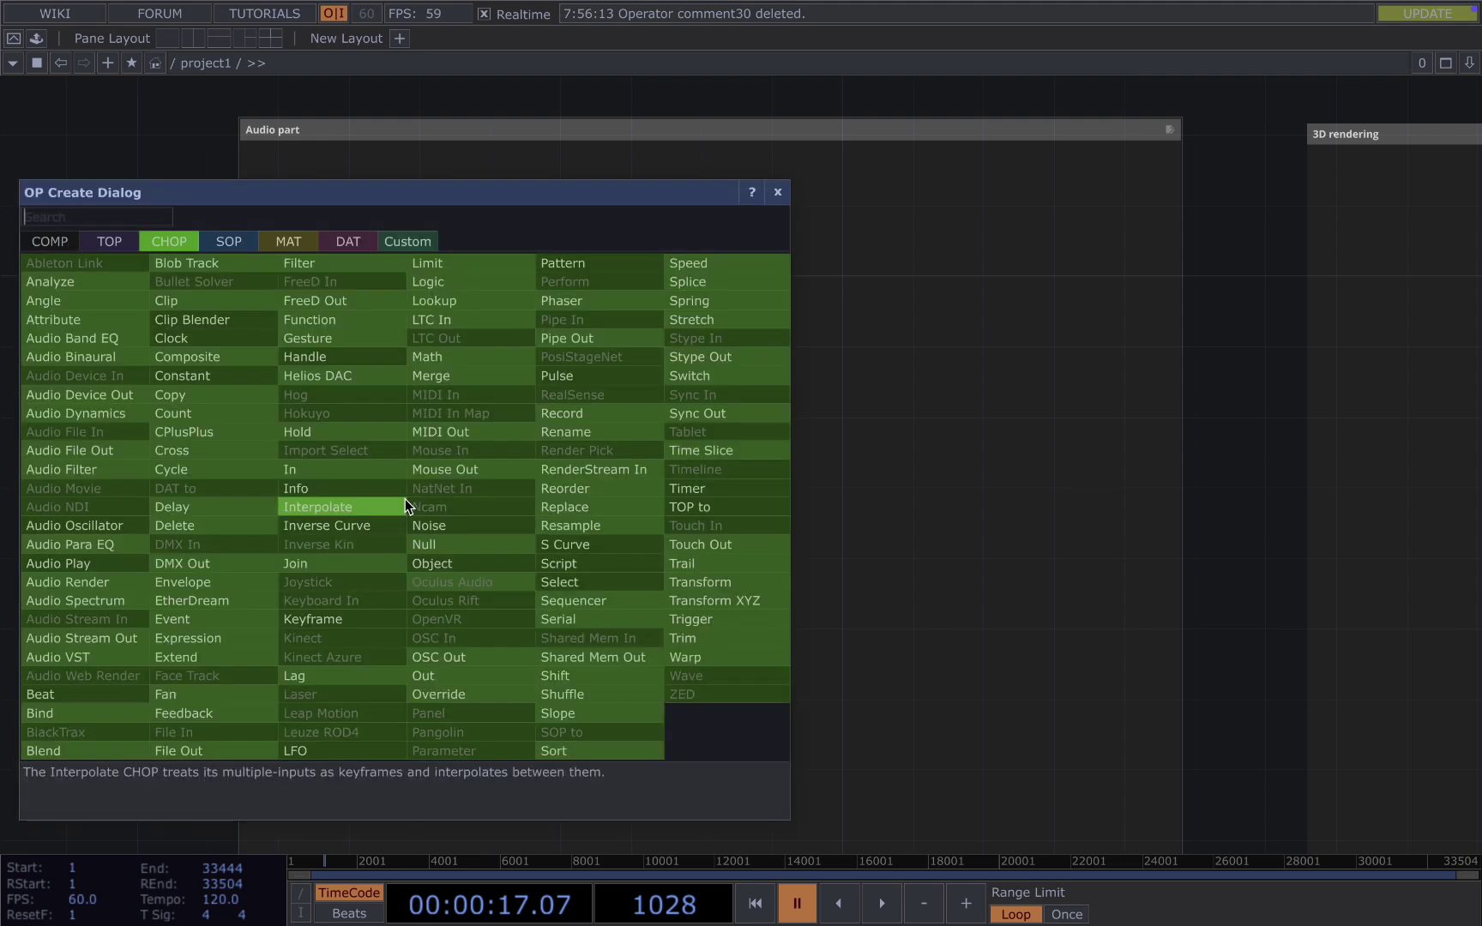
key(Escape)
click(44, 72)
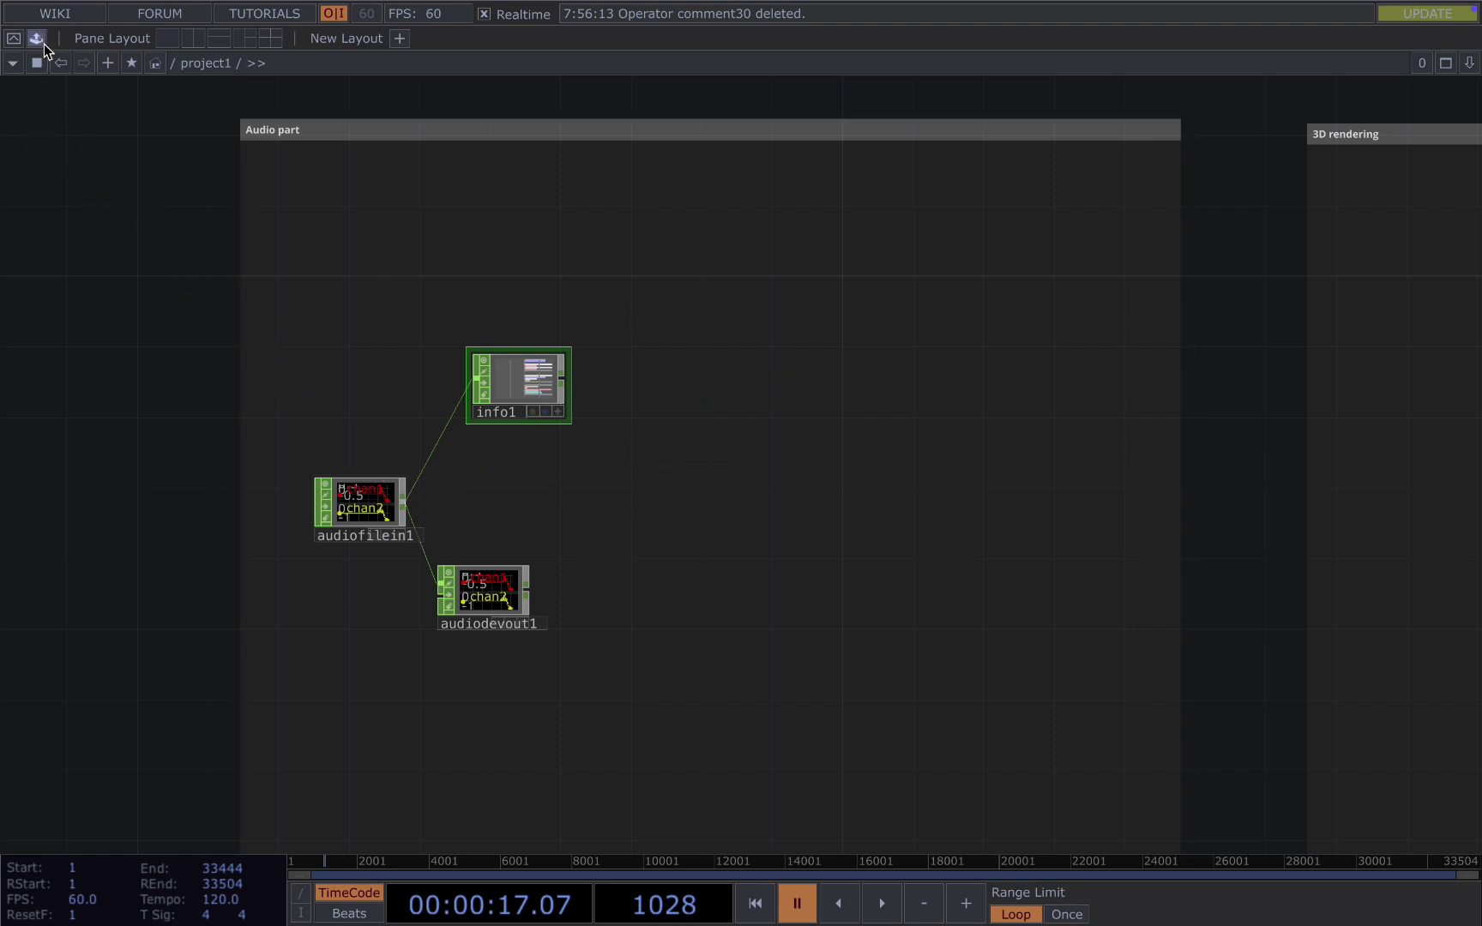
click(40, 44)
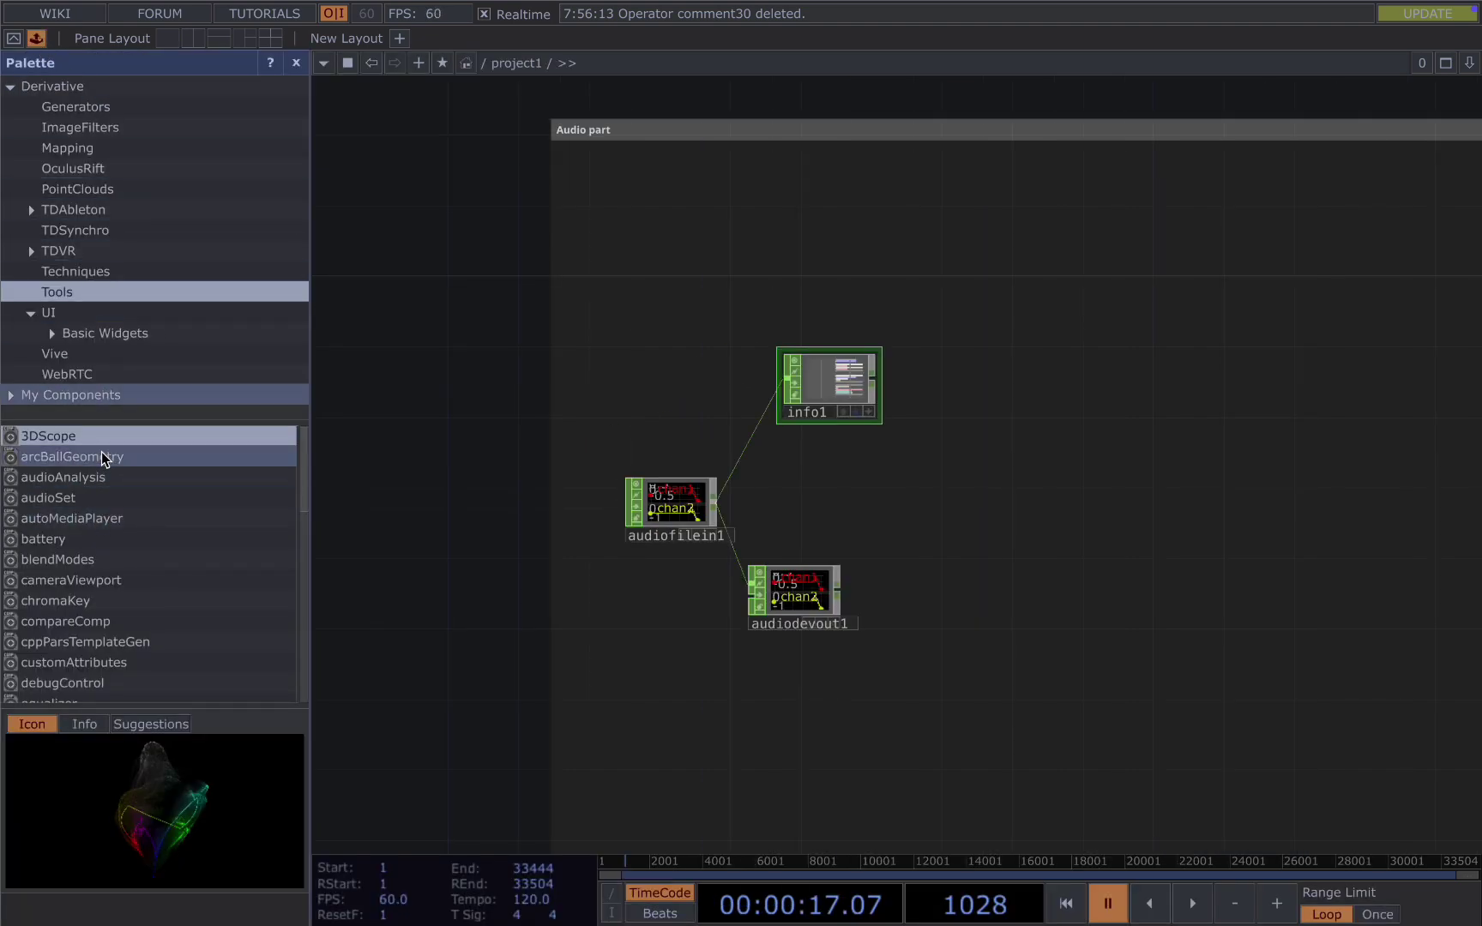
click(129, 481)
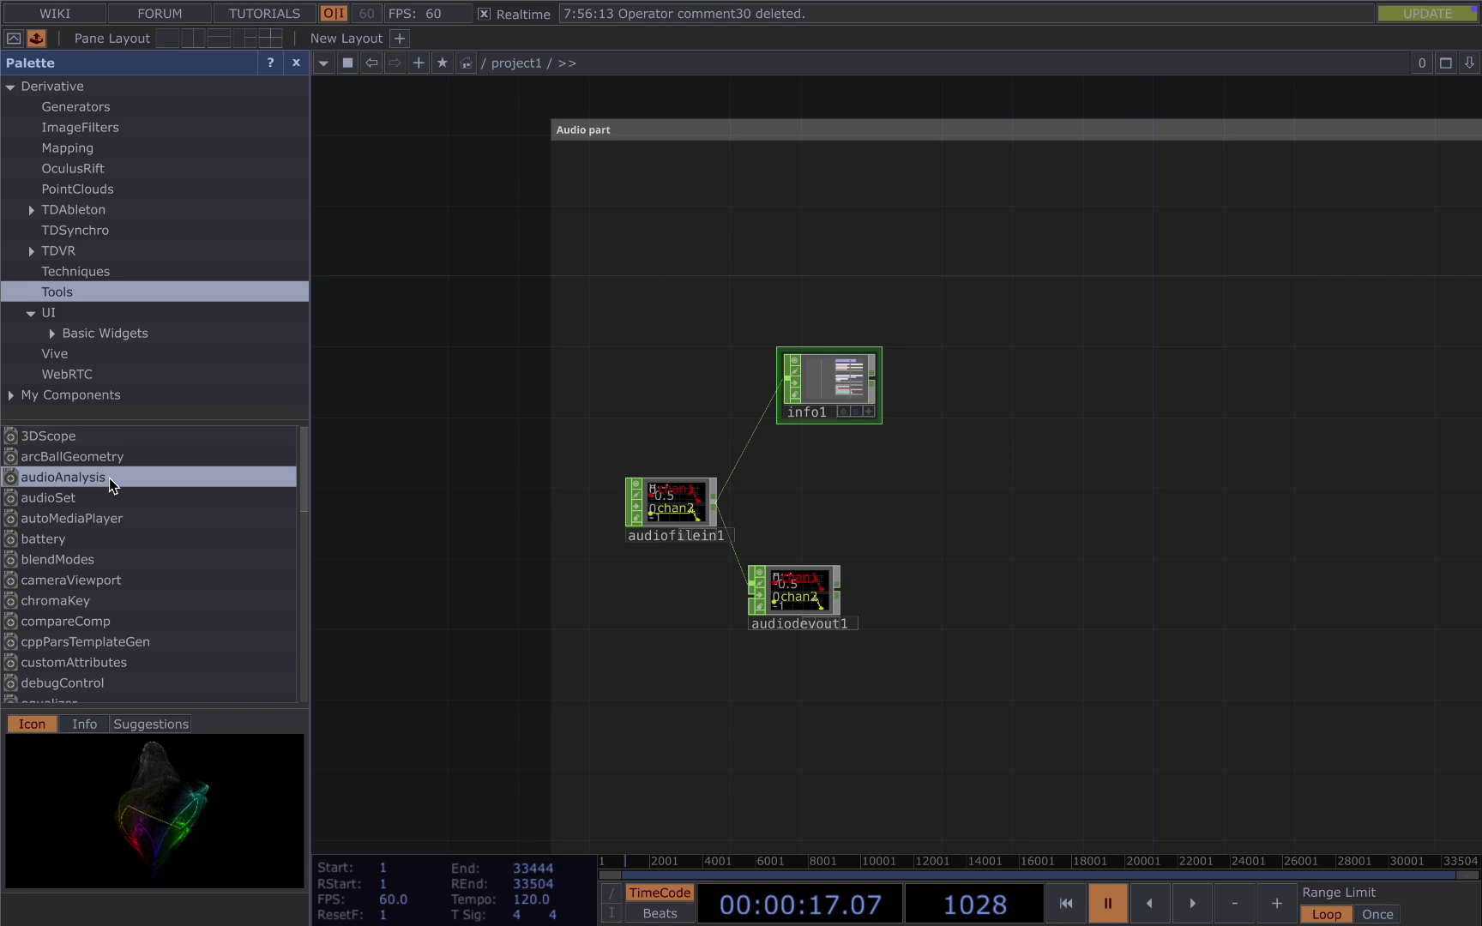
drag(134, 485, 821, 516)
drag(715, 502, 777, 504)
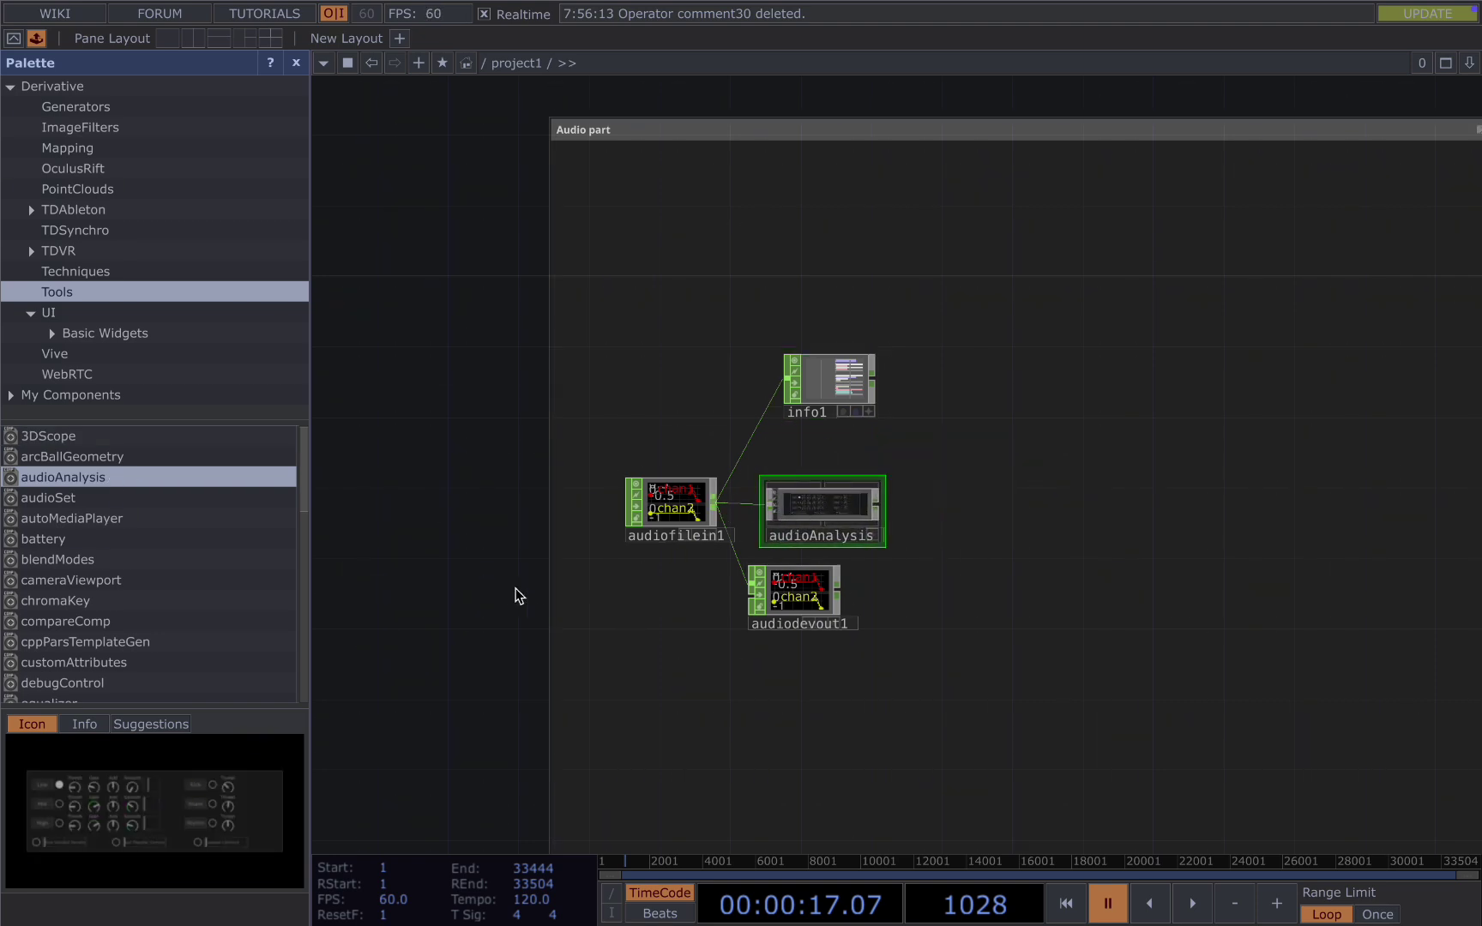
drag(510, 592, 402, 572)
click(296, 64)
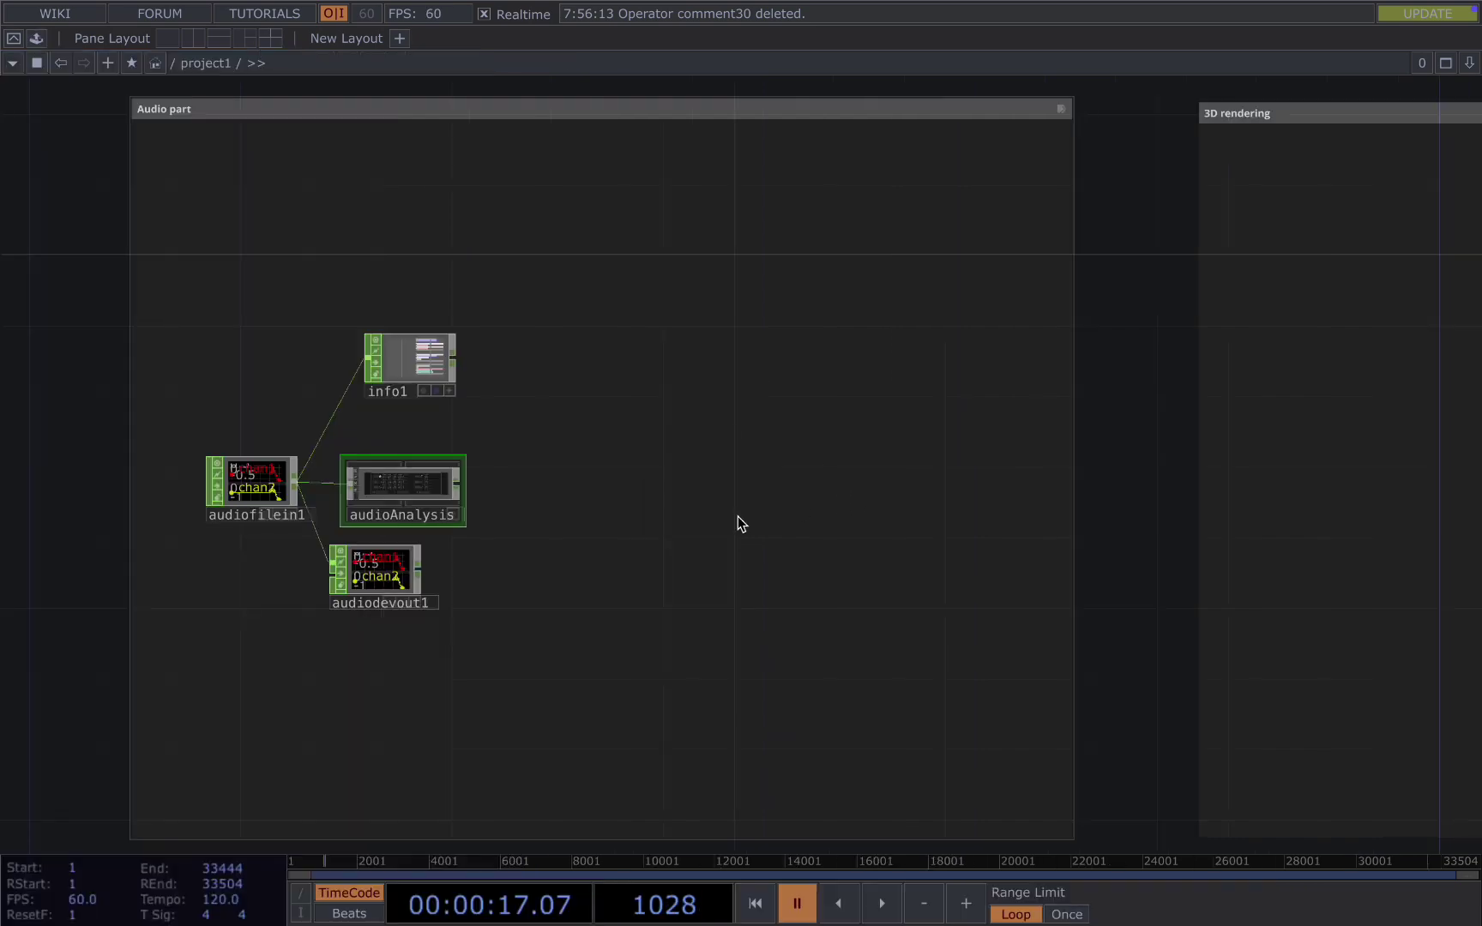
Step: Append a Null CHOP to the output of the audioAnalysis component
right_click(460, 486)
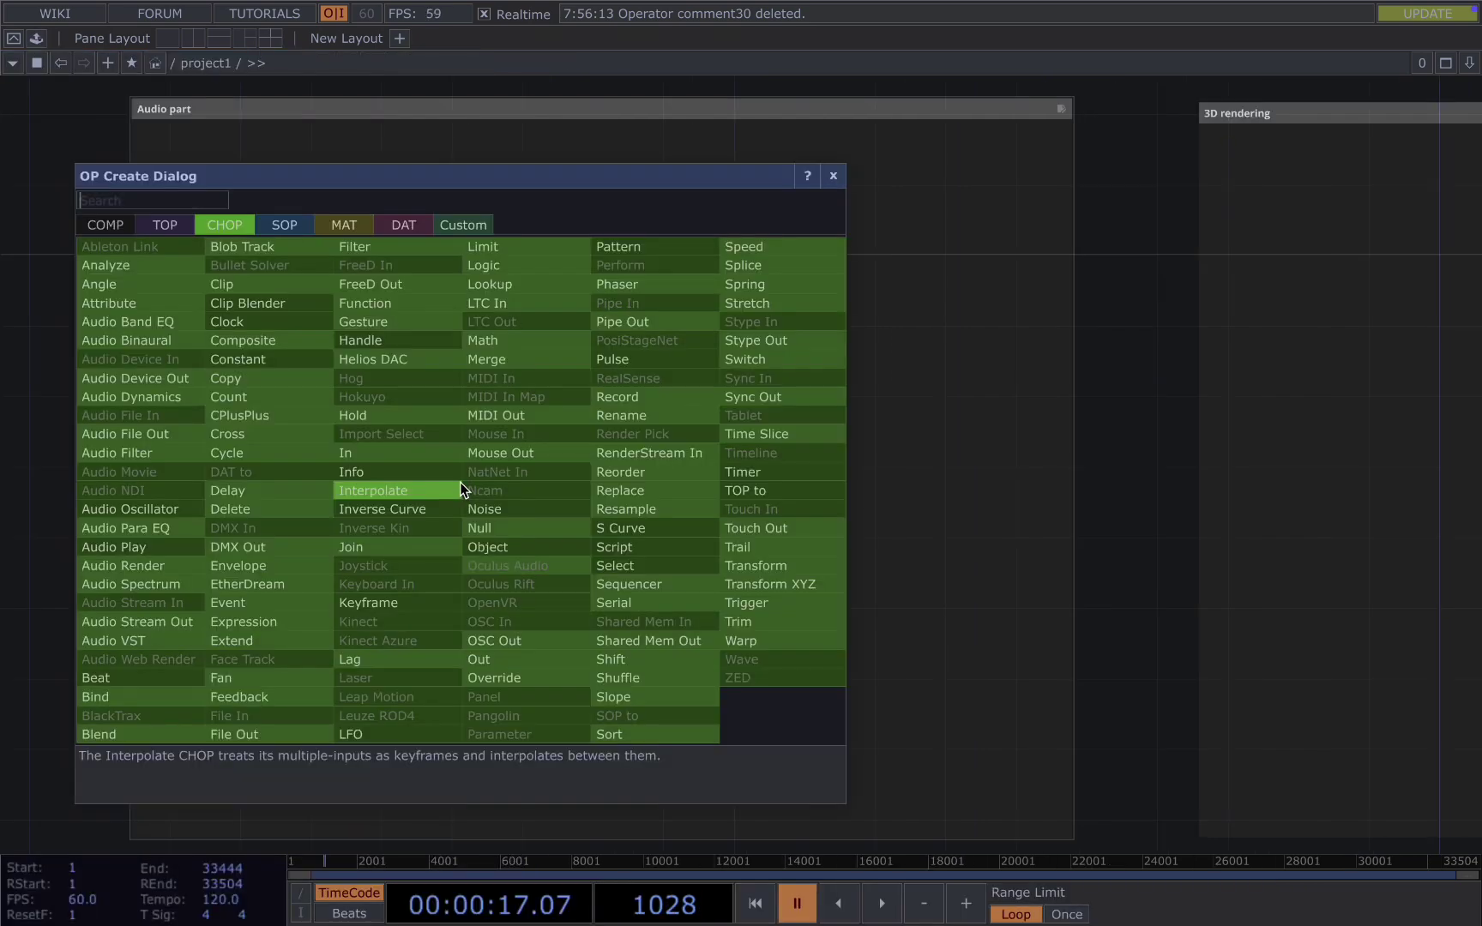
click(506, 519)
click(523, 527)
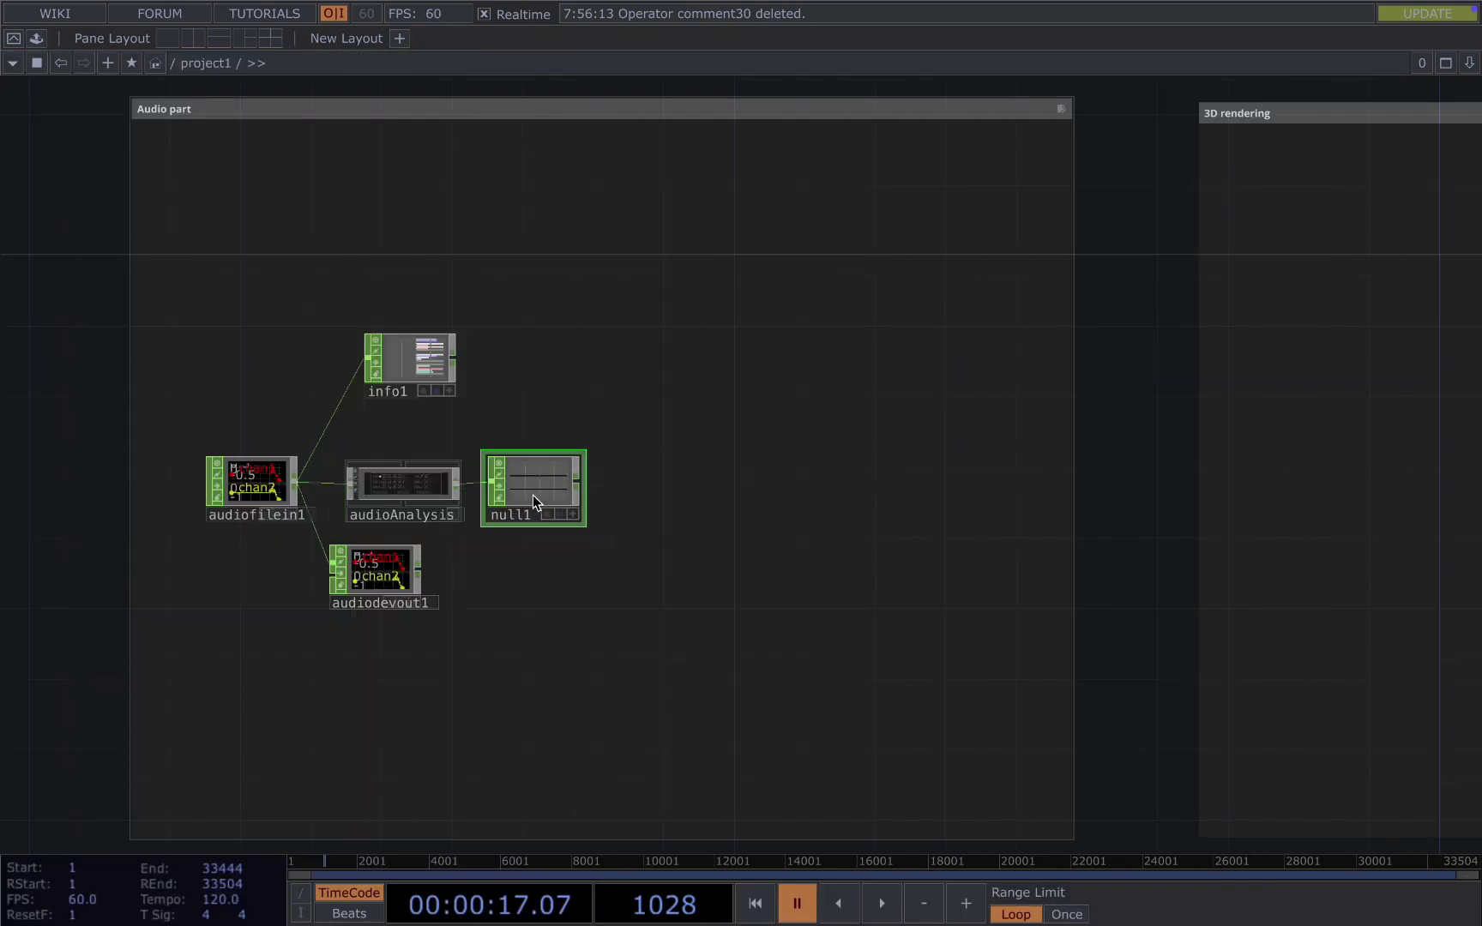
Step: Append a Select CHOP to the output of the Null after audioAnalysis
scroll(532, 498, up, 5)
scroll(528, 508, up, 5)
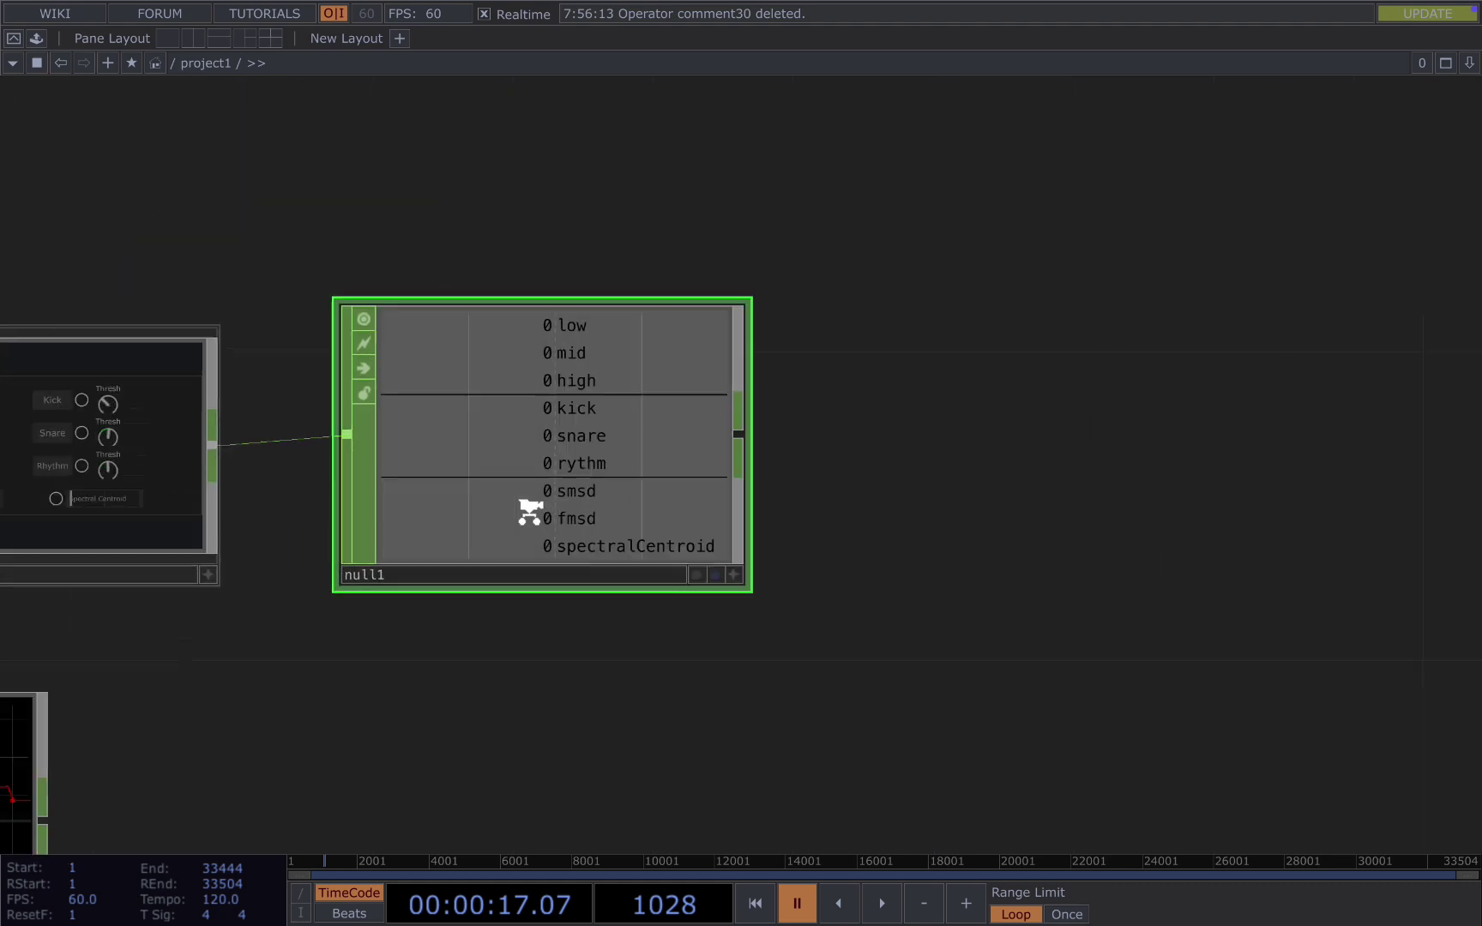
right_click(738, 442)
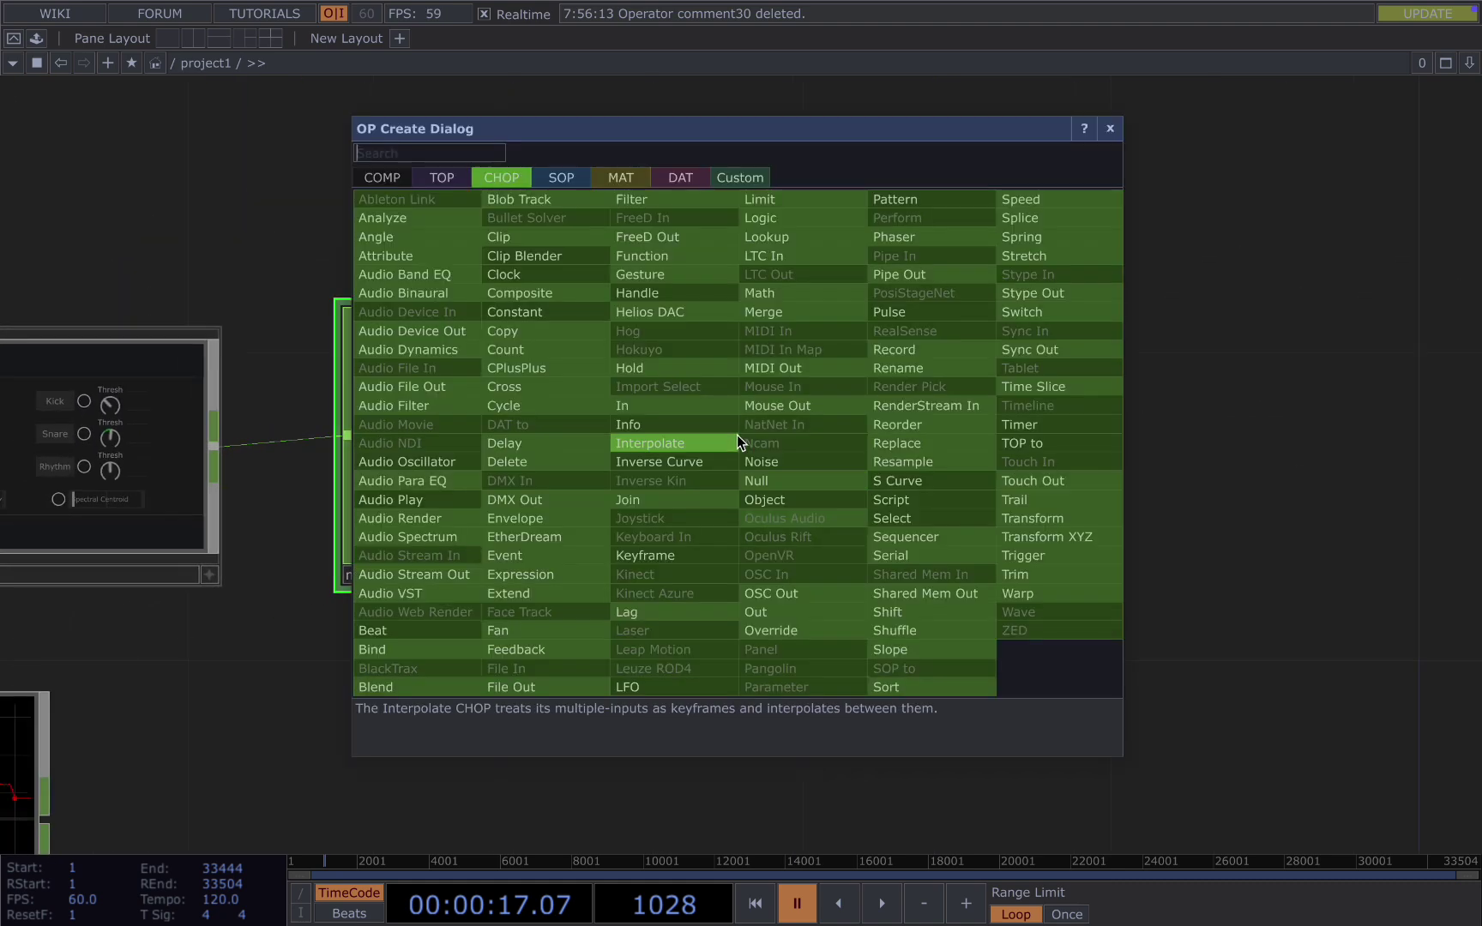
text(se)
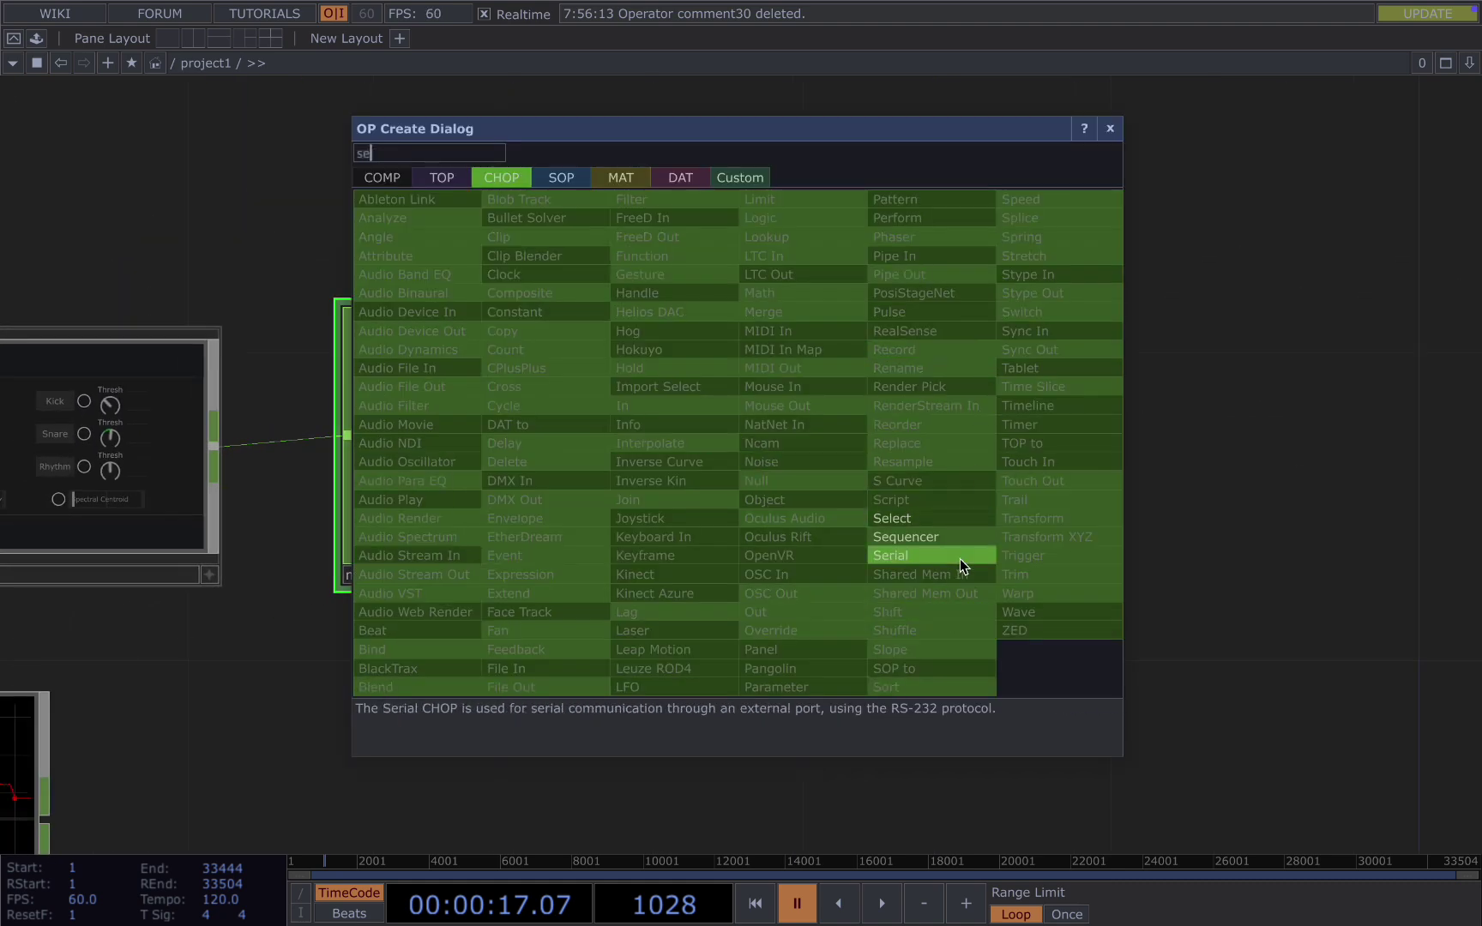
click(933, 516)
click(986, 472)
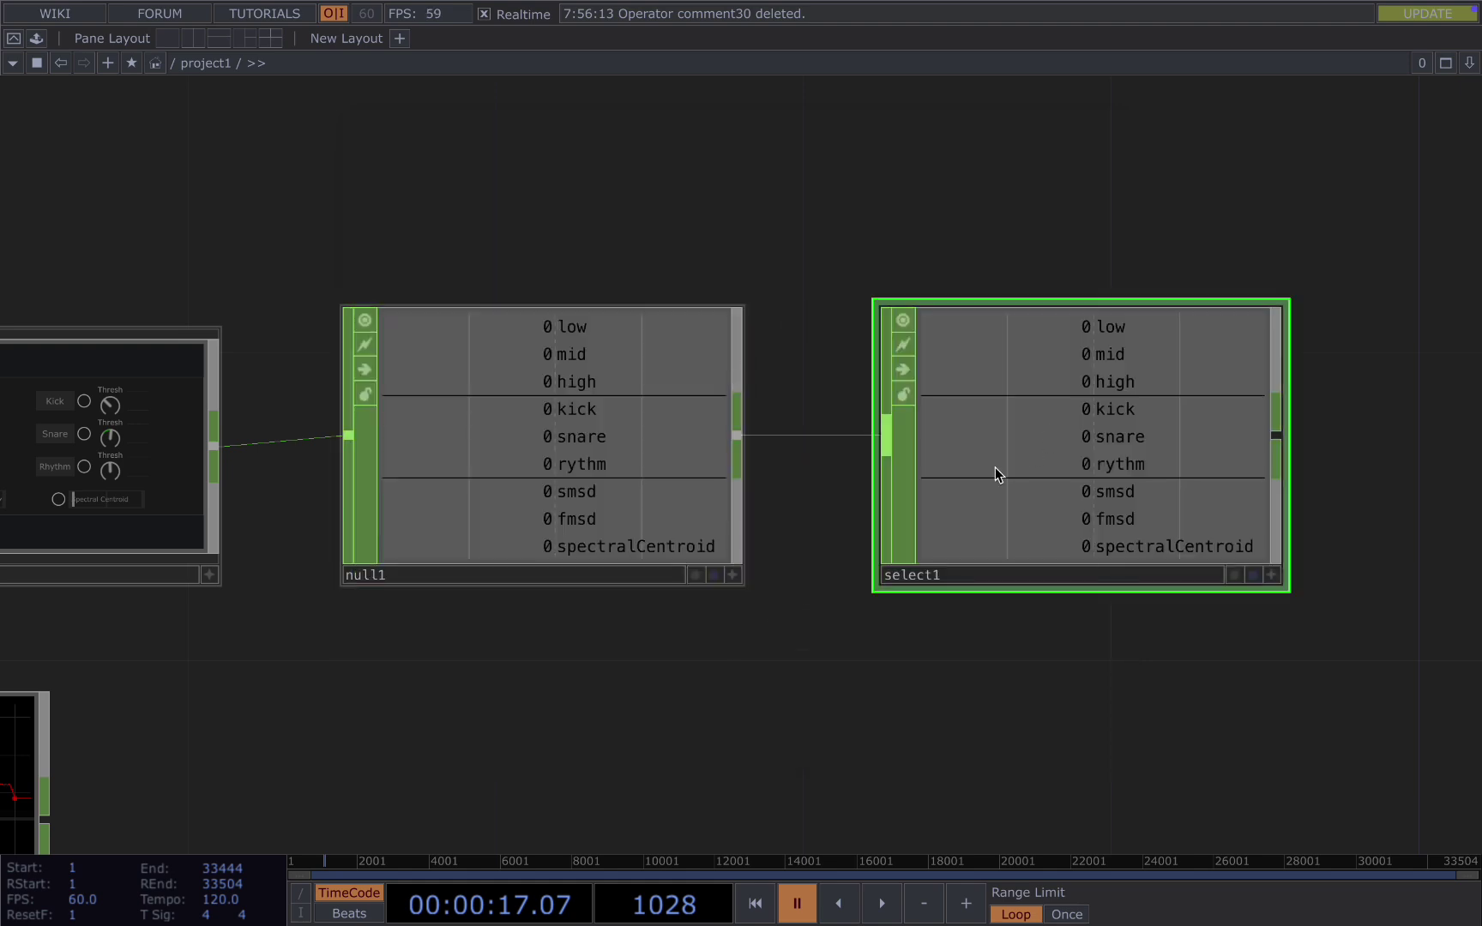
Step: Limit select1 to the kick channel
scroll(985, 489, down, 1)
drag(1035, 633, 774, 647)
key(p)
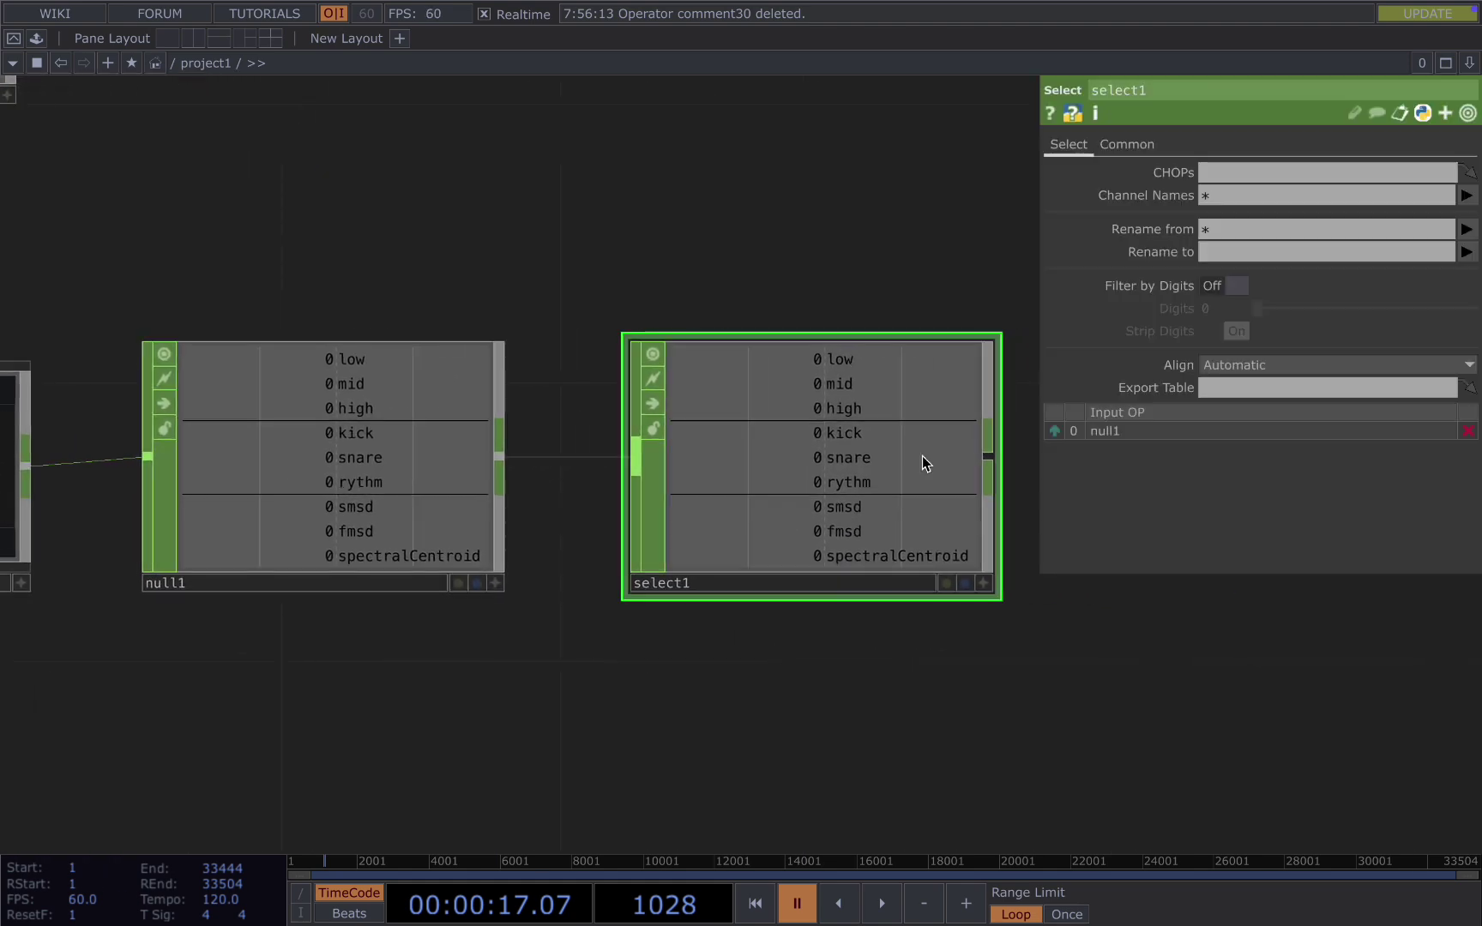
click(1466, 195)
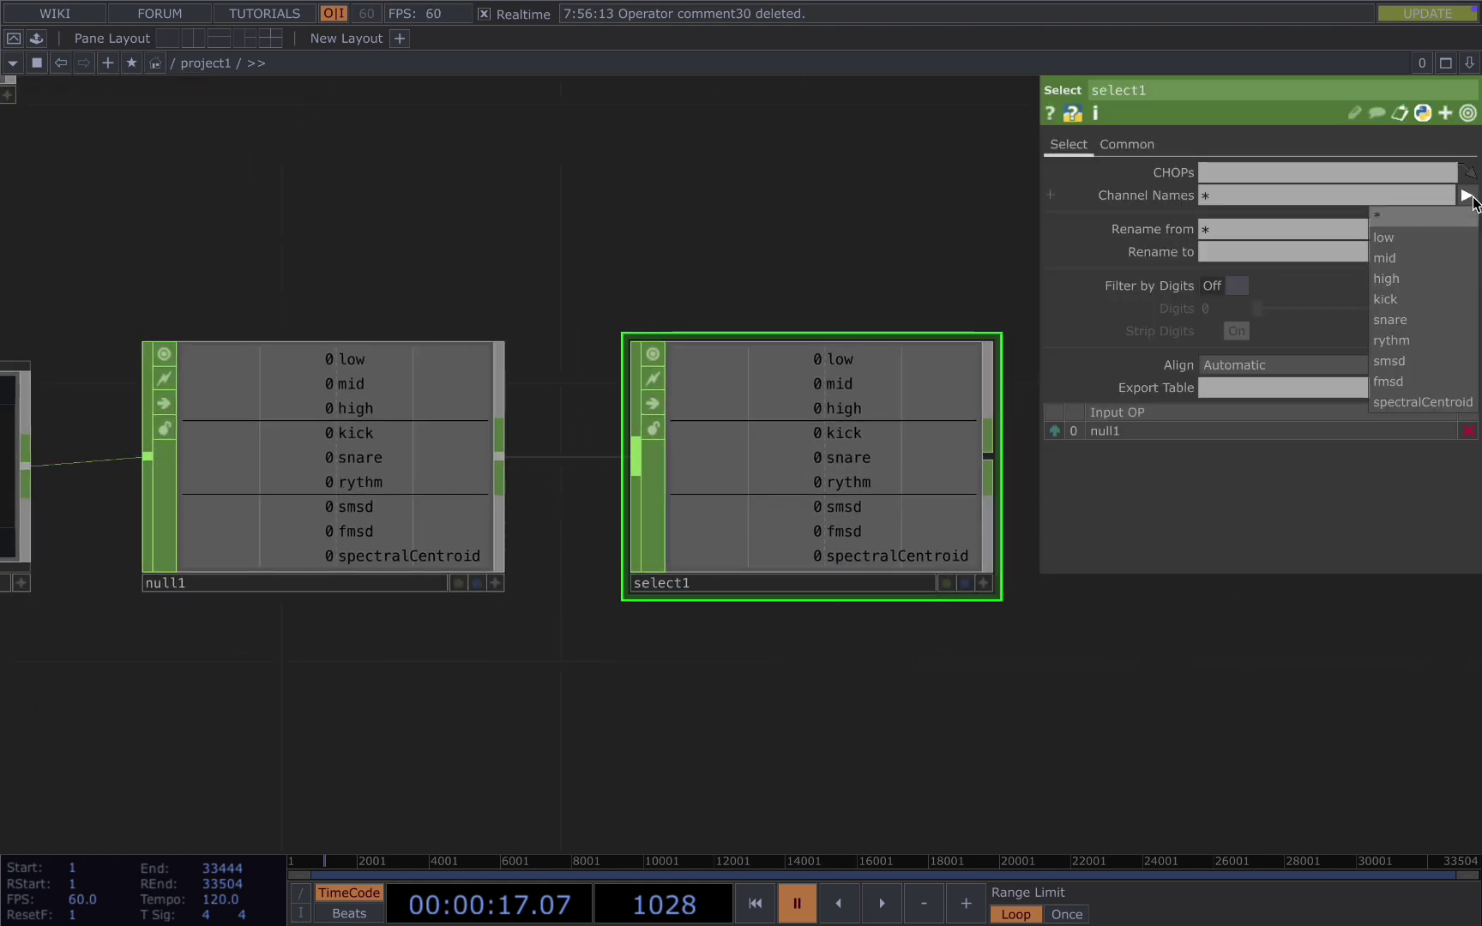
click(1441, 300)
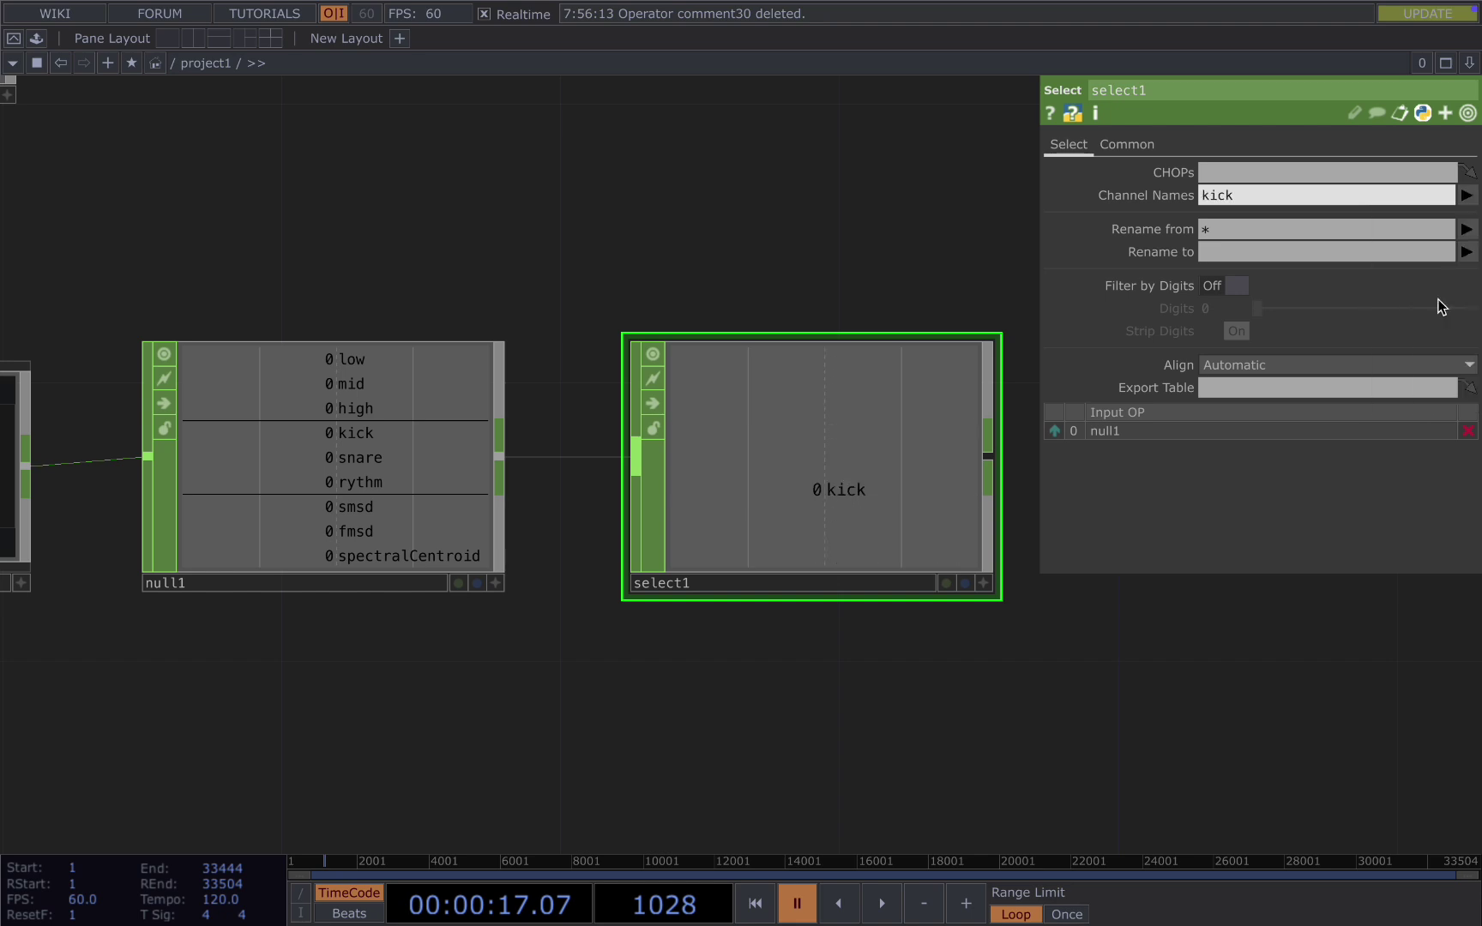
Step: Duplicate select1 so the copy keeps the kick channel, and set the original's channel names to high
key(ctrl+c)
key(ctrl+v)
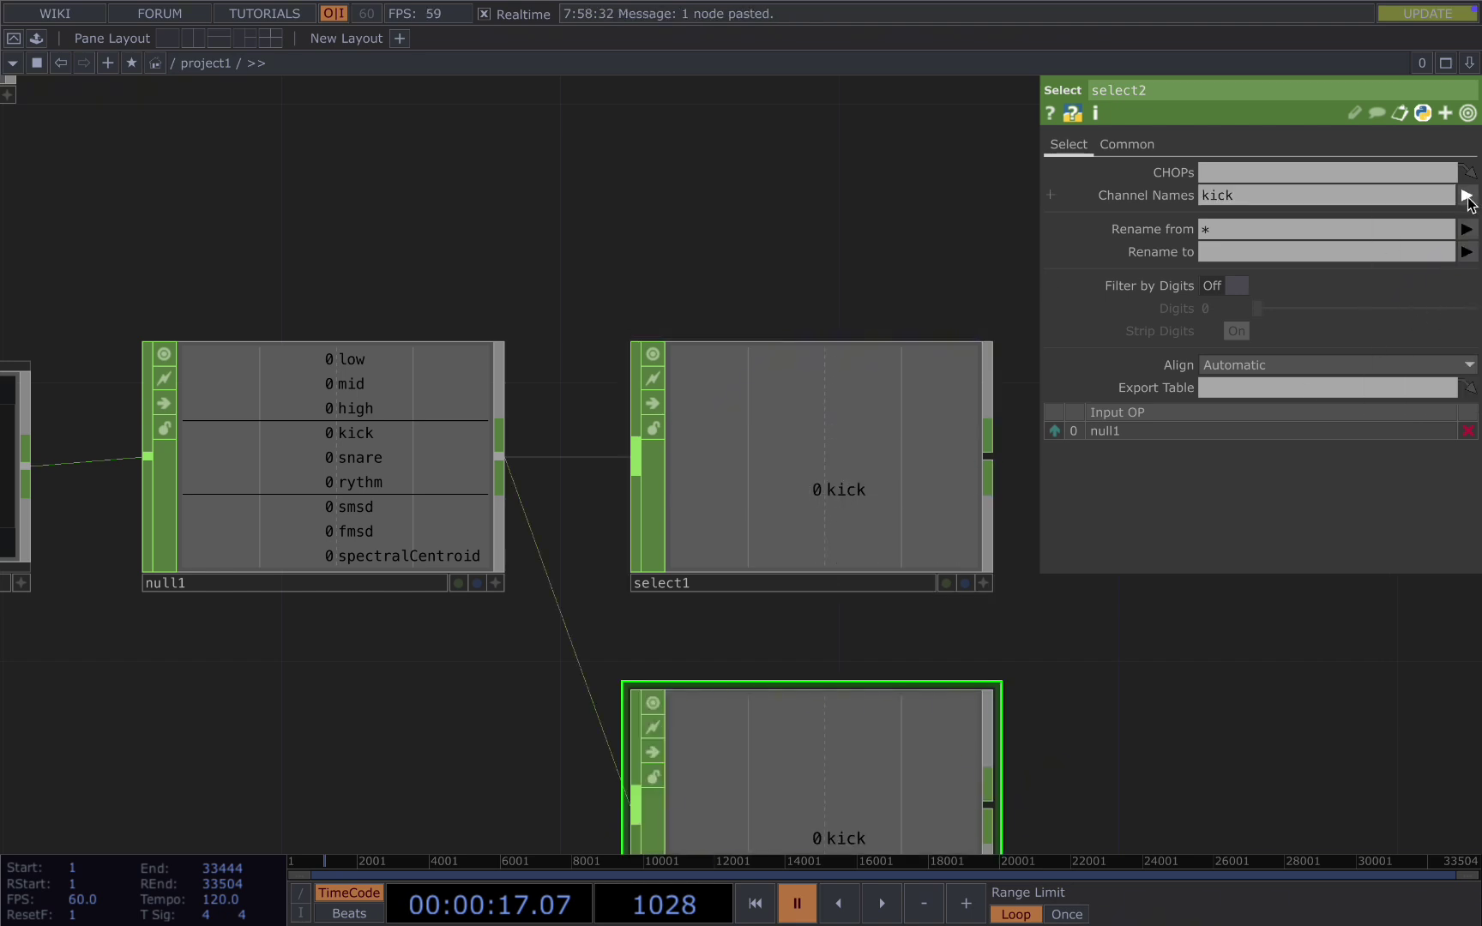
click(927, 439)
click(1467, 194)
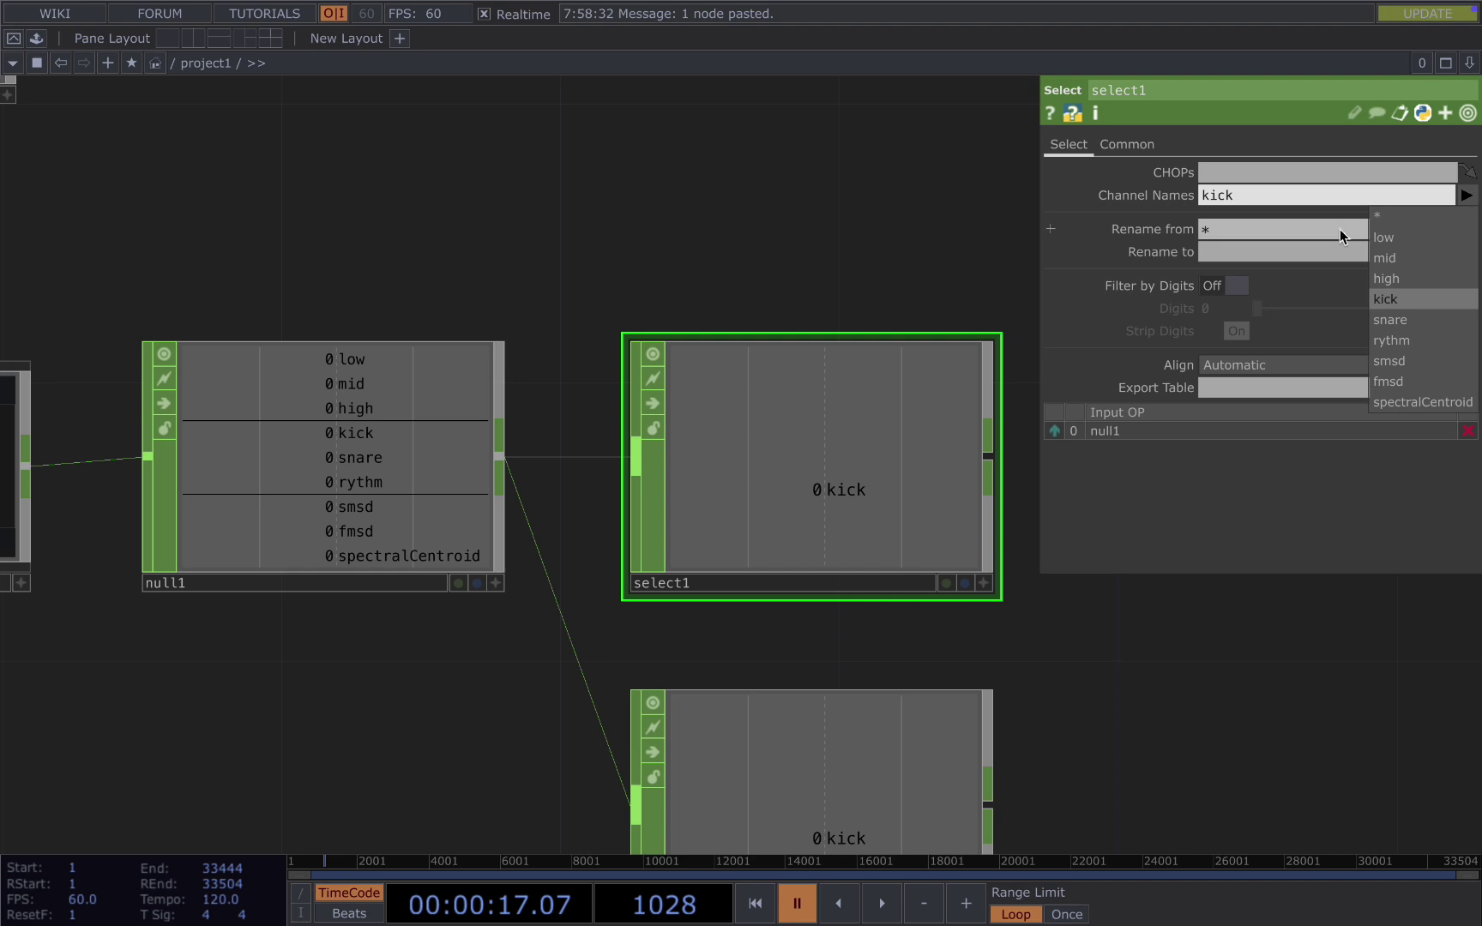
click(1407, 279)
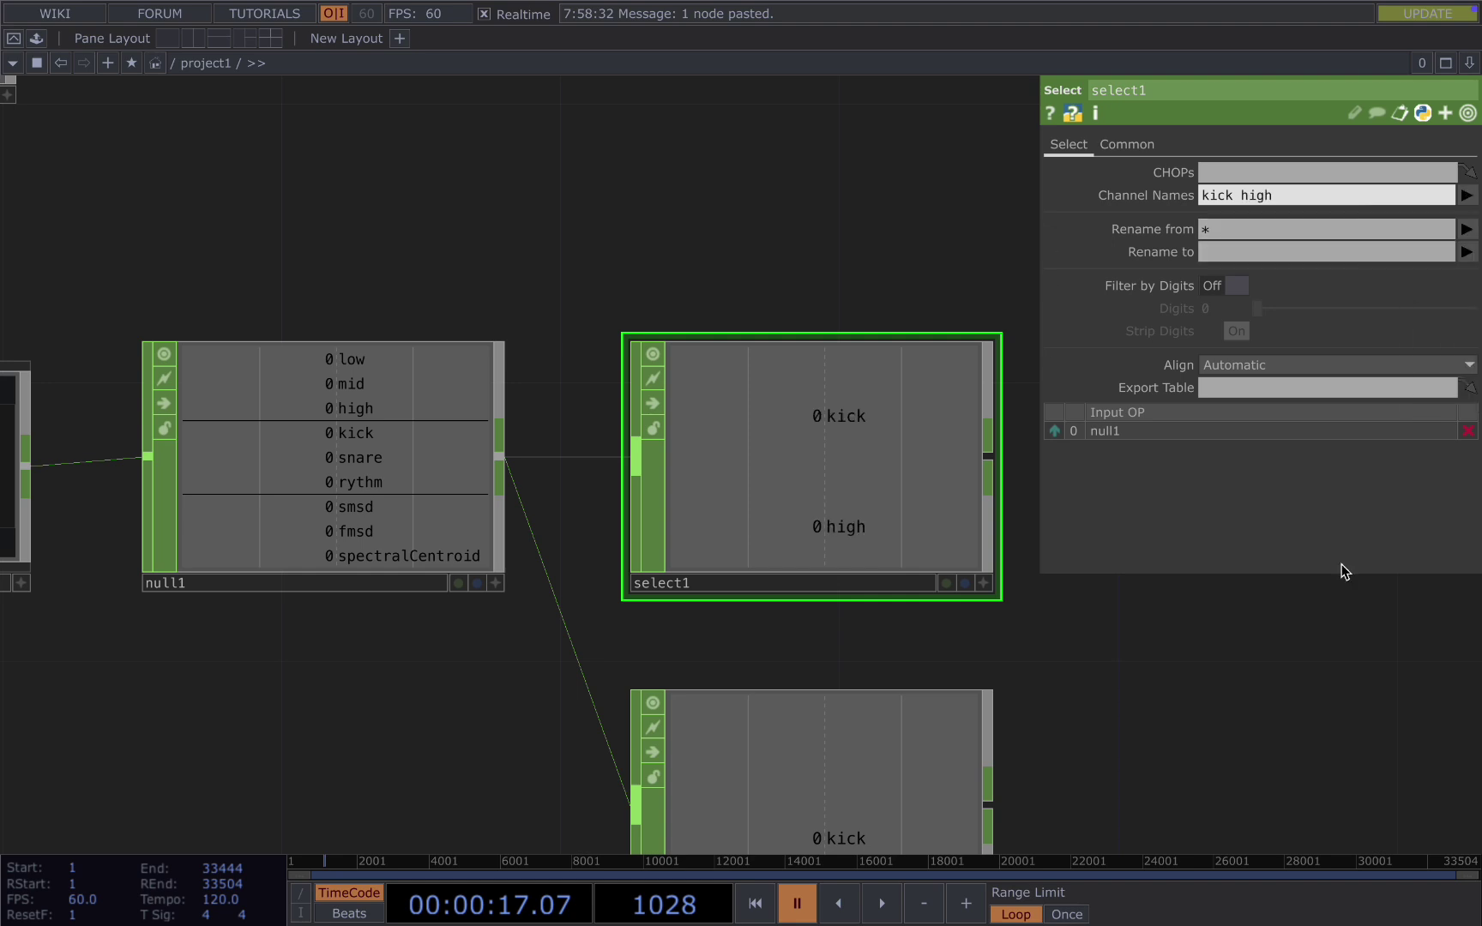
drag(1186, 706, 925, 631)
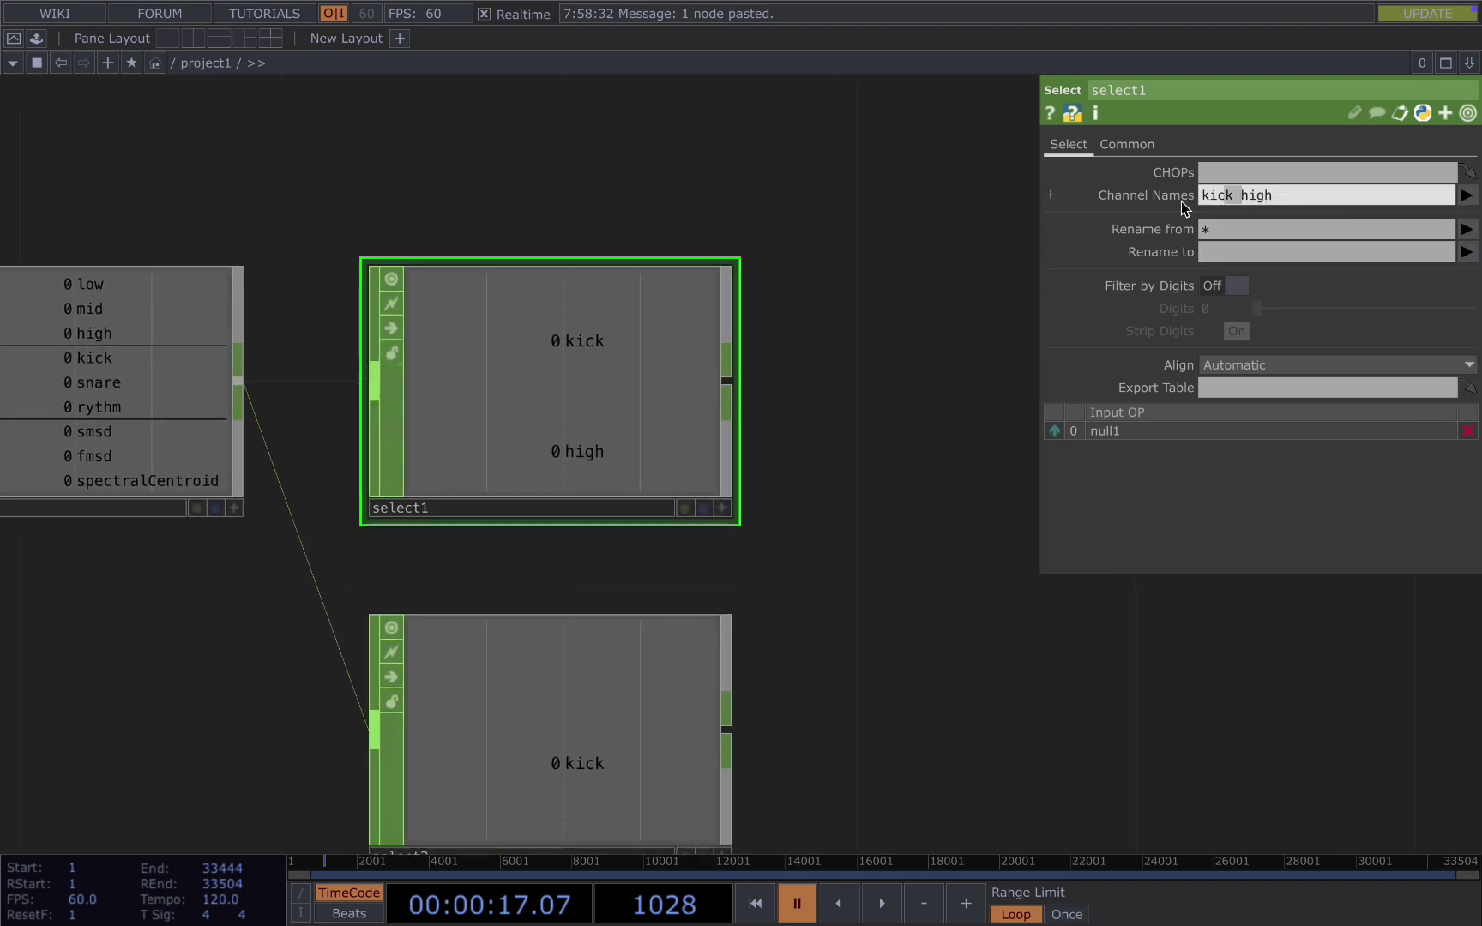
key(BackSpace)
Step: Append a Null CHOP to the output of select1
scroll(671, 479, down, 1)
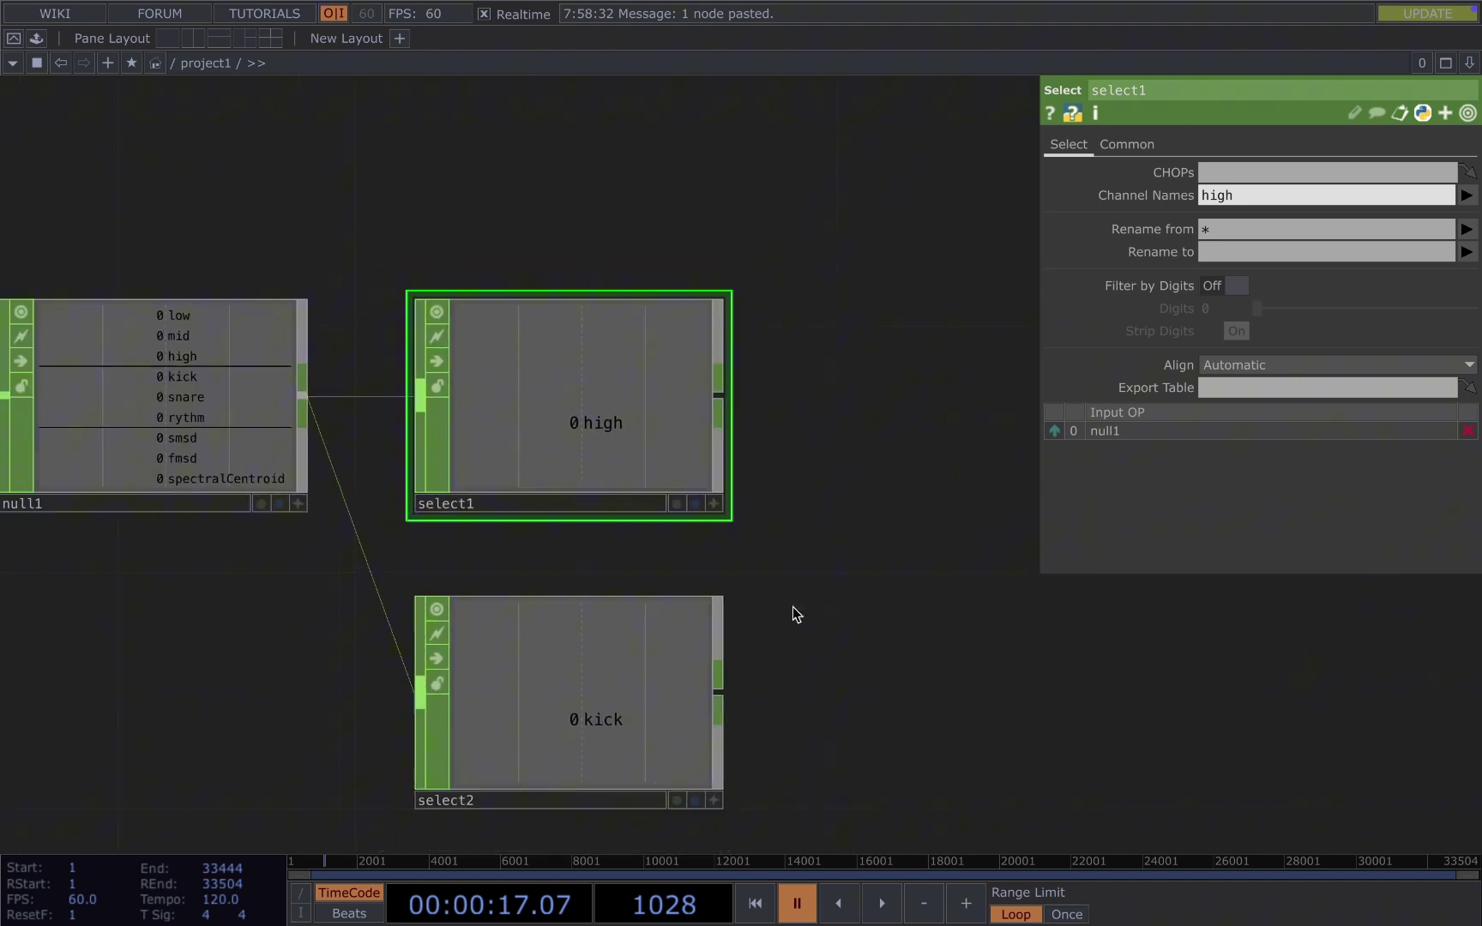
drag(826, 632, 724, 562)
scroll(743, 554, down, 2)
right_click(622, 391)
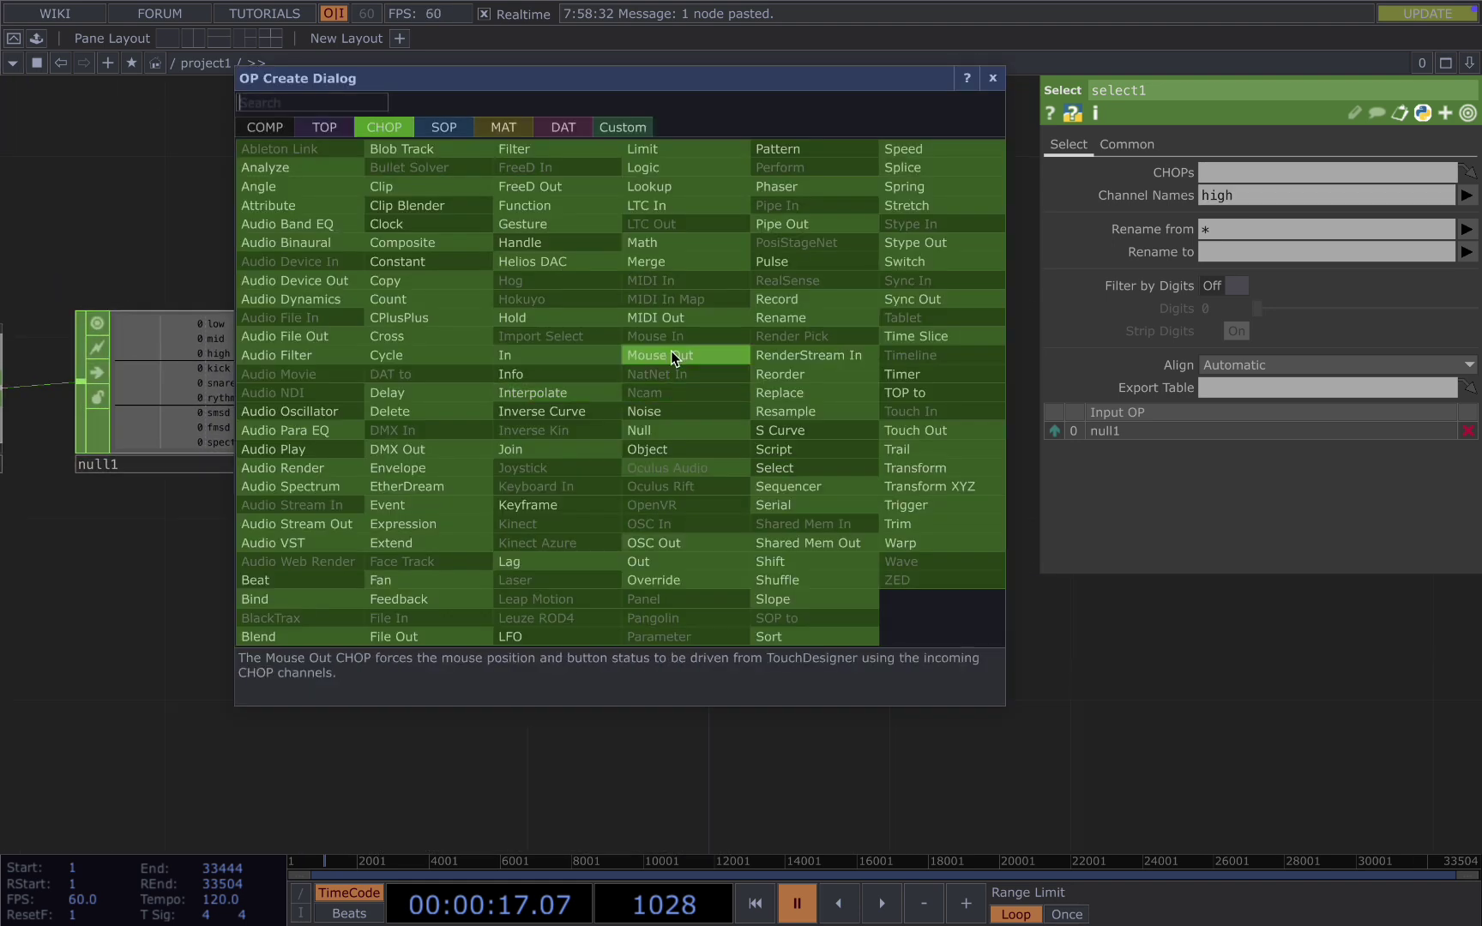
click(669, 424)
click(815, 397)
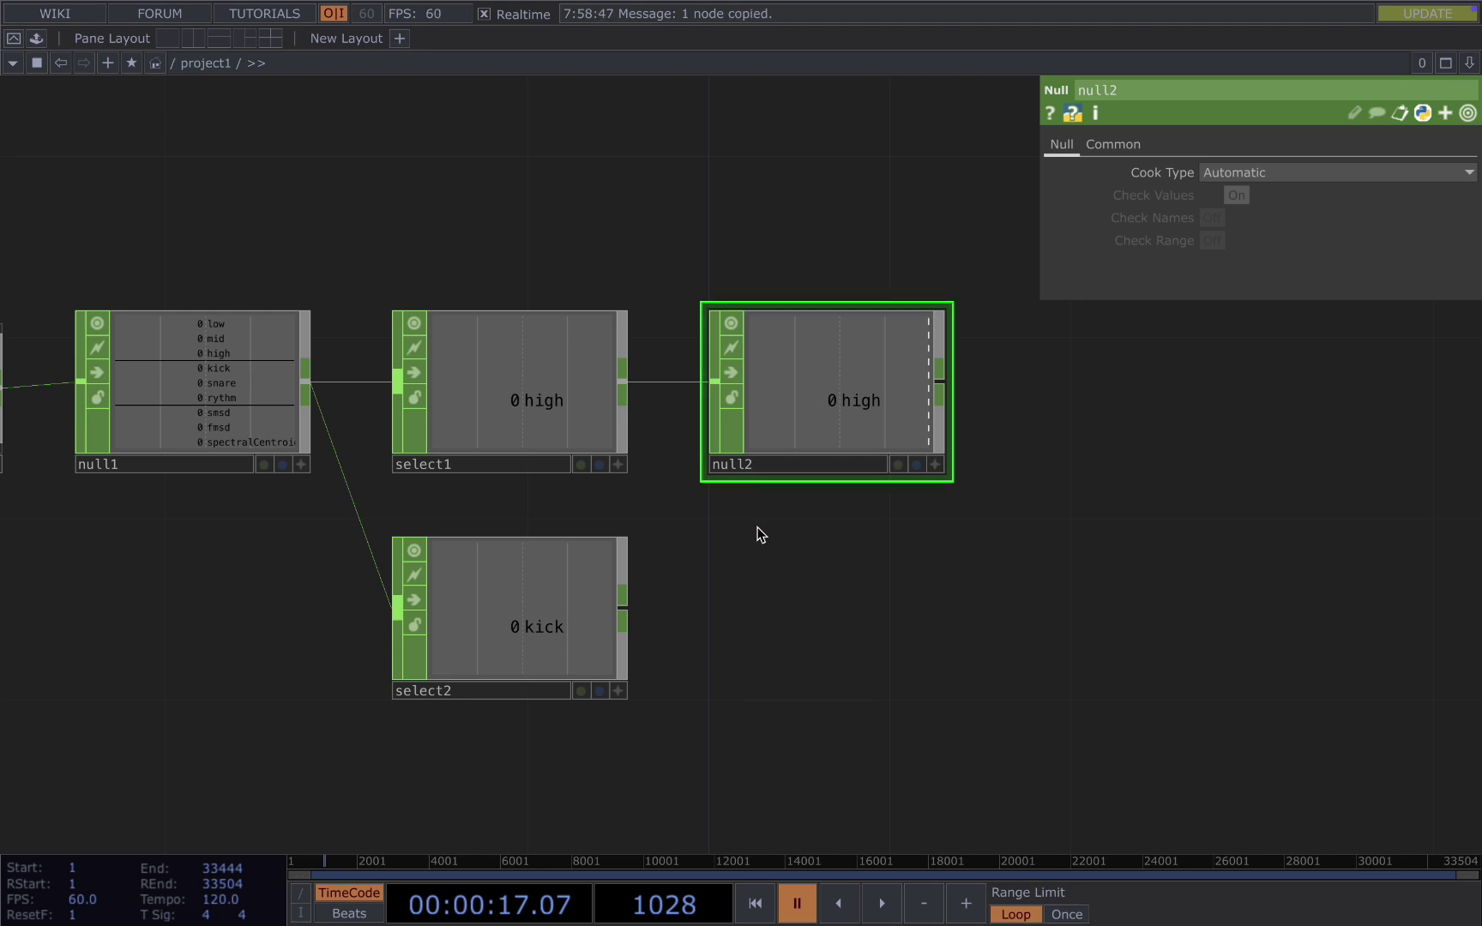
Step: Duplicate null2 for the kick branch, feed the copy from select2, and align both Nulls one above the other
key(ctrl+v)
drag(671, 616, 917, 602)
drag(892, 397, 981, 397)
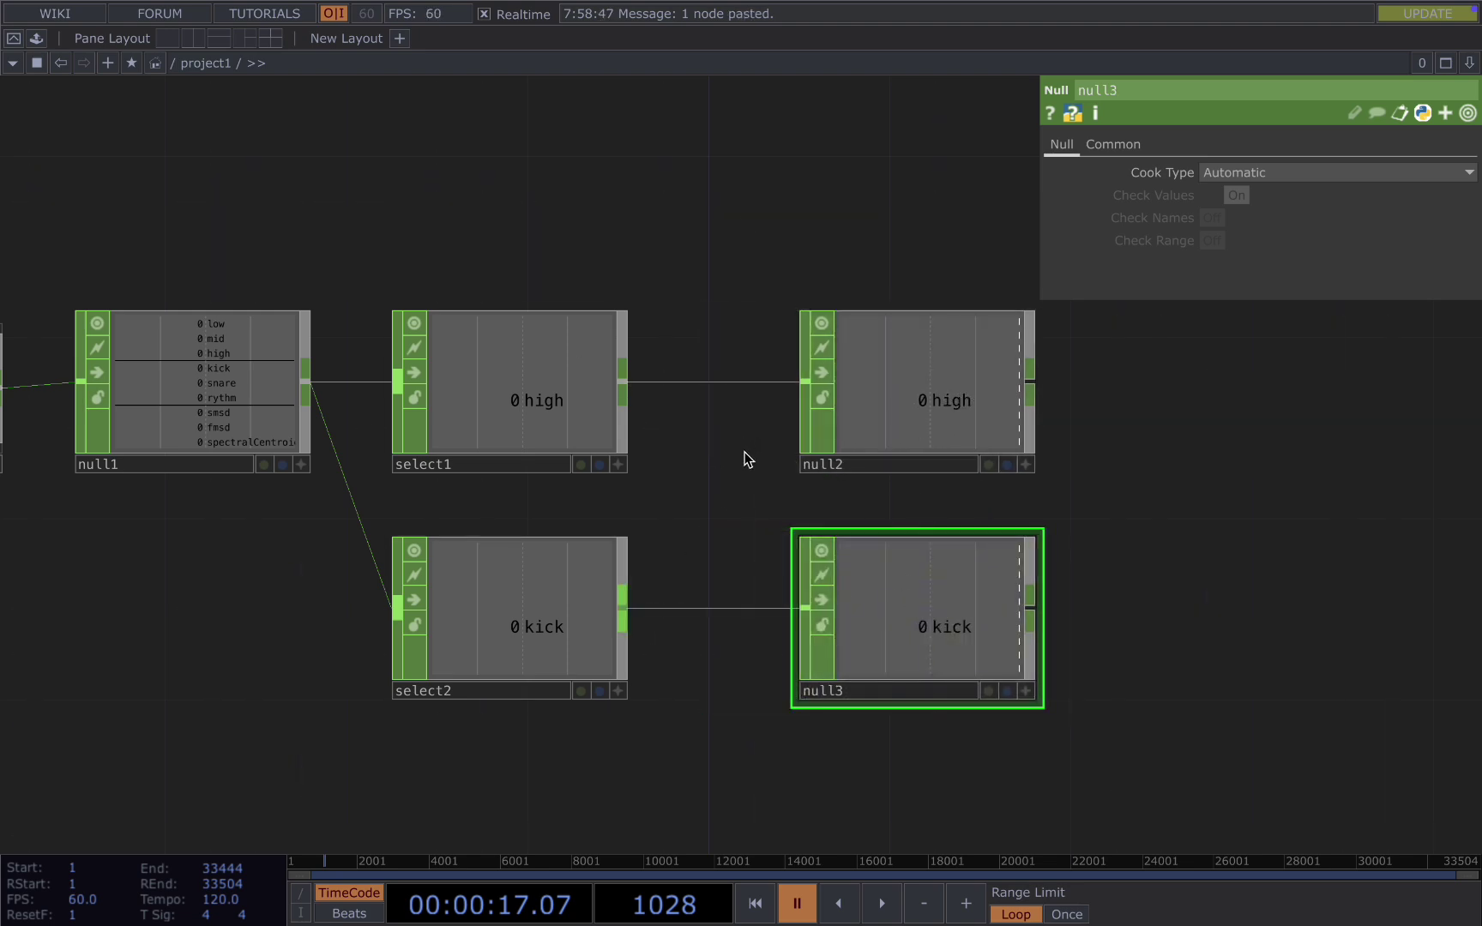
Step: Load the file "Tame Impala - Let It Happen (Soulwax Remix).mp3" into audiofilein1
scroll(738, 463, down, 2)
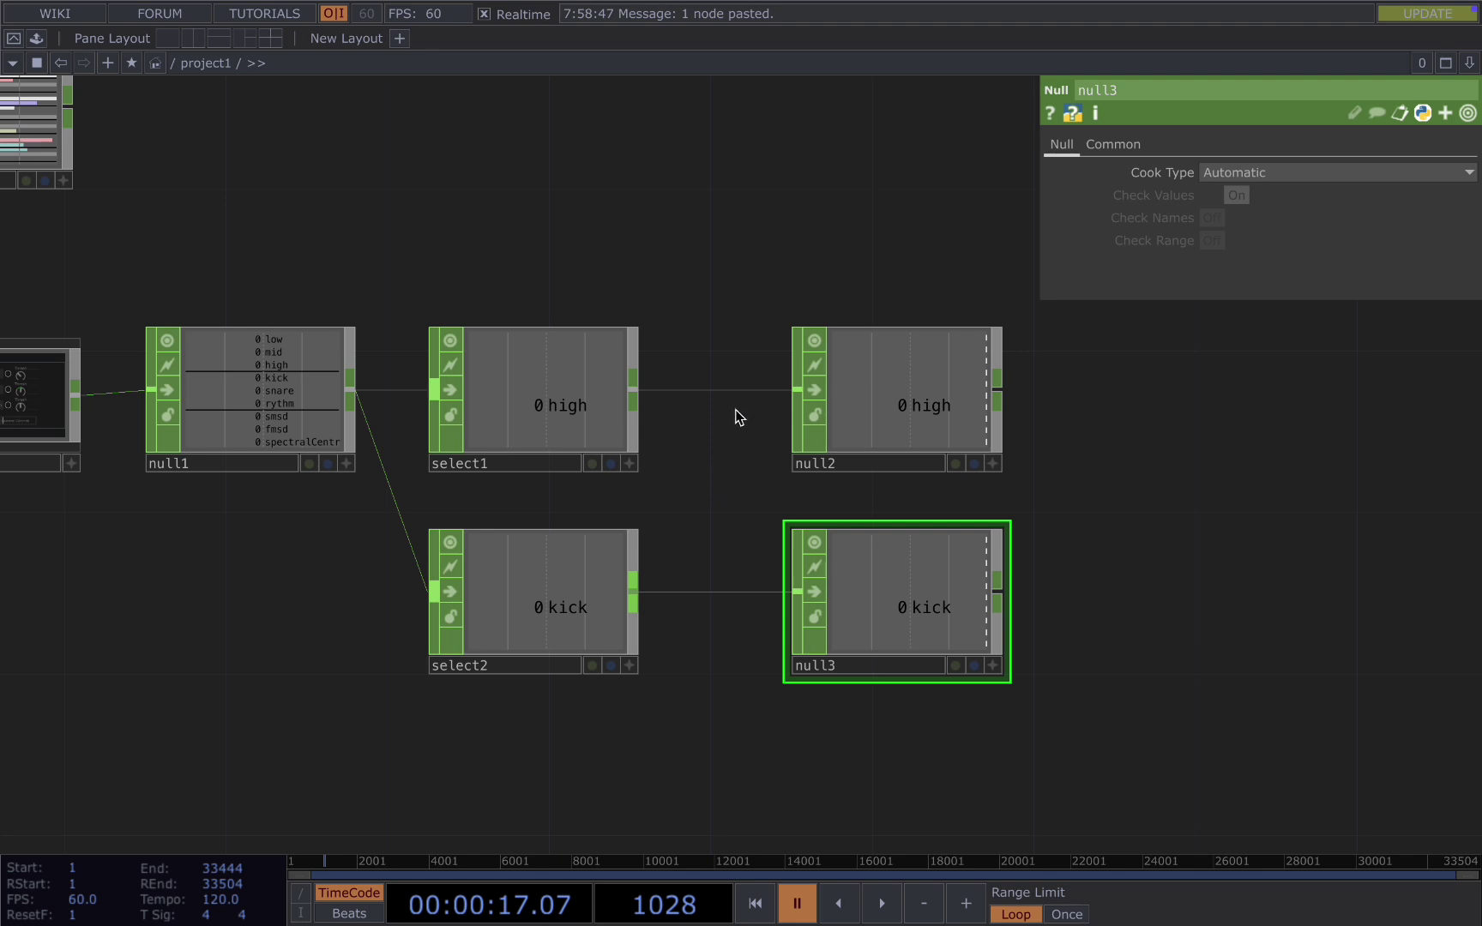
scroll(730, 425, down, 3)
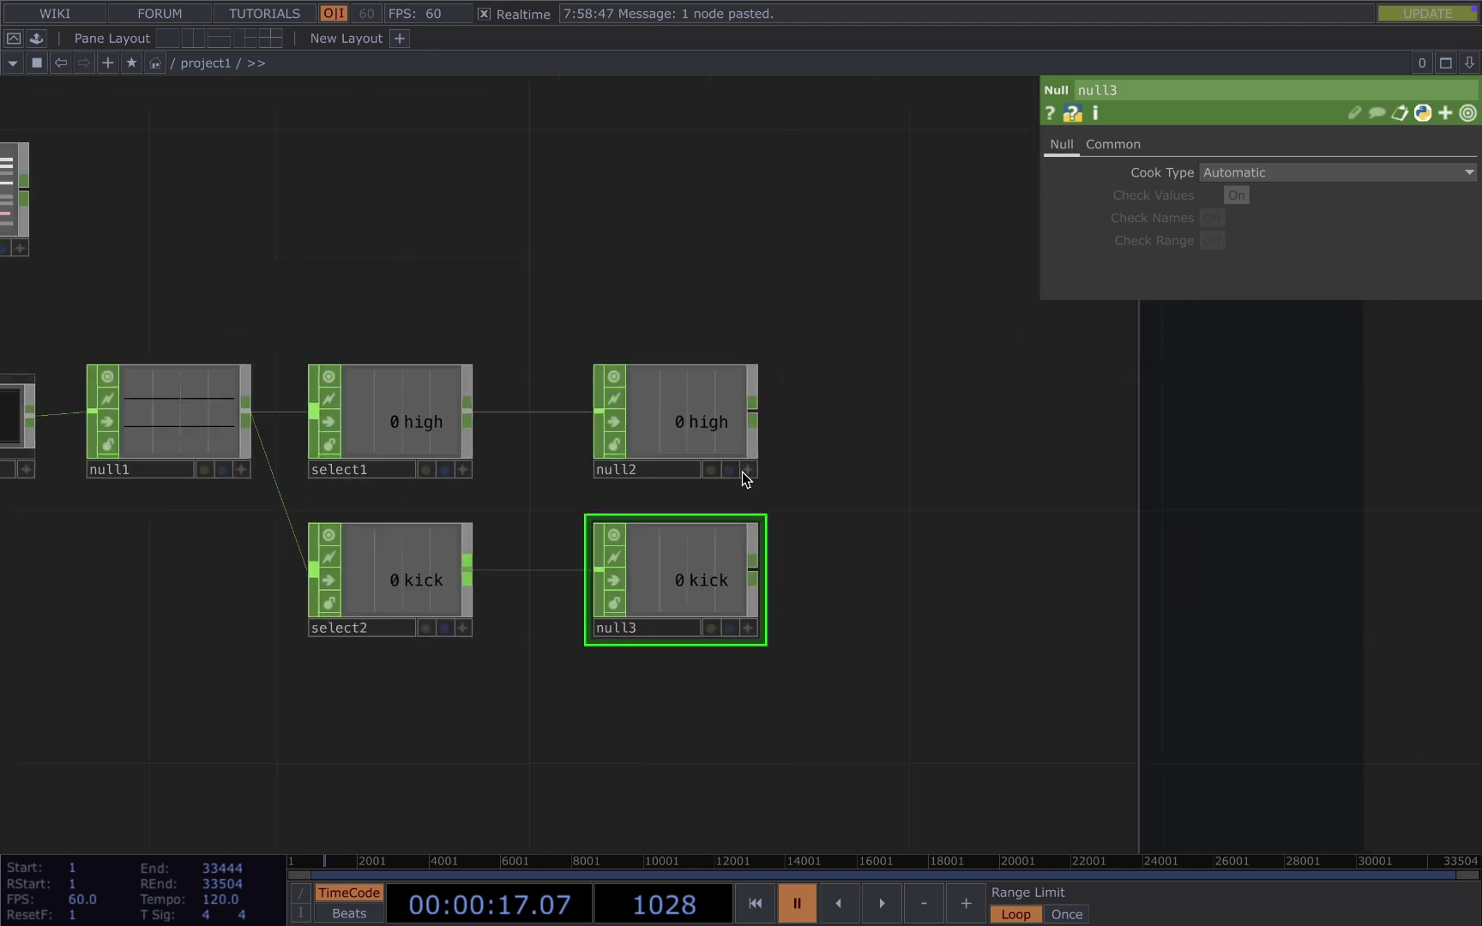
scroll(676, 420, down, 4)
scroll(612, 483, up, 2)
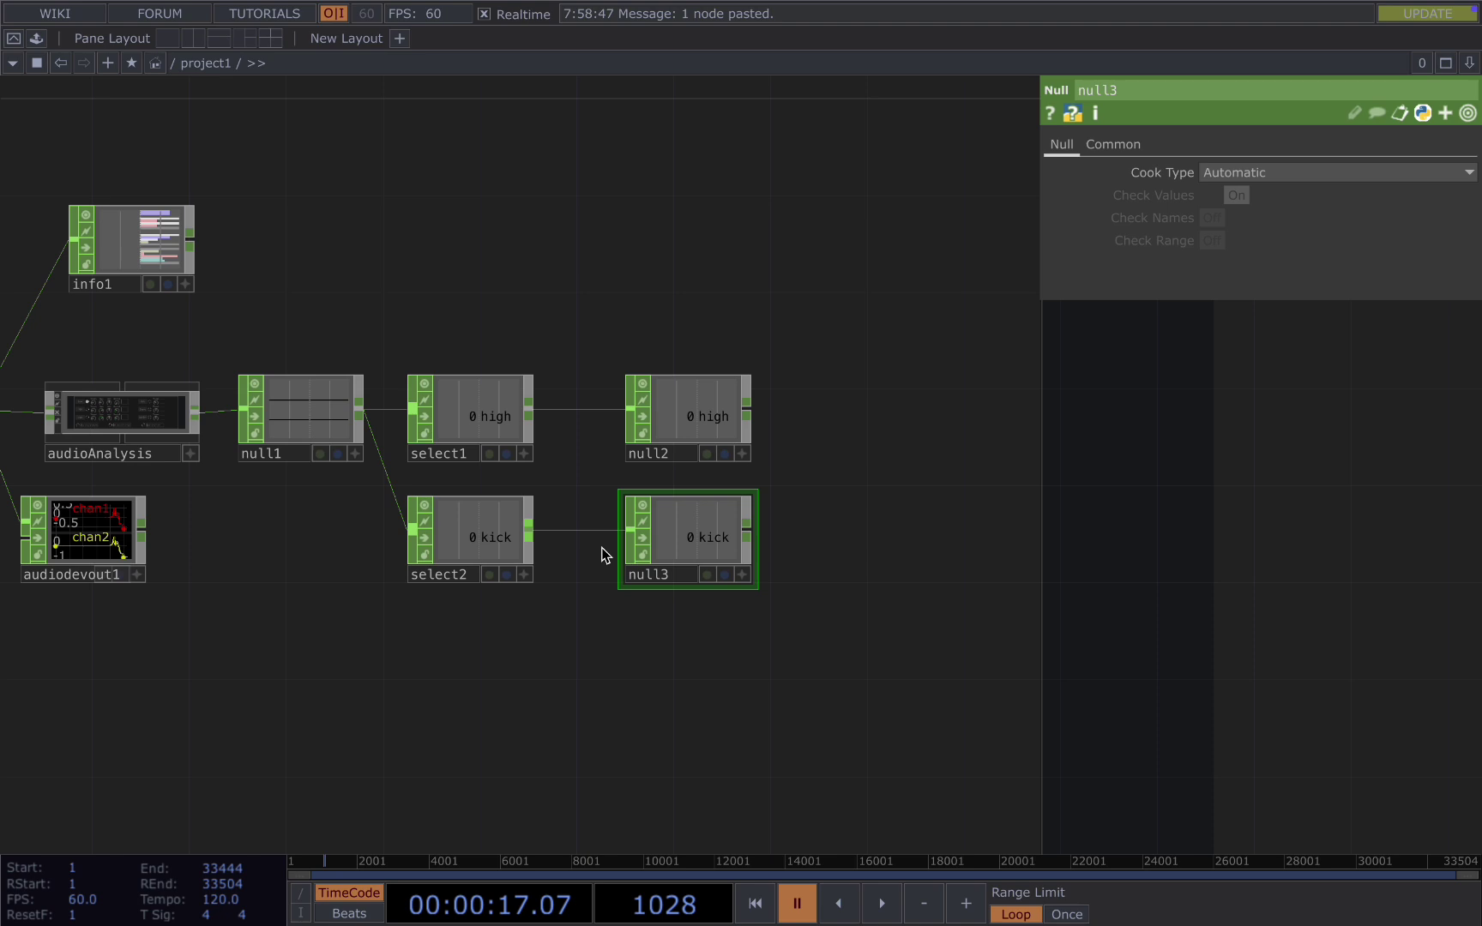
drag(695, 529, 719, 524)
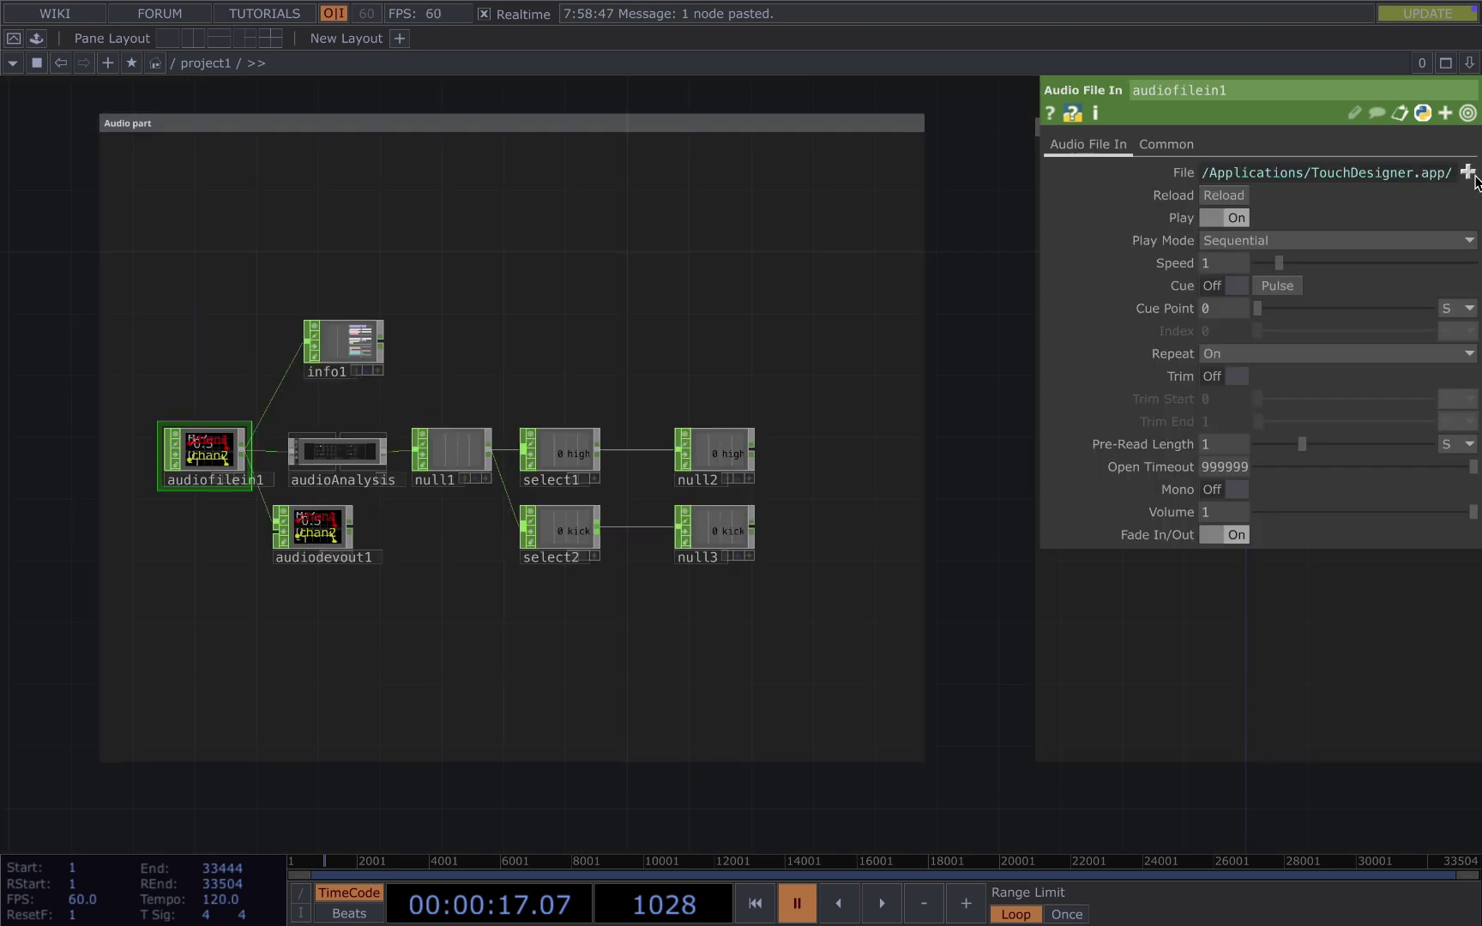
click(1468, 172)
click(1311, 94)
text(let)
click(334, 210)
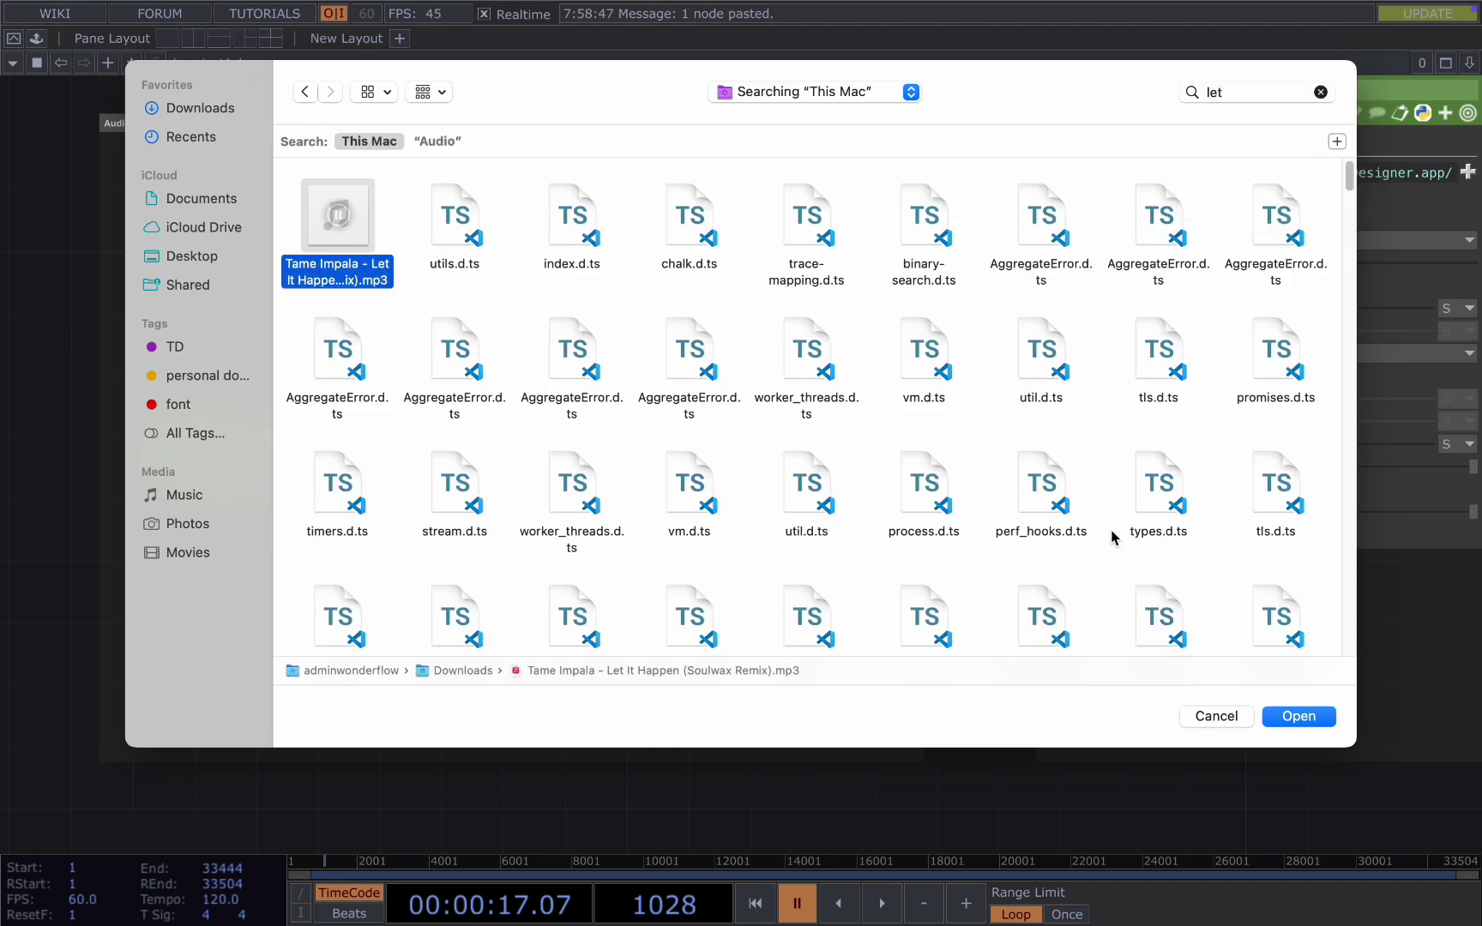
click(1298, 716)
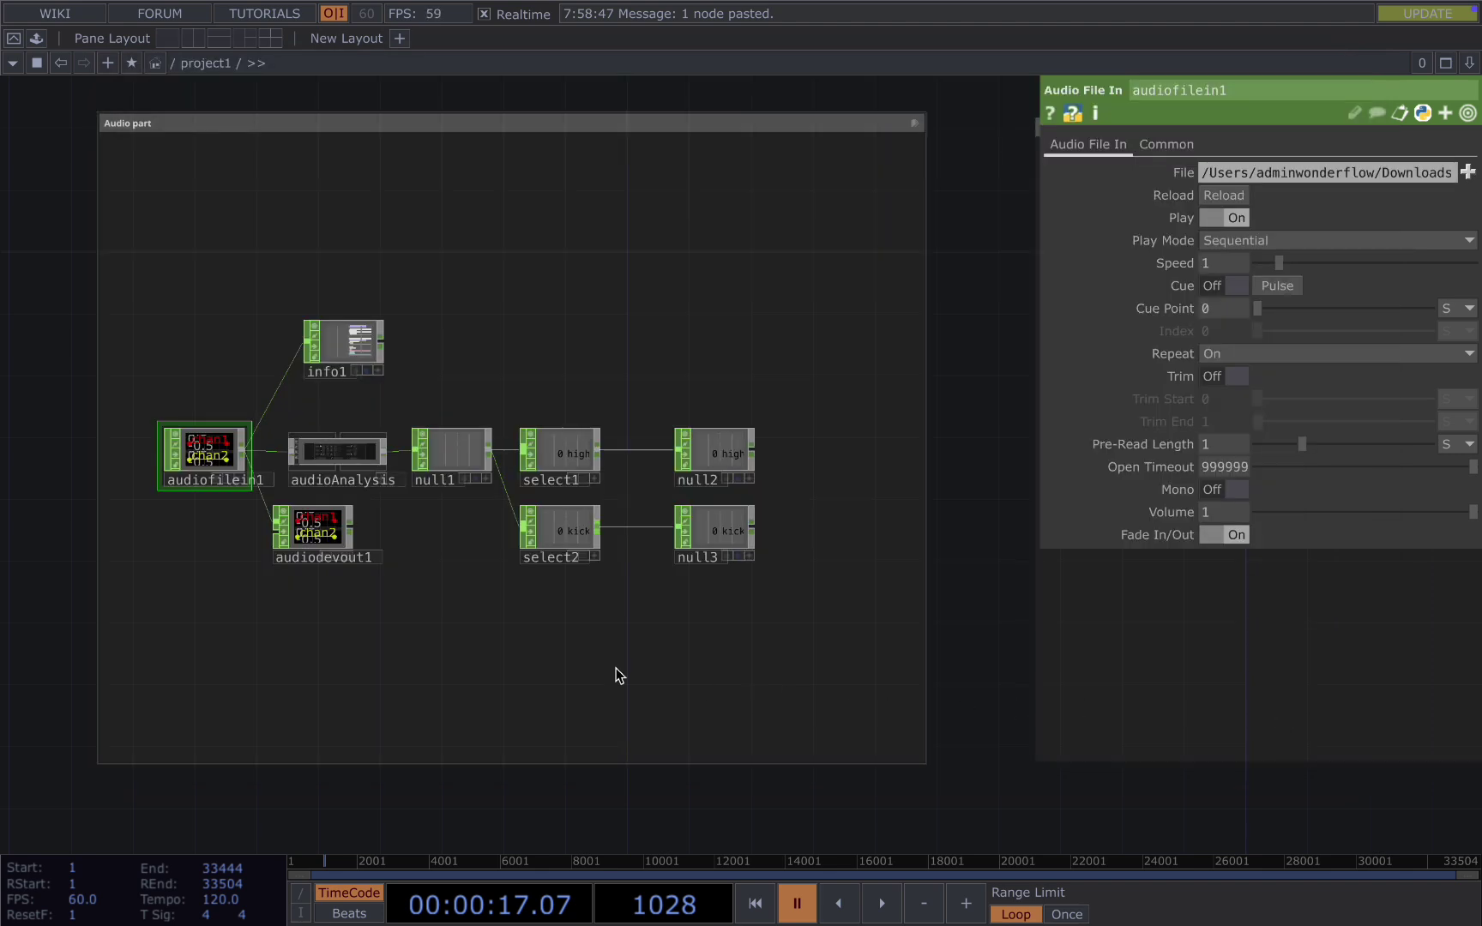
Step: Move the timeline forward and play the loaded song briefly
scroll(202, 549, up, 2)
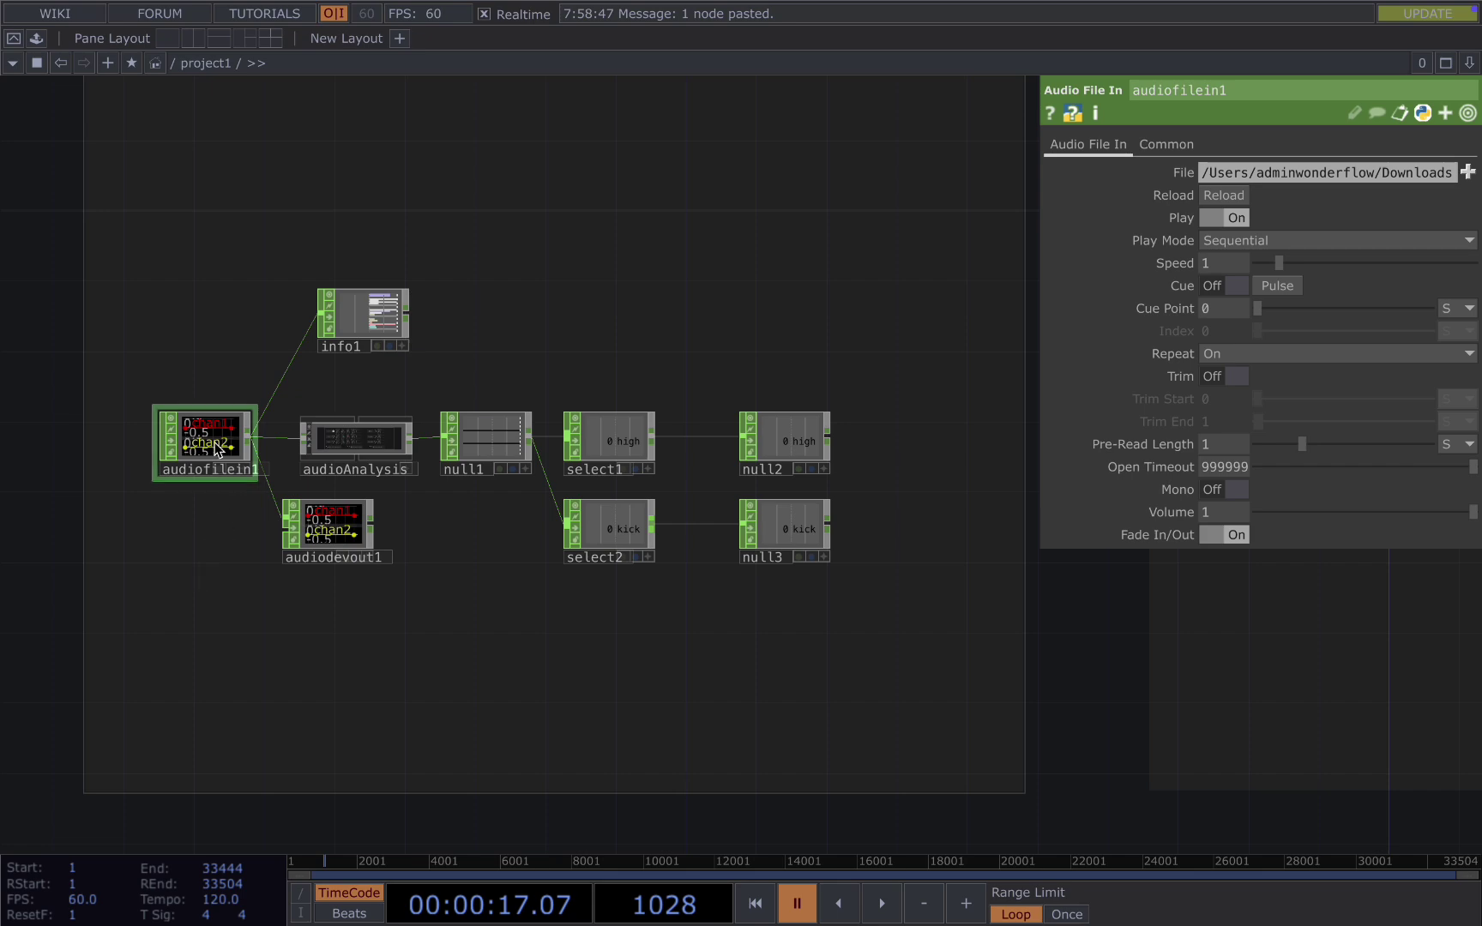
click(354, 858)
click(353, 856)
key(space)
Step: Set the timeline's range end to 33444, matching the file length in frames listed in info1, and align audiodevout1 below info1
scroll(190, 467, up, 2)
click(438, 246)
scroll(440, 247, up, 8)
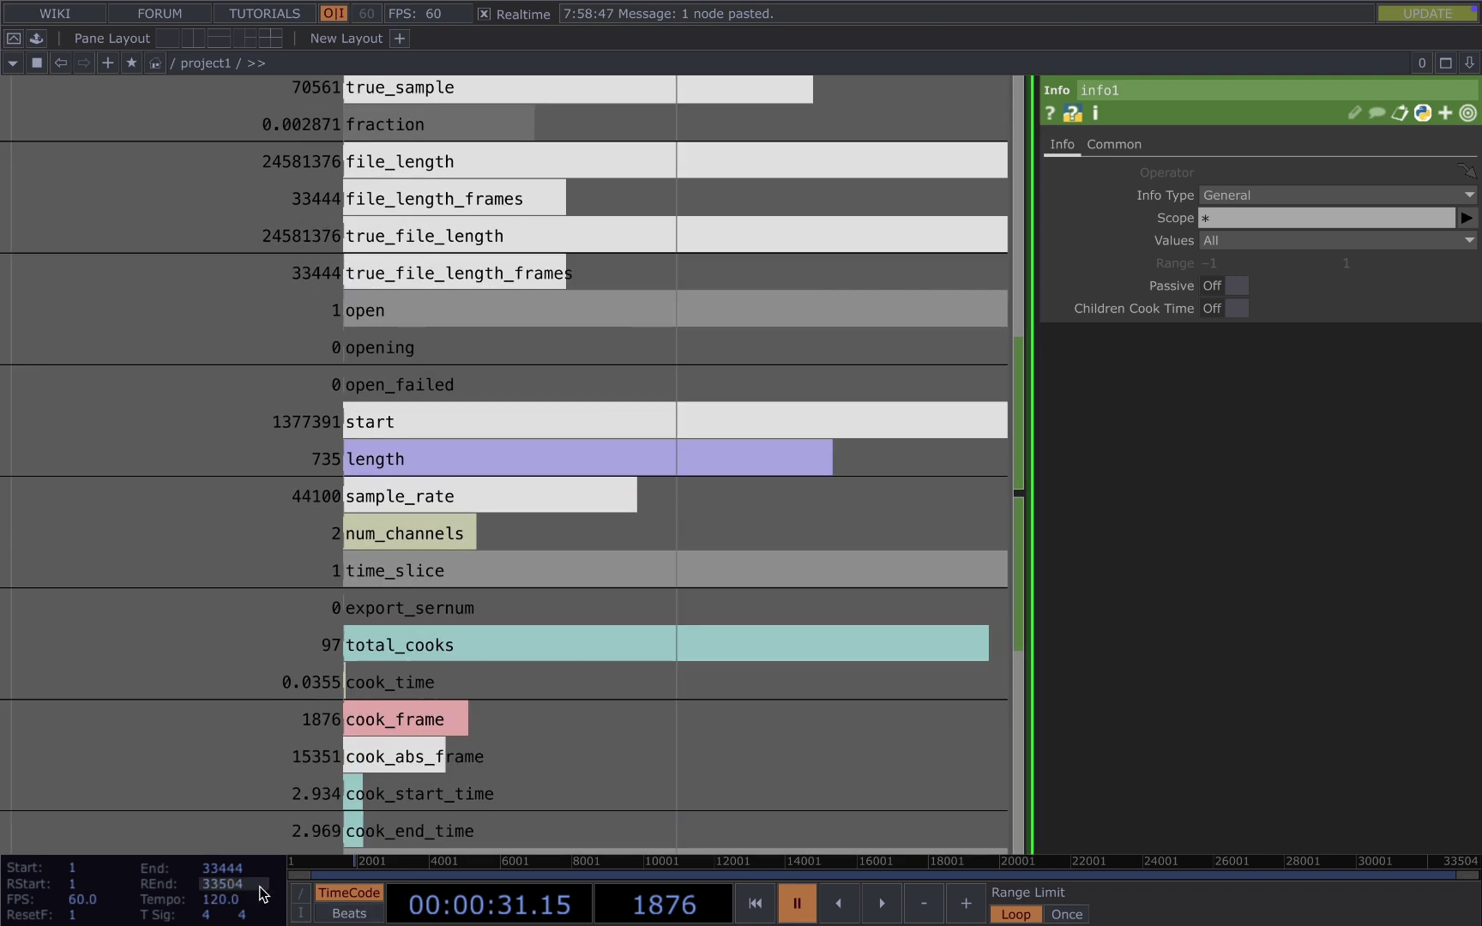
key(h)
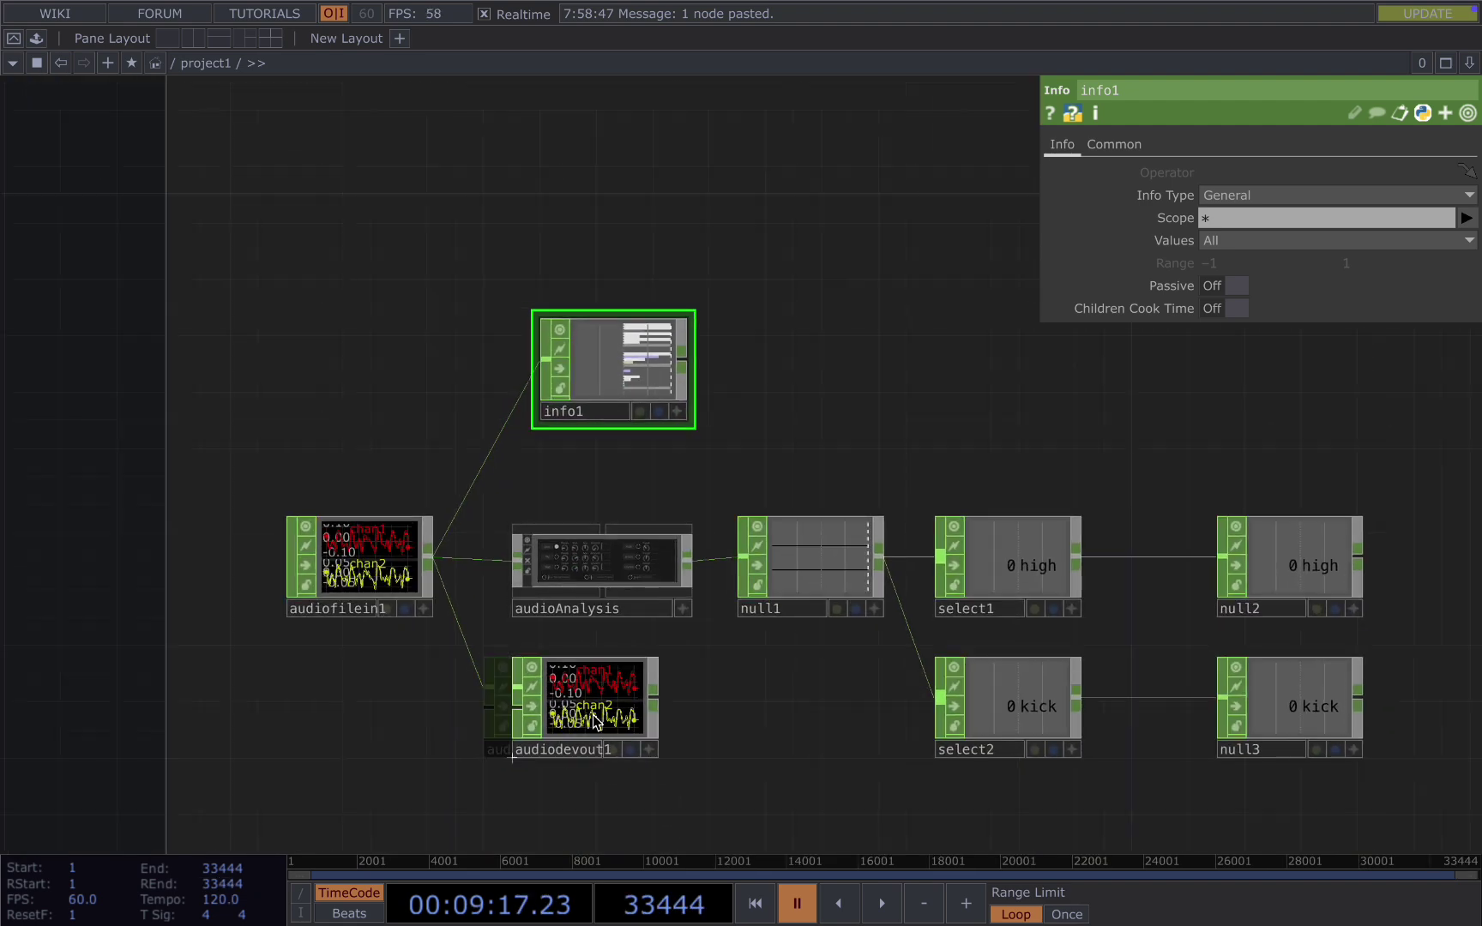
drag(575, 424, 571, 498)
Step: Add a Box SOP inside the 3D rendering section
scroll(583, 484, down, 5)
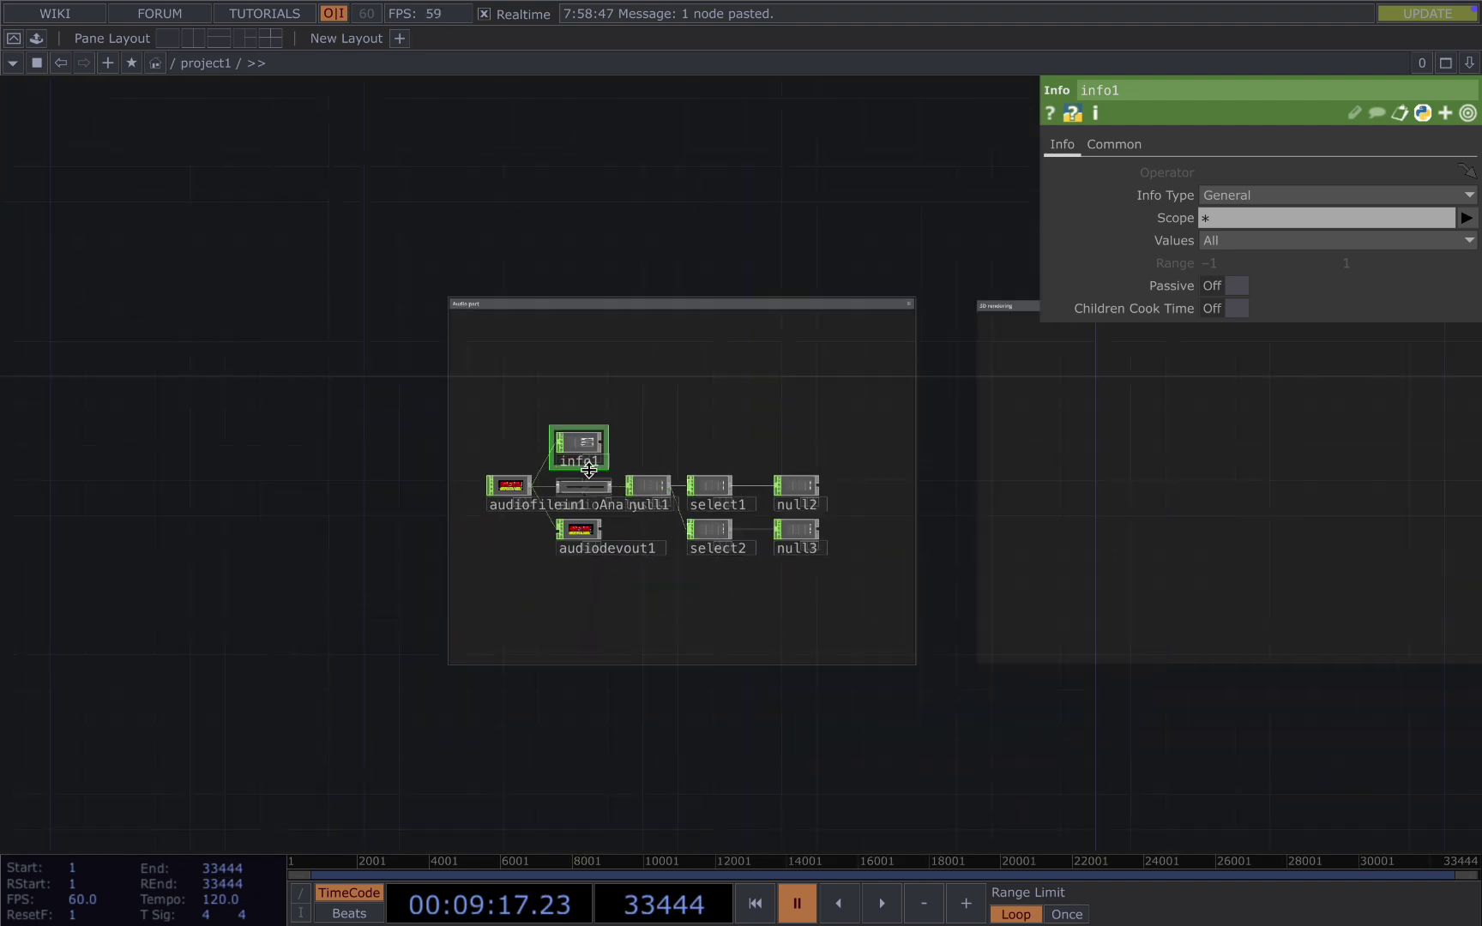
drag(770, 785, 218, 701)
scroll(508, 403, up, 4)
key(Tab)
text(bo)
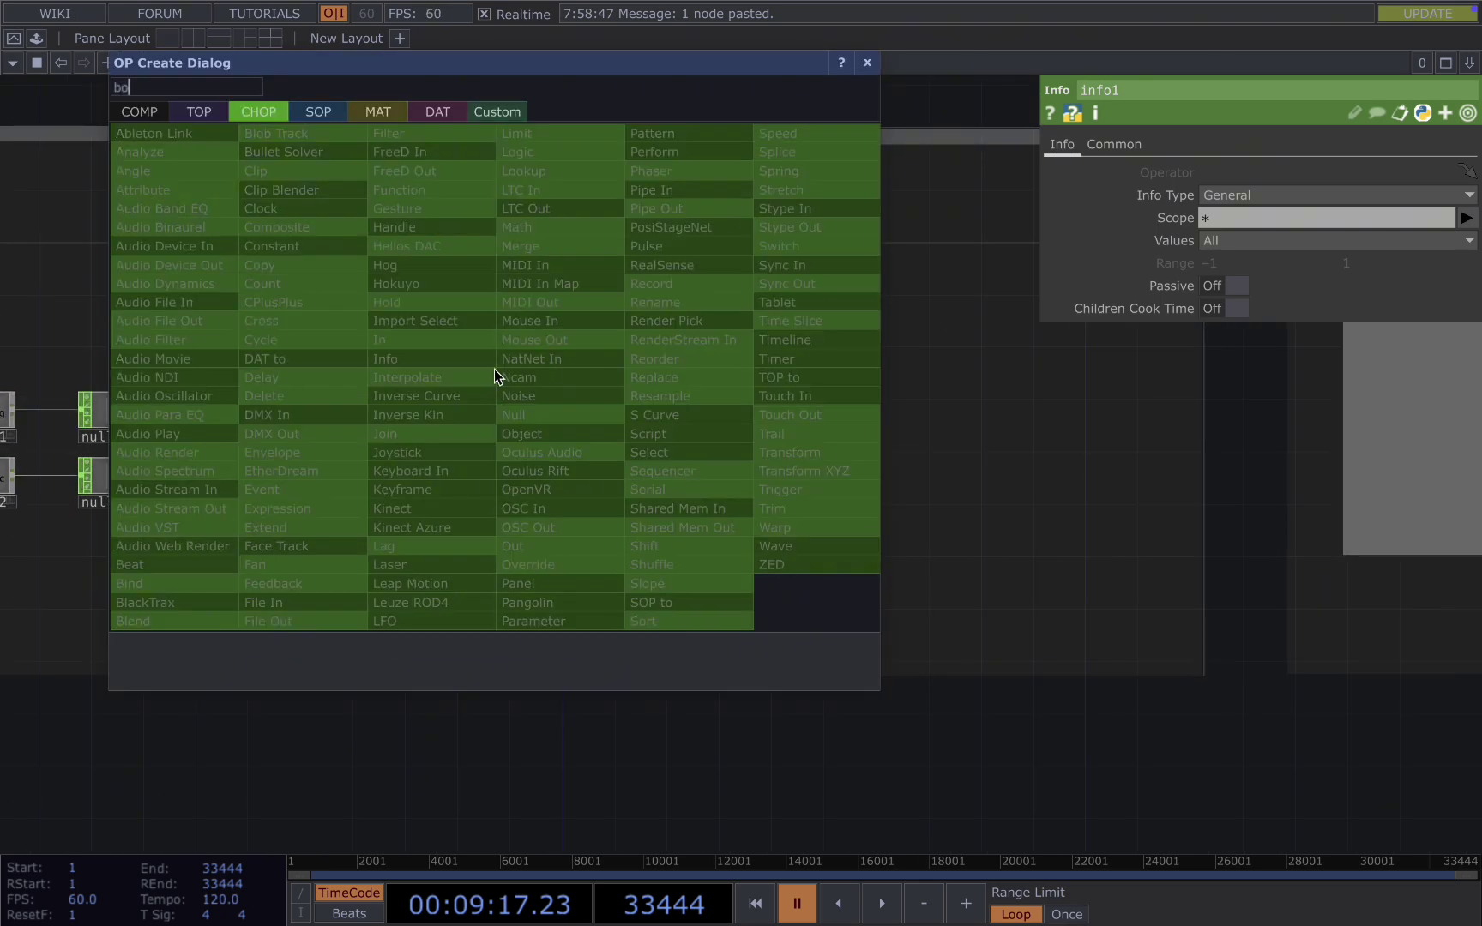
click(318, 111)
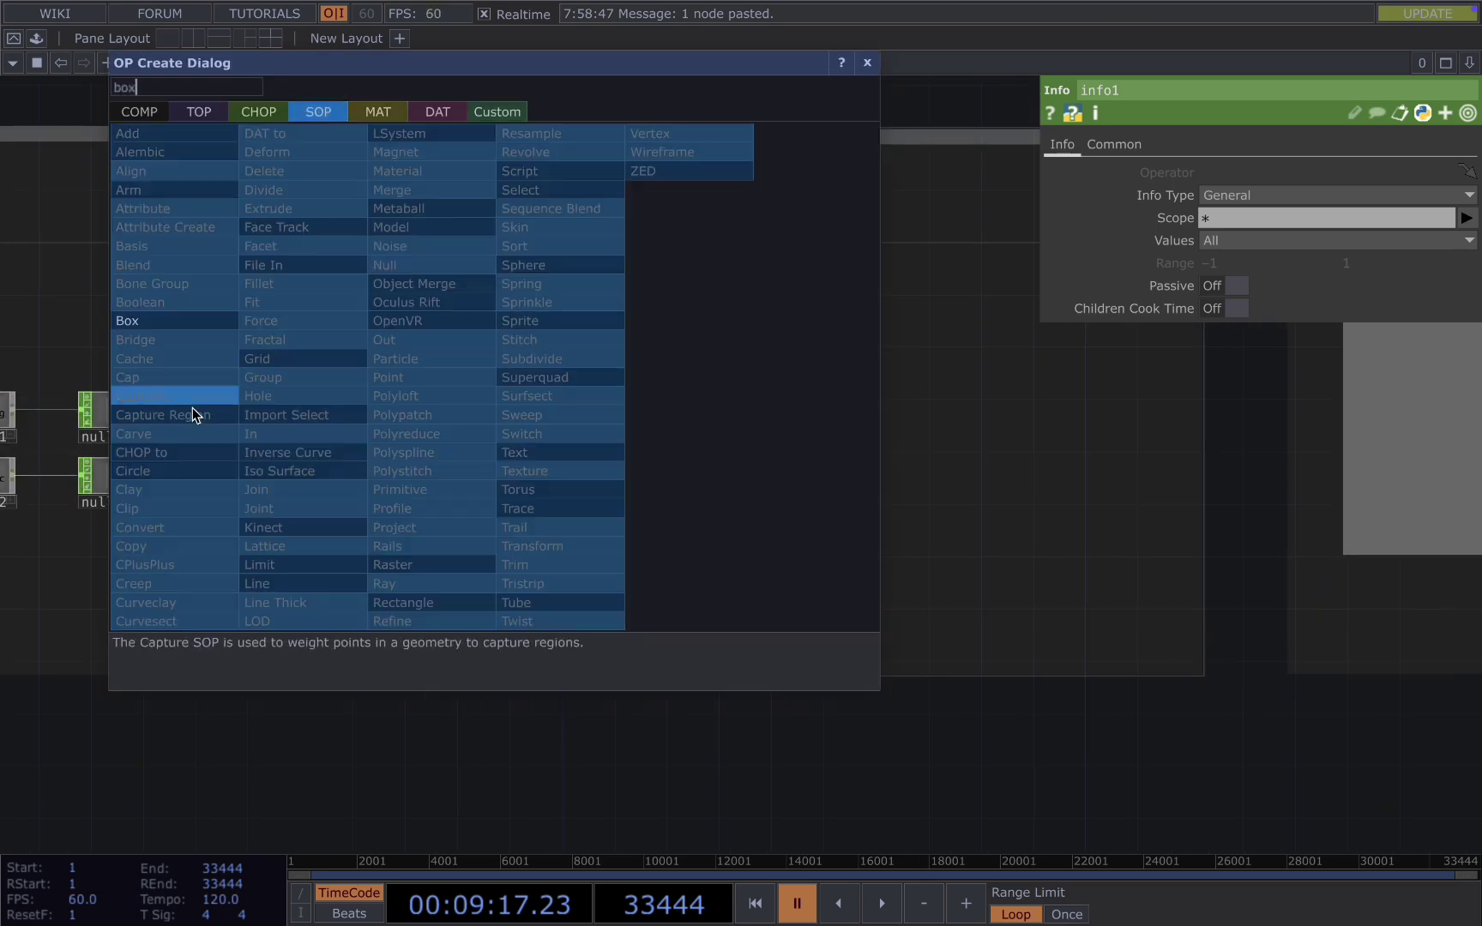
text(x)
click(170, 323)
click(481, 401)
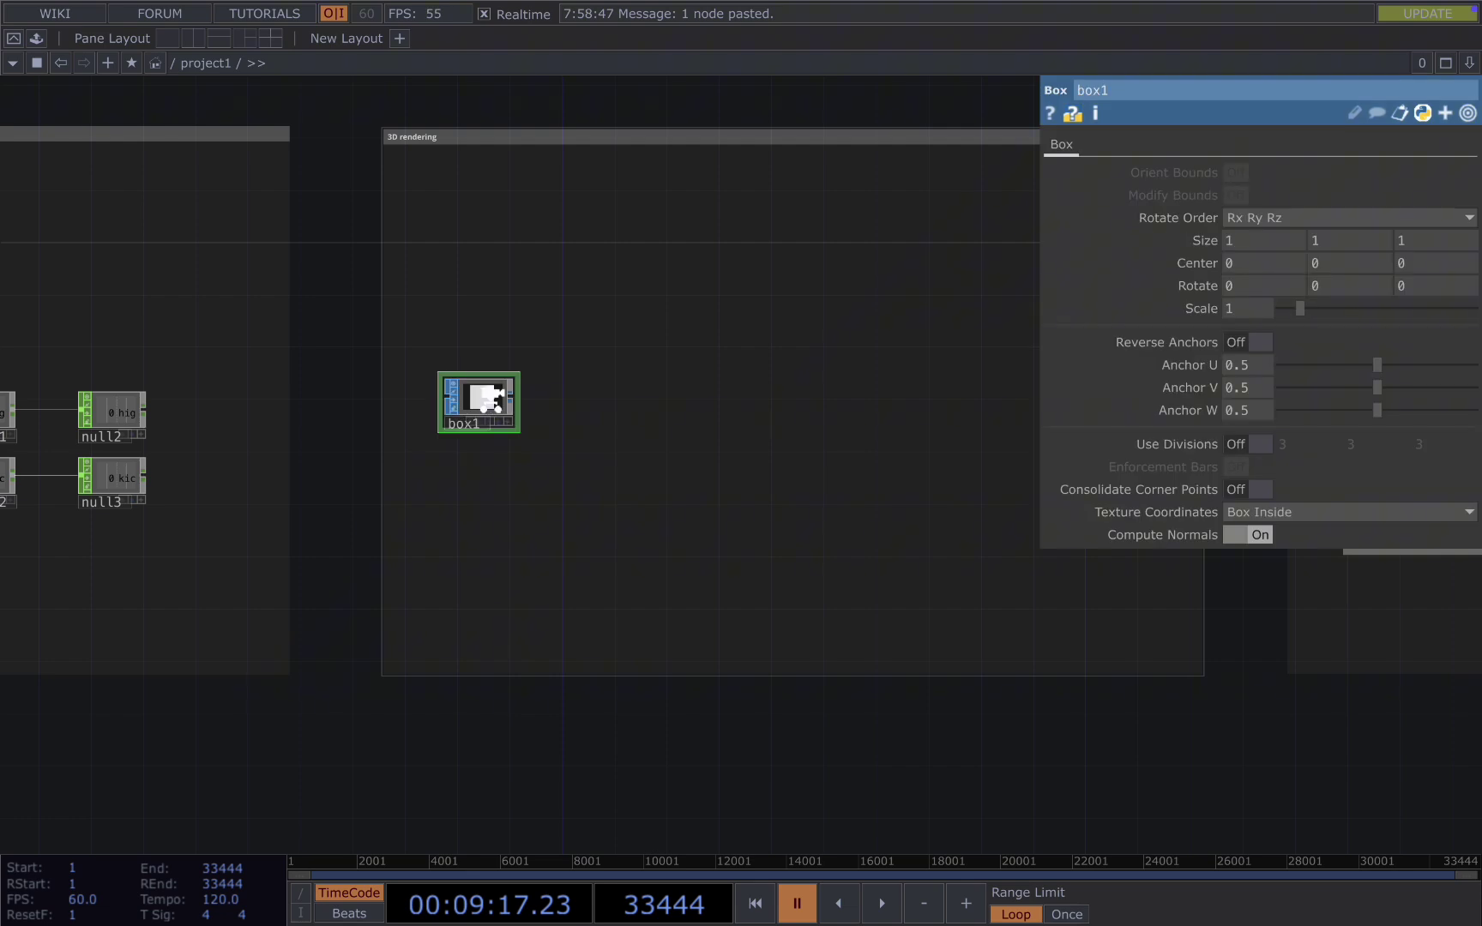
Step: Append a Noise SOP to the output of box1
right_click(524, 395)
text(n)
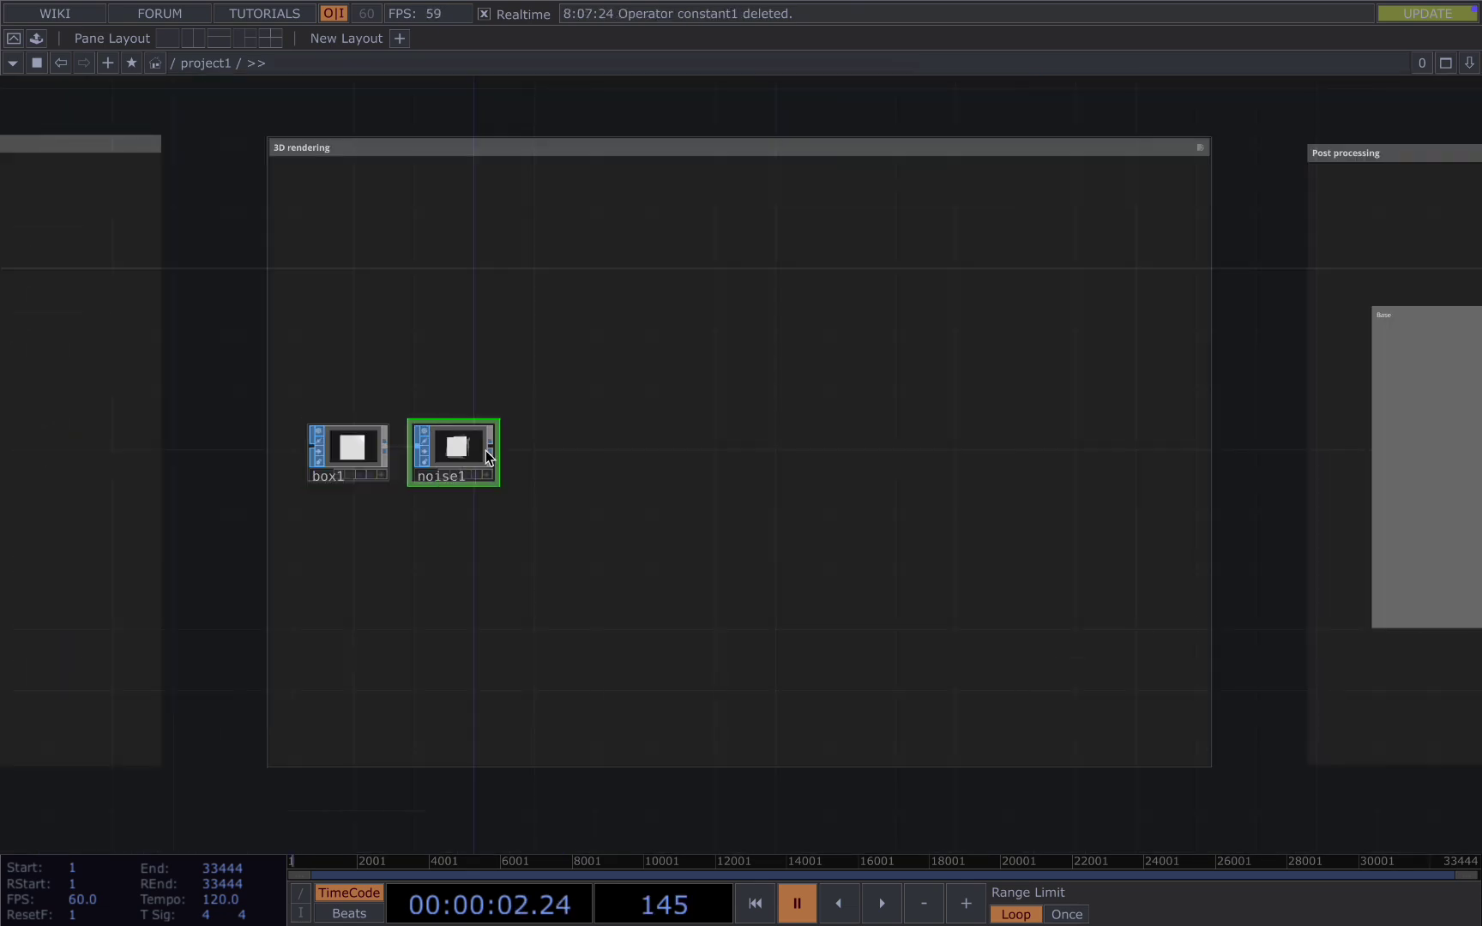
middle_click(489, 455)
Step: Append a Geometry COMP to the output of noise1
right_click(491, 447)
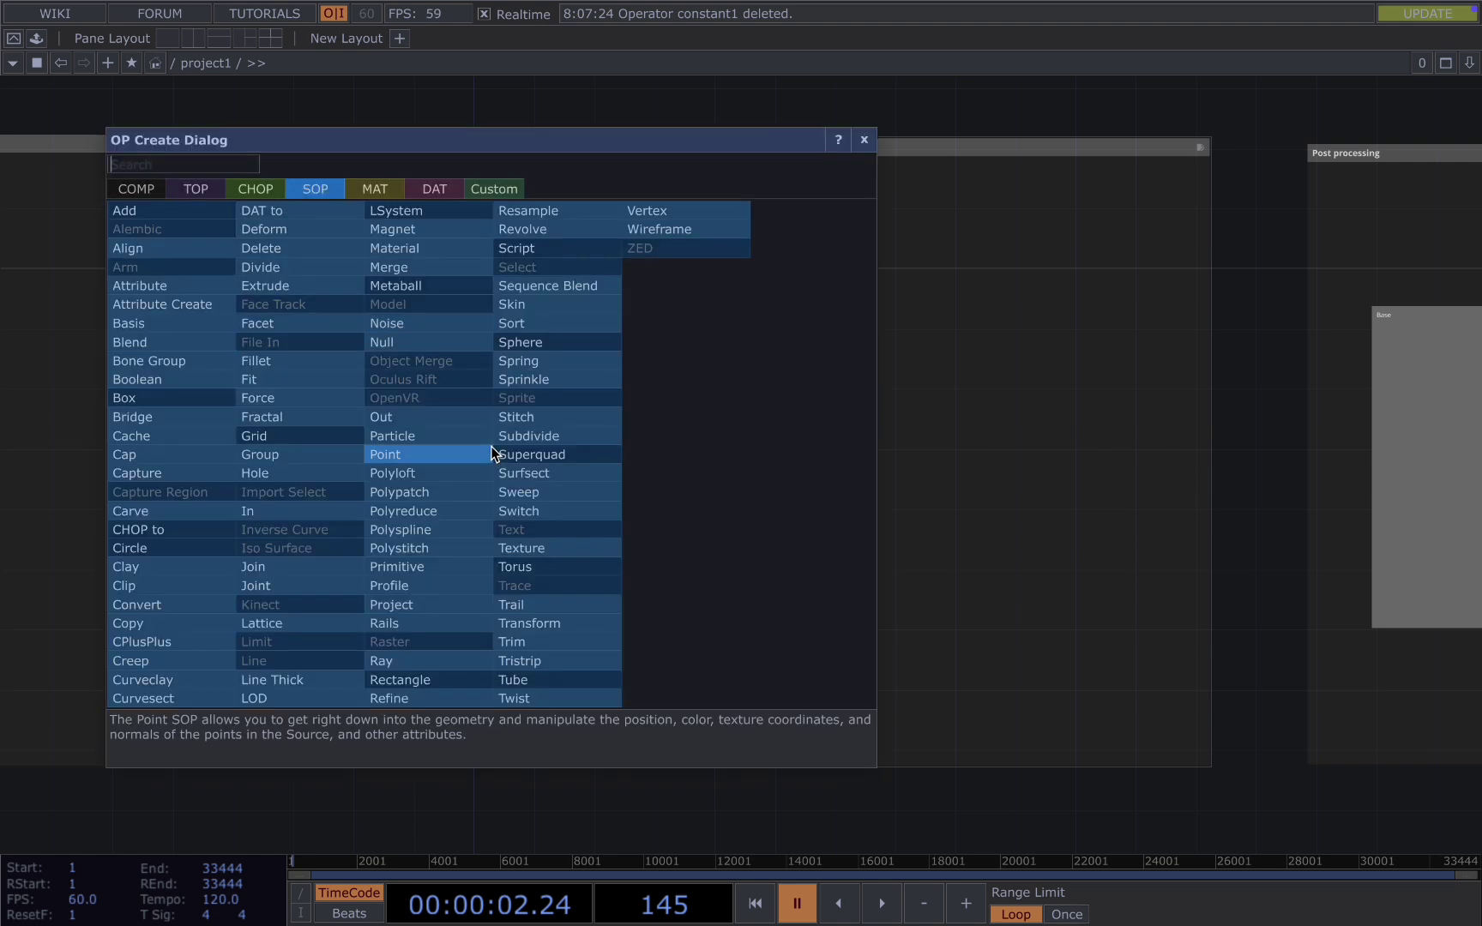
text(ge)
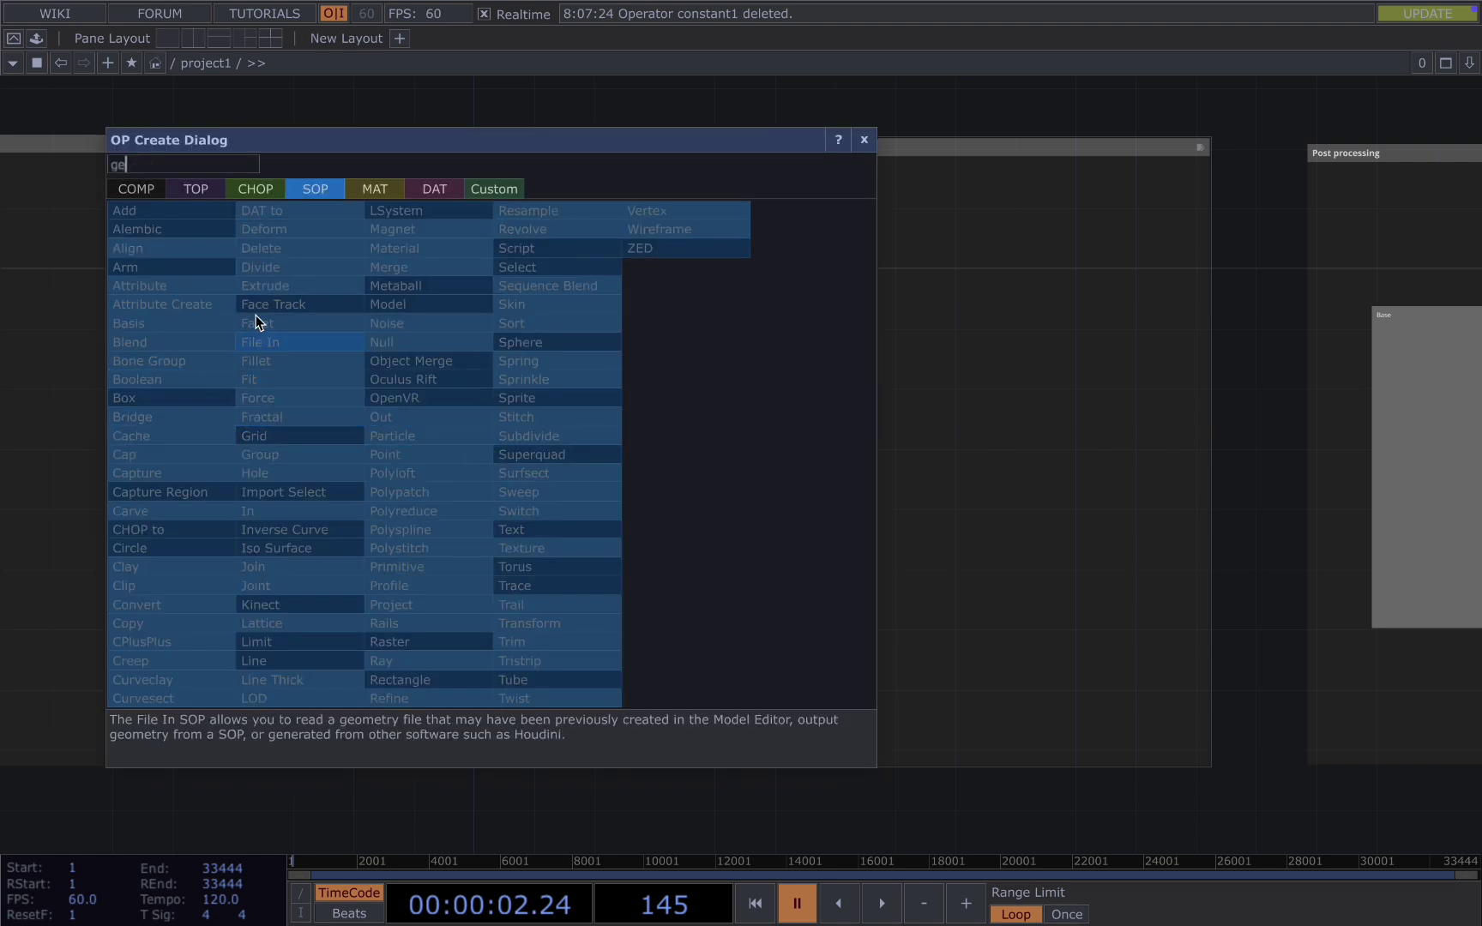
click(136, 194)
click(144, 359)
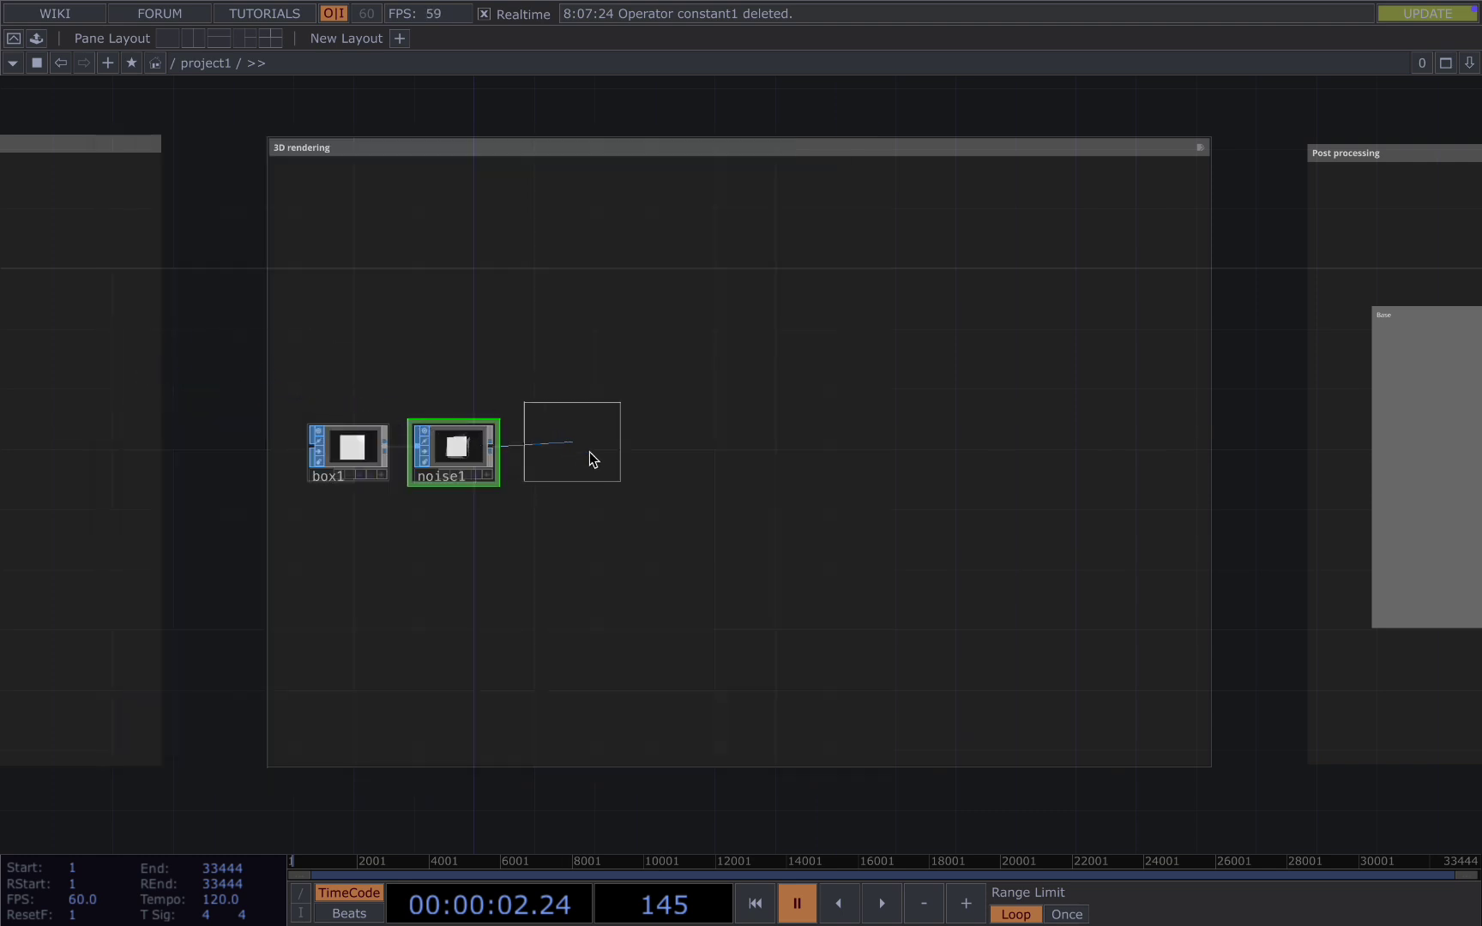
click(588, 458)
Step: Add a Camera COMP above geo1 in the 3D rendering section
key(Tab)
text(ca)
click(238, 182)
click(572, 360)
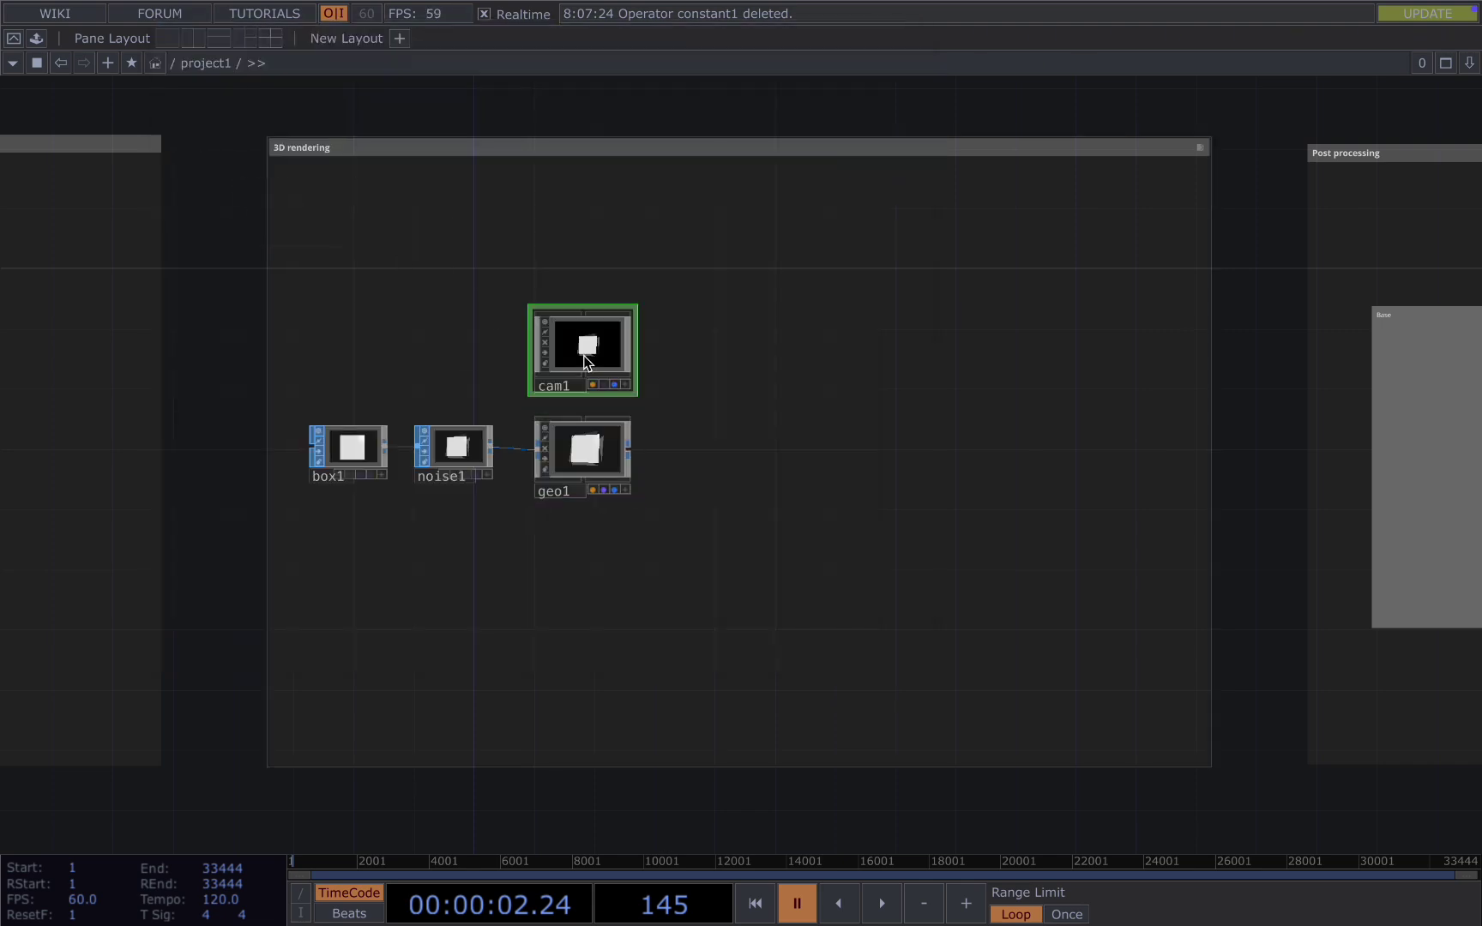
Step: Add a Constant MAT below geo1
key(Tab)
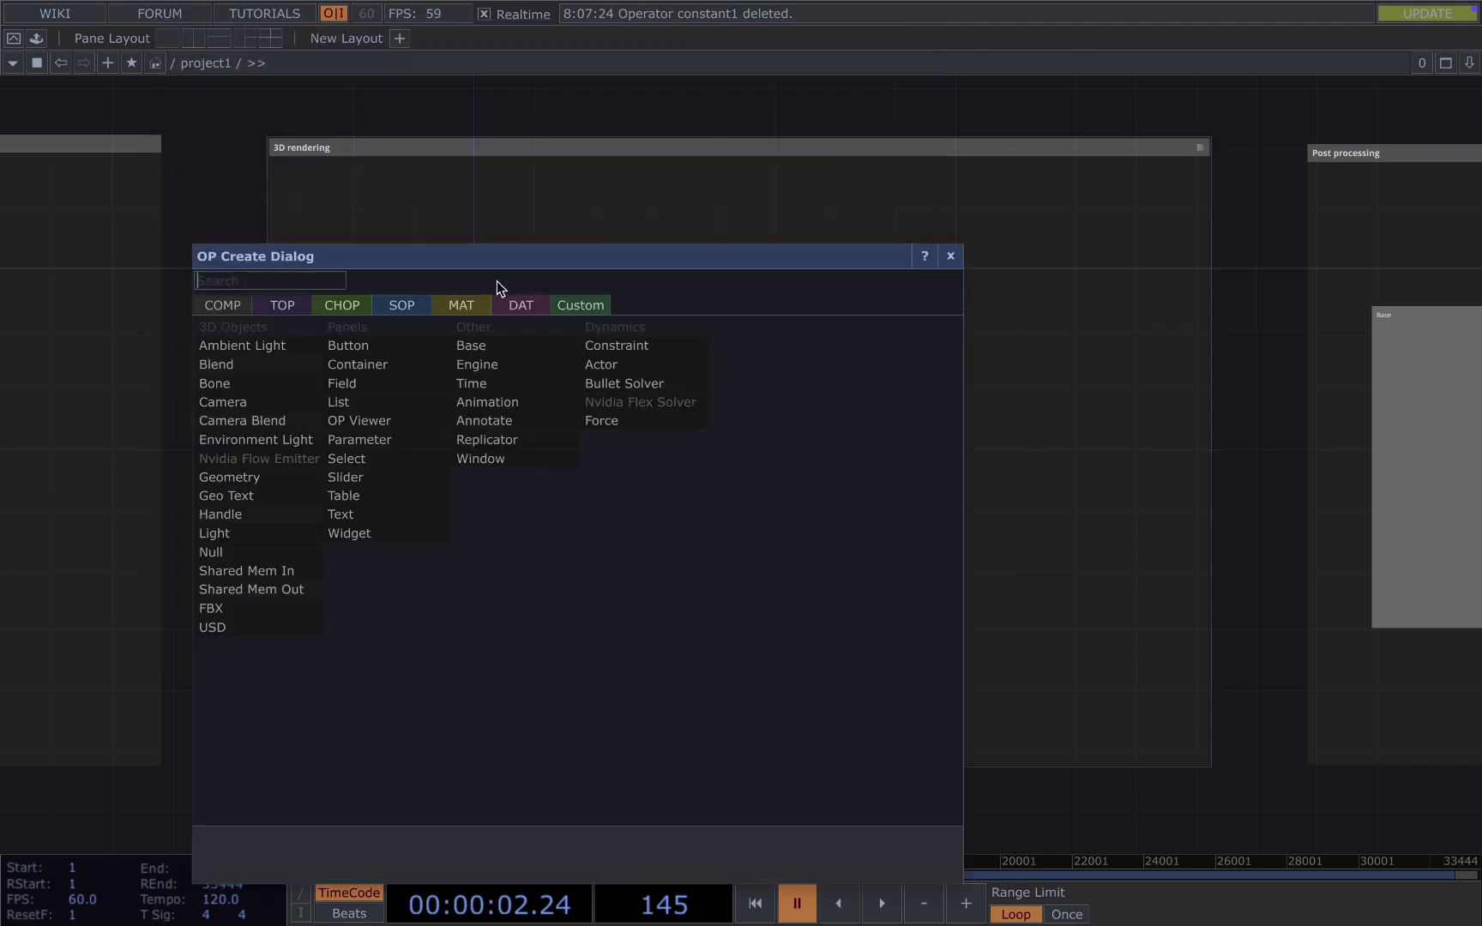
click(463, 307)
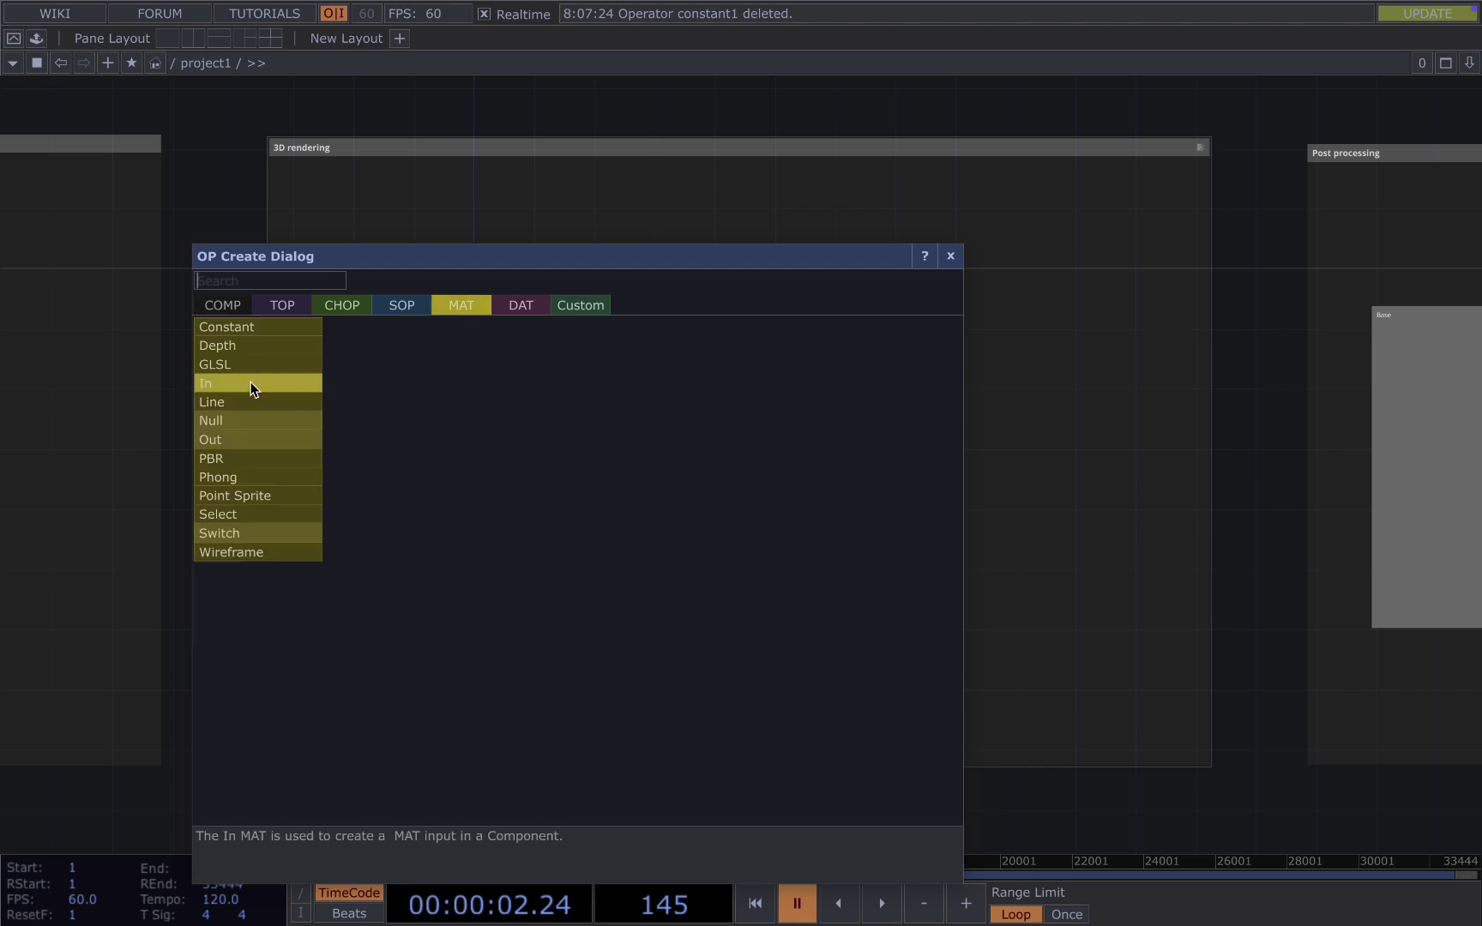
click(237, 329)
click(582, 539)
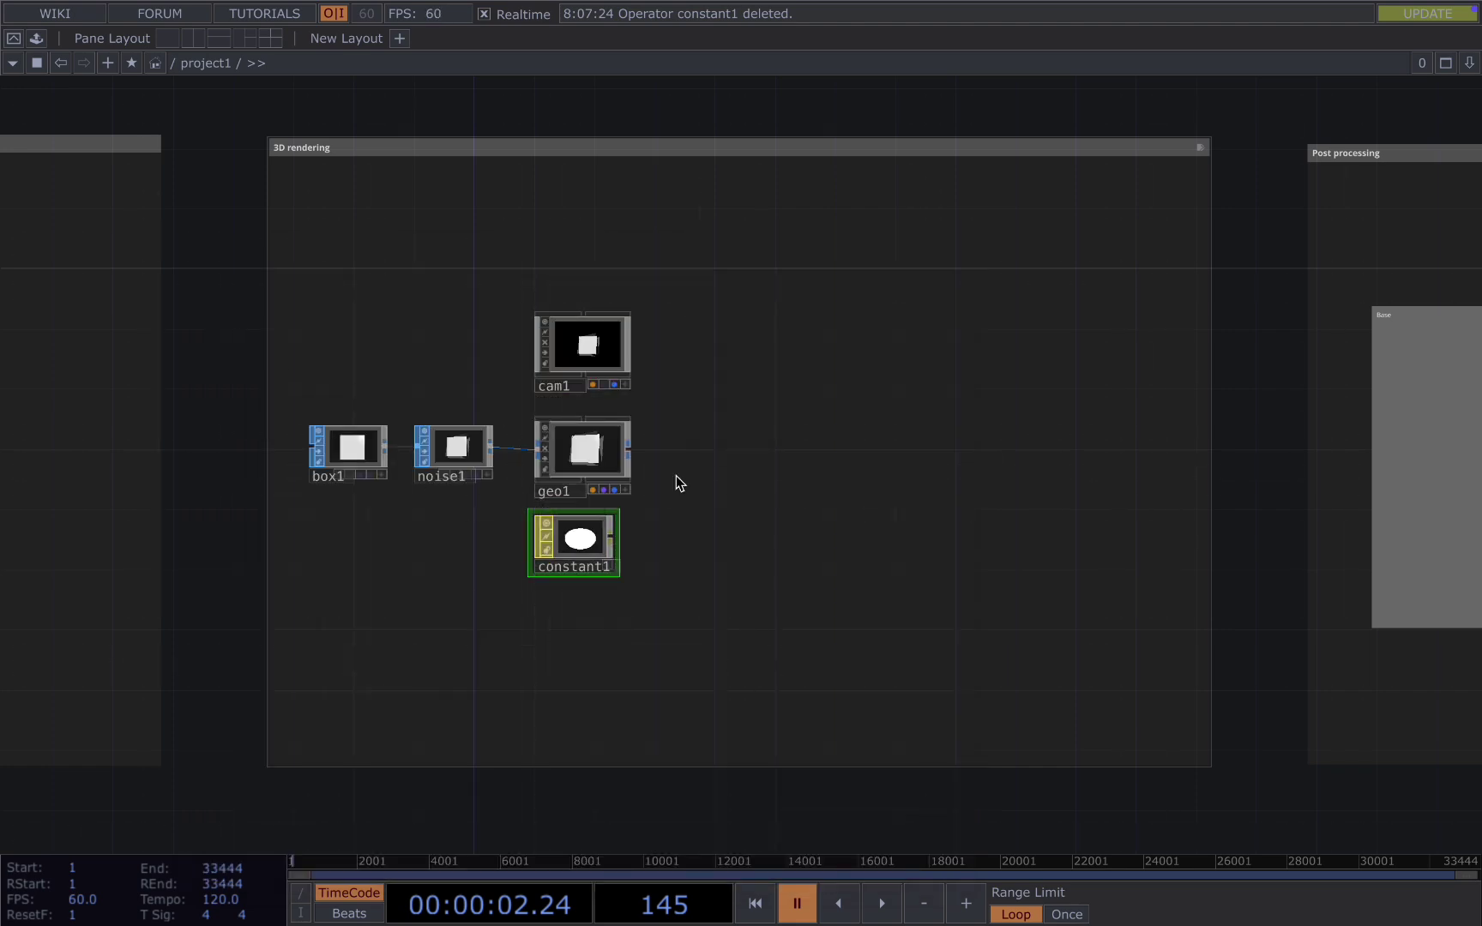
Step: Add a Render TOP beside geo1 to render the camera's view of the geometry
key(Tab)
text(re)
click(373, 201)
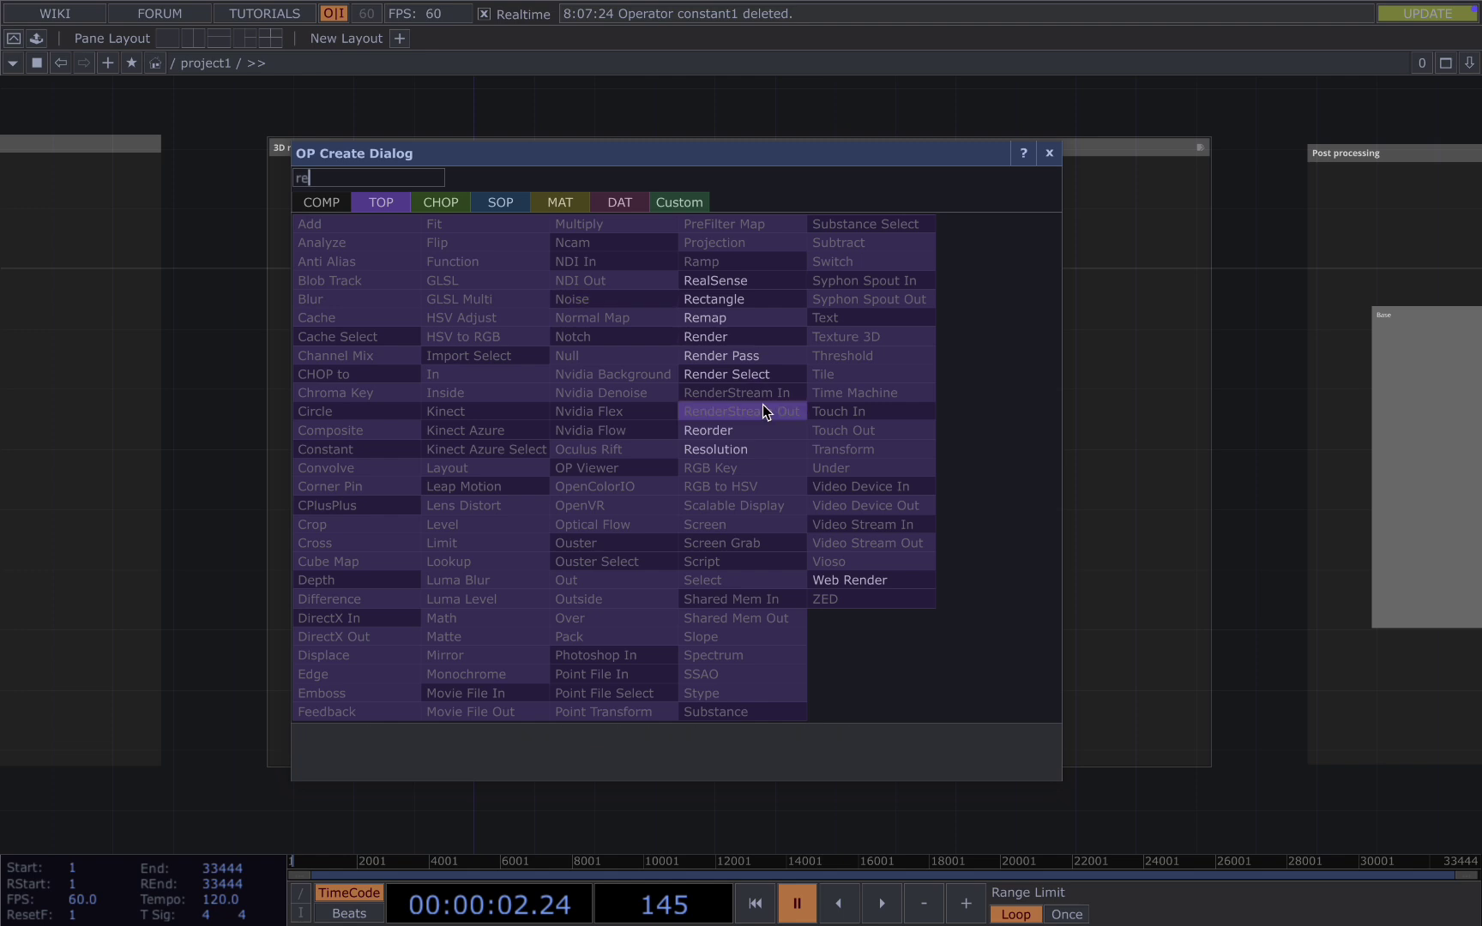
click(735, 342)
click(708, 471)
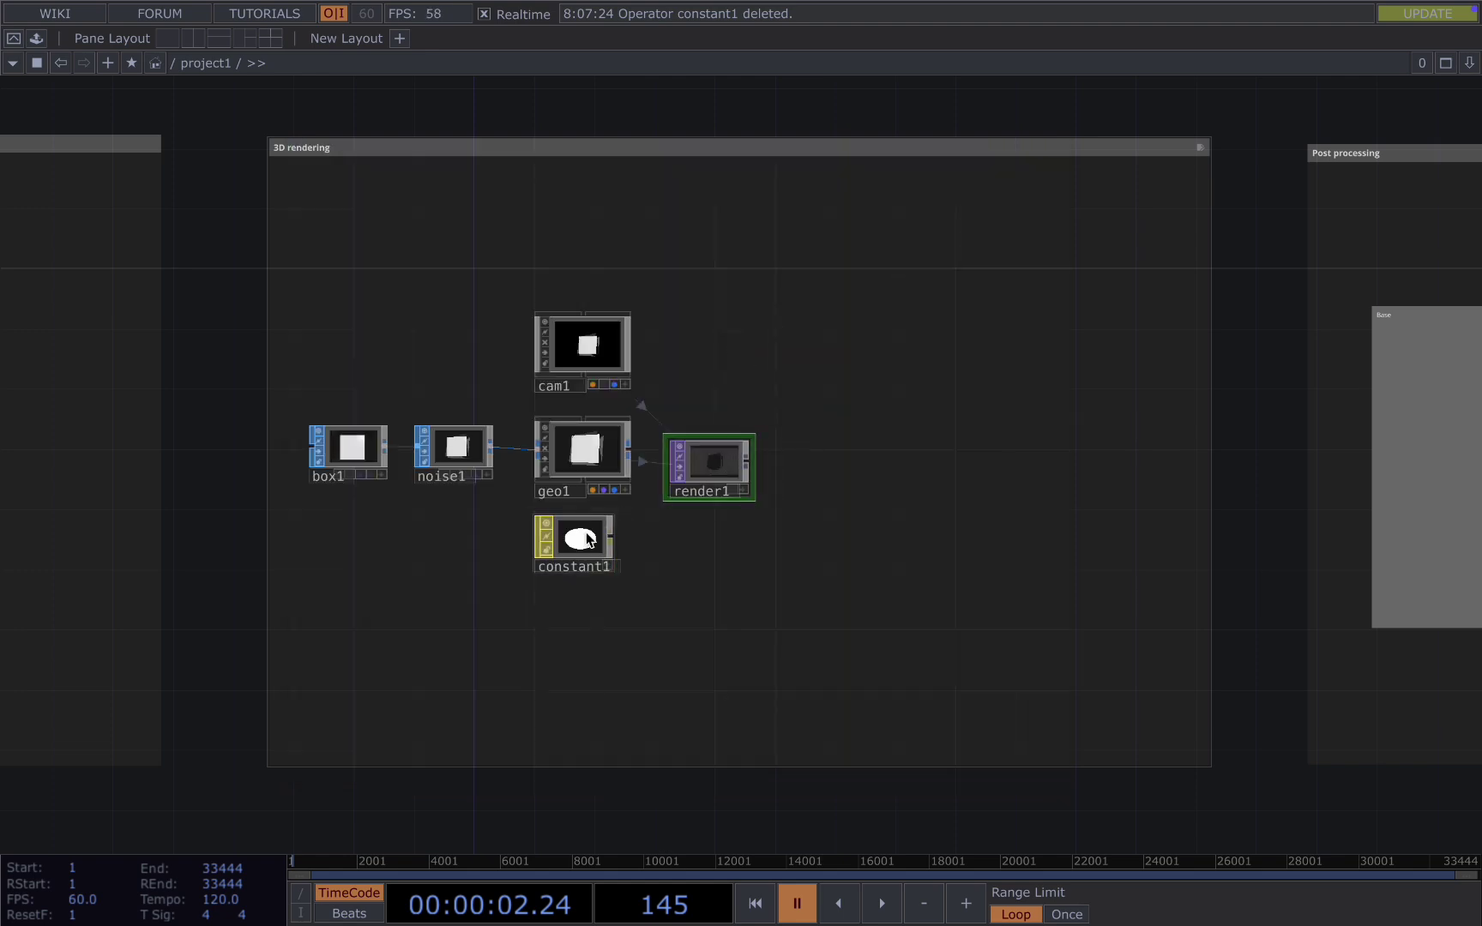
Step: Assign the constant1 MAT to geo1 as its Material parameter
drag(533, 569, 536, 442)
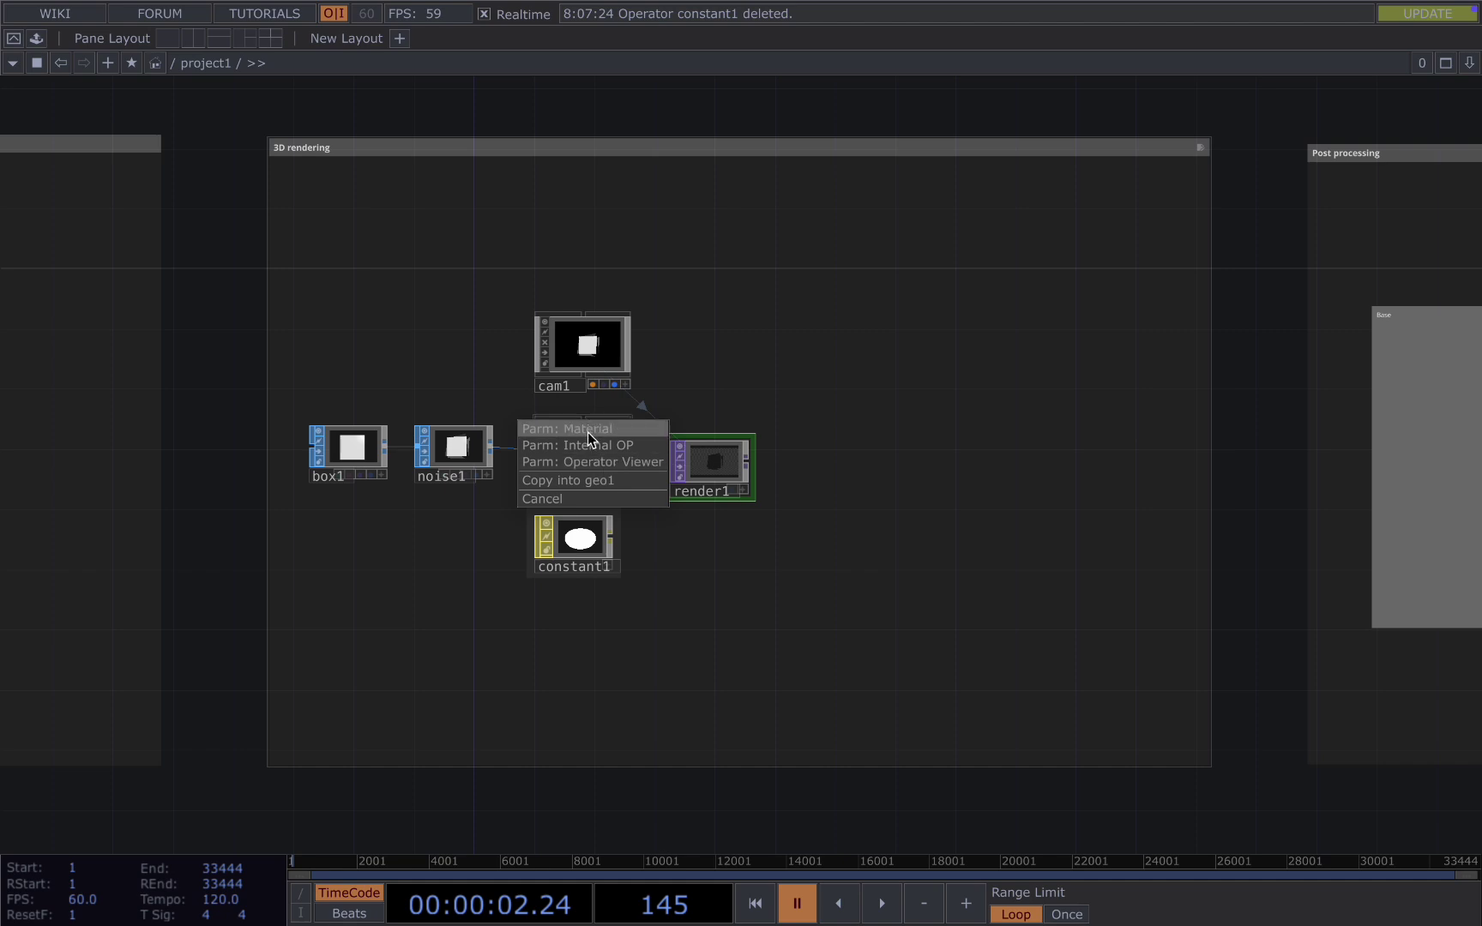
click(575, 429)
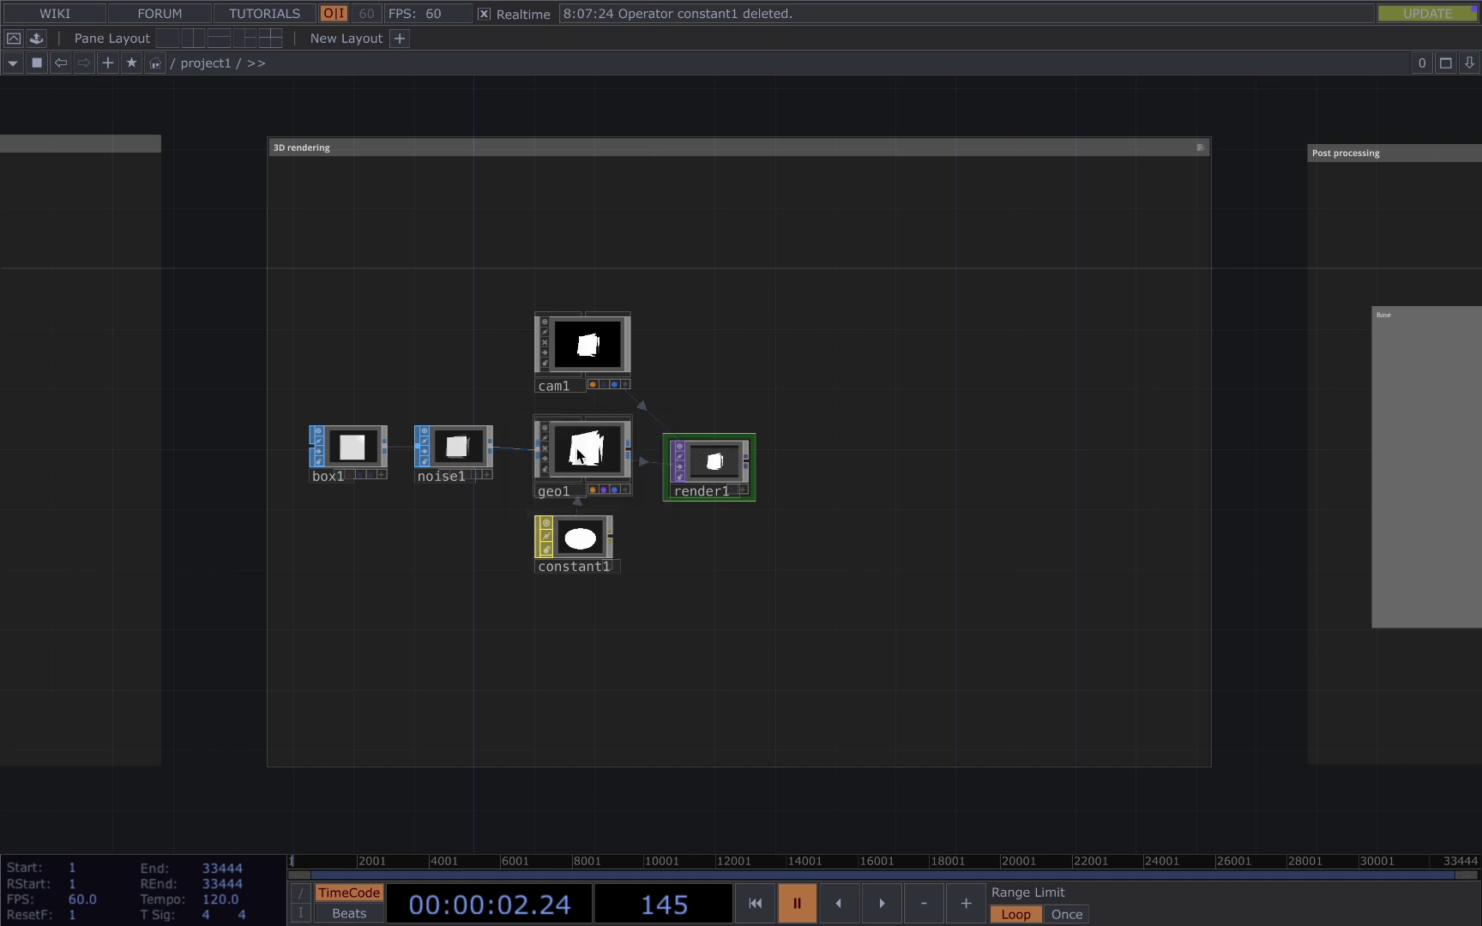
scroll(621, 557, up, 2)
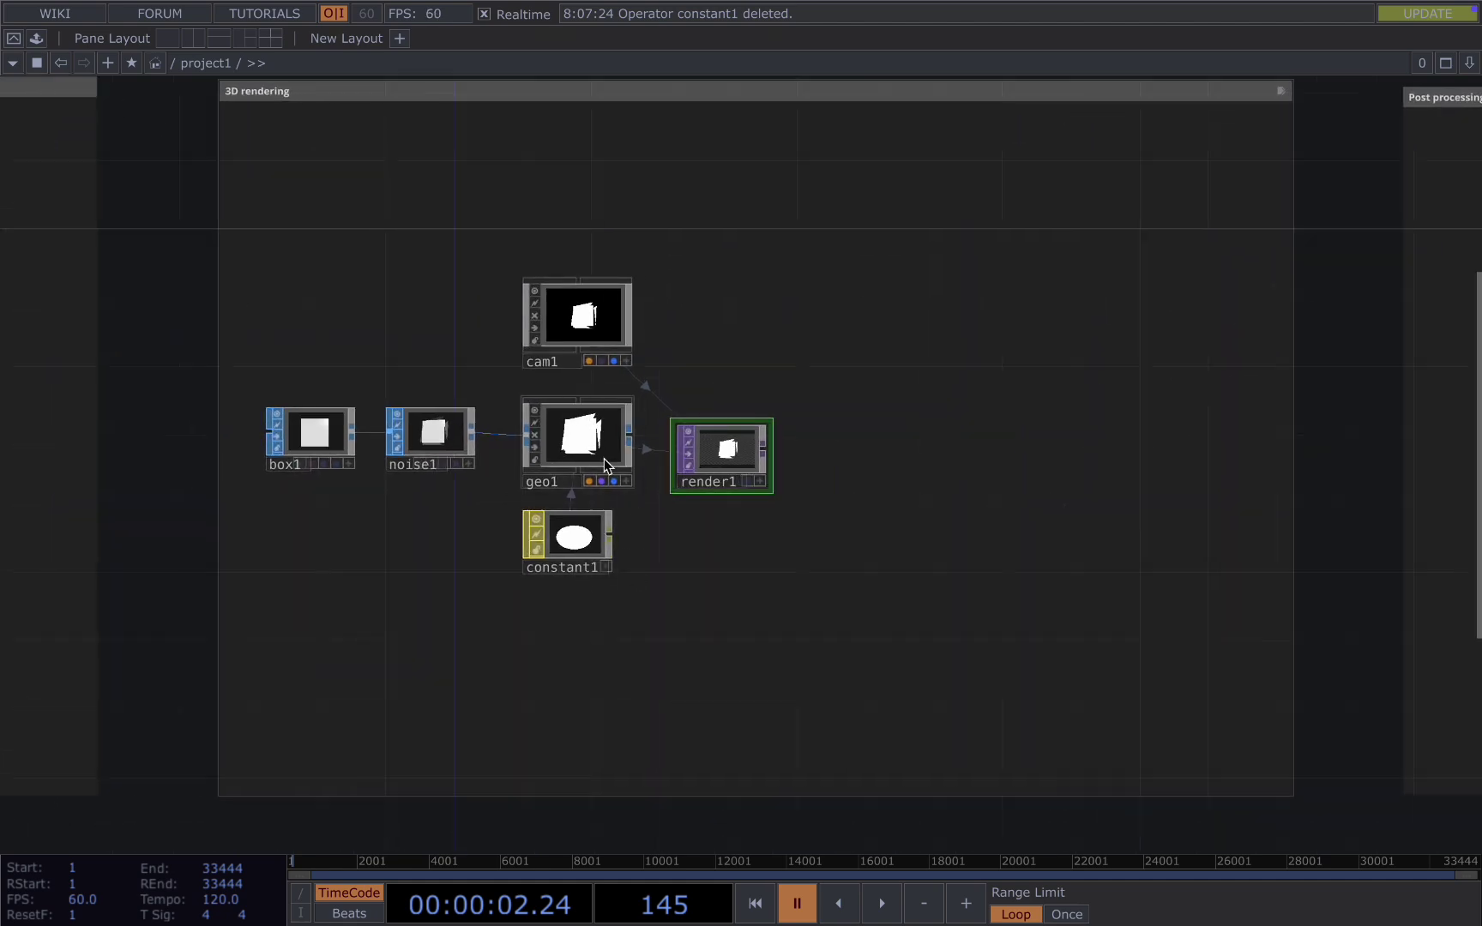
Step: Move the noise, moviefilein and displace TOPs into the 3D rendering section below constant1
drag(641, 636, 669, 553)
middle_drag(670, 554, 645, 722)
drag(632, 615, 576, 334)
middle_drag(576, 334, 541, 498)
right_drag(473, 679, 663, 853)
drag(529, 817, 439, 424)
scroll(570, 404, up, 4)
scroll(572, 403, up, 3)
Step: Link the displace TOP to constant1 as its texture and briefly run the timeline
click(647, 468)
drag(564, 478, 569, 344)
drag(646, 613, 669, 677)
drag(693, 403, 715, 451)
scroll(703, 459, up, 3)
key(space)
key(space)
scroll(443, 571, up, 1)
Step: Inspect the noise and moviefilein TOPs and the parameters of the displace TOP
click(411, 549)
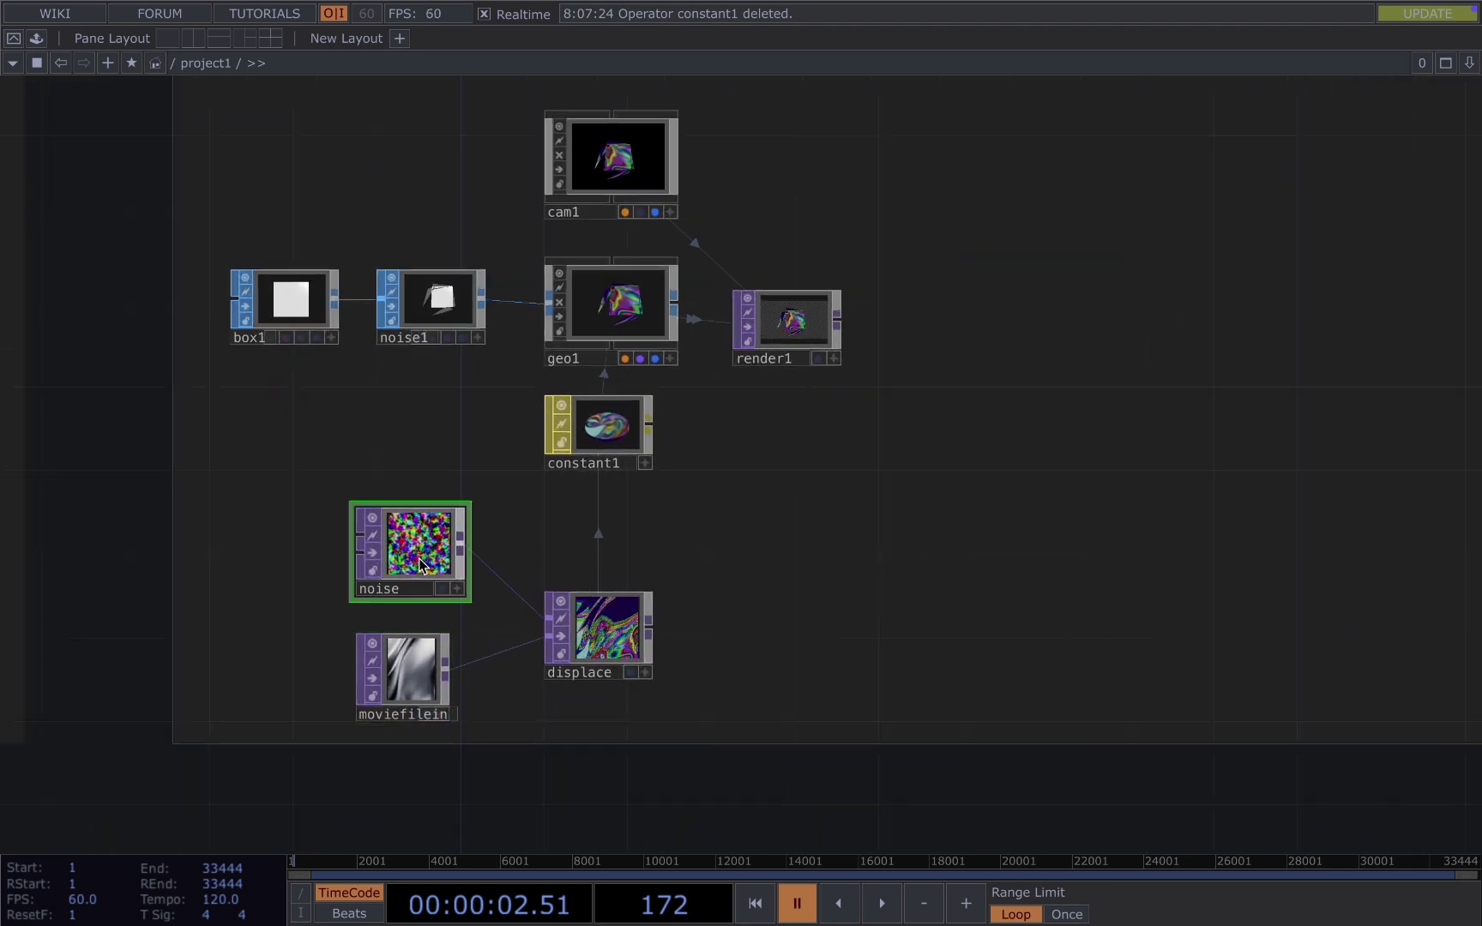
click(414, 690)
click(633, 650)
key(p)
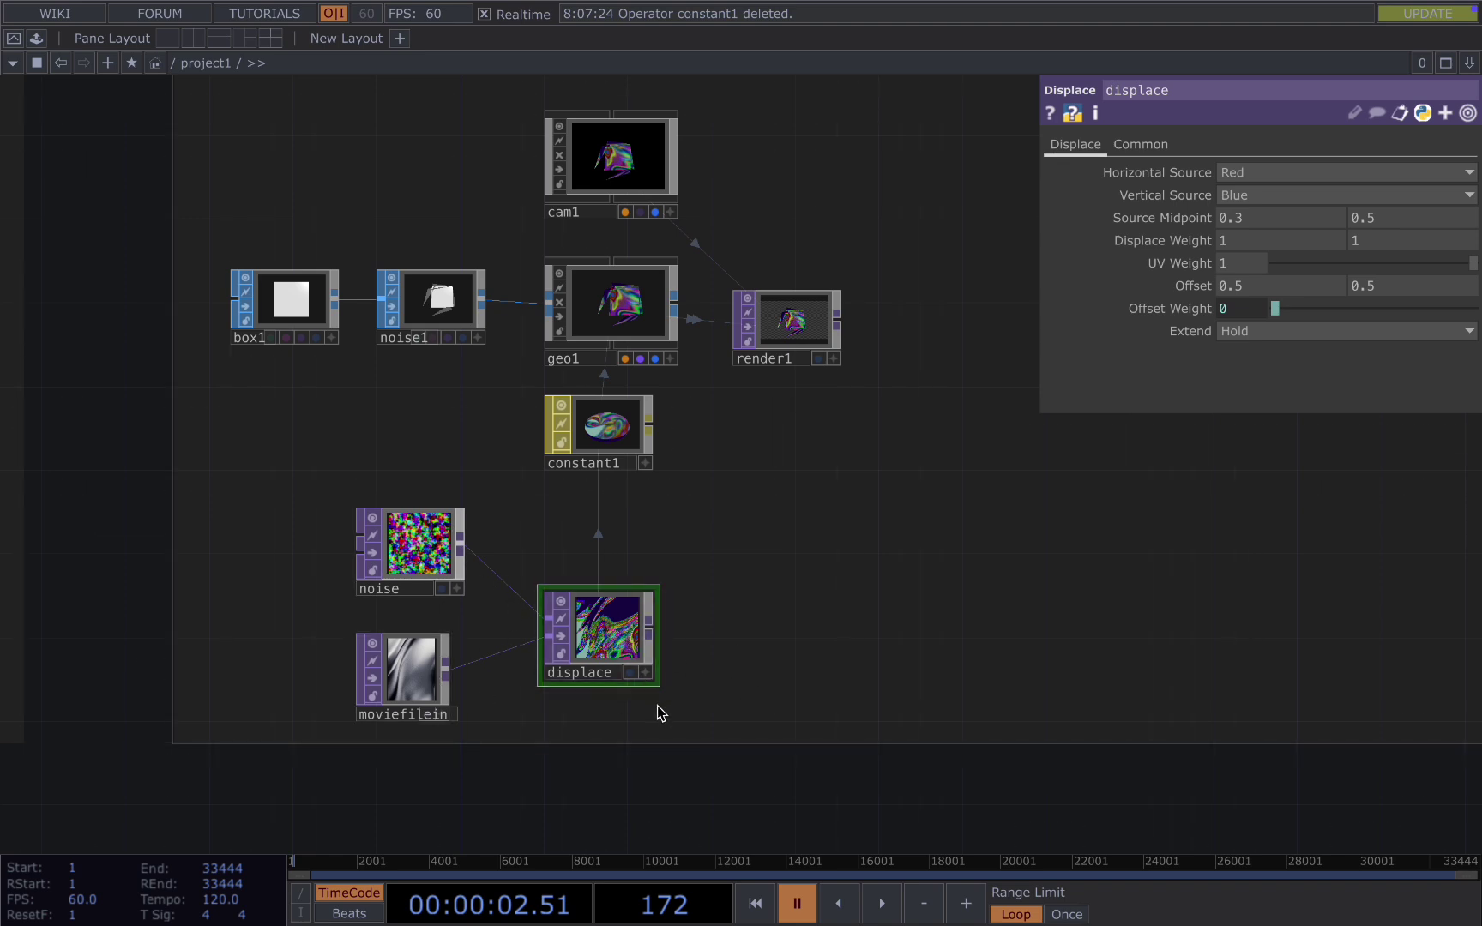
scroll(669, 686, down, 1)
Step: Append a Null TOP to the output of render1
drag(789, 520, 786, 639)
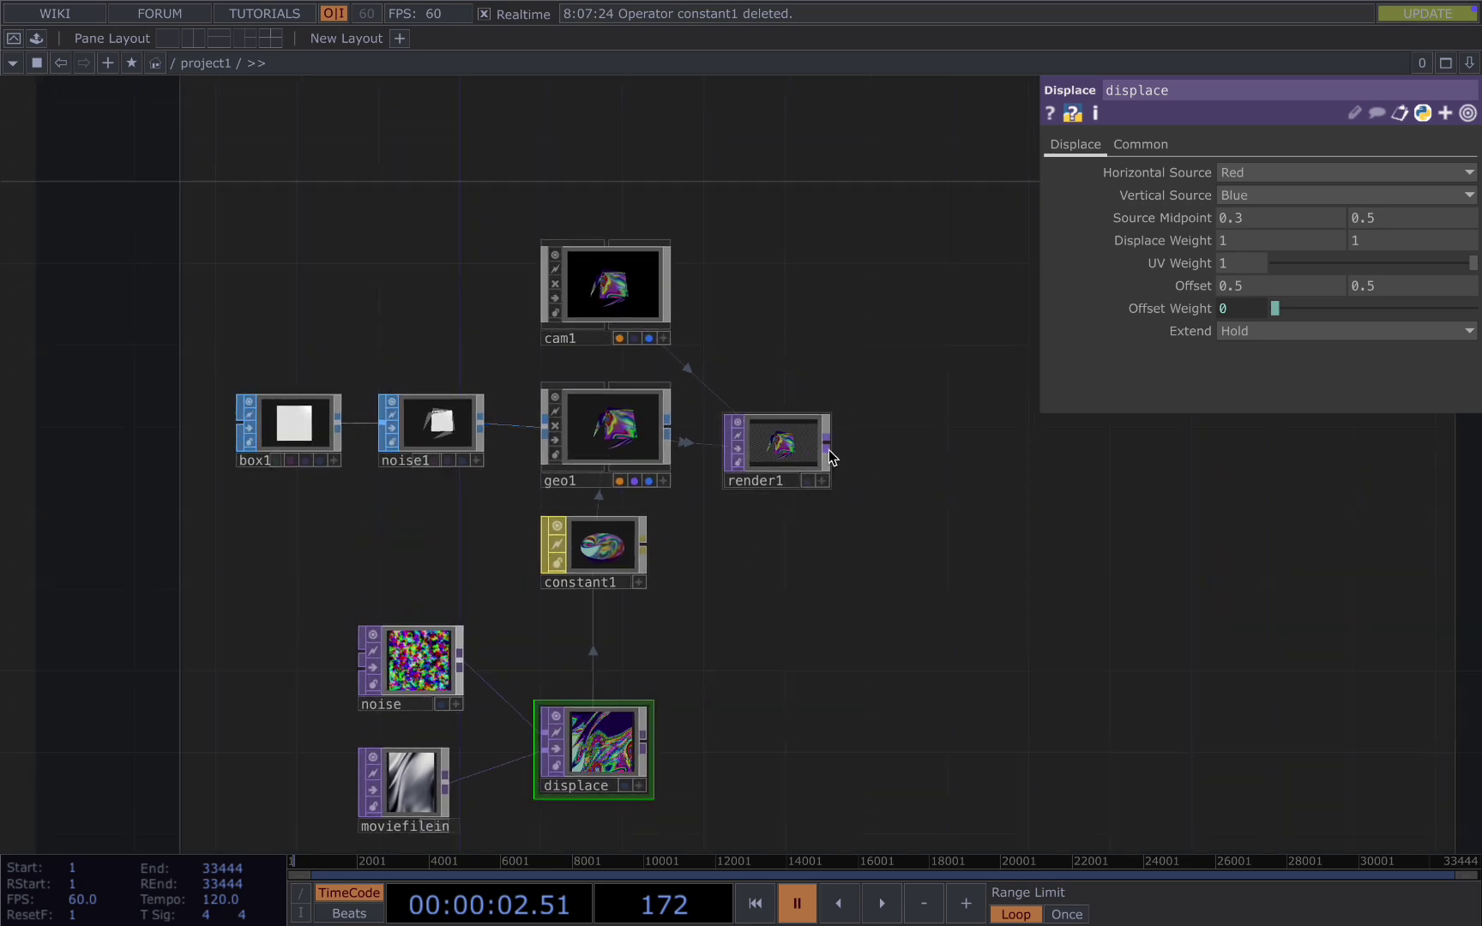
right_click(829, 449)
click(717, 336)
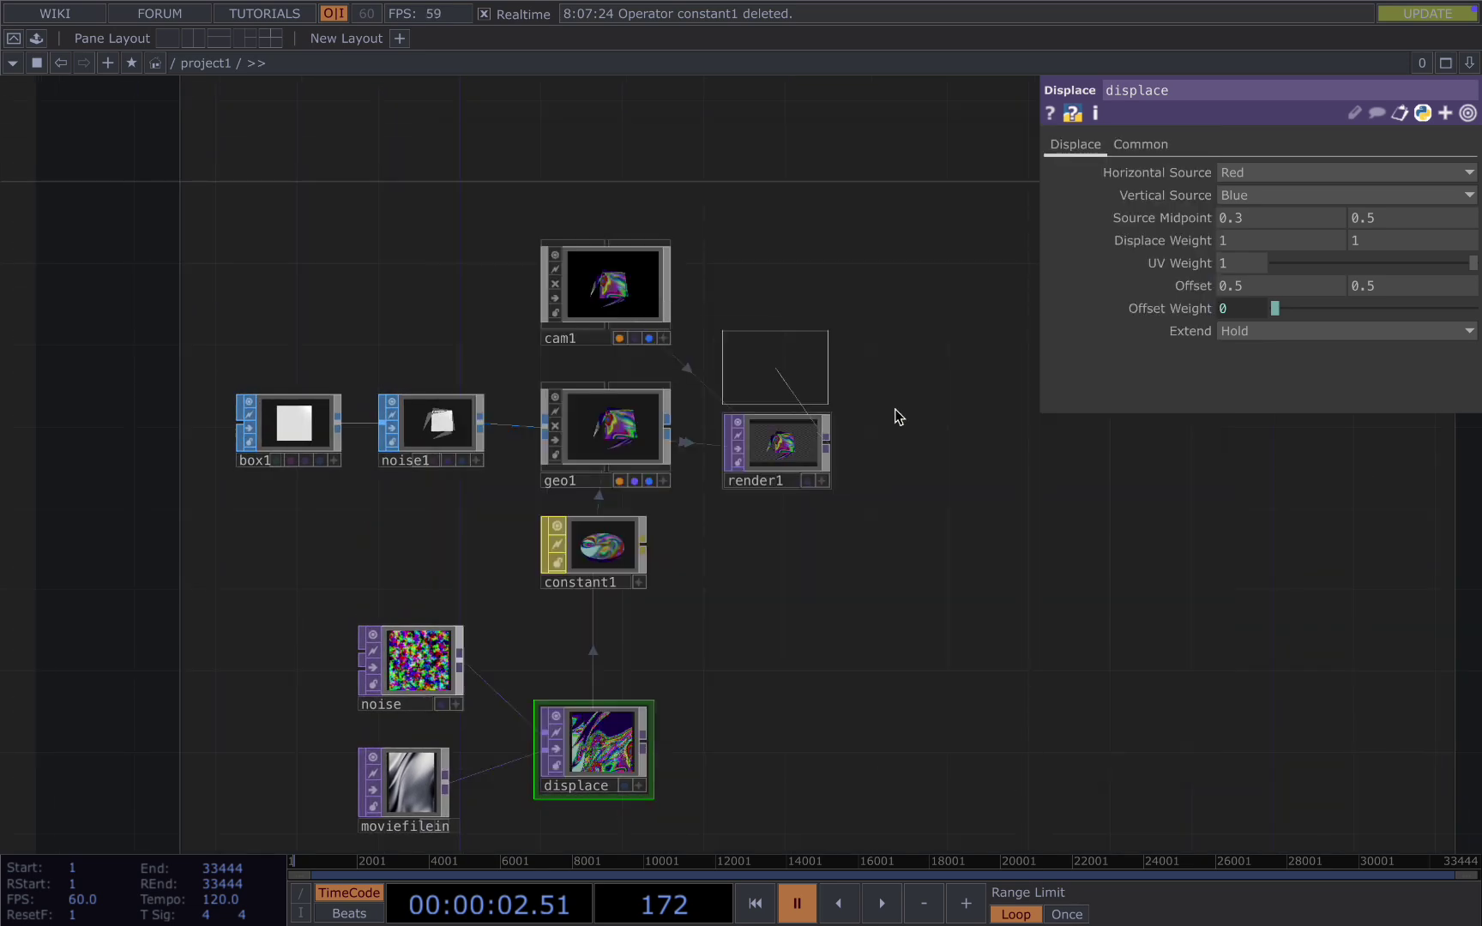
click(1017, 491)
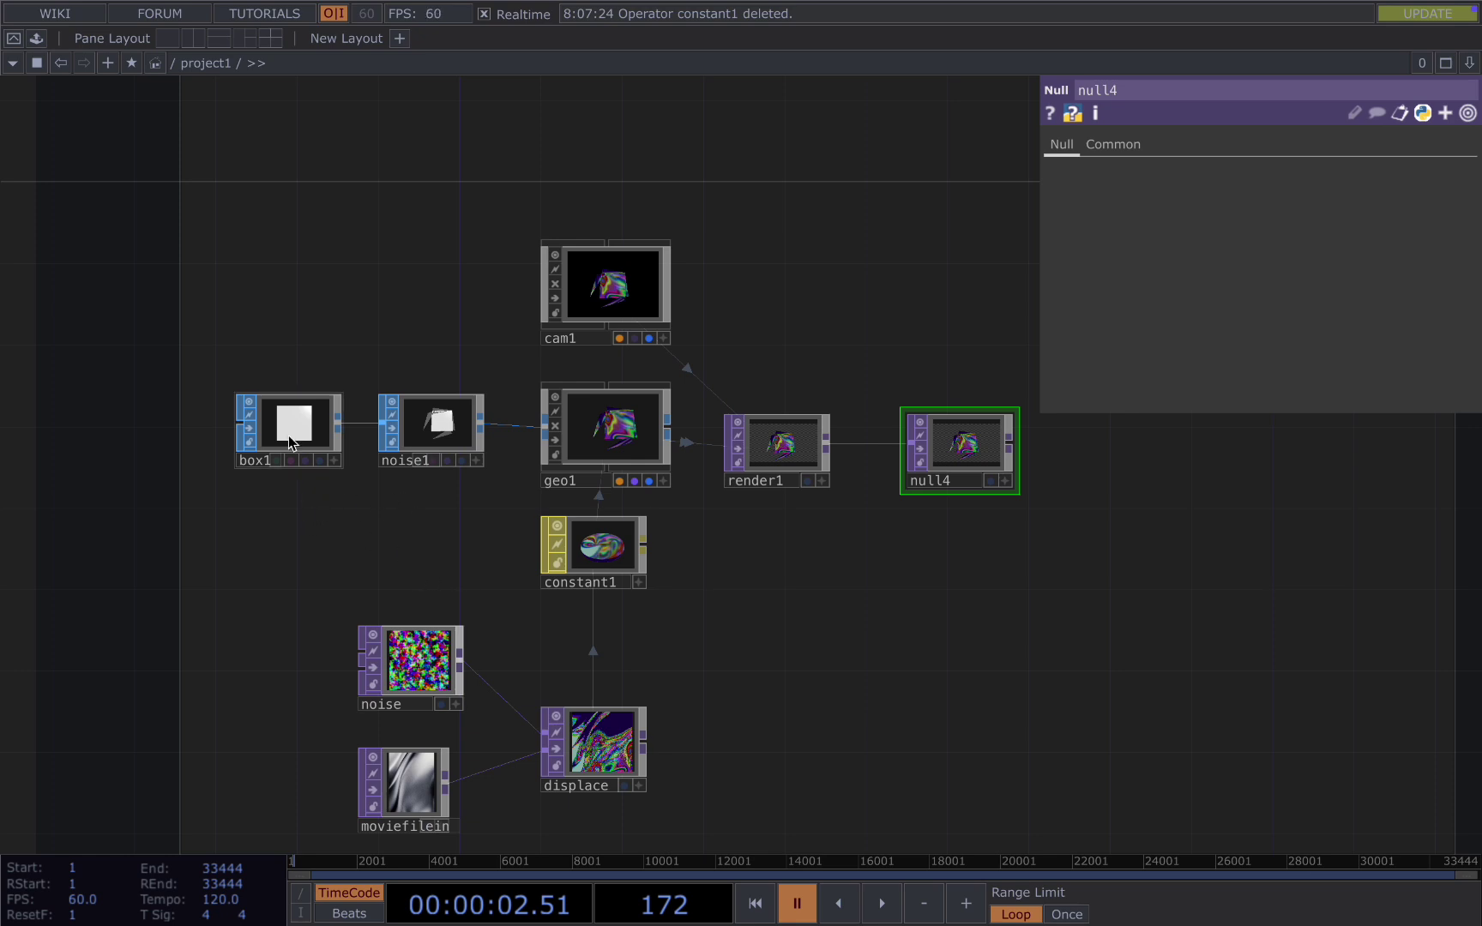
Step: Set box1's Scale to 9 and noise1's Offset to 7
click(292, 424)
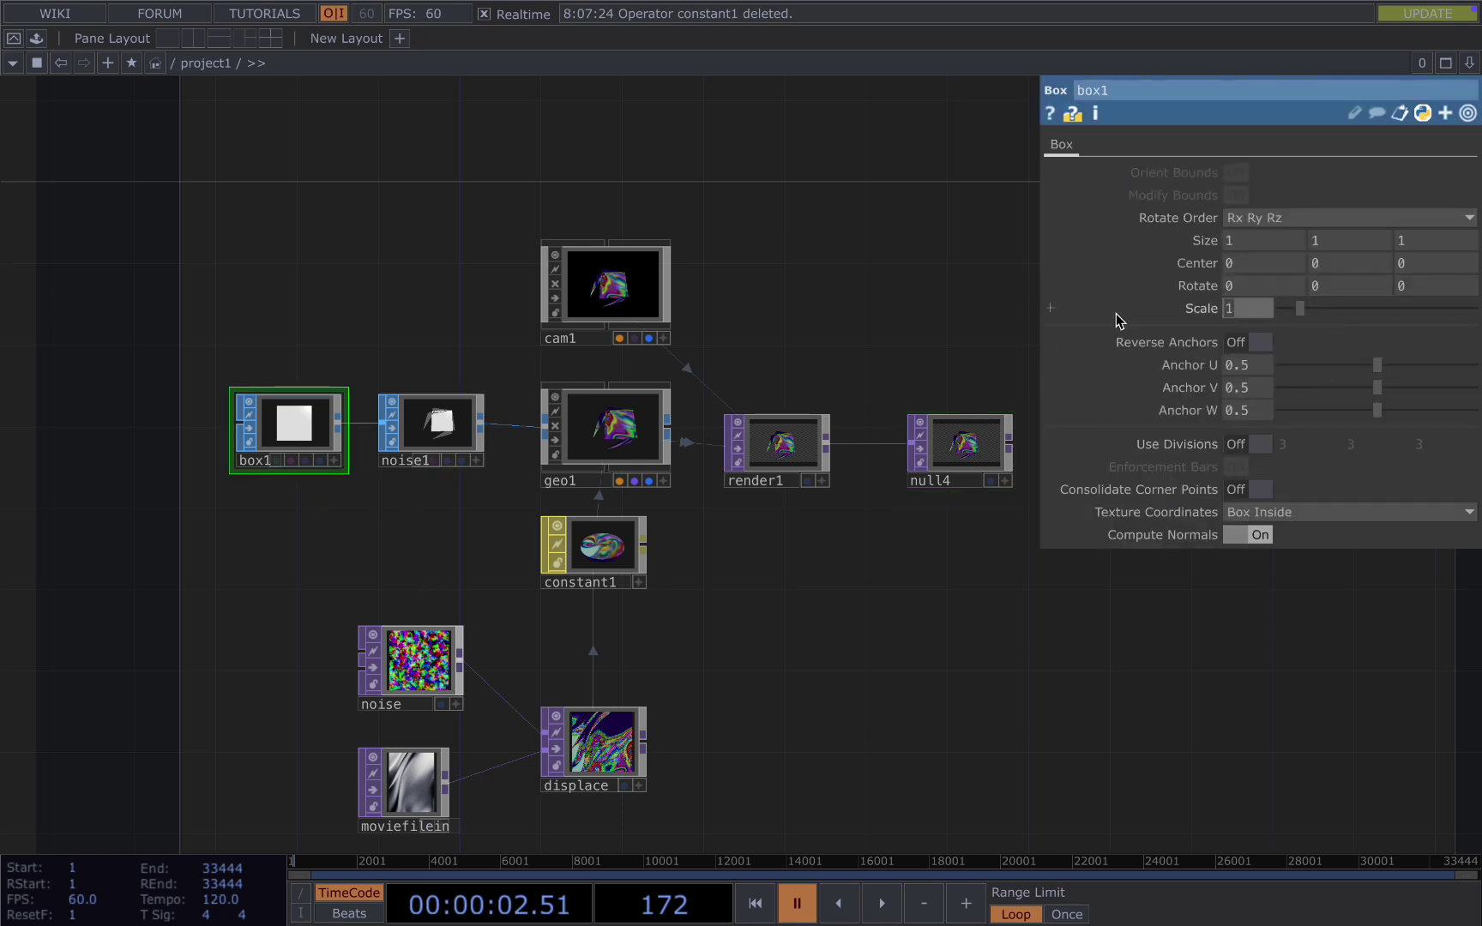
click(425, 429)
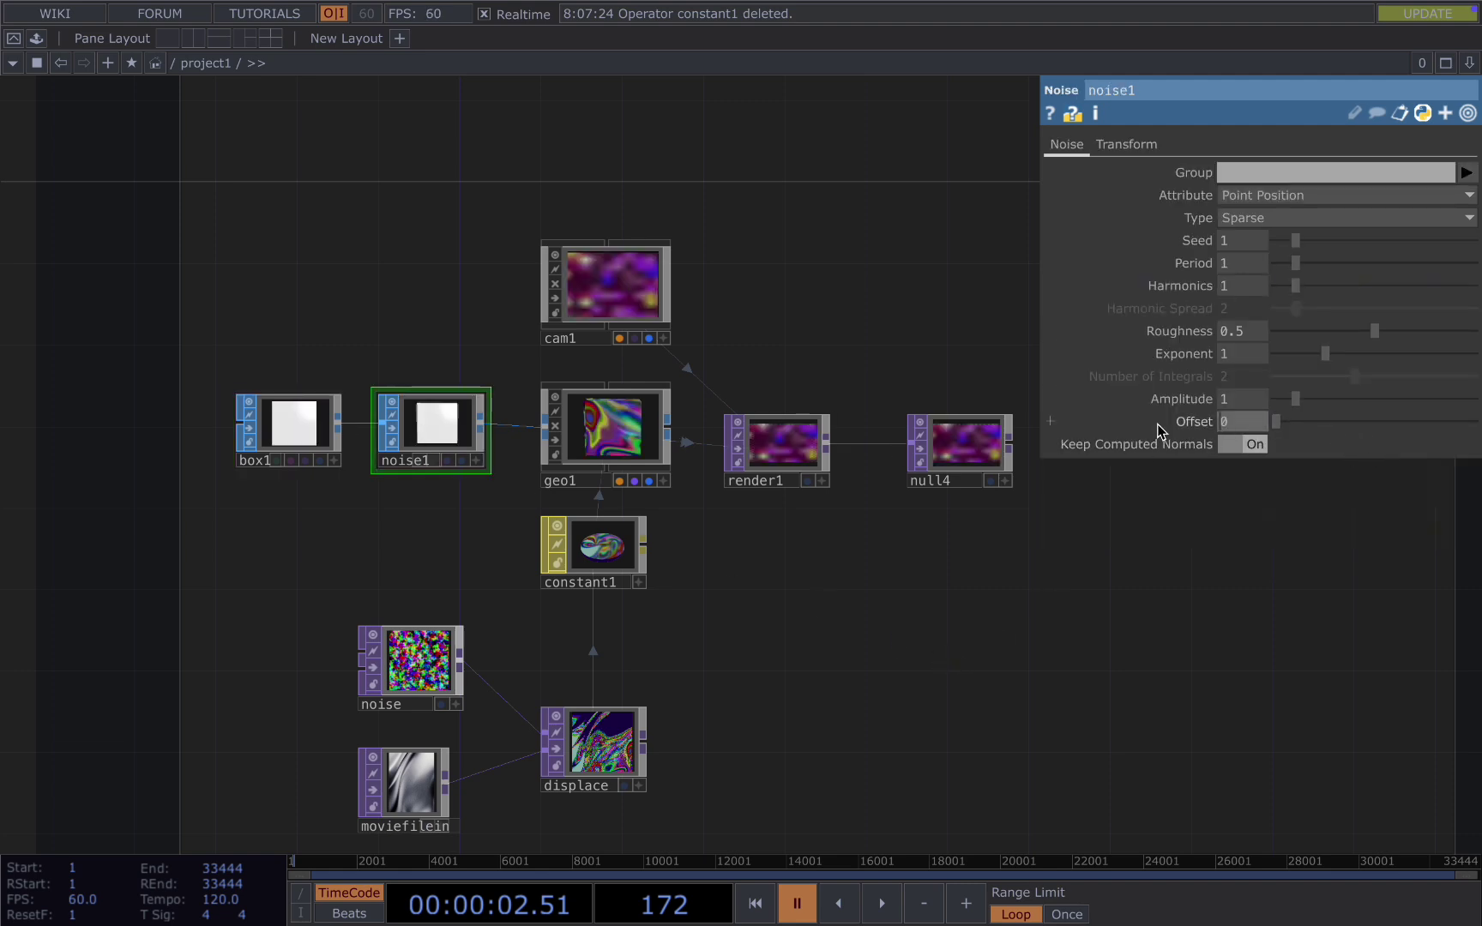
text(7)
key(Return)
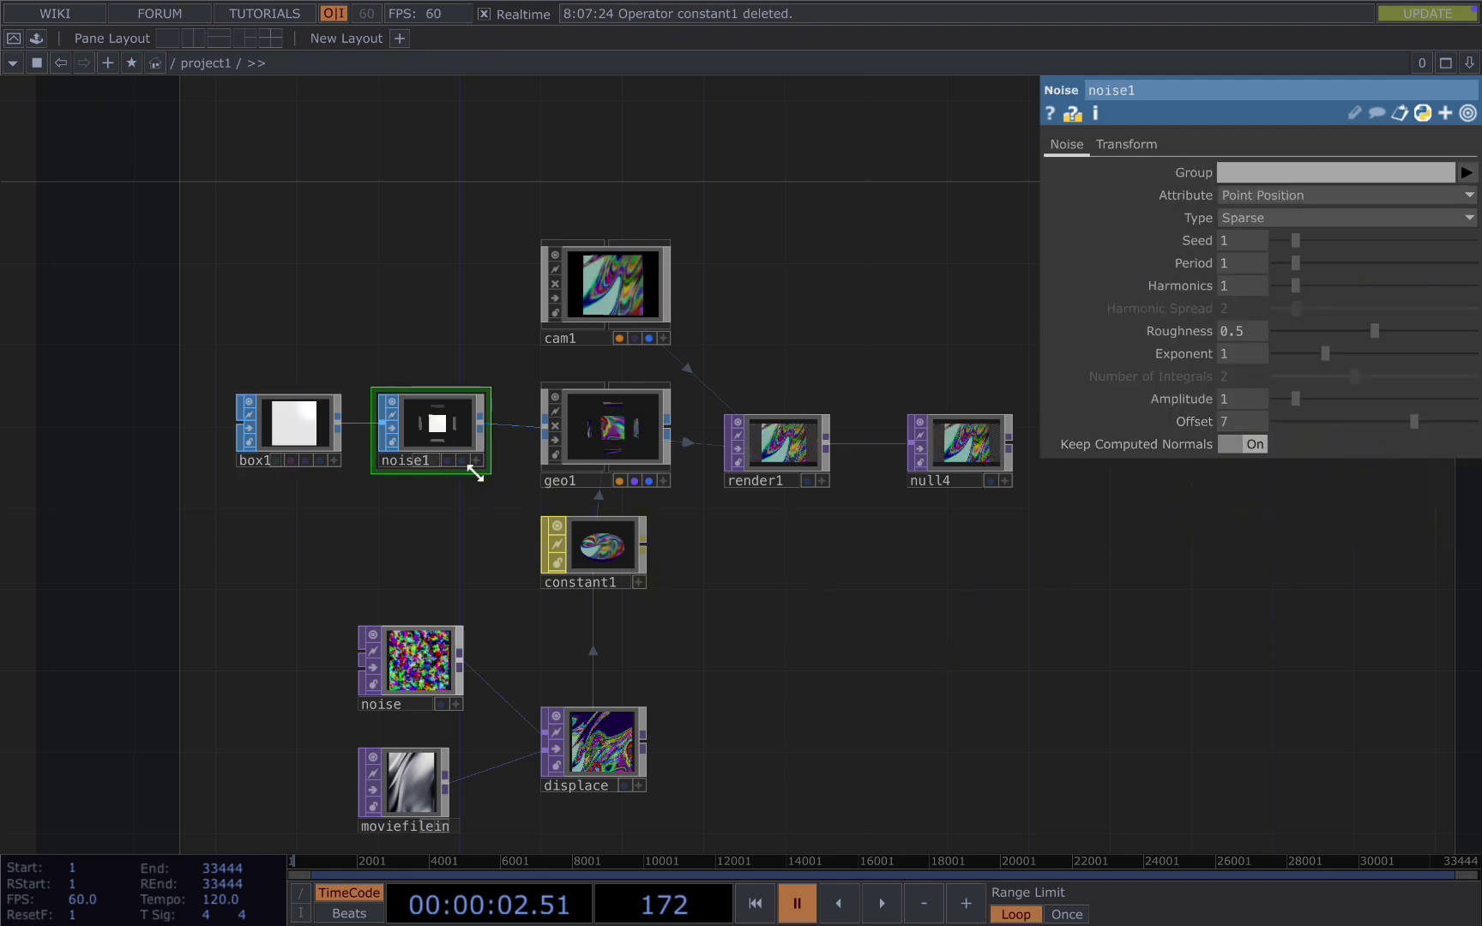
Step: Set noise1's Offset to 9
scroll(476, 464, up, 3)
scroll(381, 411, up, 1)
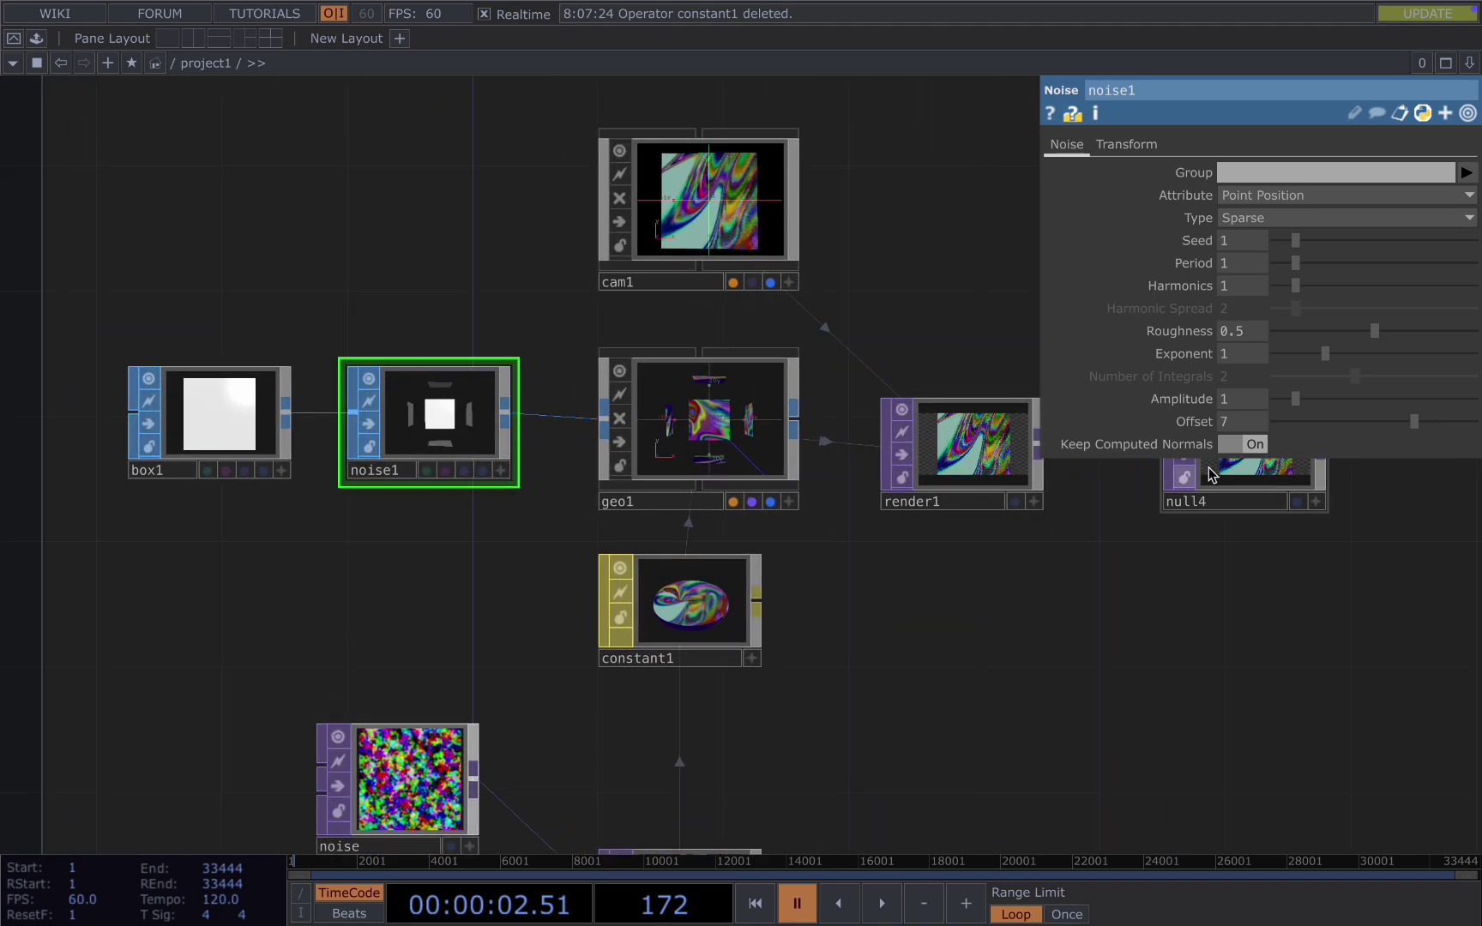
drag(1336, 429, 1254, 433)
click(1239, 421)
text(9)
key(Return)
middle_drag(1158, 654, 1164, 648)
scroll(1164, 647, down, 1)
scroll(942, 596, down, 4)
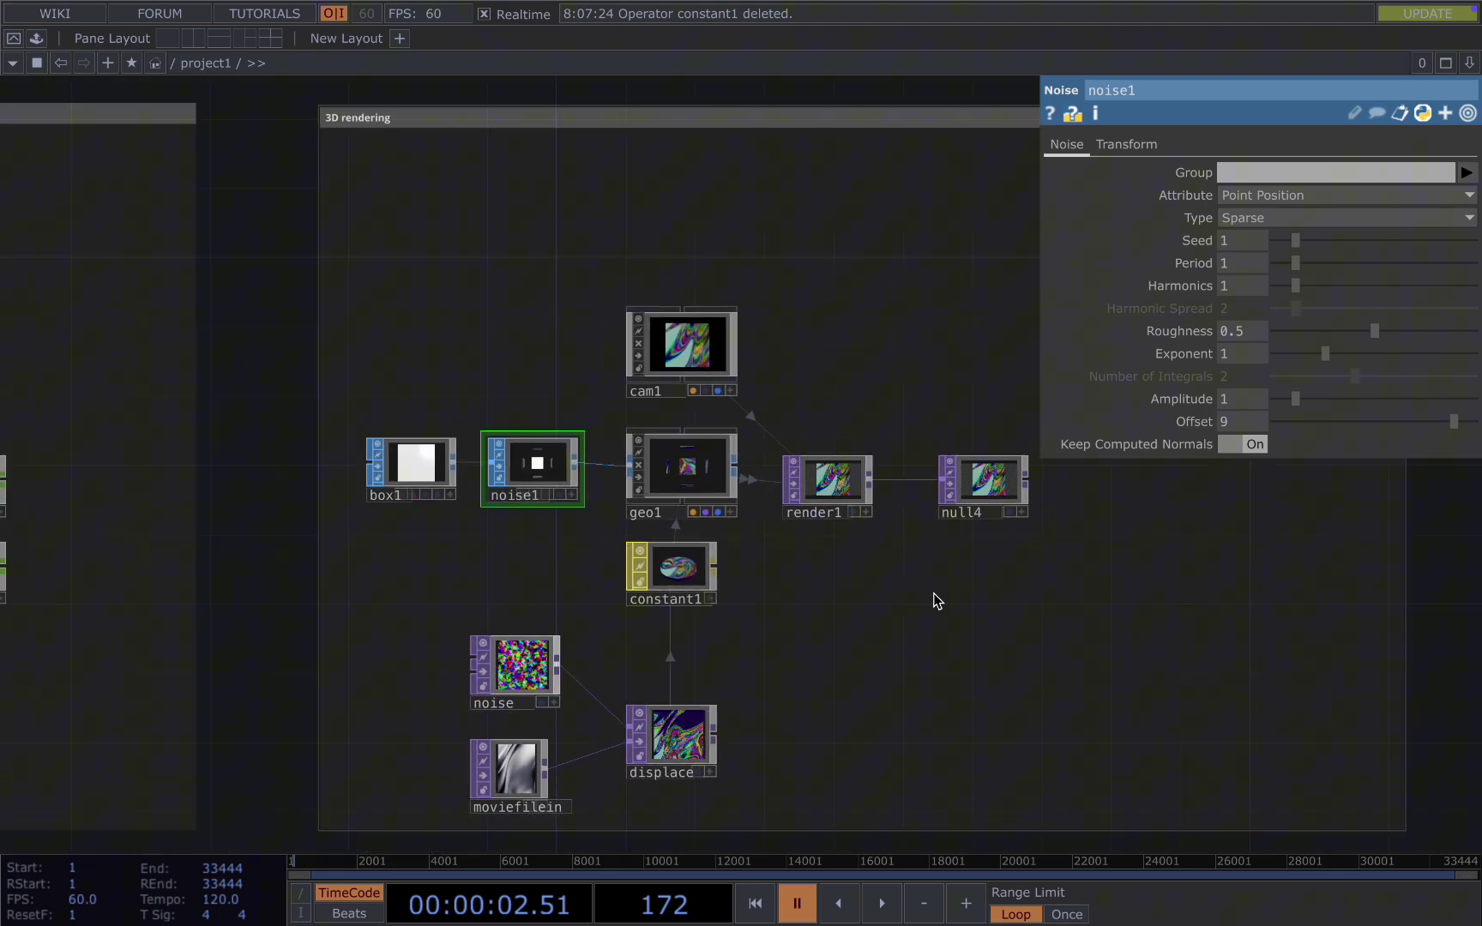
Step: Rearrange the 3D rendering nodes, spacing box1 apart from noise1 and freeing room below box1
scroll(923, 593, down, 3)
scroll(943, 637, up, 1)
drag(1092, 826, 749, 491)
right_drag(863, 675, 240, 196)
drag(231, 262, 435, 261)
right_drag(701, 630, 534, 455)
drag(534, 455, 548, 423)
click(667, 623)
drag(741, 706, 835, 778)
drag(504, 341, 429, 339)
Step: Add an LFO CHOP in the free area below box1
key(Tab)
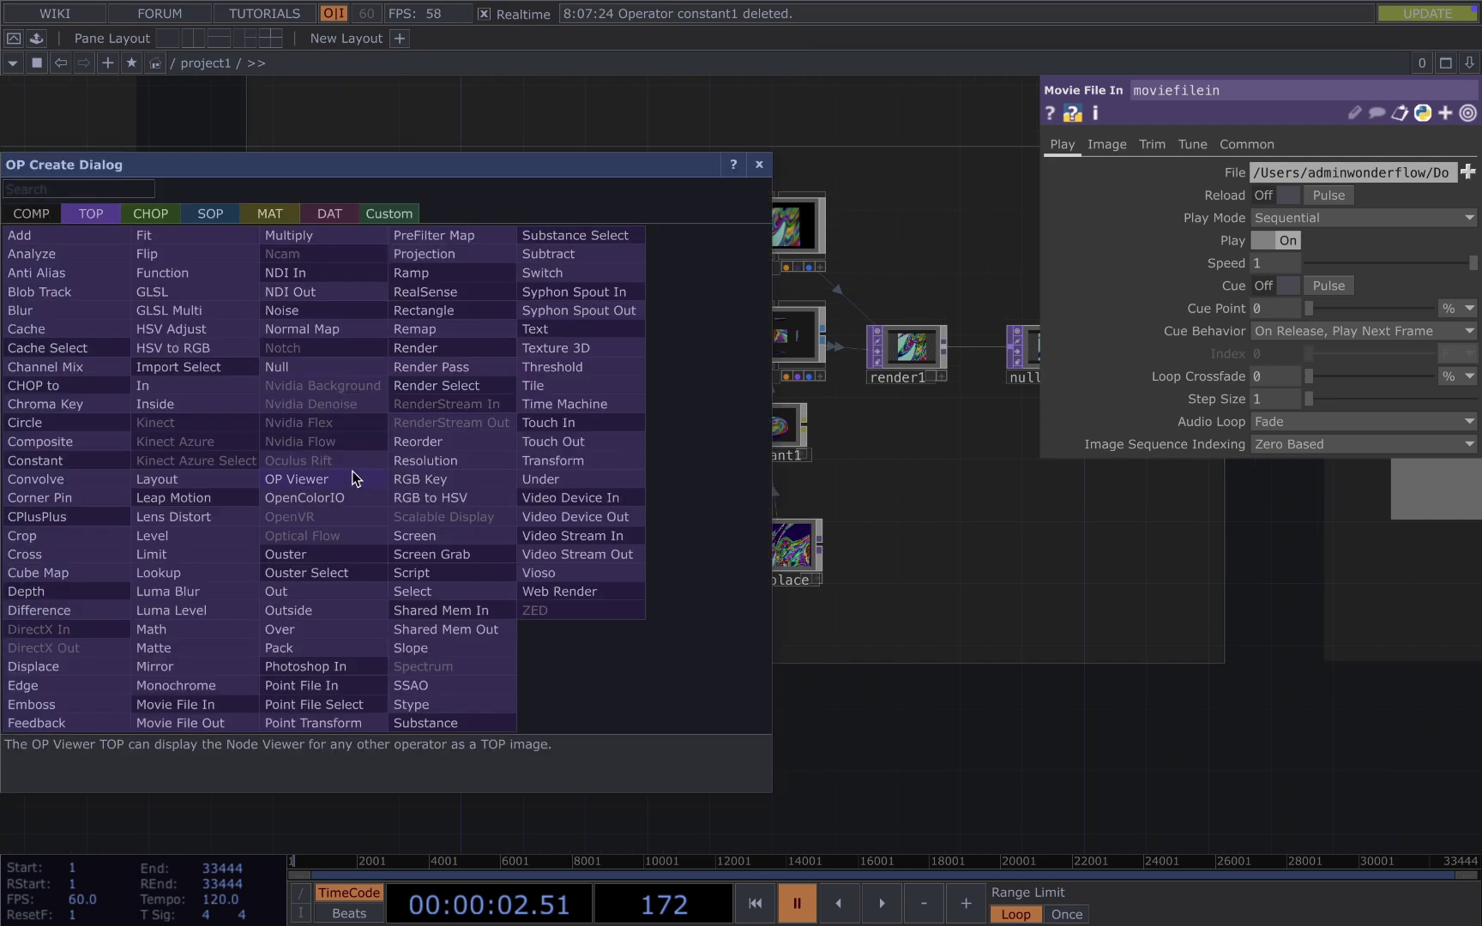
text(lf)
click(151, 214)
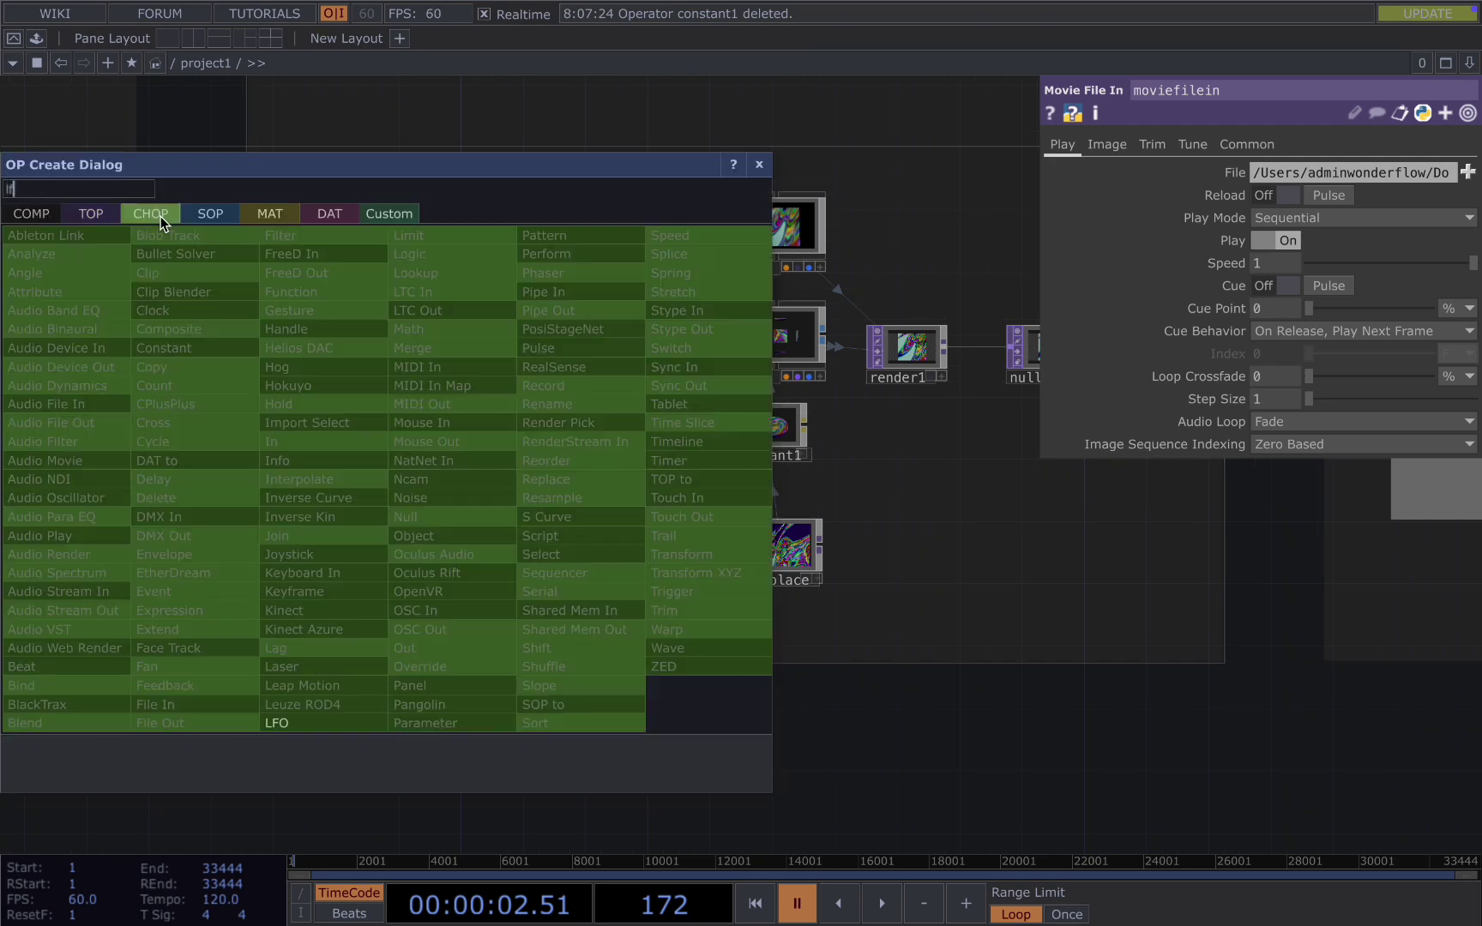
click(332, 727)
click(324, 508)
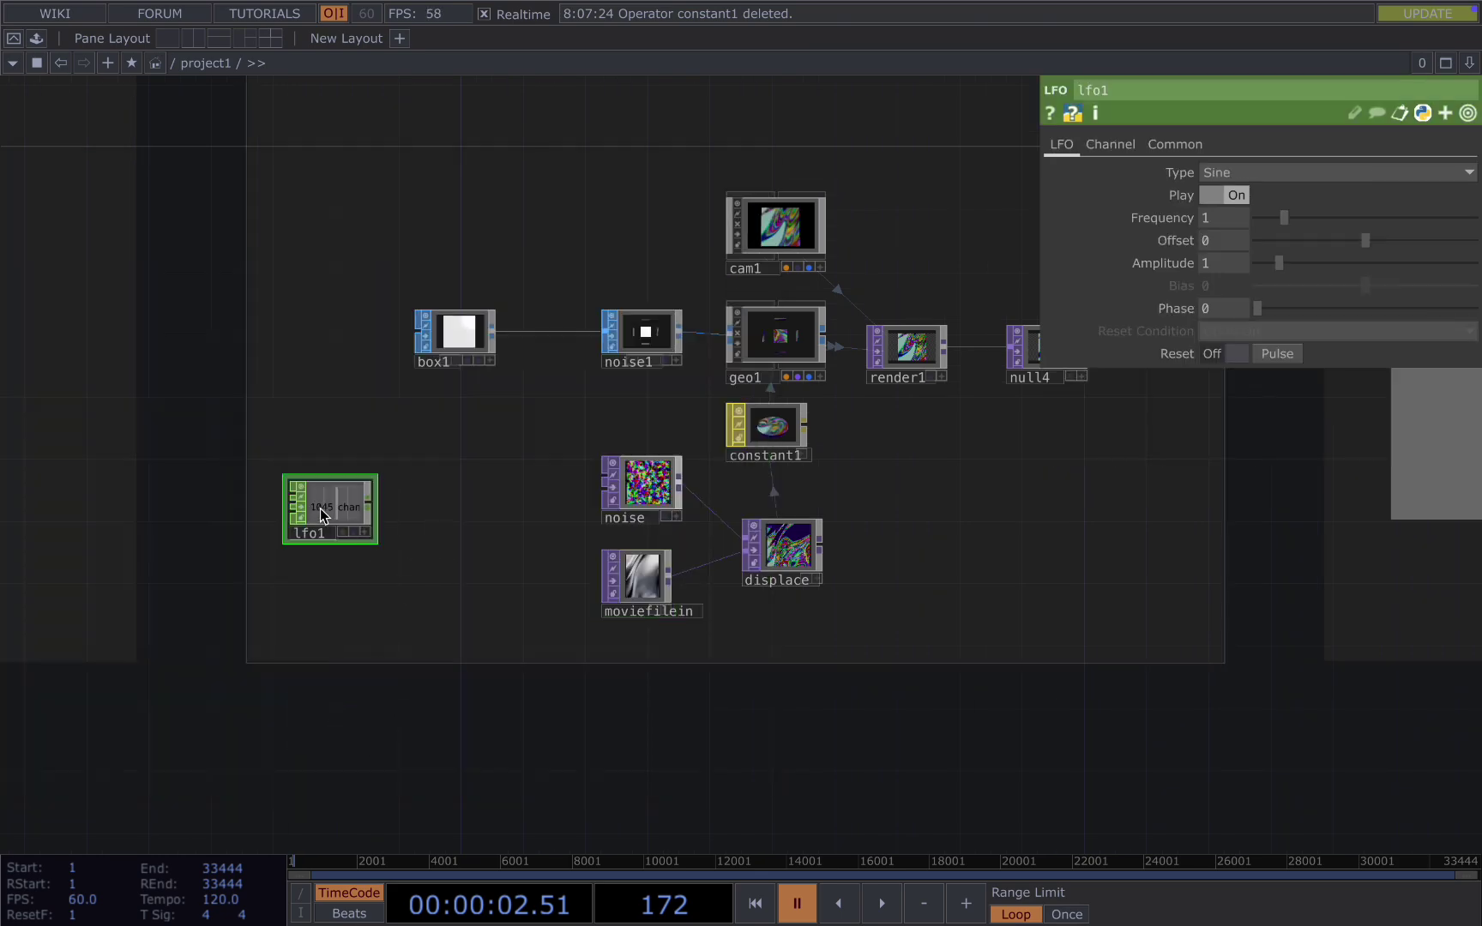
Step: Append a Math CHOP to the output of lfo1
key(Tab)
text(ma)
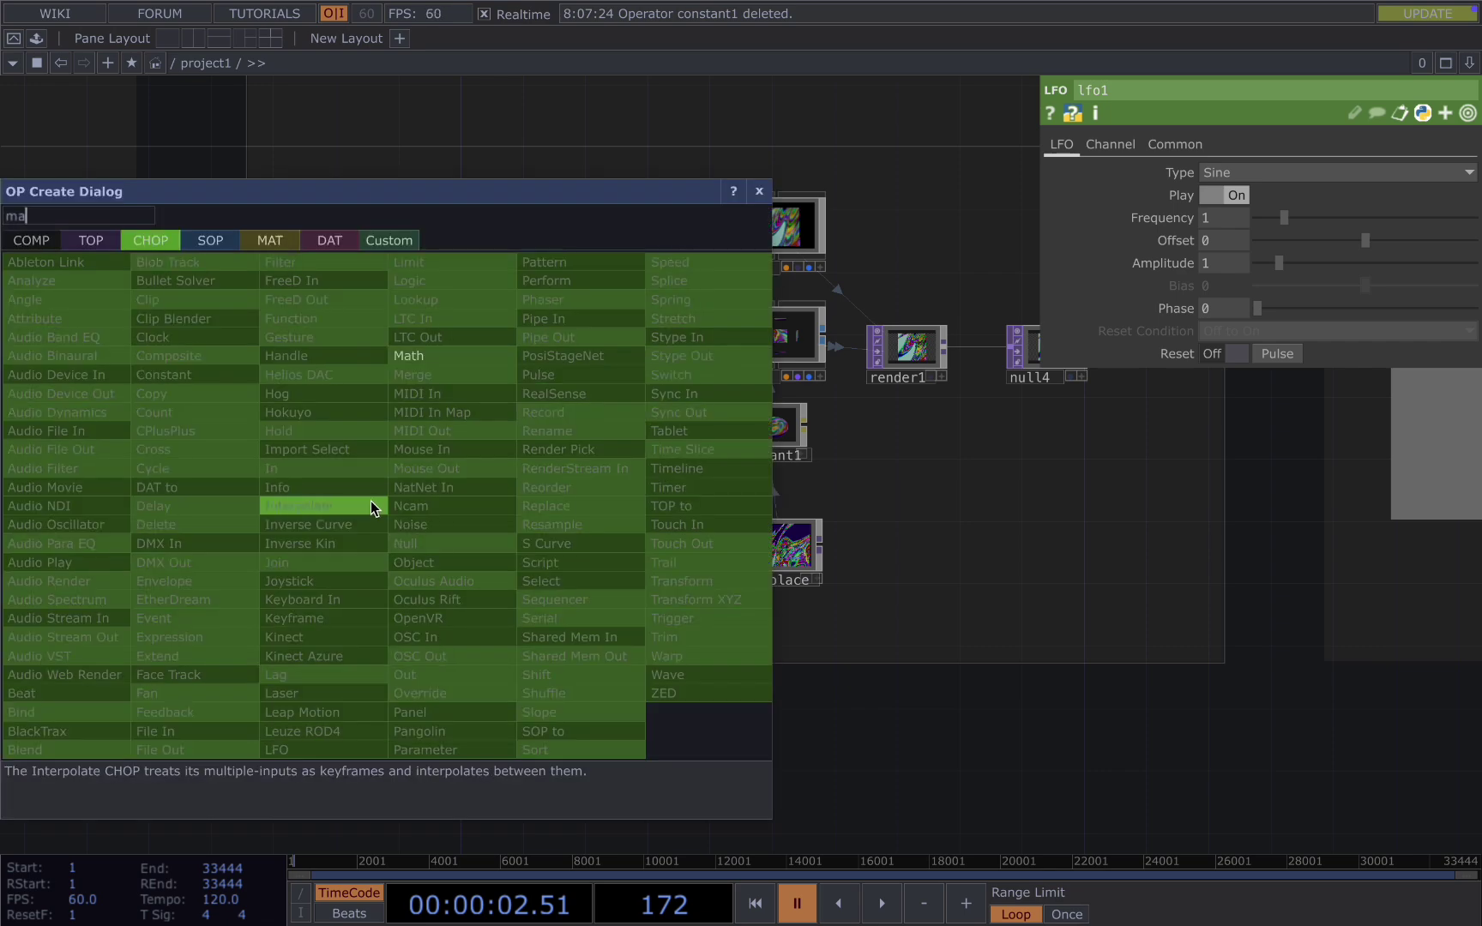
click(417, 353)
click(443, 514)
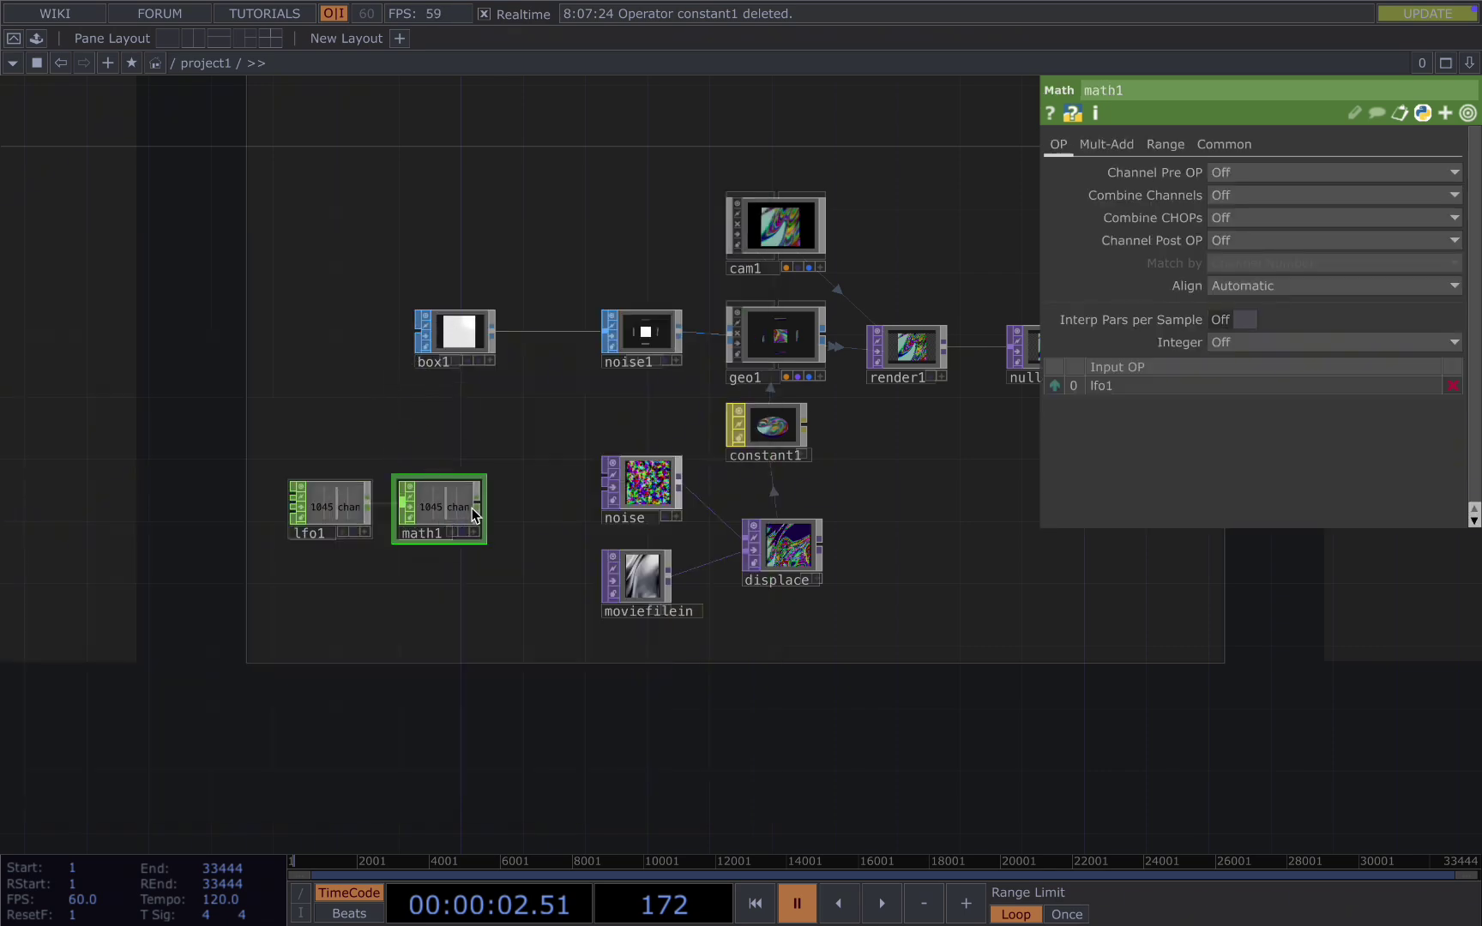
Step: Append a Null CHOP to the output of math1
right_click(475, 506)
text(n)
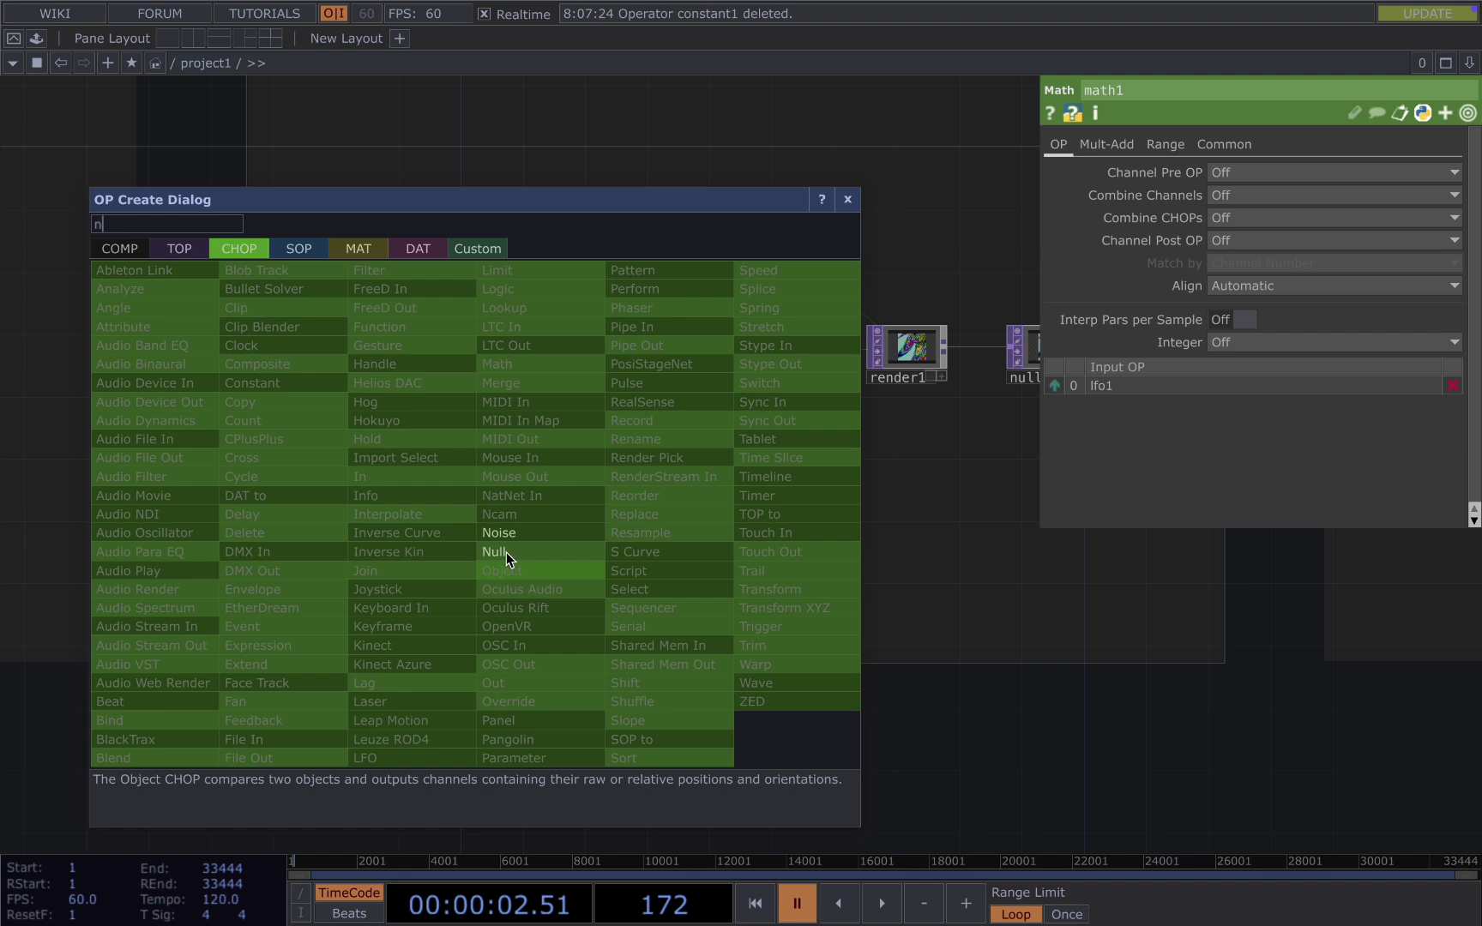
click(506, 552)
click(557, 512)
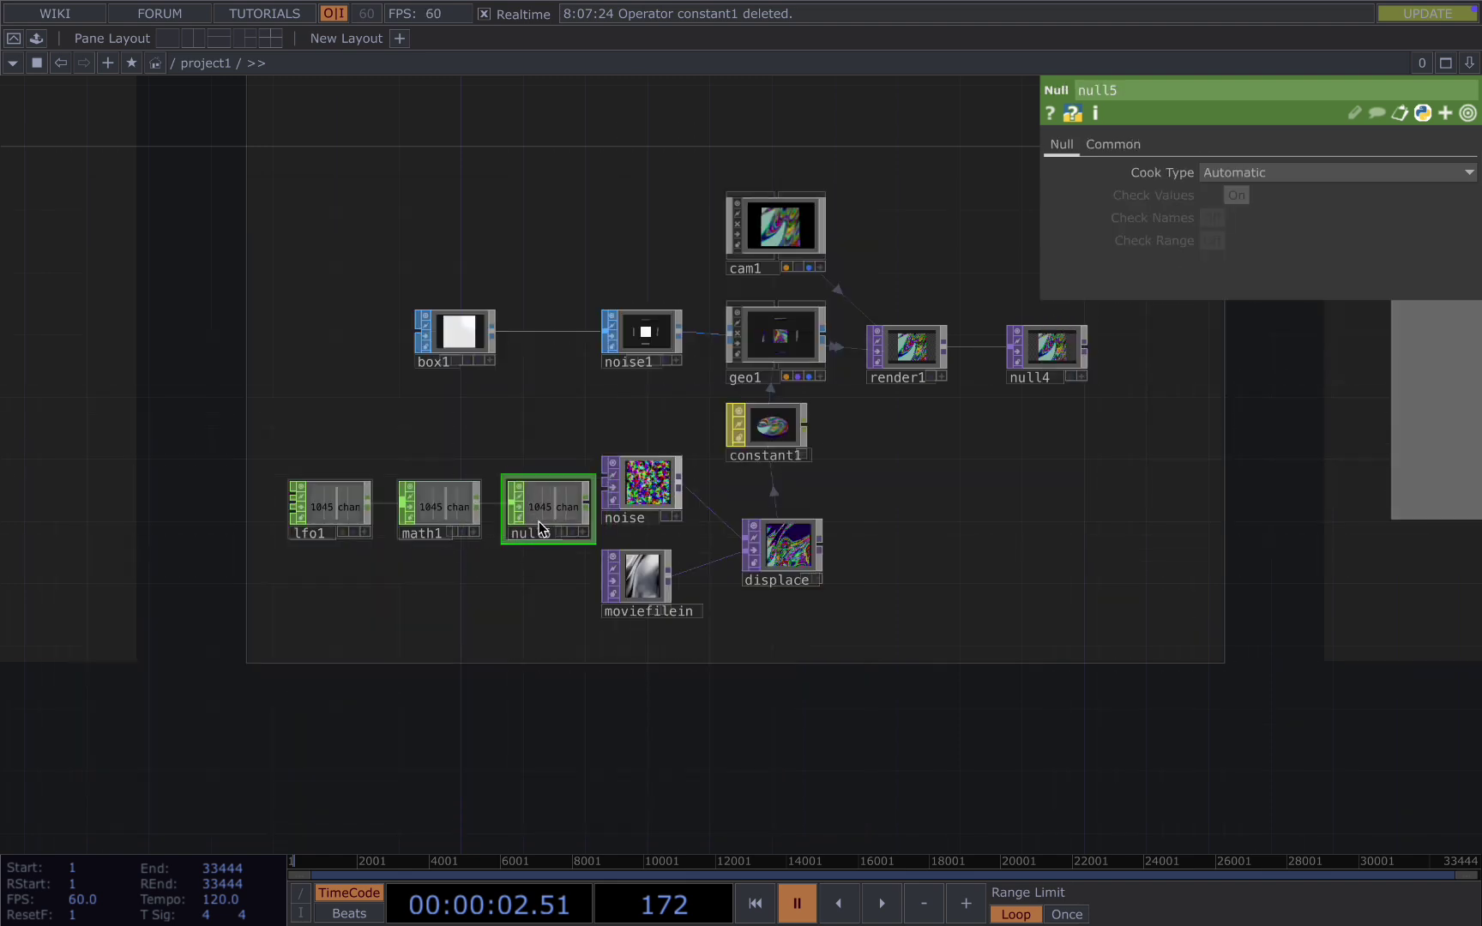
Step: Raise box1's Anchor V to 1 to test its vertical shift
click(452, 373)
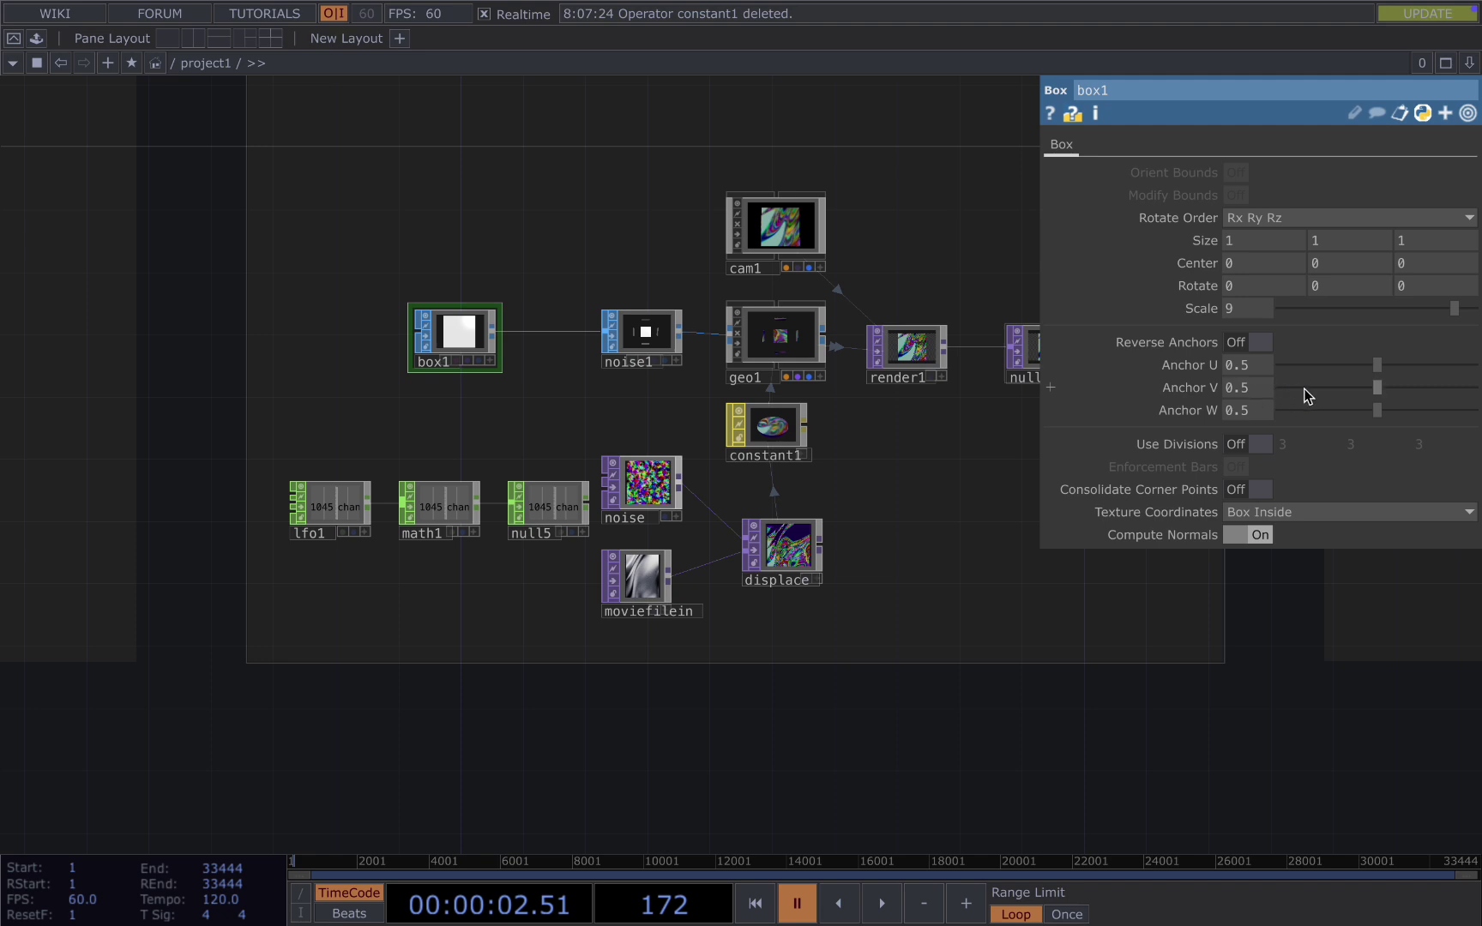
drag(1307, 395, 1389, 390)
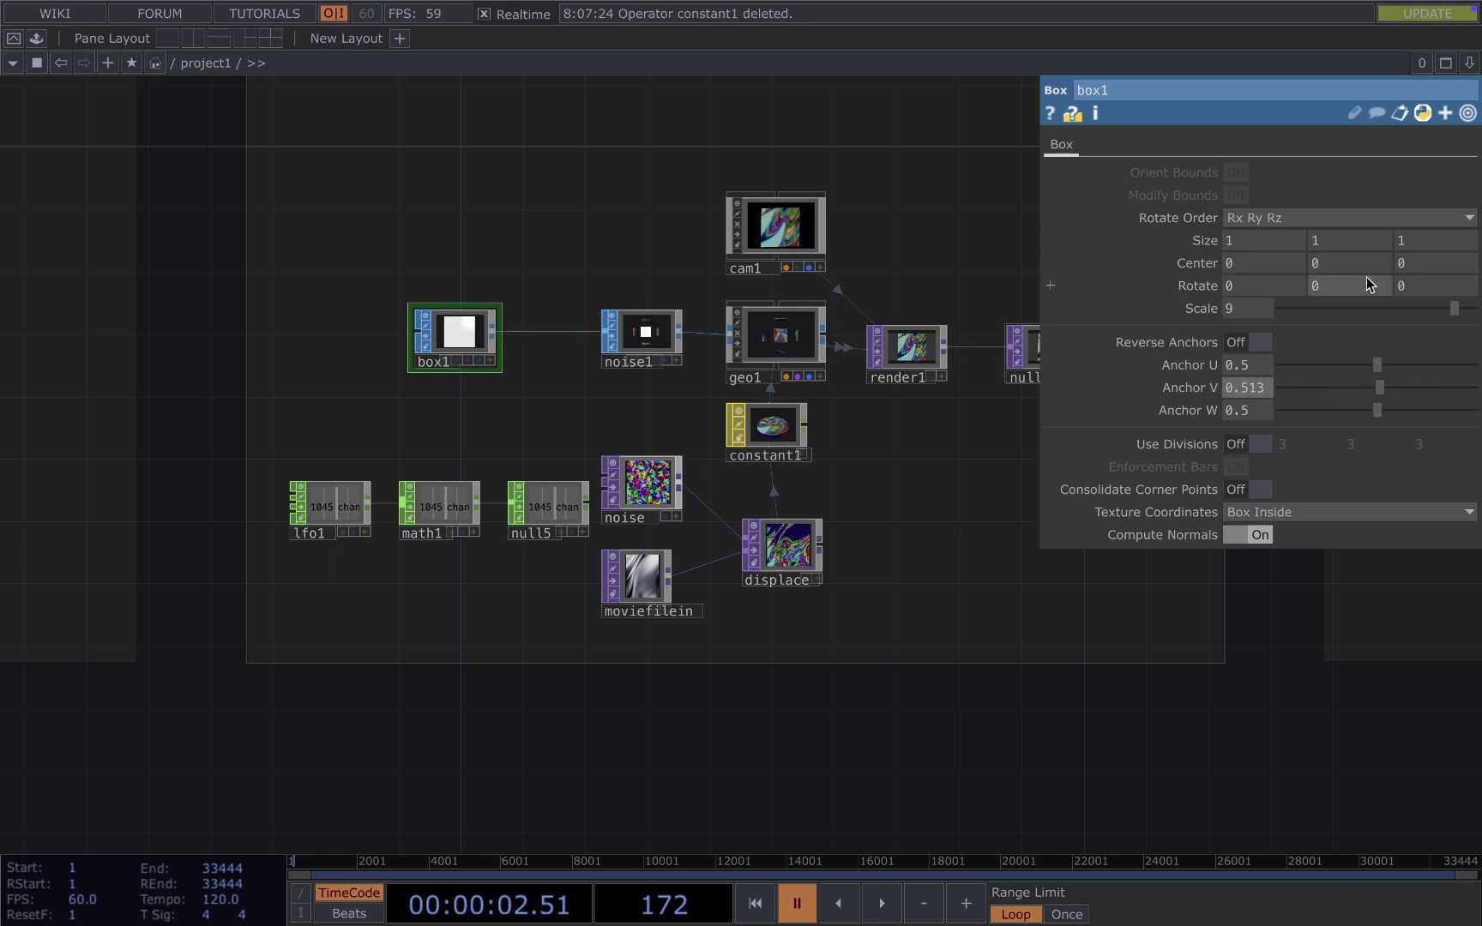
mouse_move(1365, 274)
middle_down()
mouse_move(1356, 224)
mouse_move(1362, 273)
middle_up()
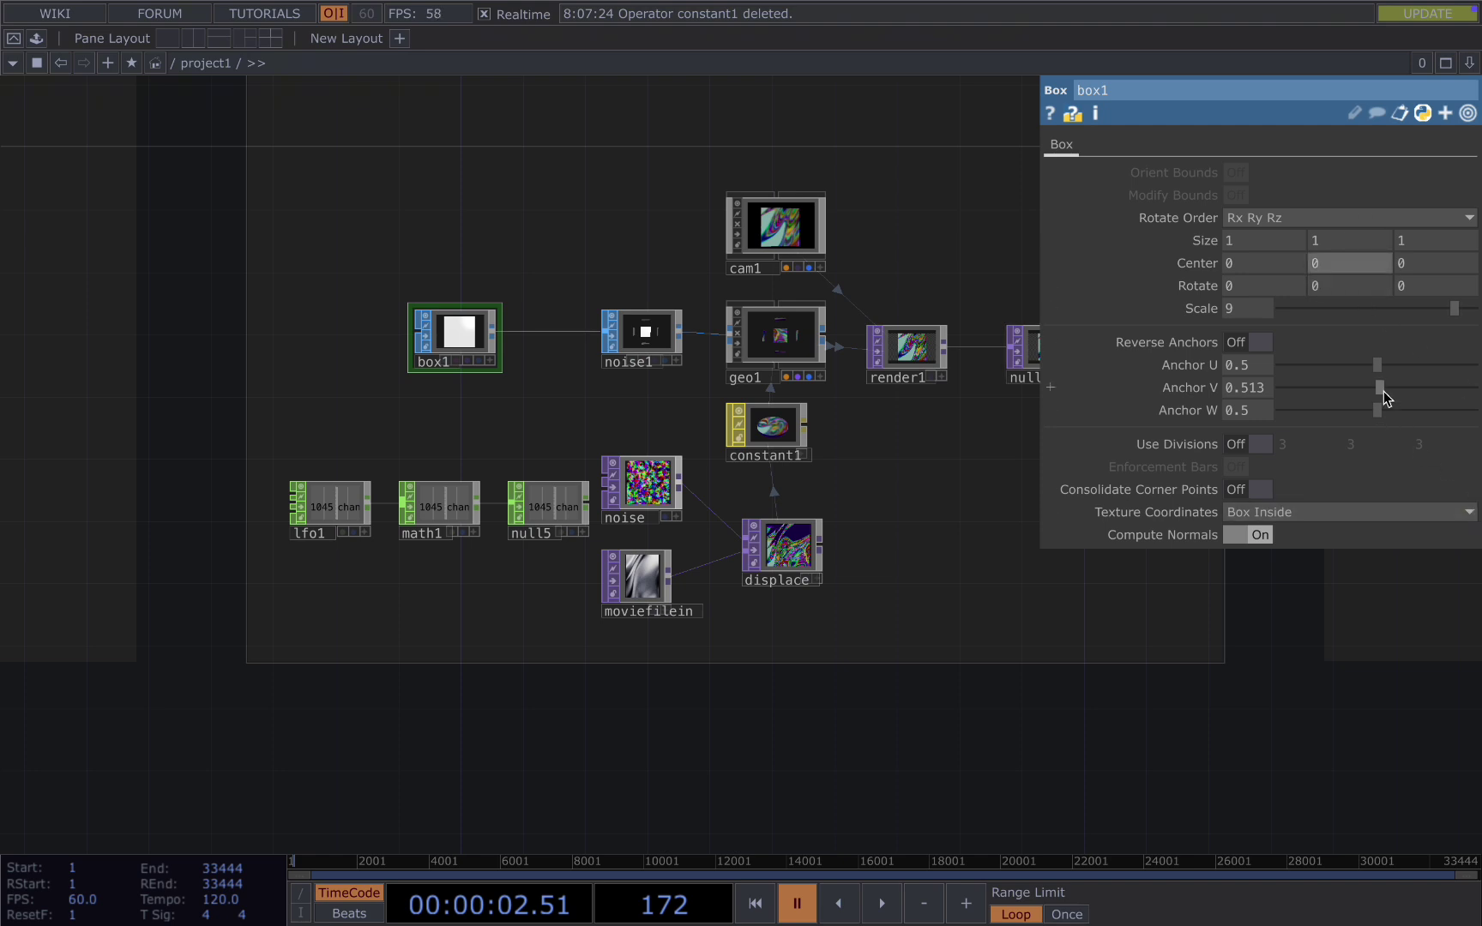
drag(1381, 390, 1472, 388)
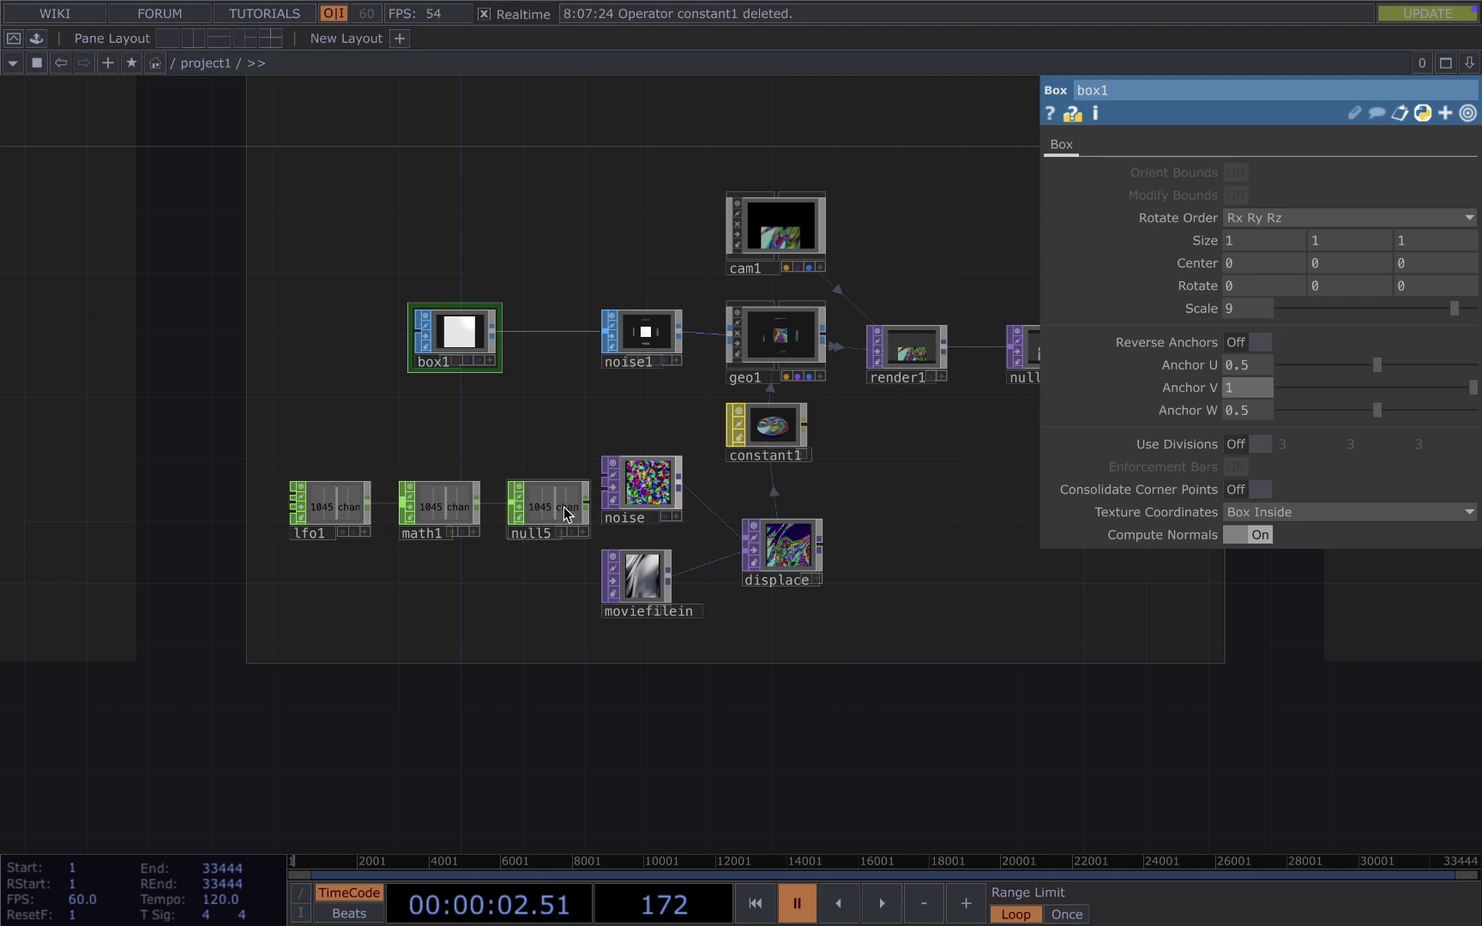
Step: Remap the LFO signal in math1 from the range -1 to 1 to the range 0 to 1
click(340, 515)
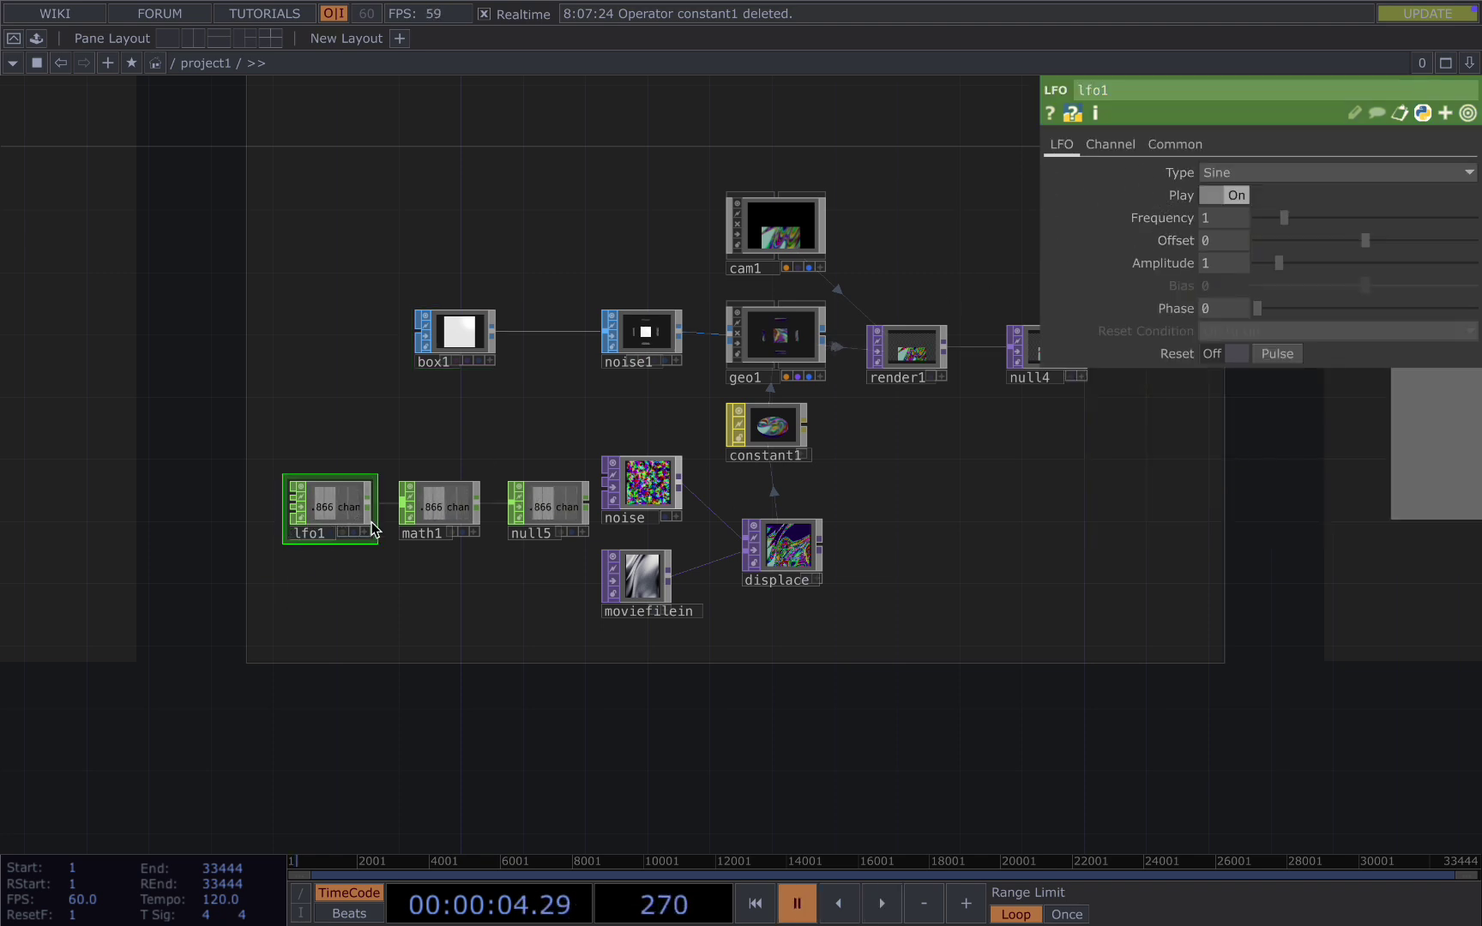
scroll(339, 512, up, 5)
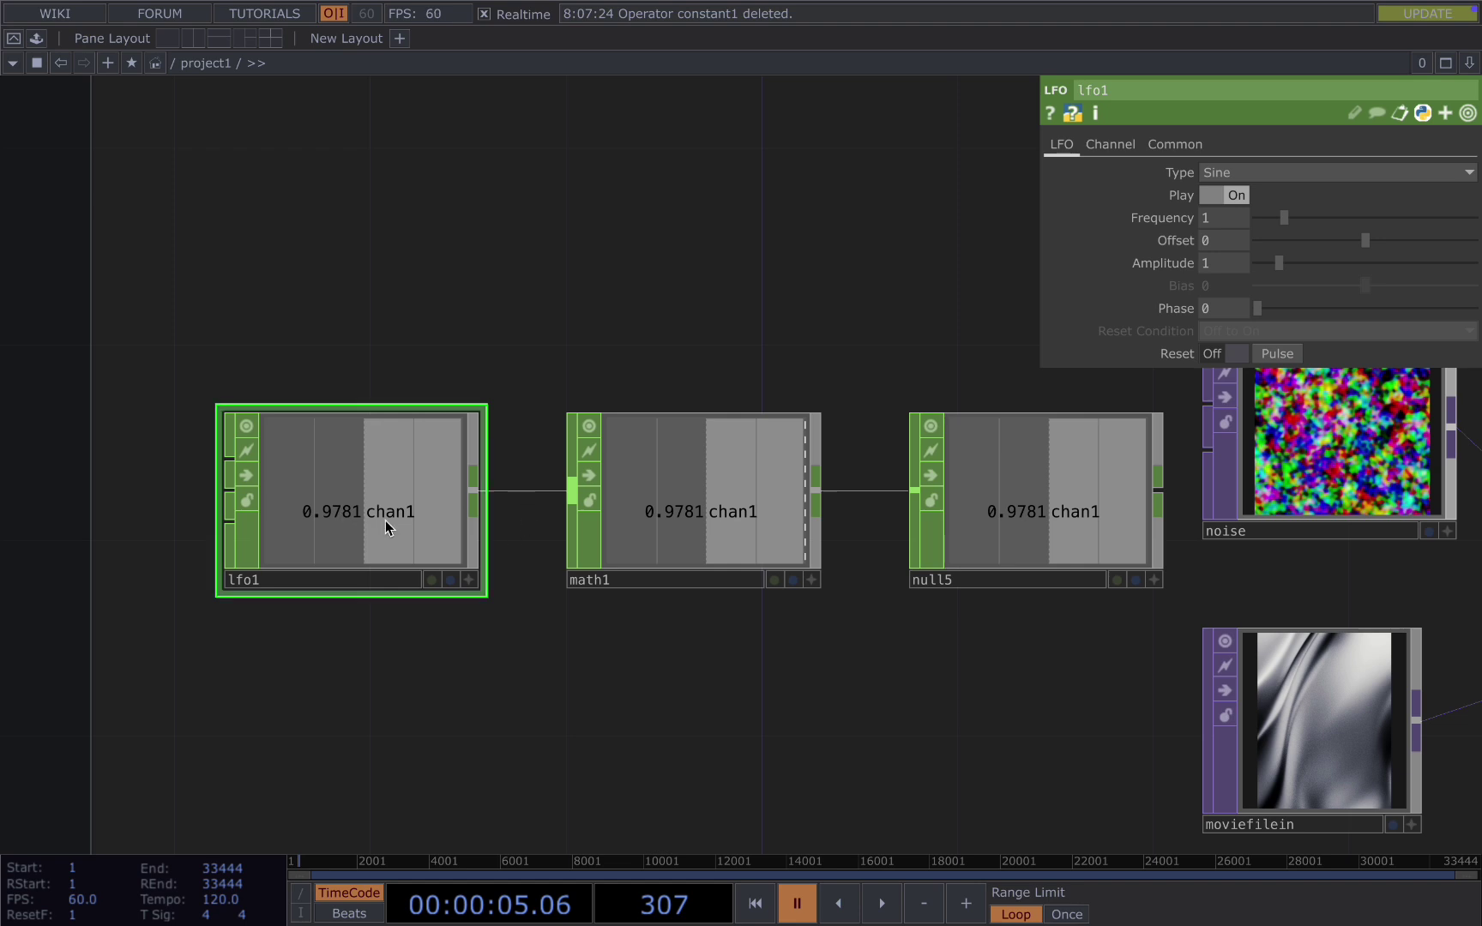
click(587, 500)
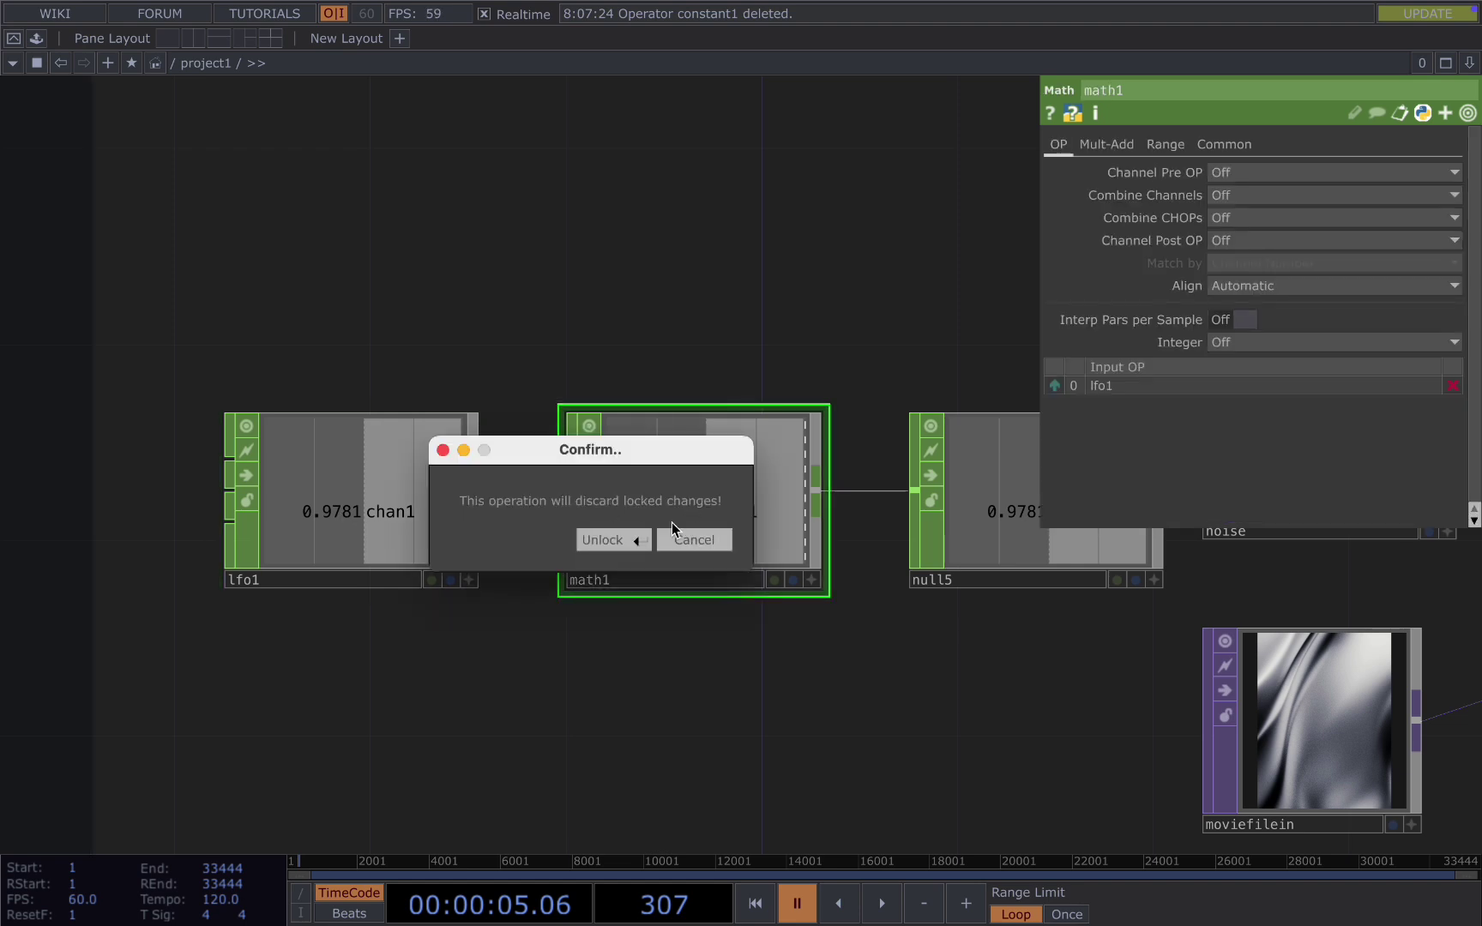
click(680, 537)
click(1167, 146)
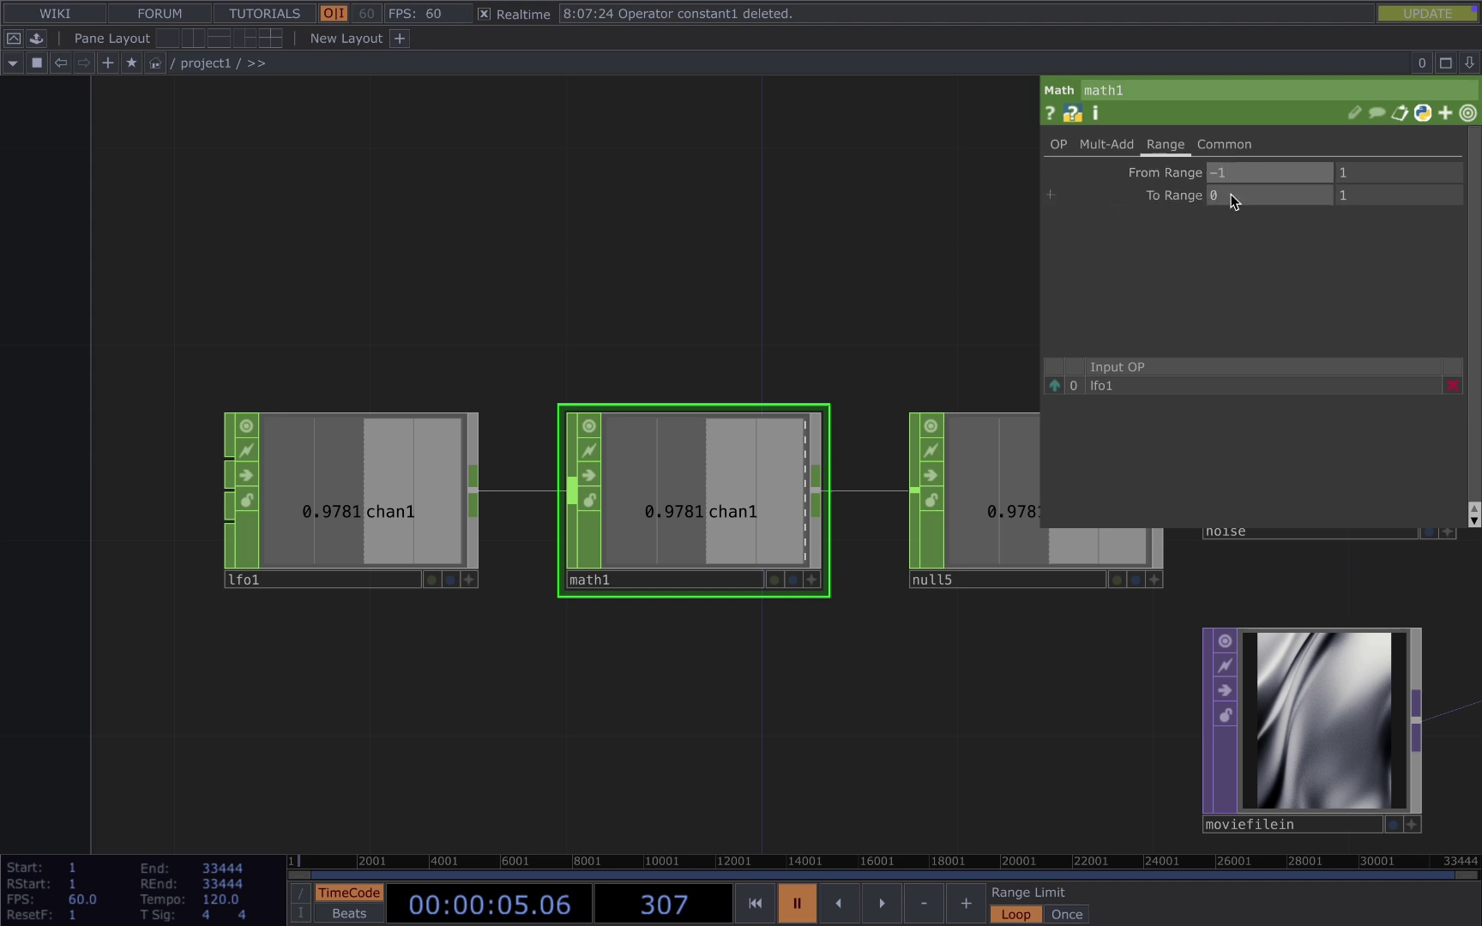
click(1230, 193)
scroll(675, 540, down, 3)
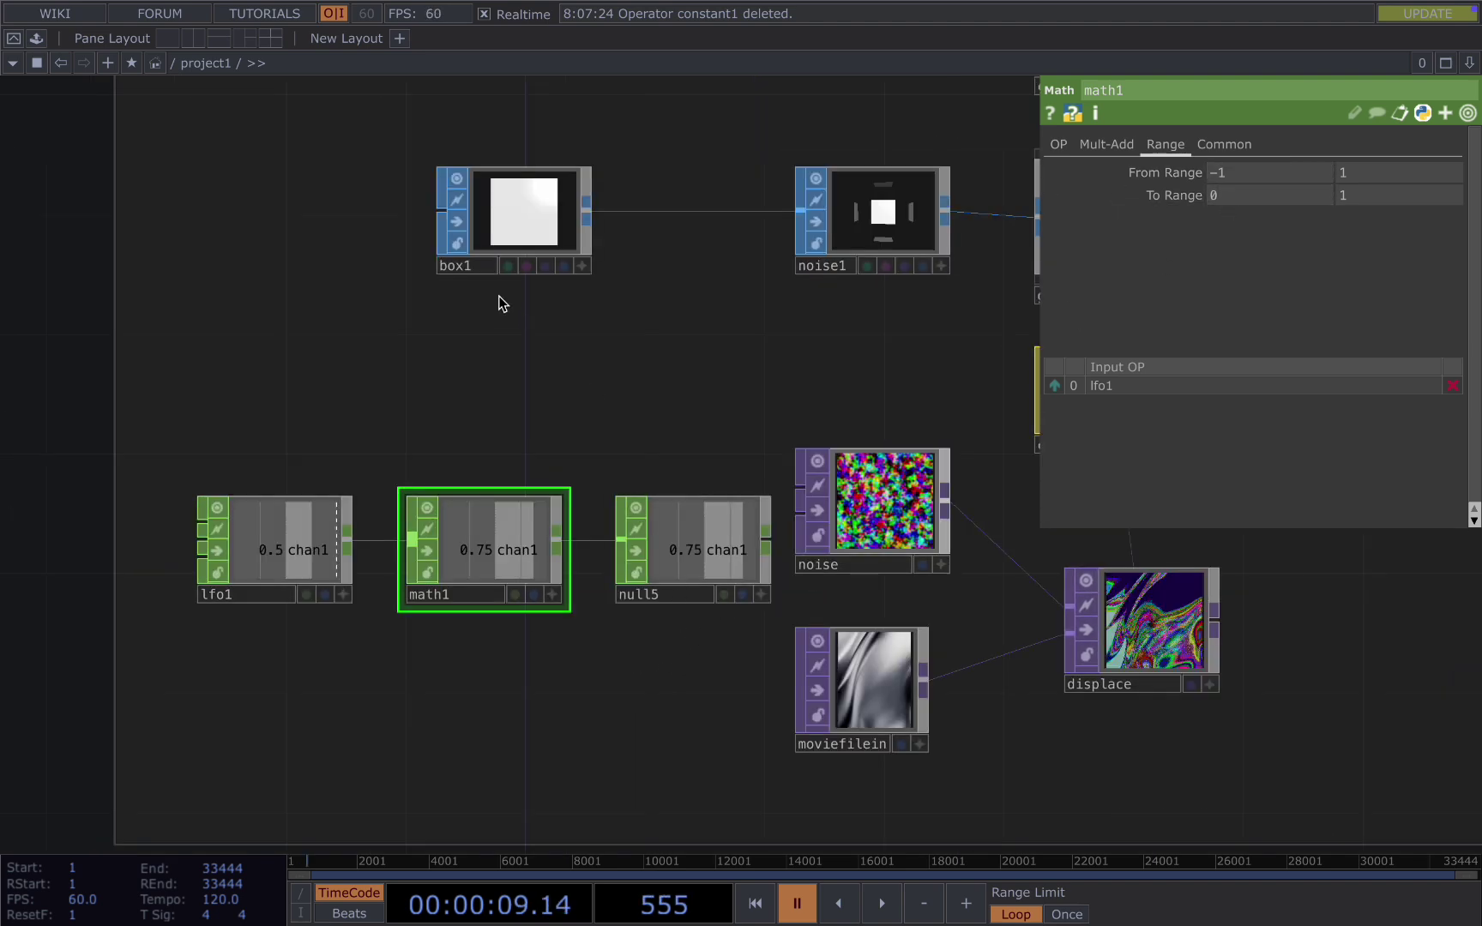
Step: Rename the Null CHOP after math1 as shift_vertical
click(506, 219)
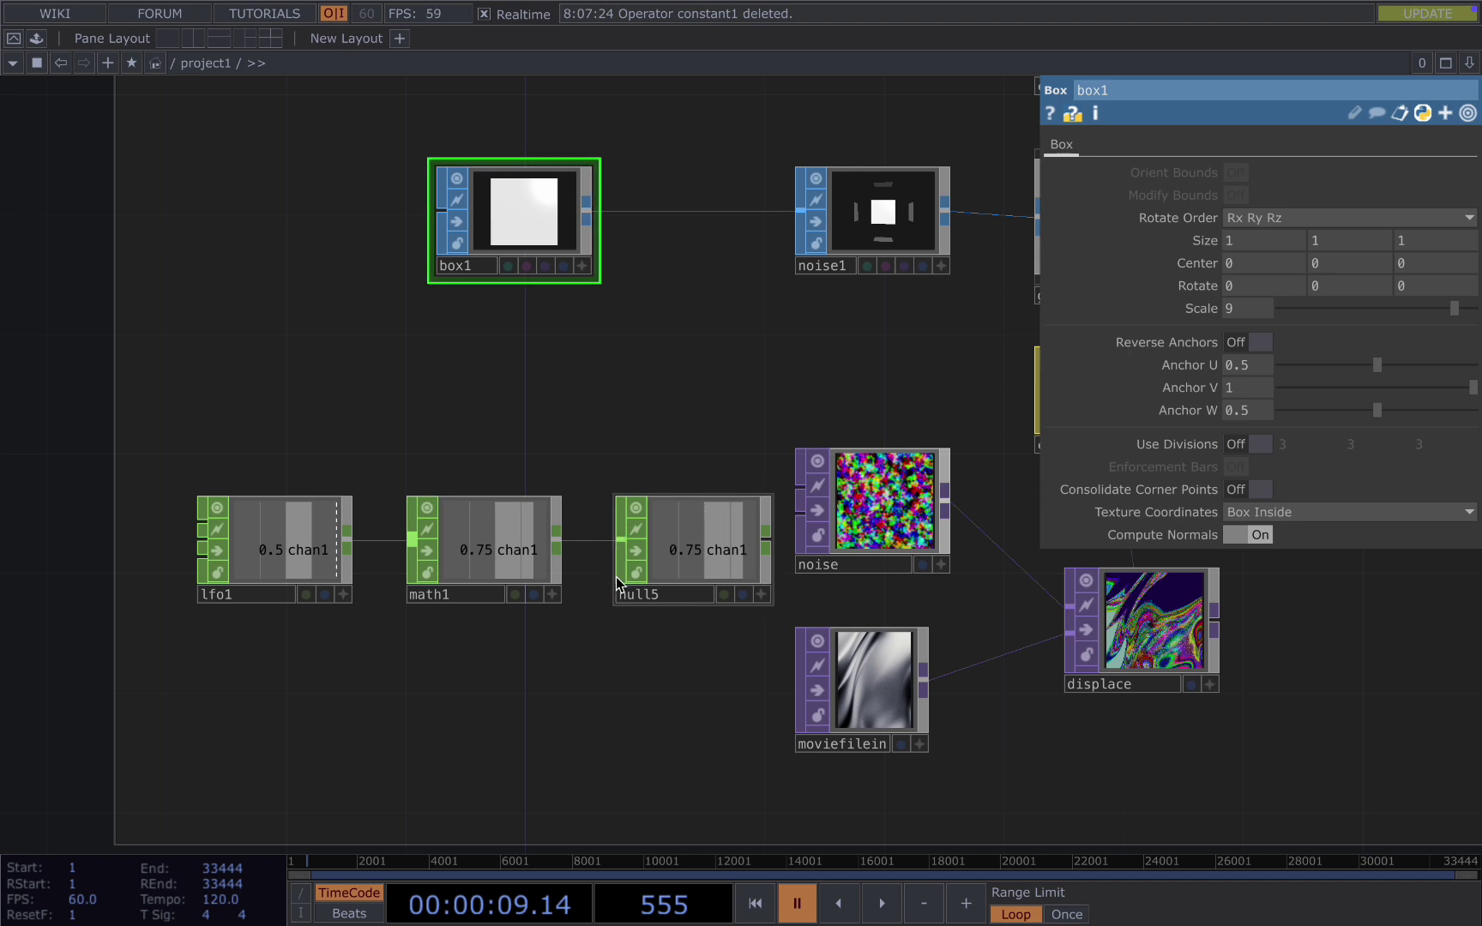
click(634, 598)
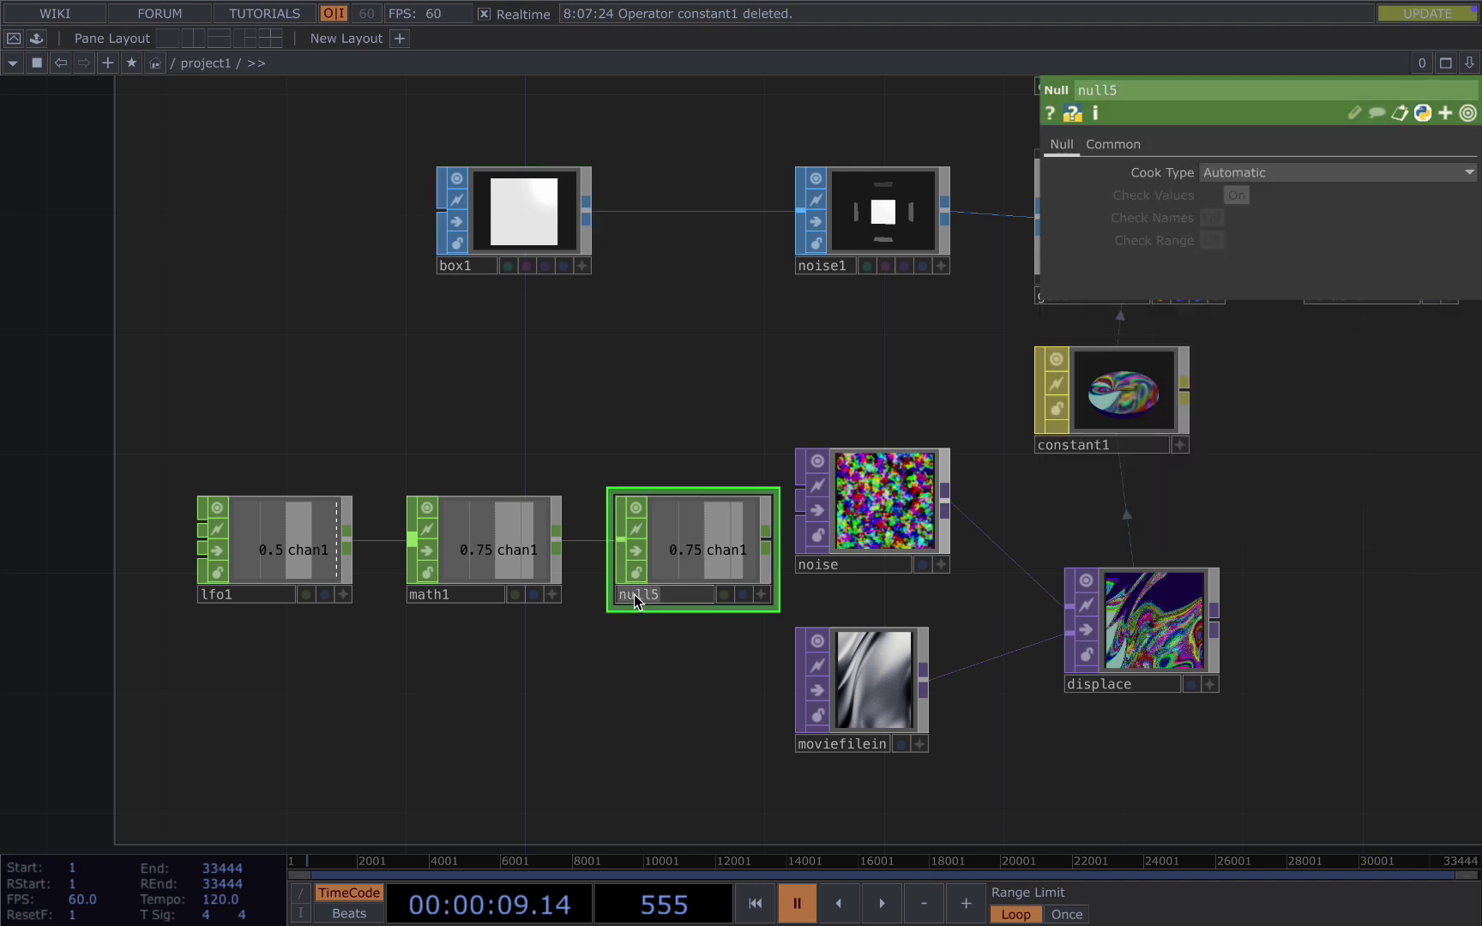
text(change)
key(BackSpace)
key(BackSpace)
text(_vertical)
key(Return)
Step: Link shift_vertical's chan1 to box1's Anchor V and resume timeline playback
click(761, 594)
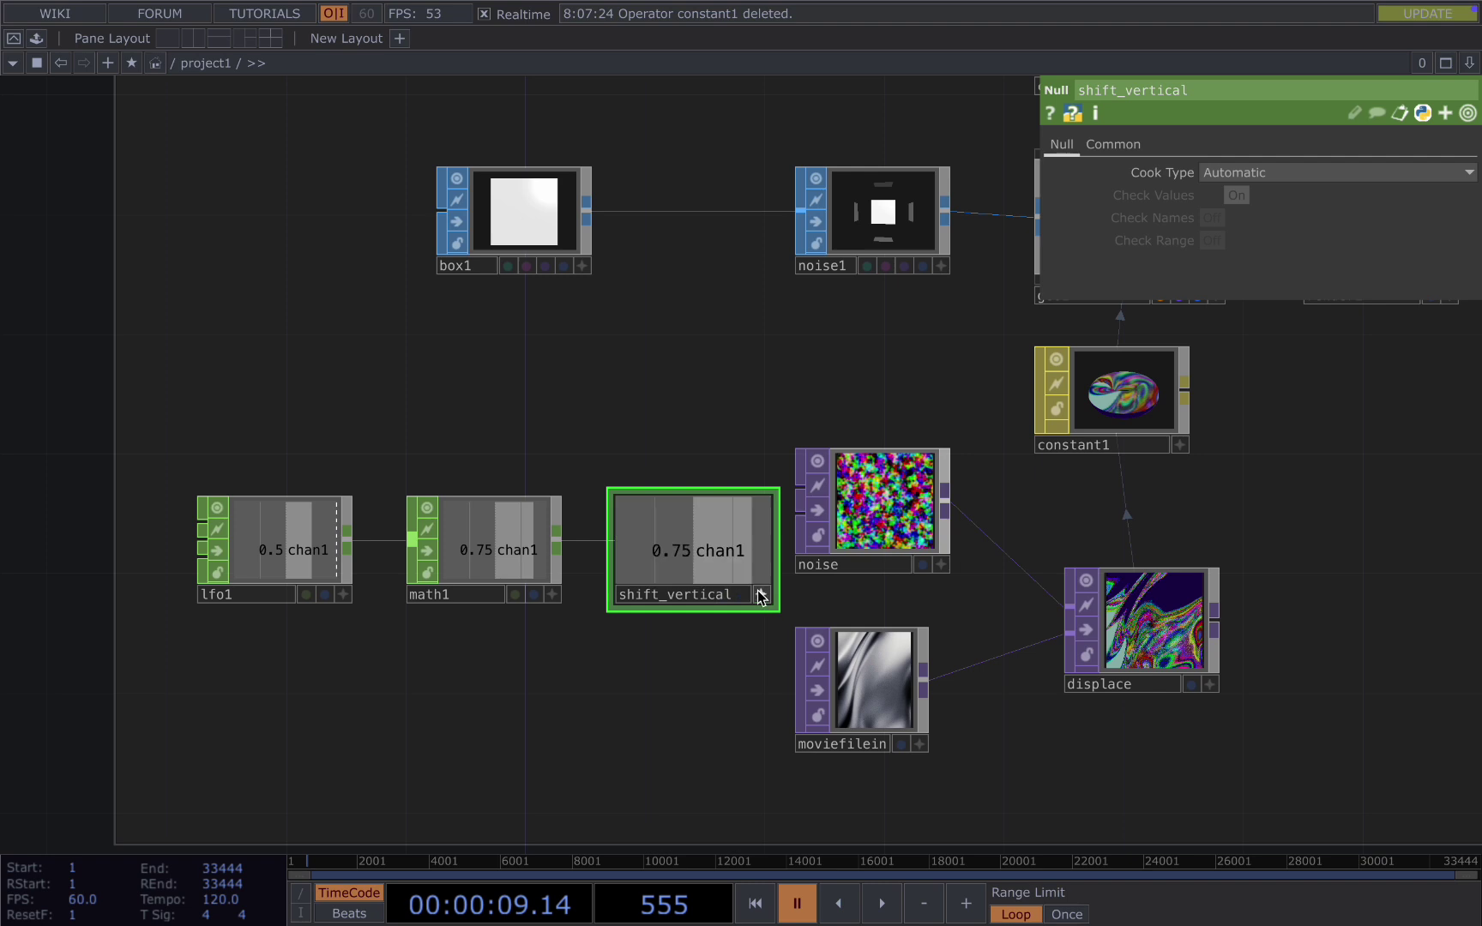
drag(750, 583, 512, 188)
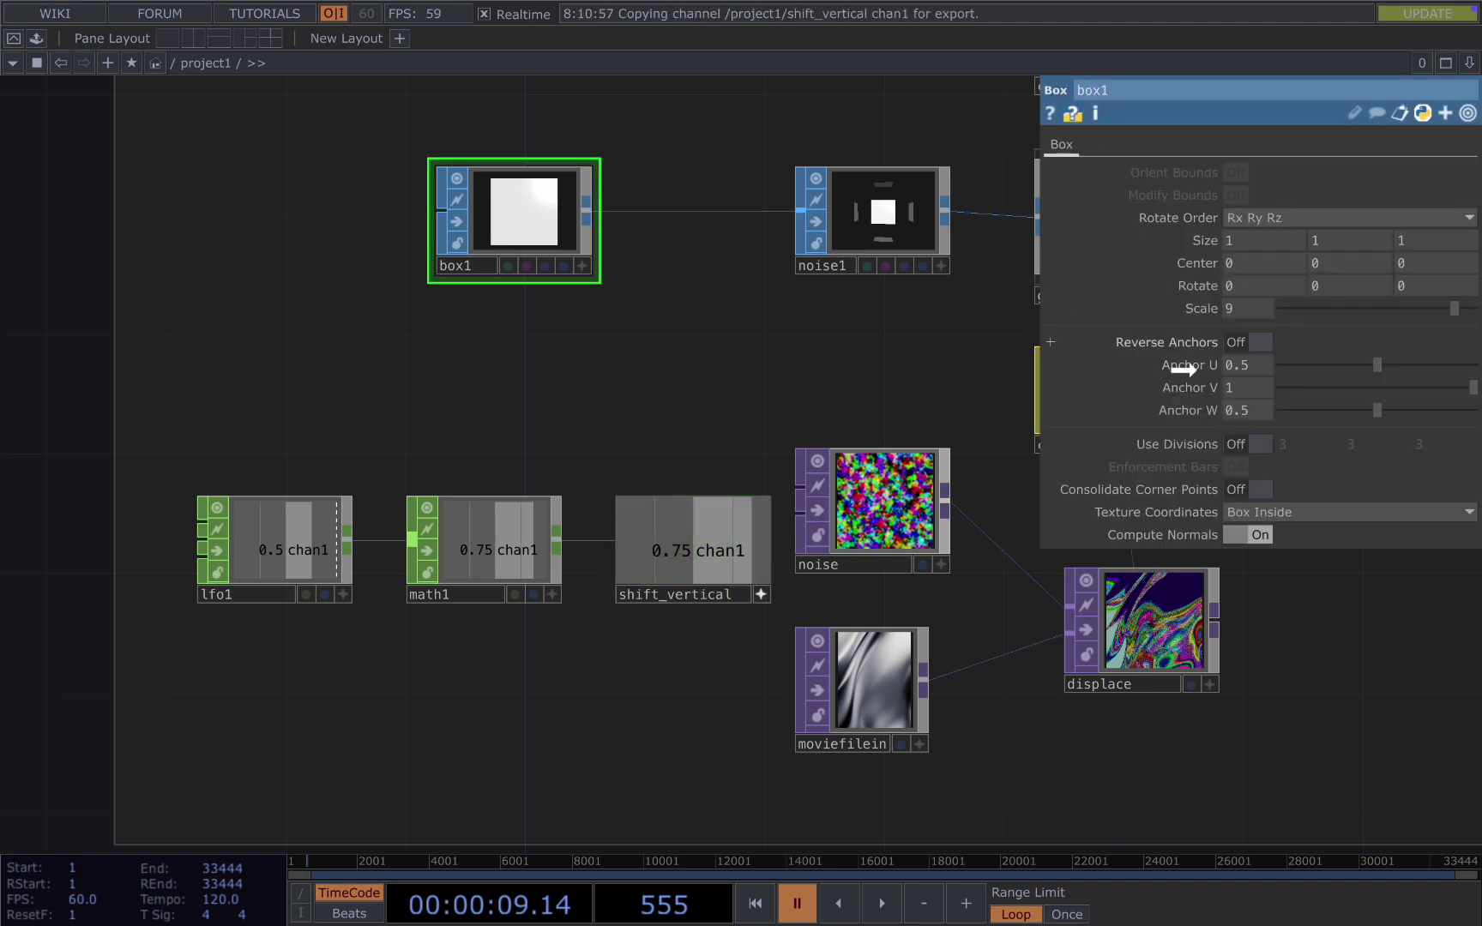
drag(1196, 383, 1201, 385)
click(1207, 371)
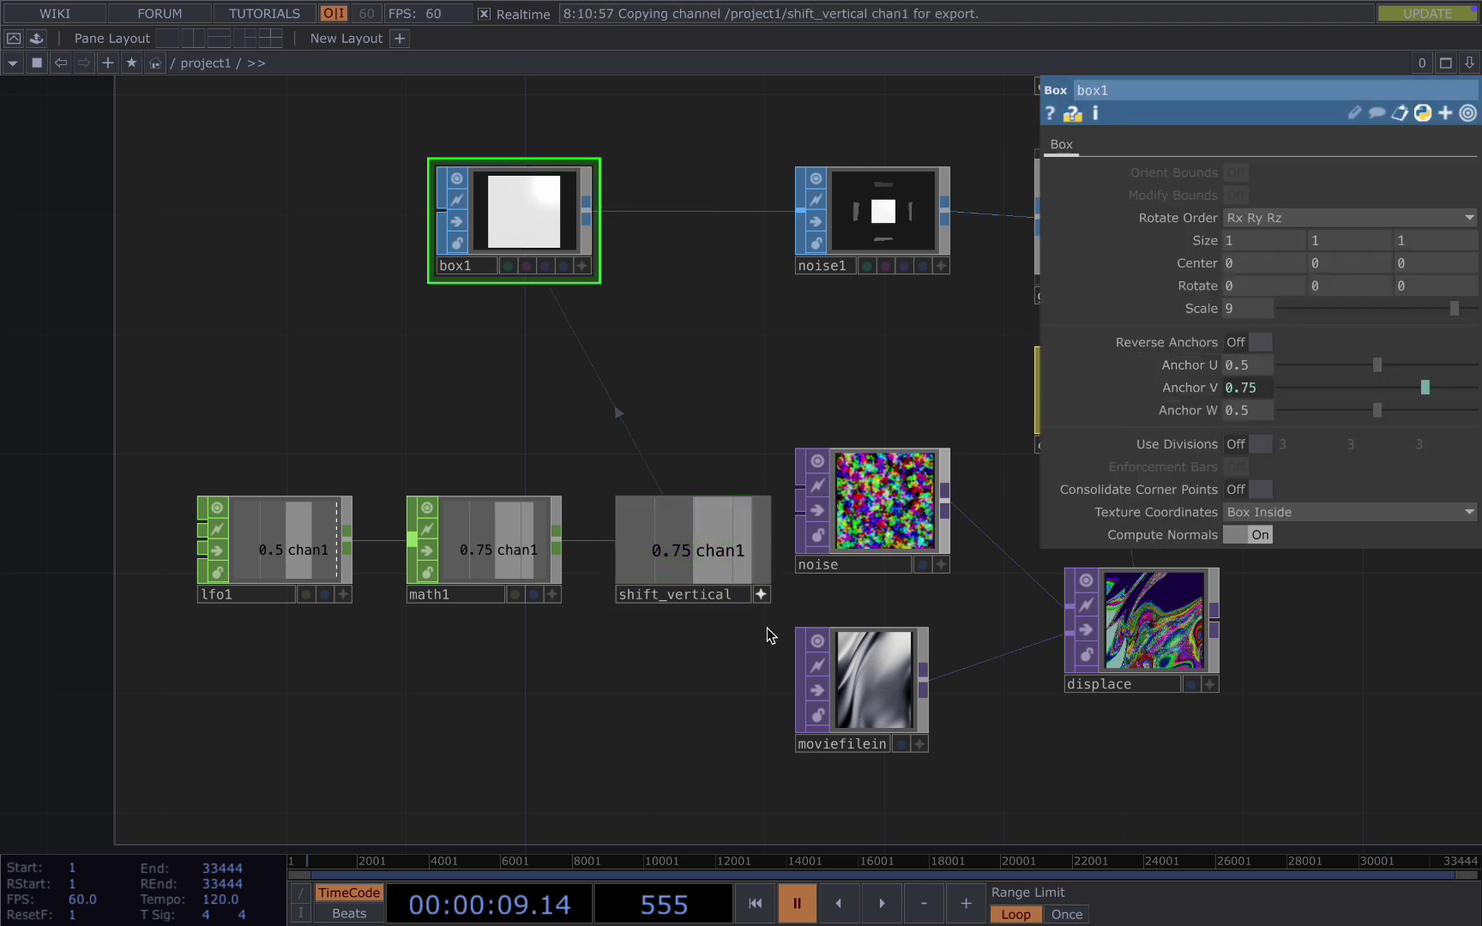
click(279, 544)
key(space)
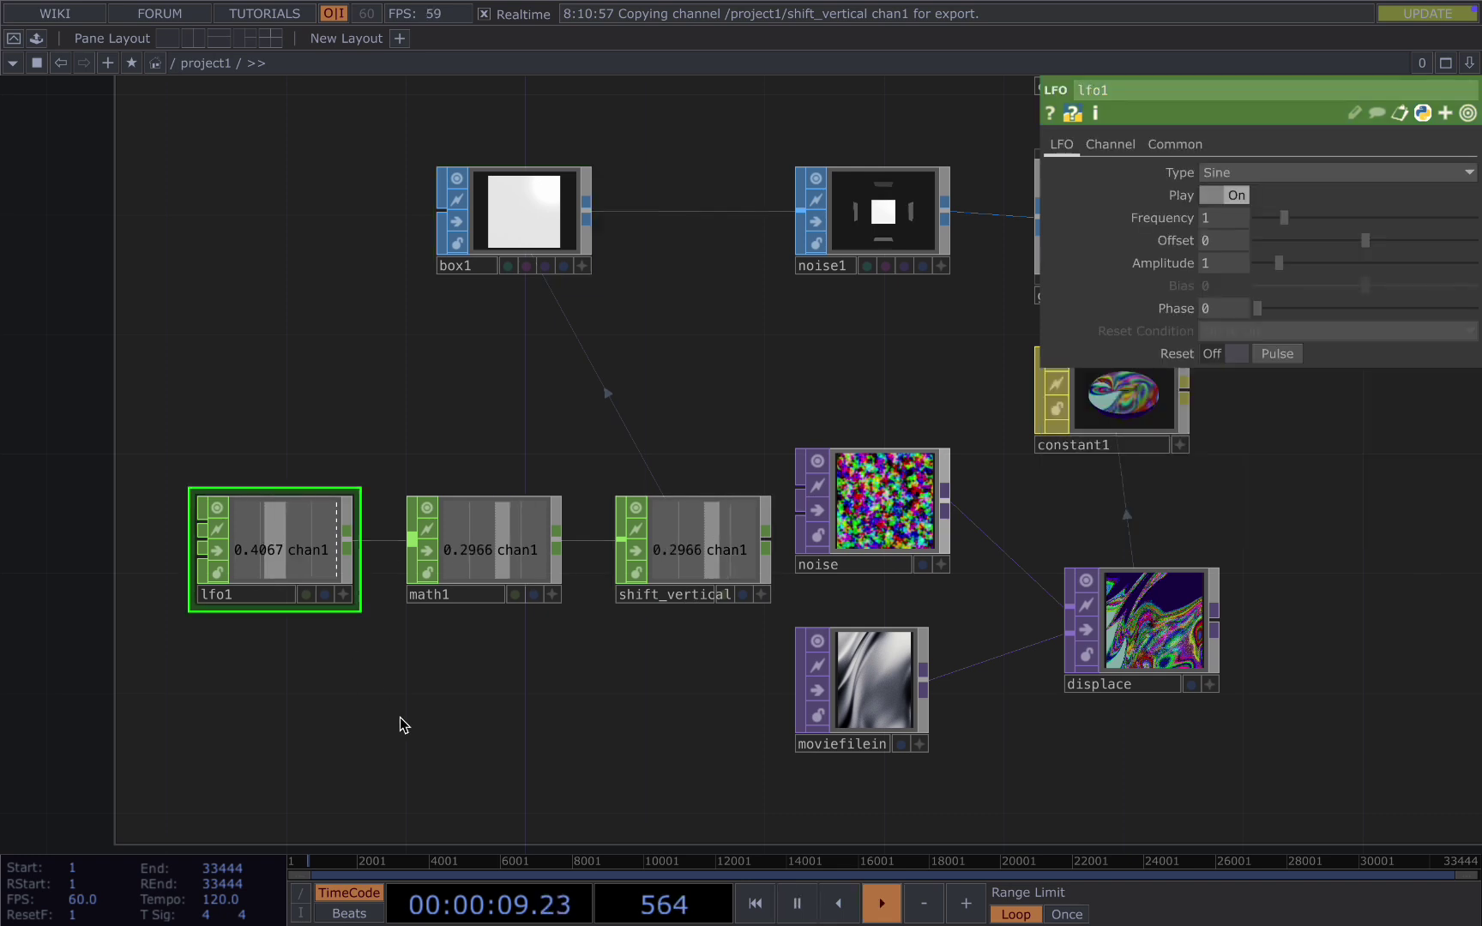
Step: Set lfo1's frequency to 0.15 and move the lfo1, math1 and shift_vertical chain lower in the network
click(1220, 220)
text(0.15)
key(Return)
scroll(277, 638, down, 3)
right_drag(572, 664, 259, 533)
drag(255, 568, 247, 609)
scroll(247, 609, down, 2)
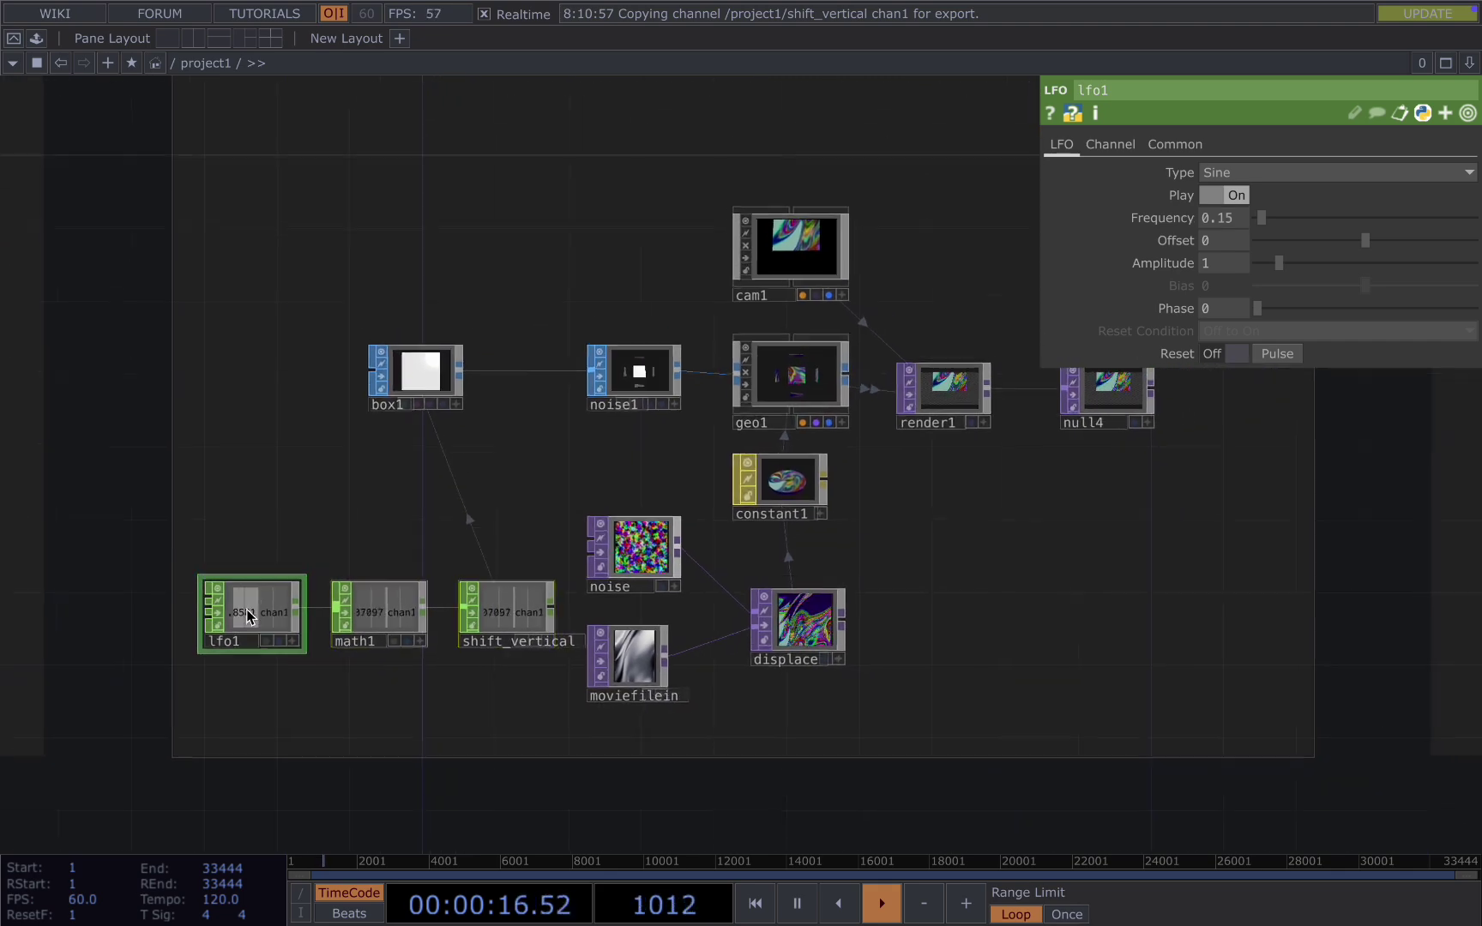
Step: Switch to the finished project and examine its Post processing section, especially the feedback group that adds depth and layers
middle_drag(1267, 761, 619, 742)
scroll(591, 730, down, 1)
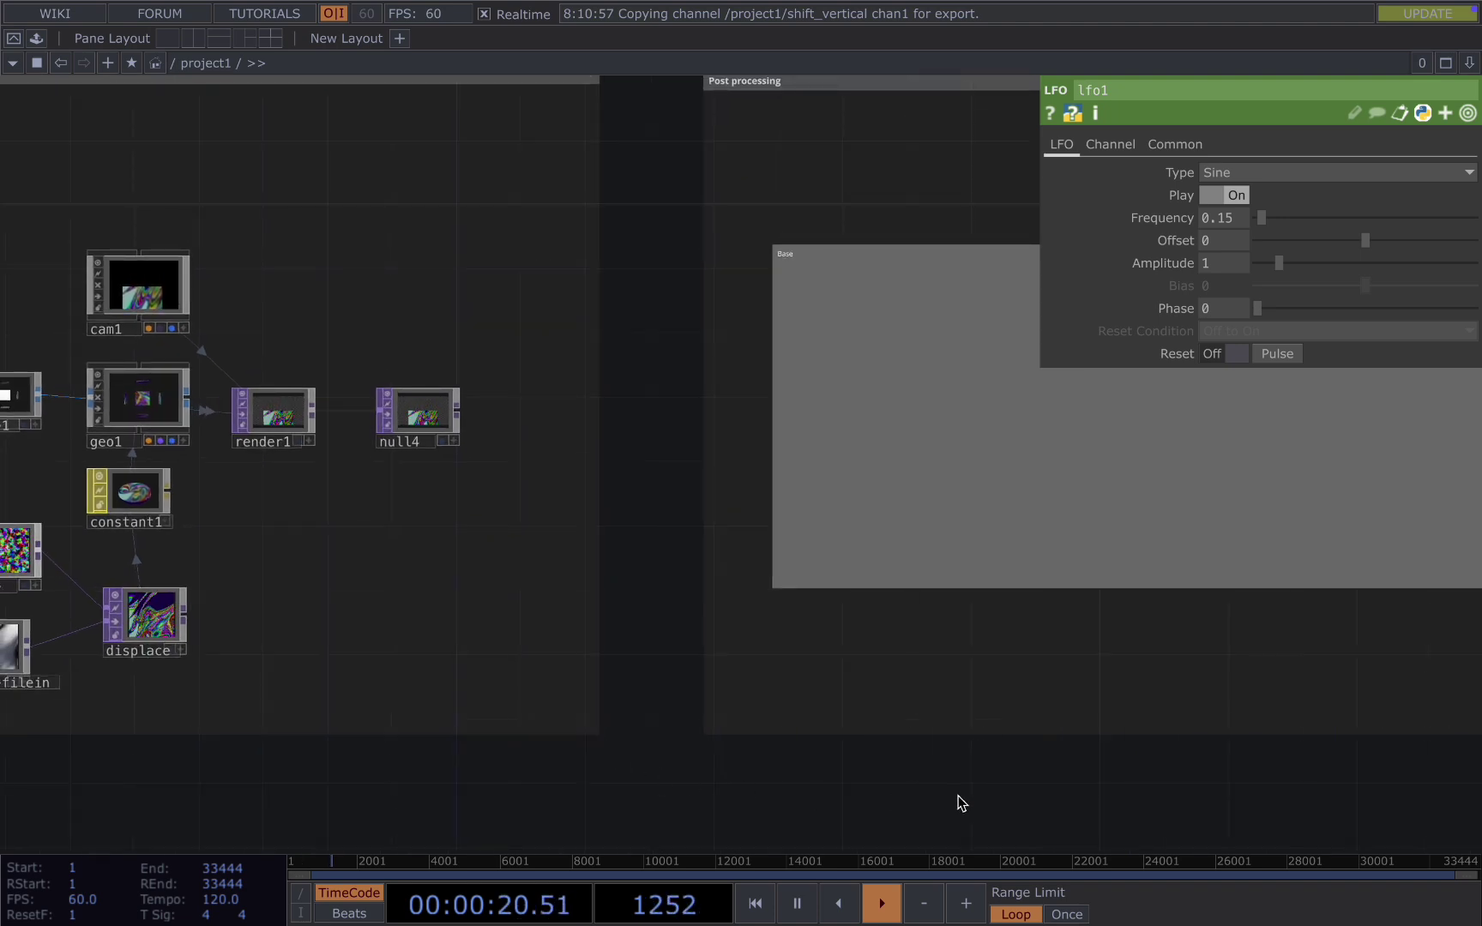
drag(847, 798, 768, 741)
scroll(412, 514, down, 1)
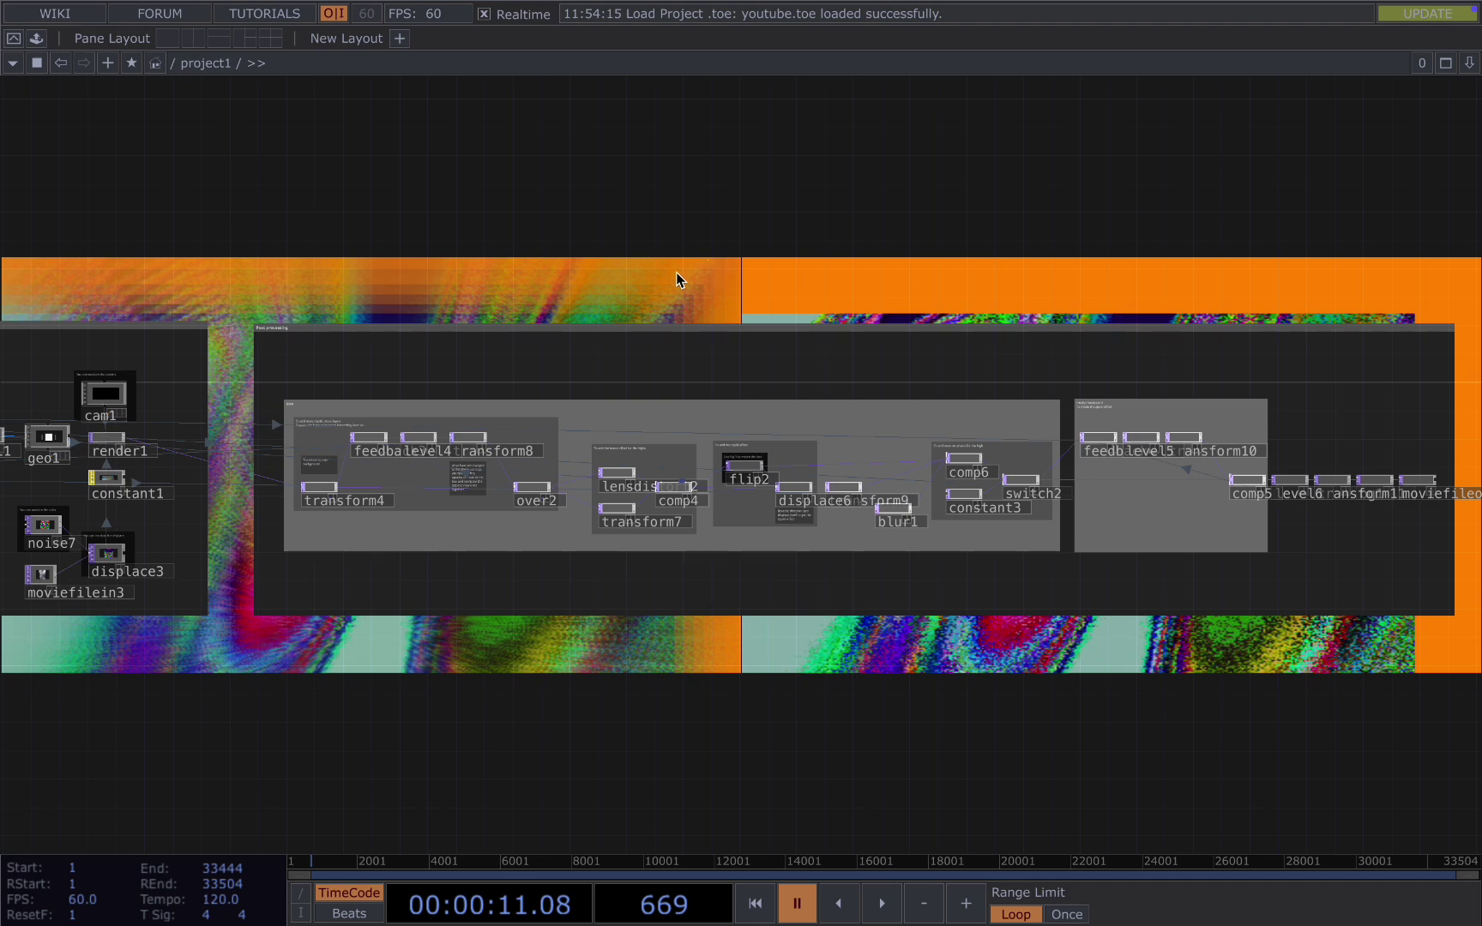
drag(593, 272, 631, 231)
scroll(349, 467, up, 2)
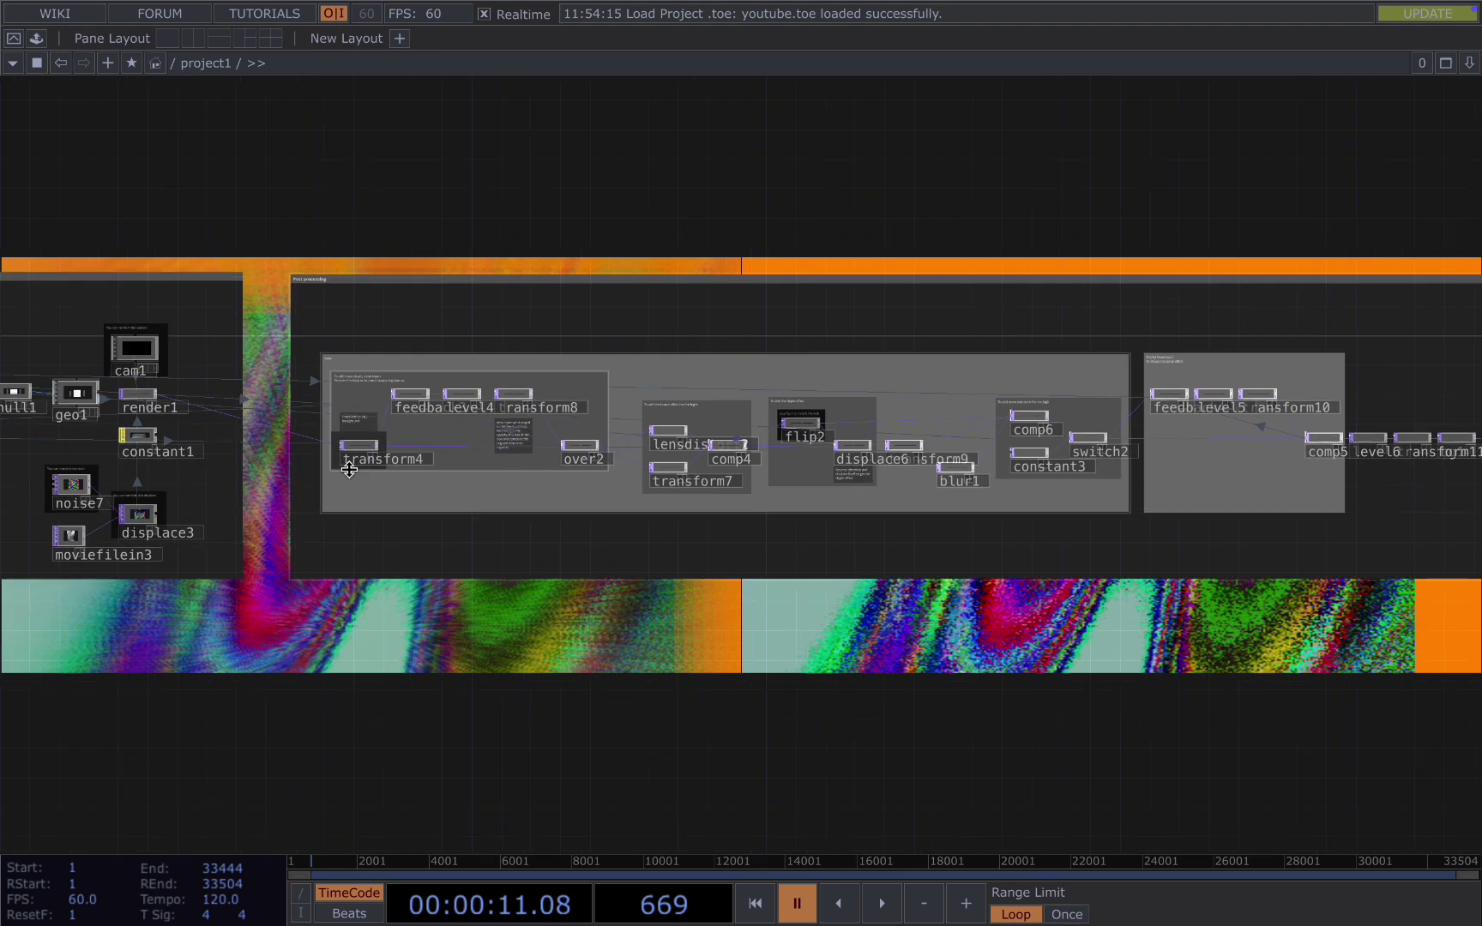
scroll(349, 468, up, 2)
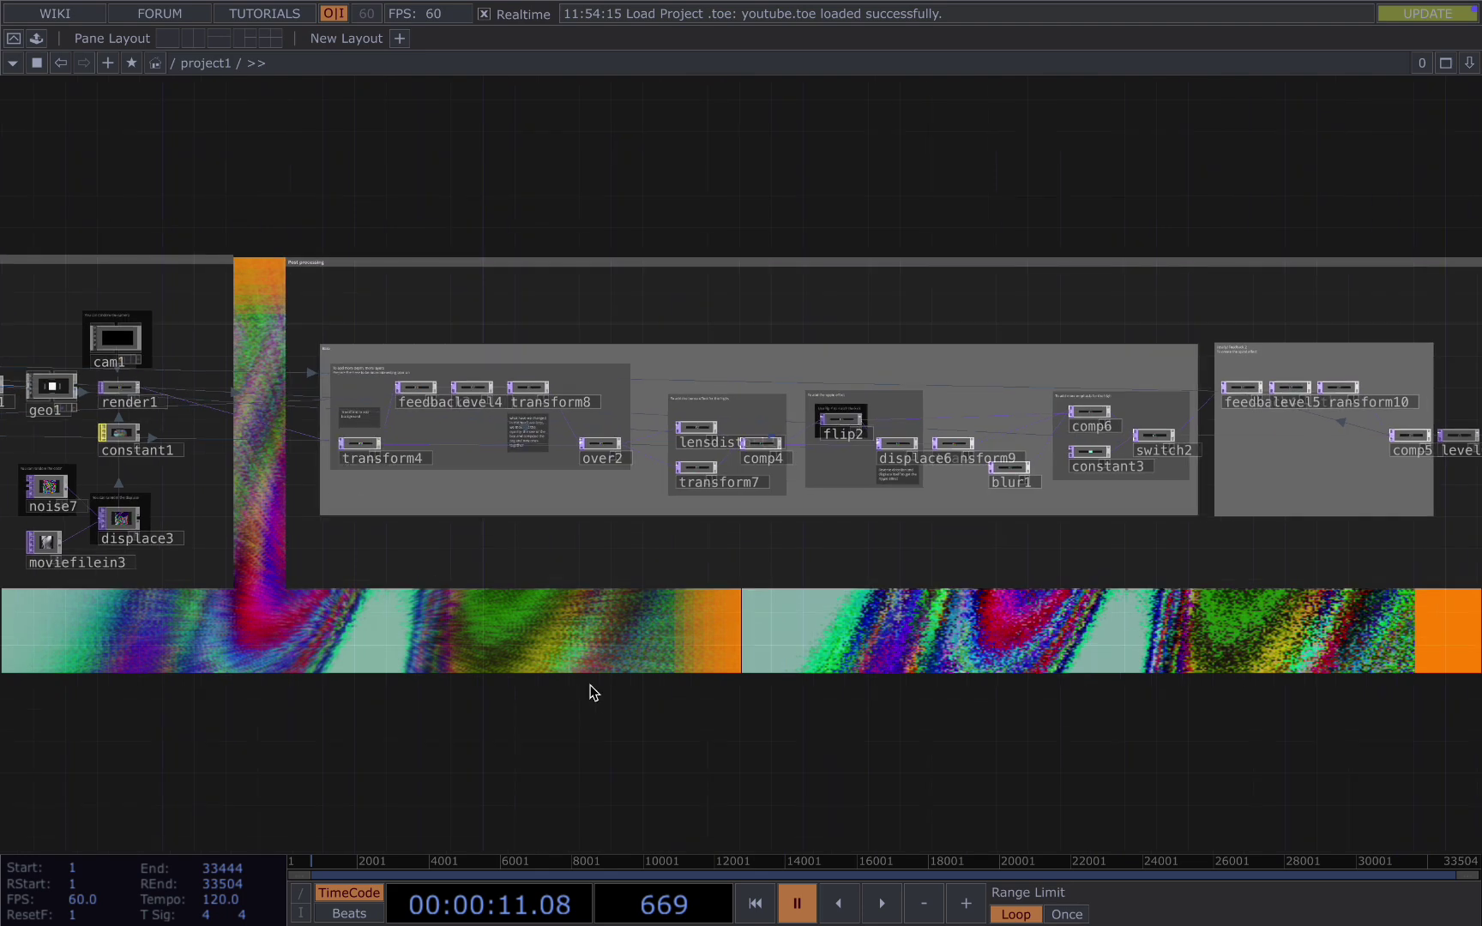
drag(629, 685, 688, 777)
scroll(517, 592, up, 2)
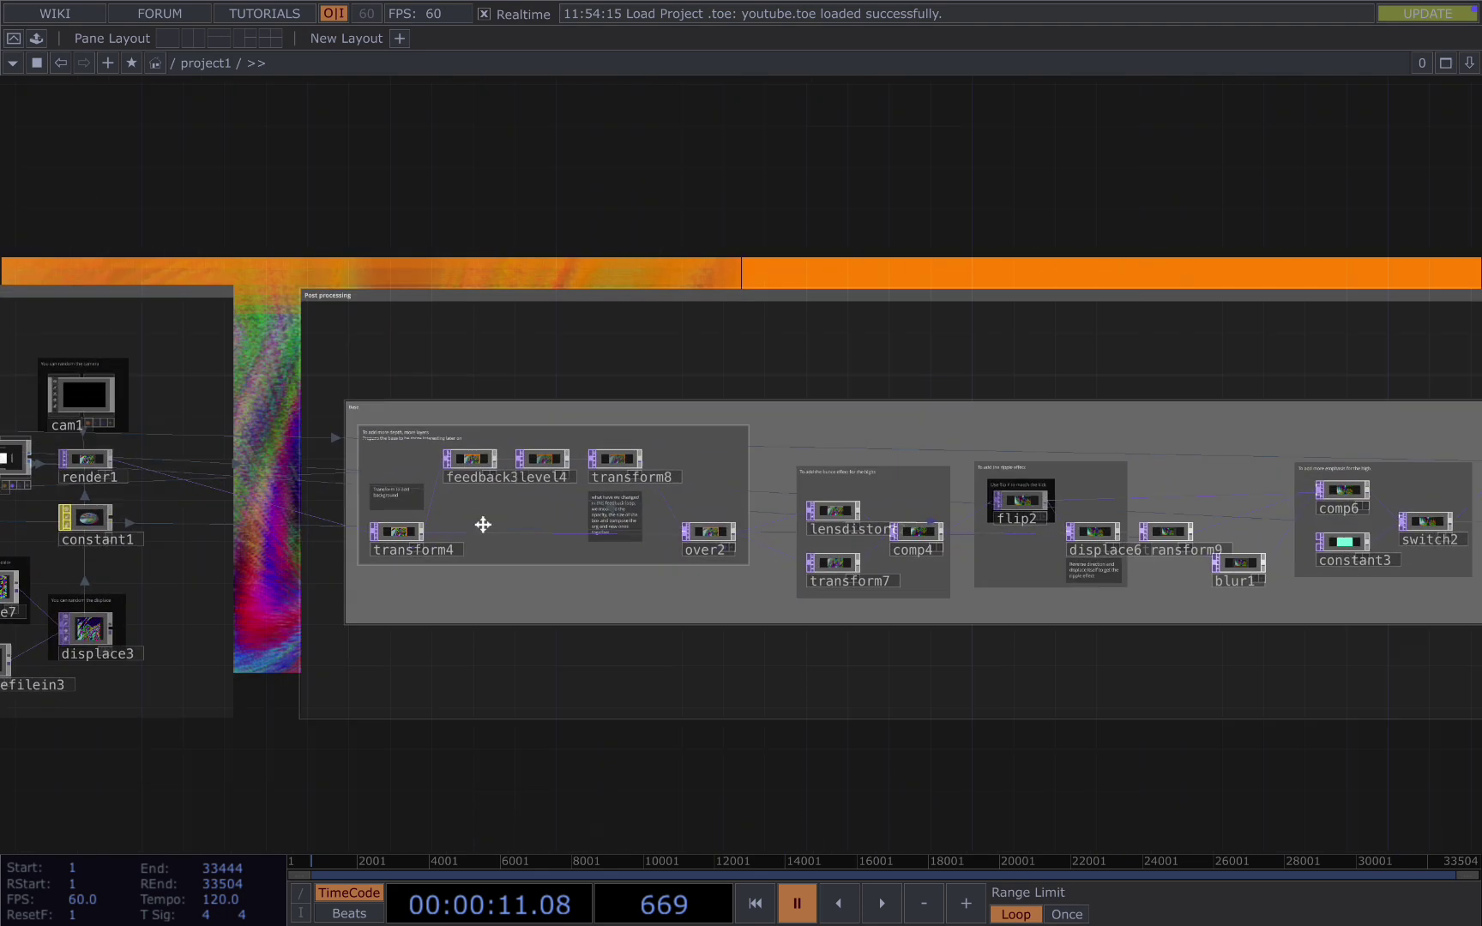
scroll(483, 523, up, 1)
scroll(386, 549, up, 1)
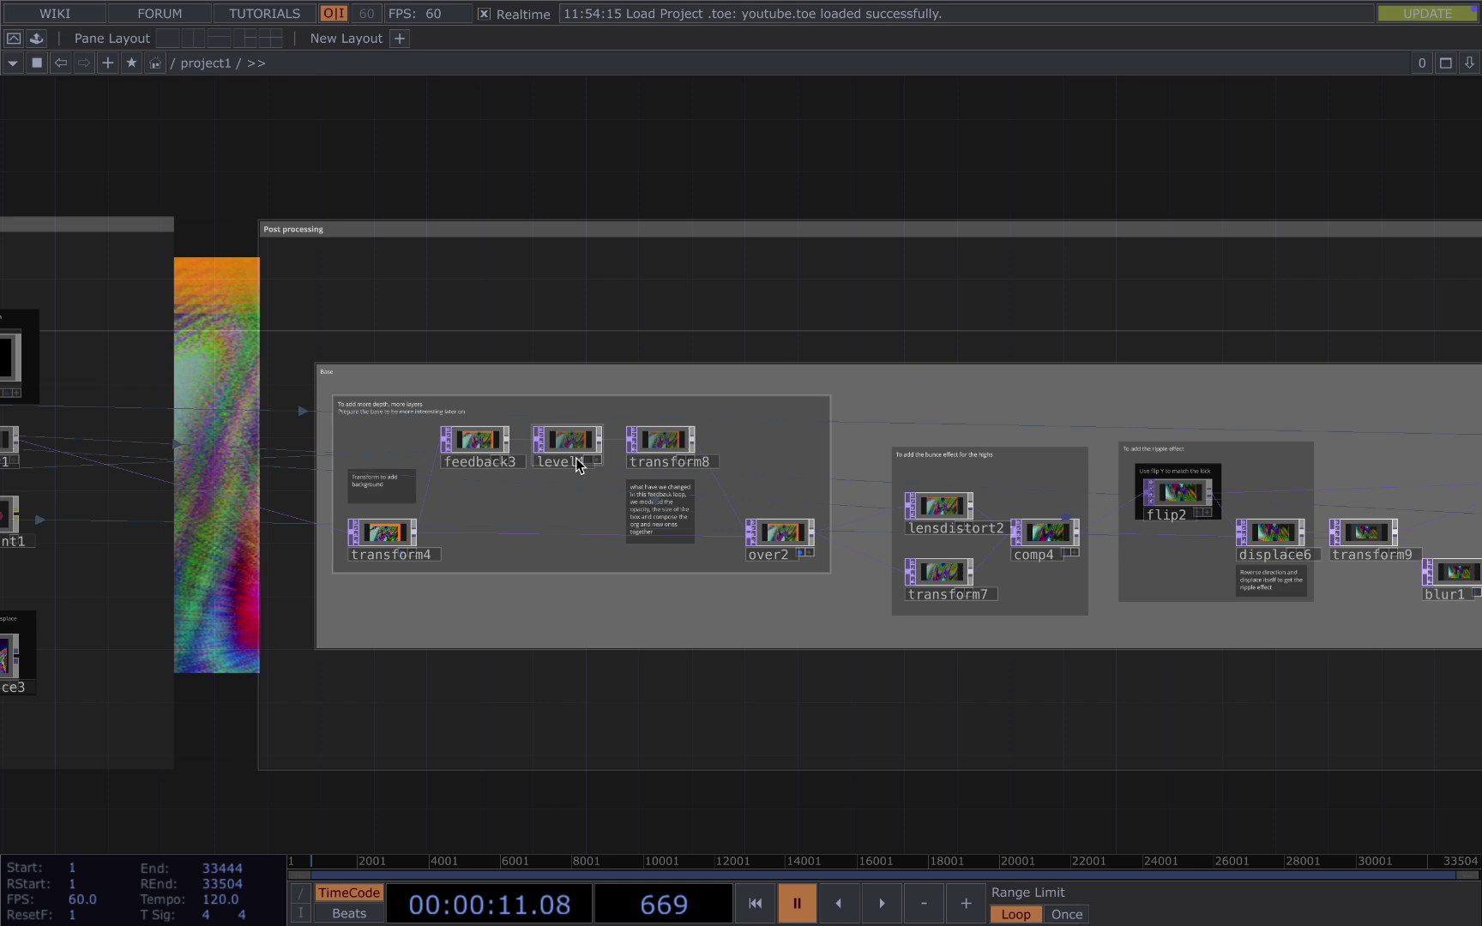
scroll(749, 581, down, 3)
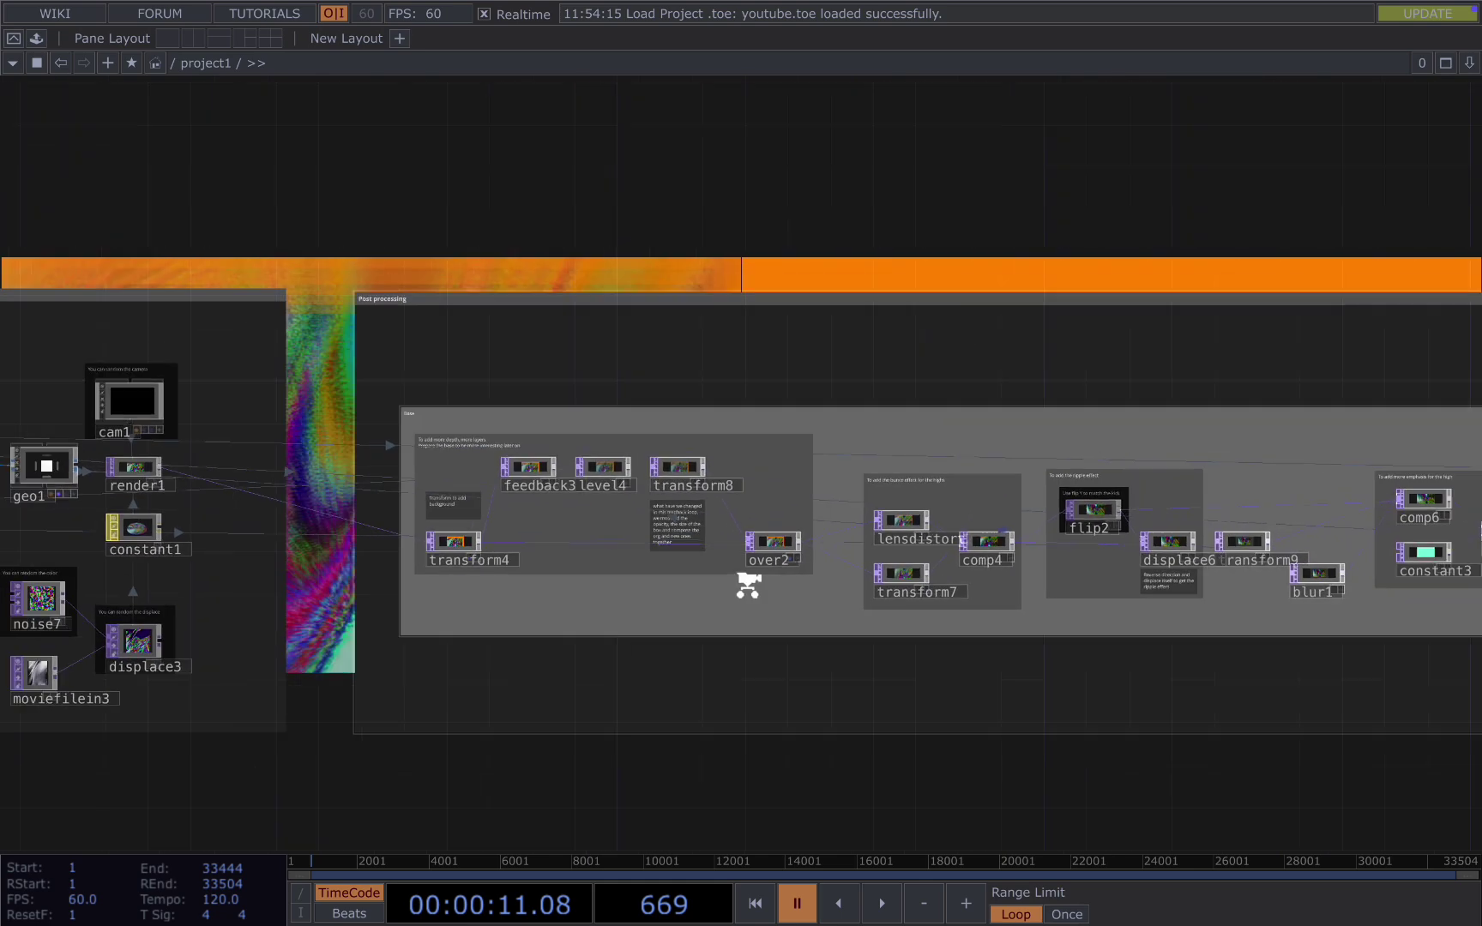
Step: Play the timeline briefly to compare the background outputs of transform4 and over2
drag(989, 267, 877, 517)
key(space)
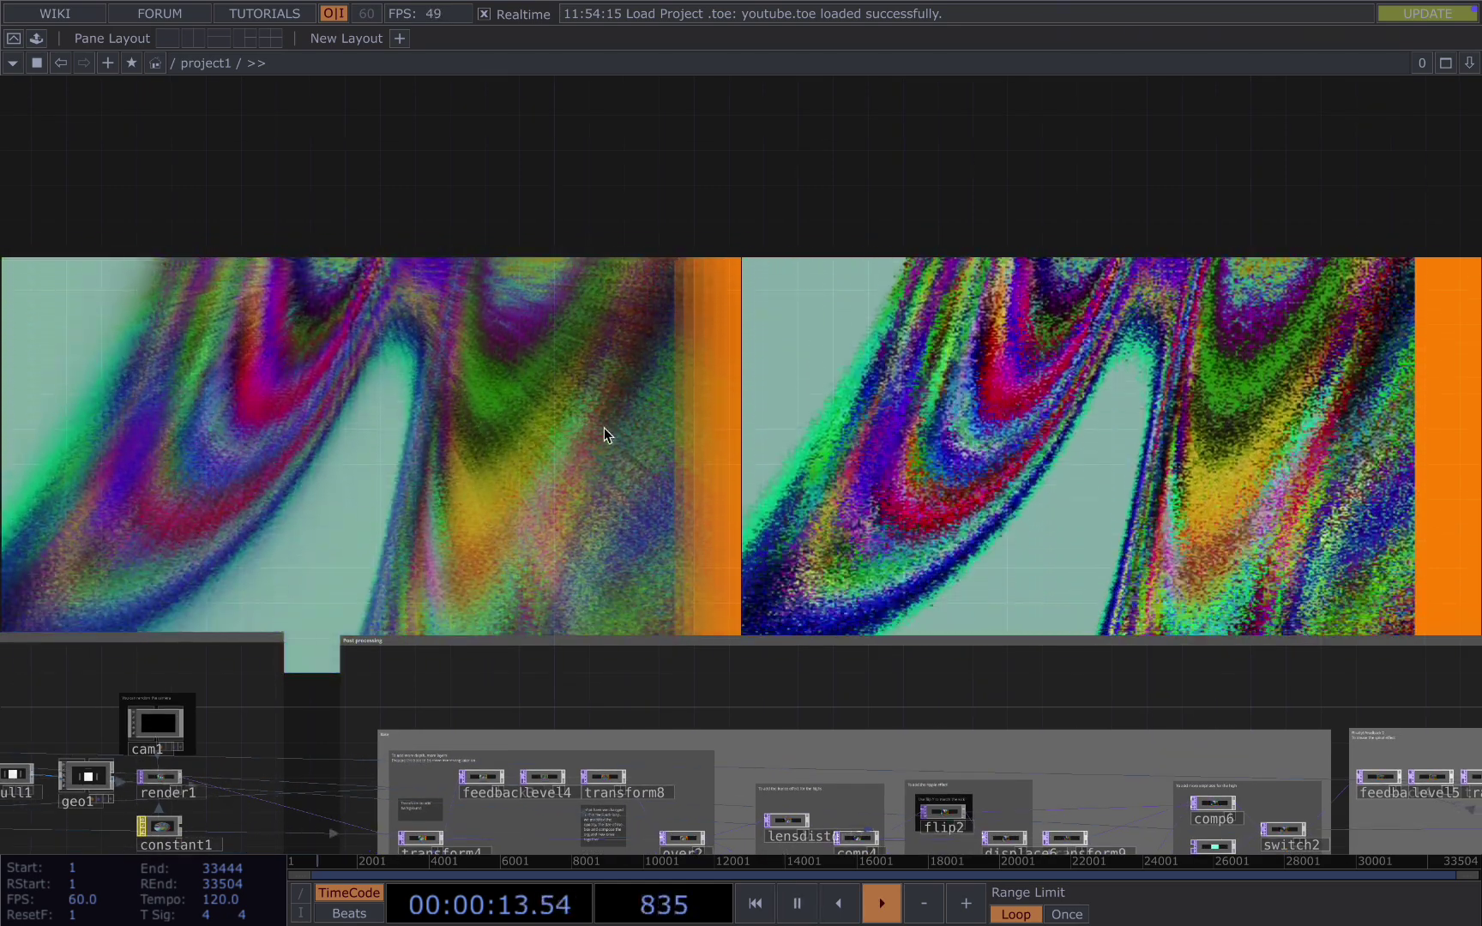
key(space)
Step: Turn off transform4's background display and show comp4 from the highs effect group alongside over2
drag(801, 403, 817, 231)
drag(609, 665, 619, 605)
scroll(523, 647, up, 8)
scroll(413, 601, down, 5)
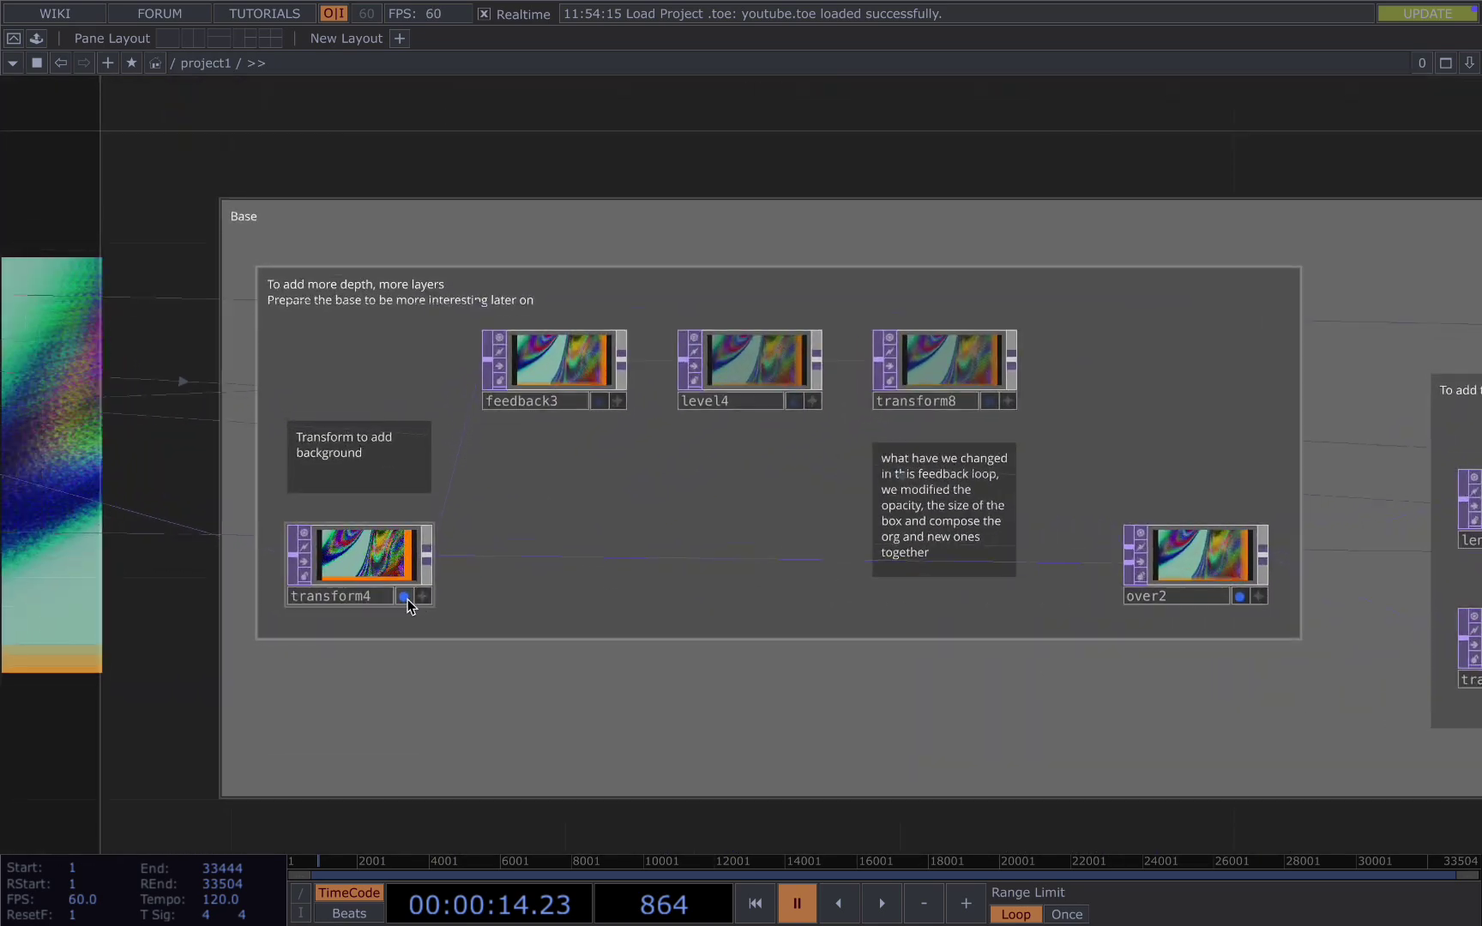
scroll(1026, 304, down, 5)
scroll(1060, 299, down, 2)
drag(1057, 204, 804, 248)
scroll(917, 458, up, 5)
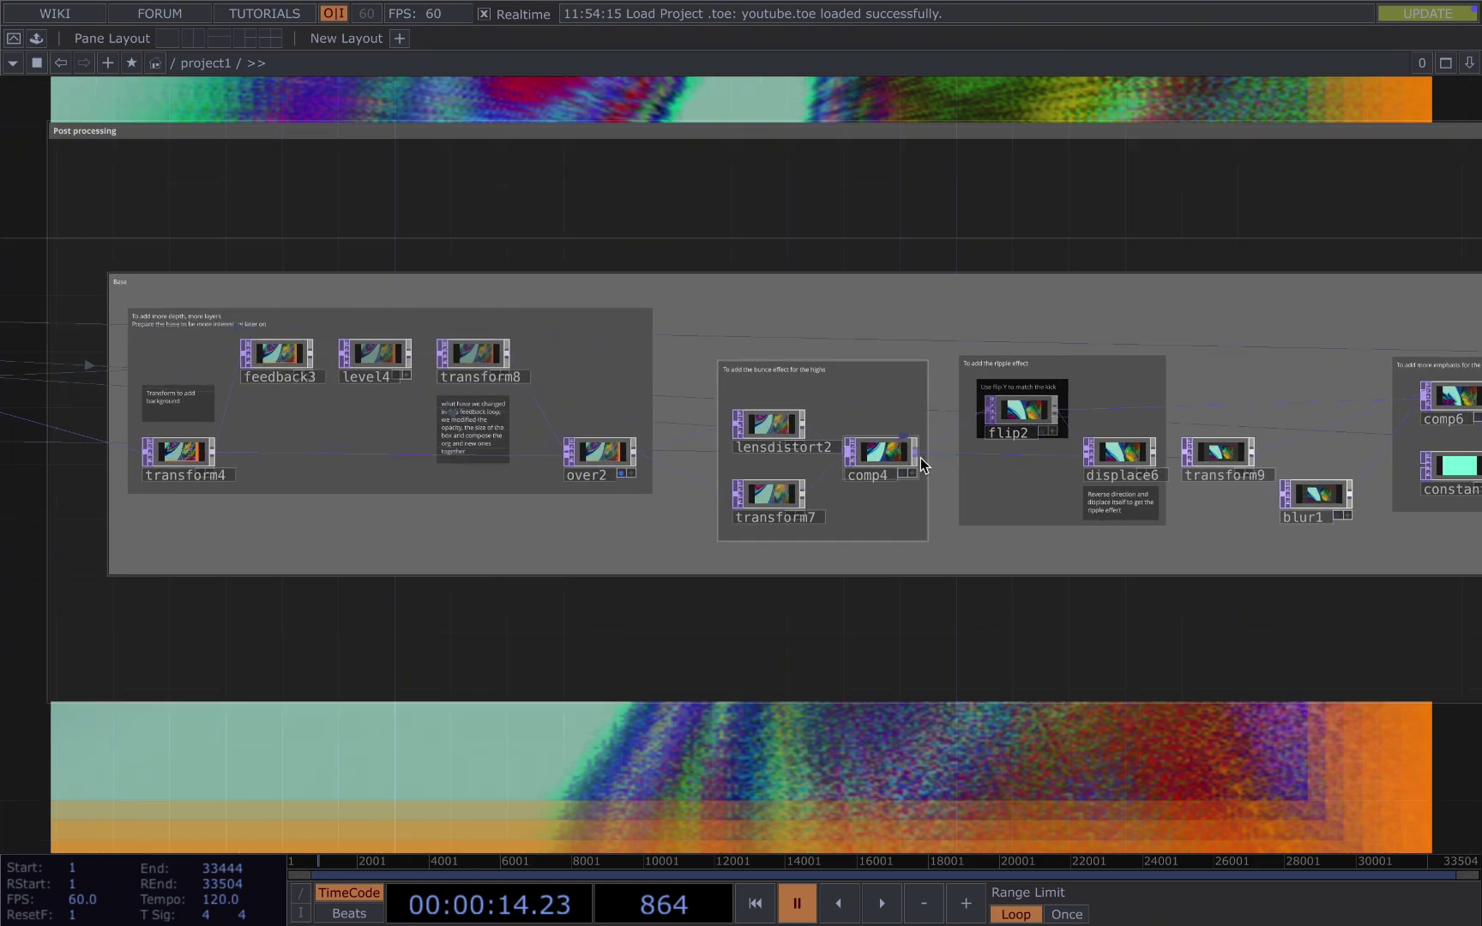
scroll(916, 471, up, 3)
scroll(894, 480, down, 6)
Step: Play the timeline briefly to compare the background outputs of over2 and comp4
drag(923, 225, 948, 538)
key(space)
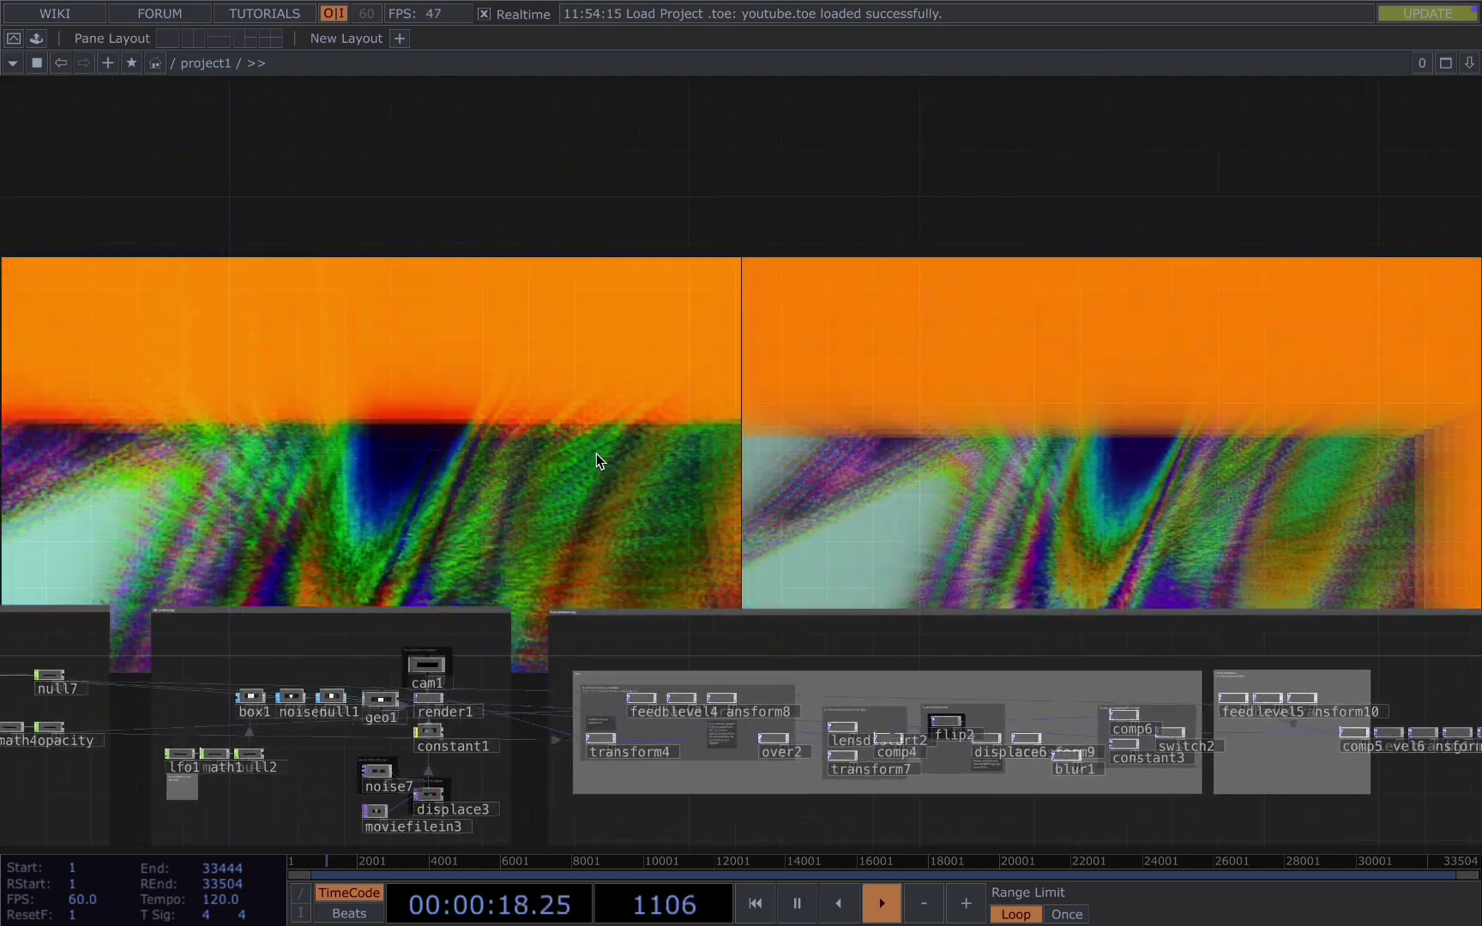
key(space)
Step: Turn off over2's background display and show displace6 from the ripple effect group alongside comp4
drag(868, 489, 744, 339)
scroll(884, 510, up, 5)
scroll(469, 684, up, 3)
scroll(470, 684, up, 4)
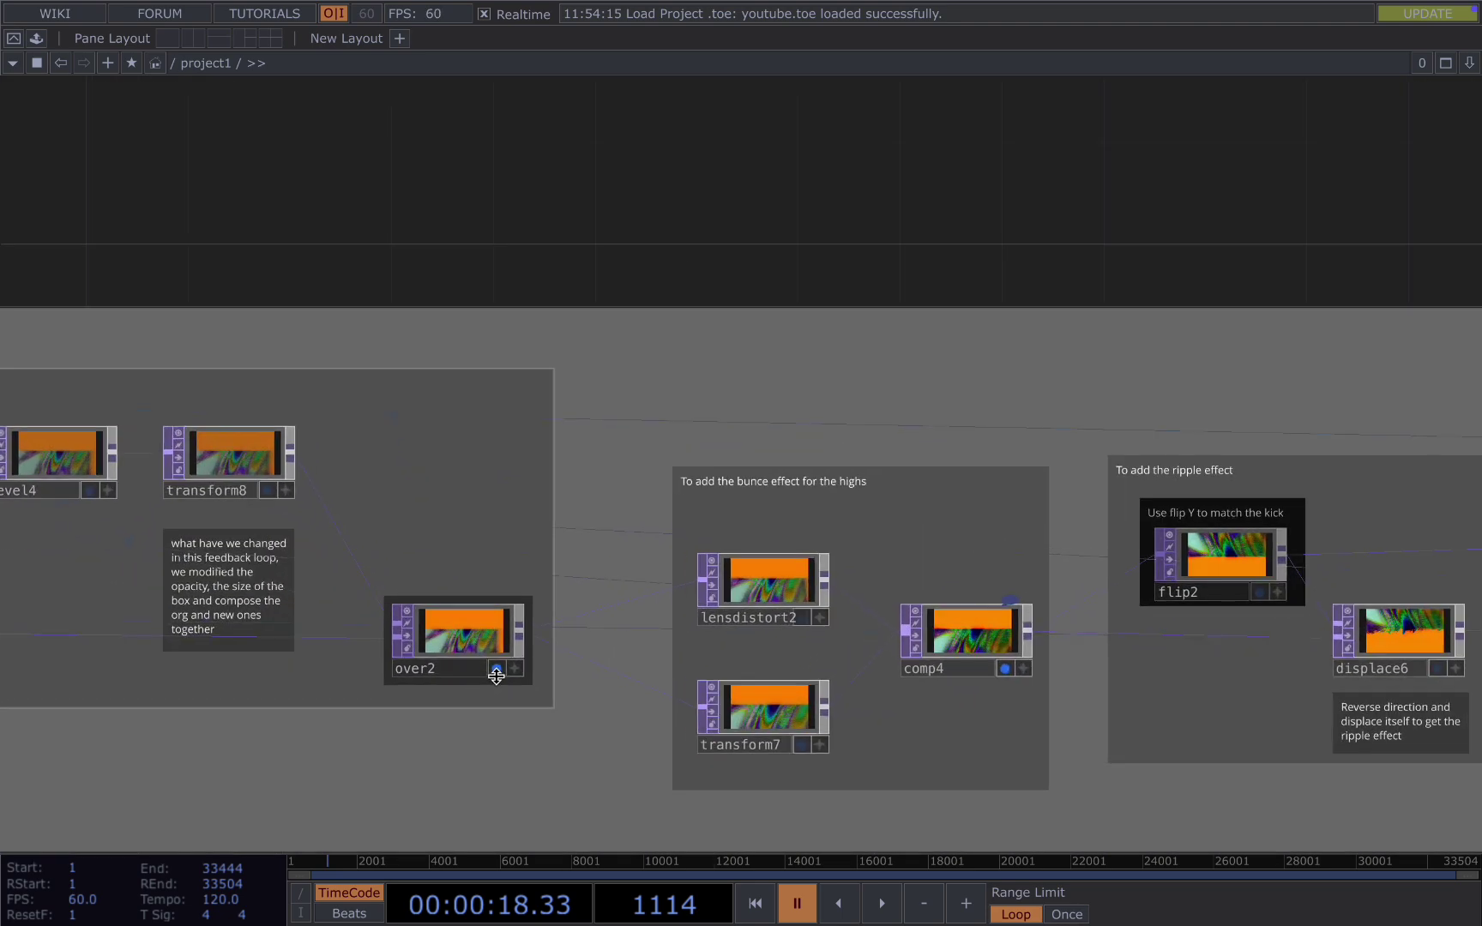
click(489, 676)
scroll(492, 662, down, 2)
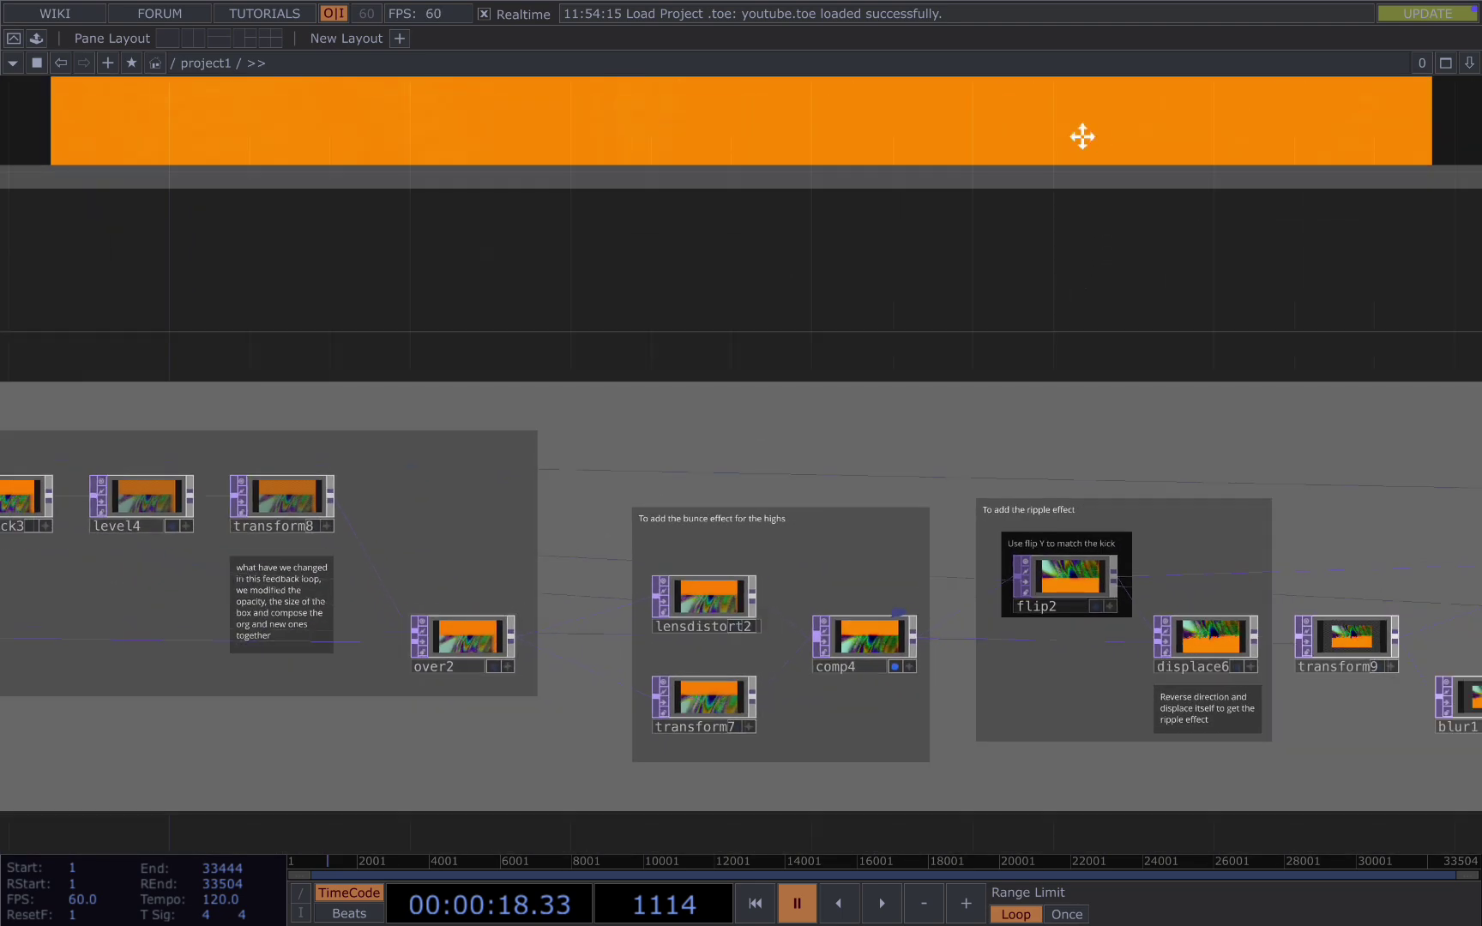
drag(1052, 137, 787, 165)
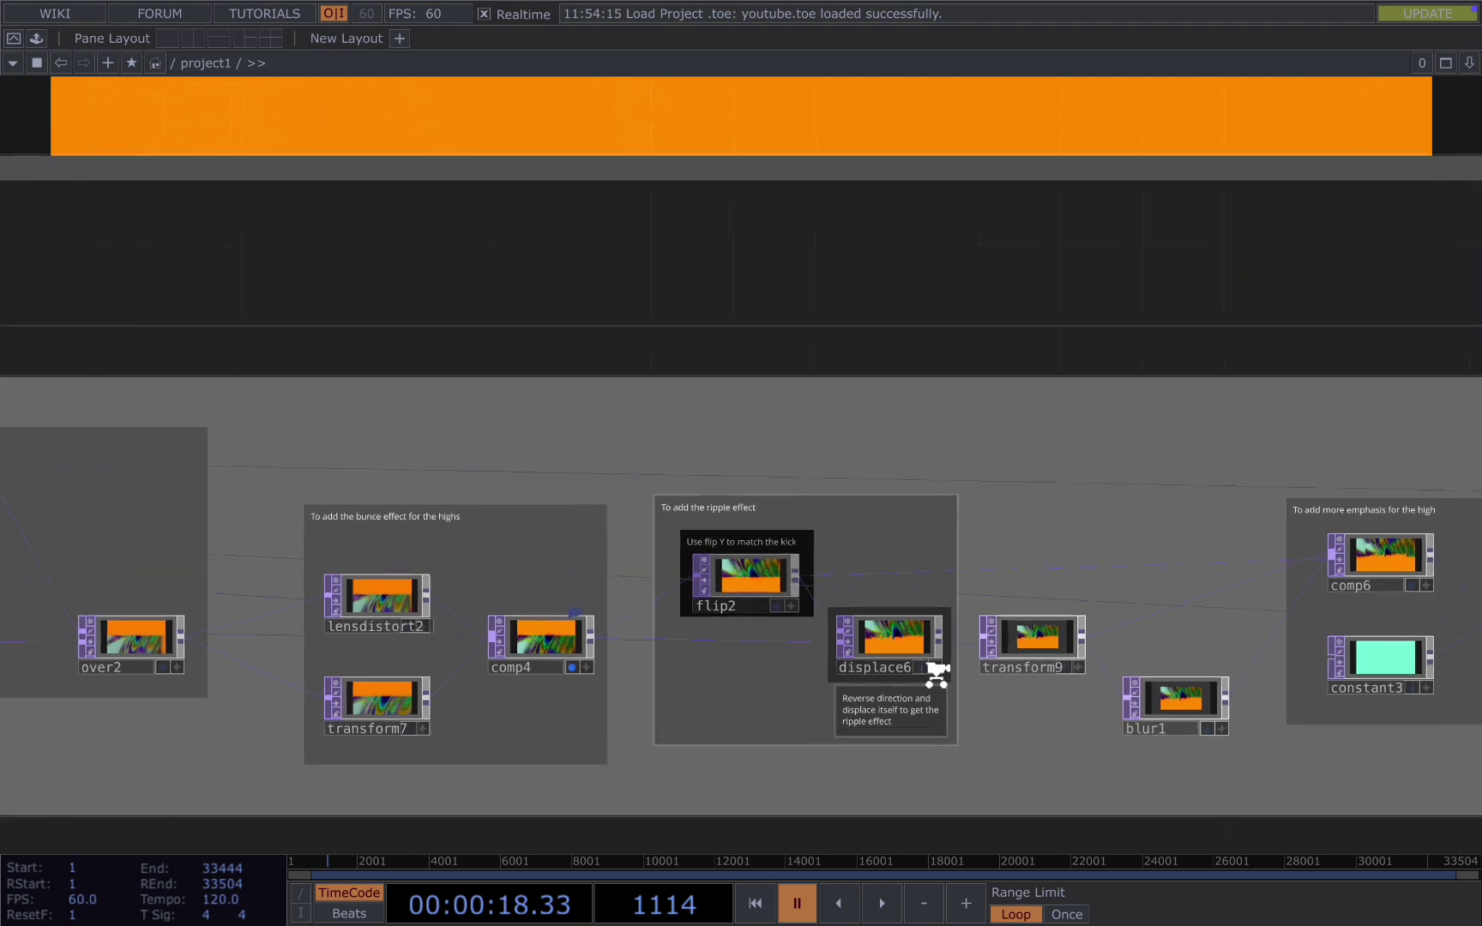
scroll(935, 682, up, 1)
scroll(924, 672, down, 5)
scroll(952, 525, up, 3)
drag(949, 518, 845, 482)
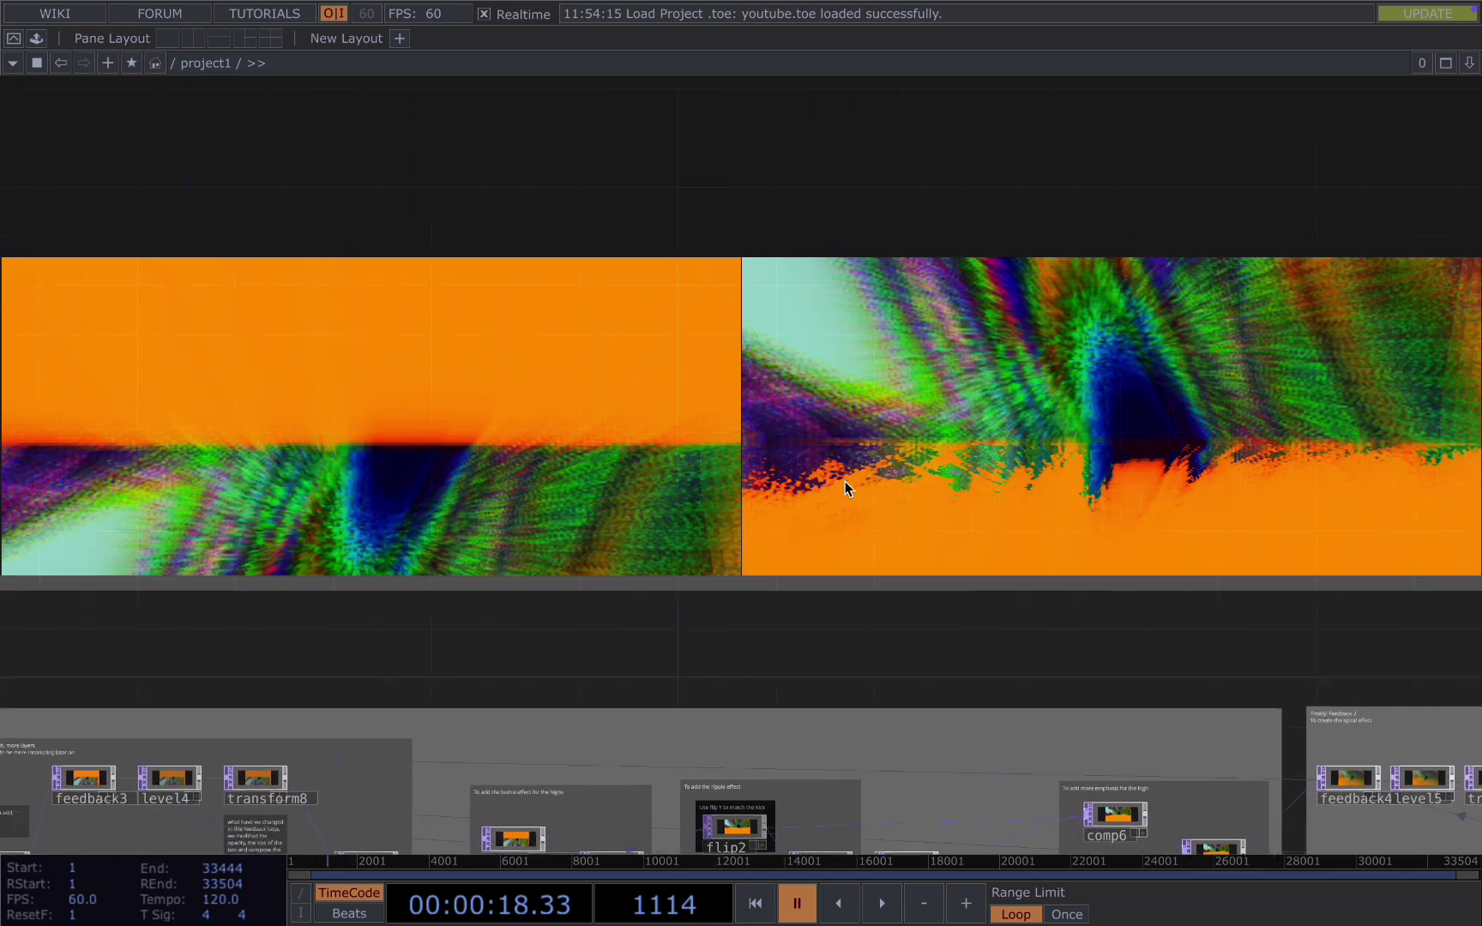
Step: Play the timeline briefly to compare the background outputs of comp4 and displace6
scroll(845, 482, down, 3)
drag(883, 399, 869, 551)
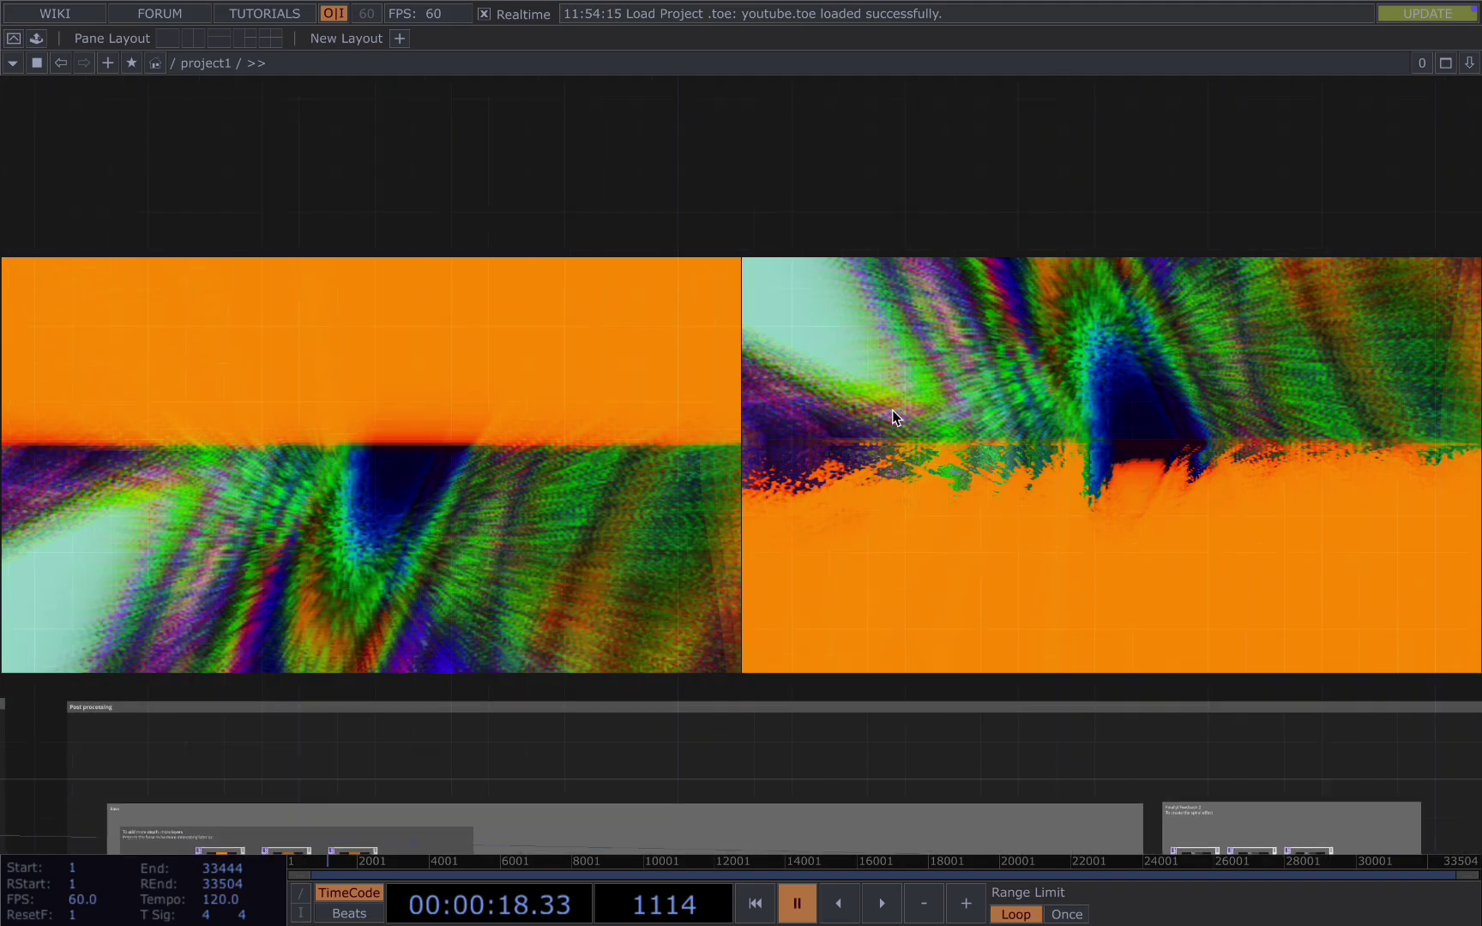
key(space)
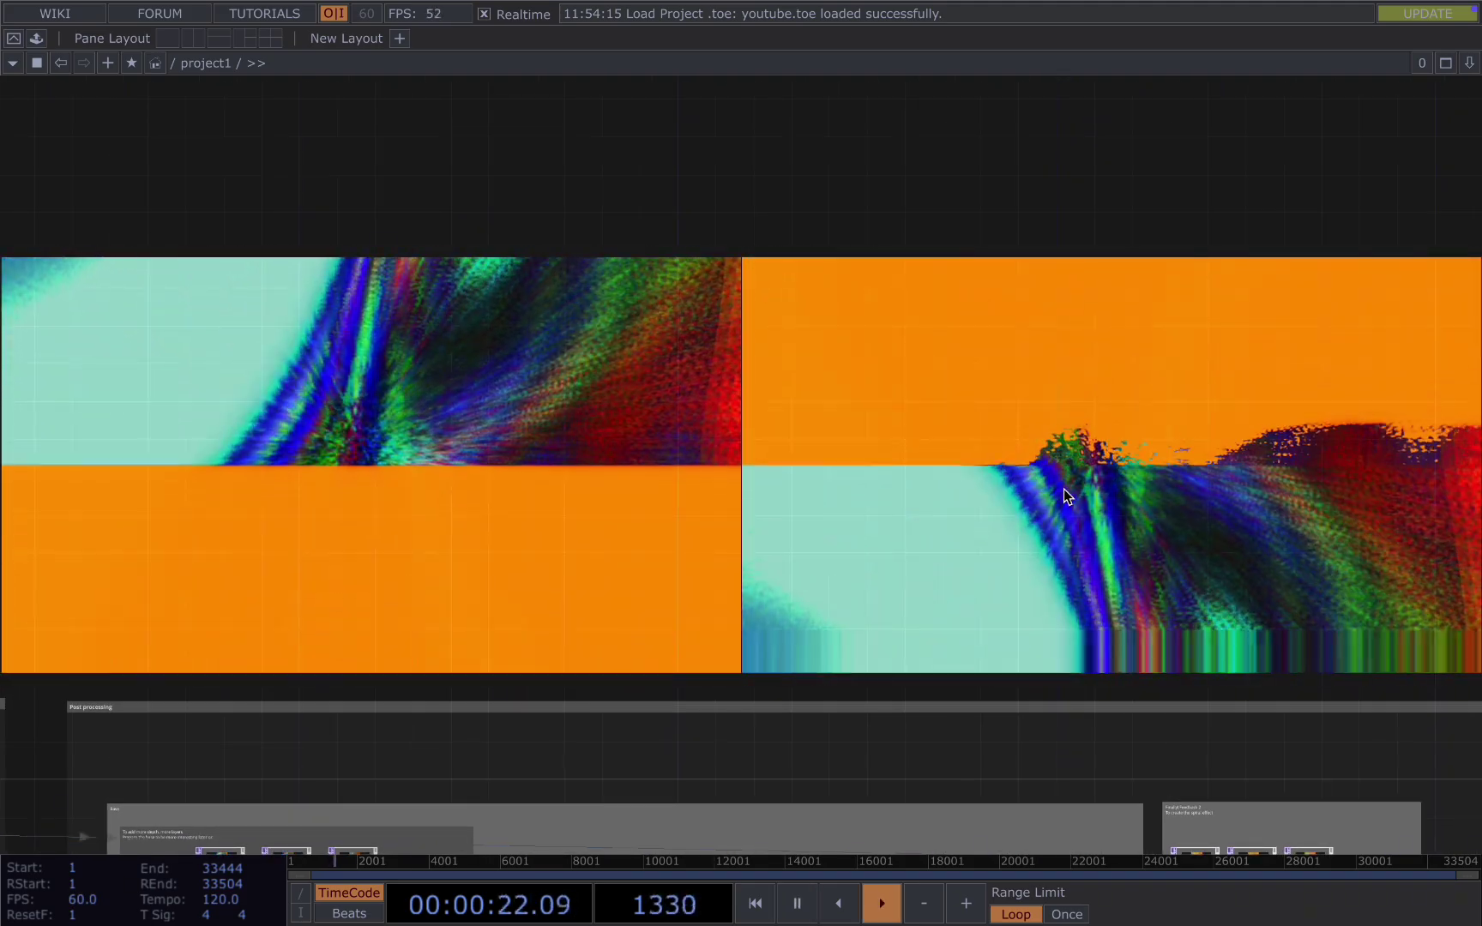
key(space)
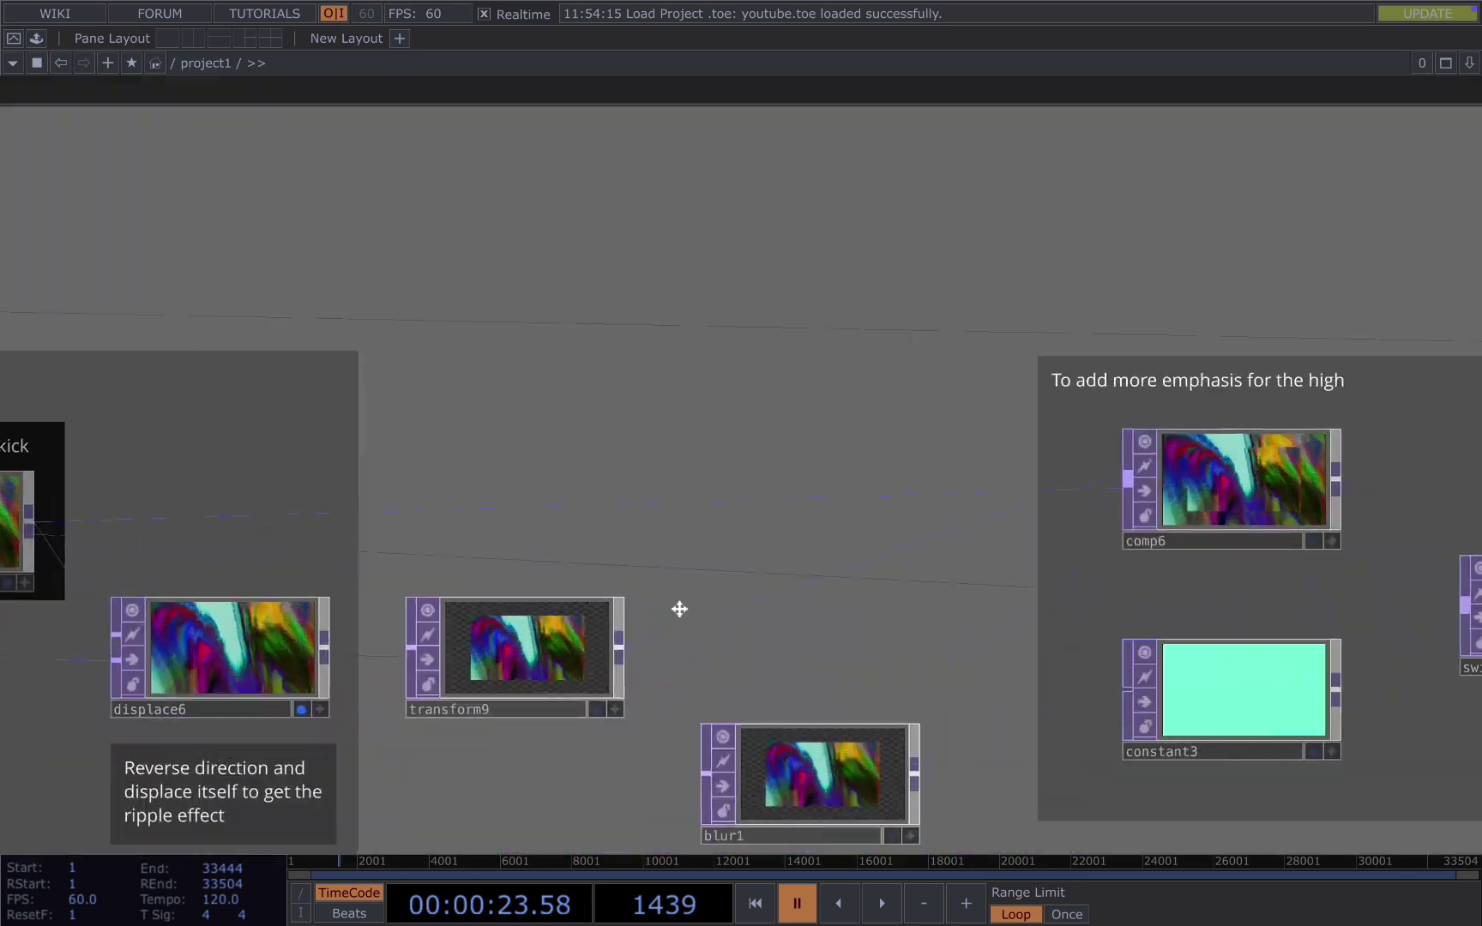
Step: Show switch2 in the background instead of displace6 and play the timeline to compare it with comp4, pausing on the high emphasis
scroll(322, 736, up, 1)
scroll(323, 736, down, 1)
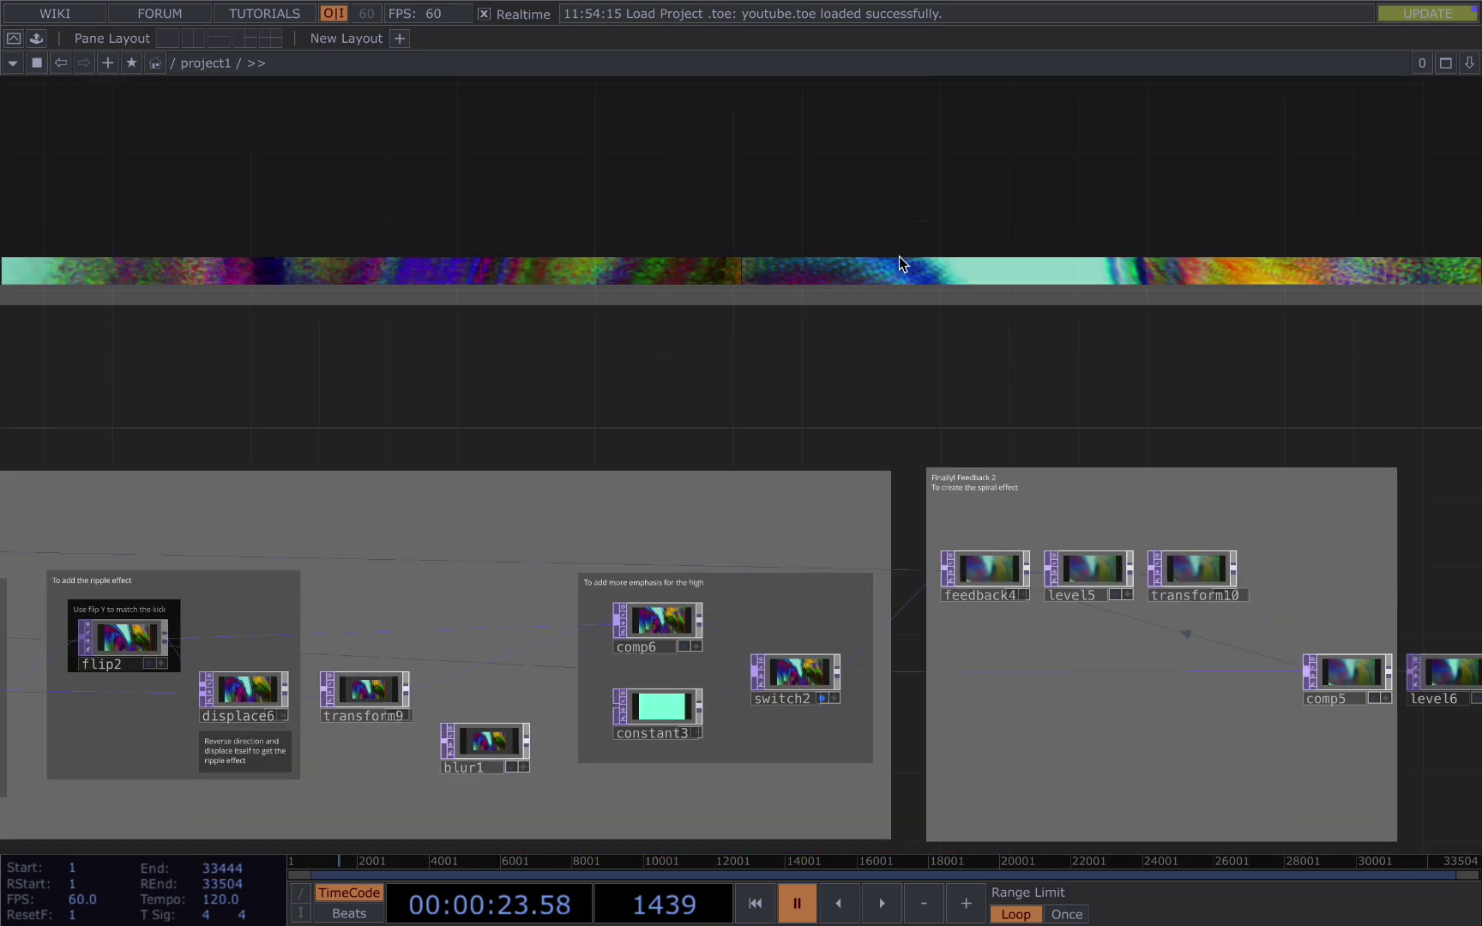
scroll(934, 255, down, 1)
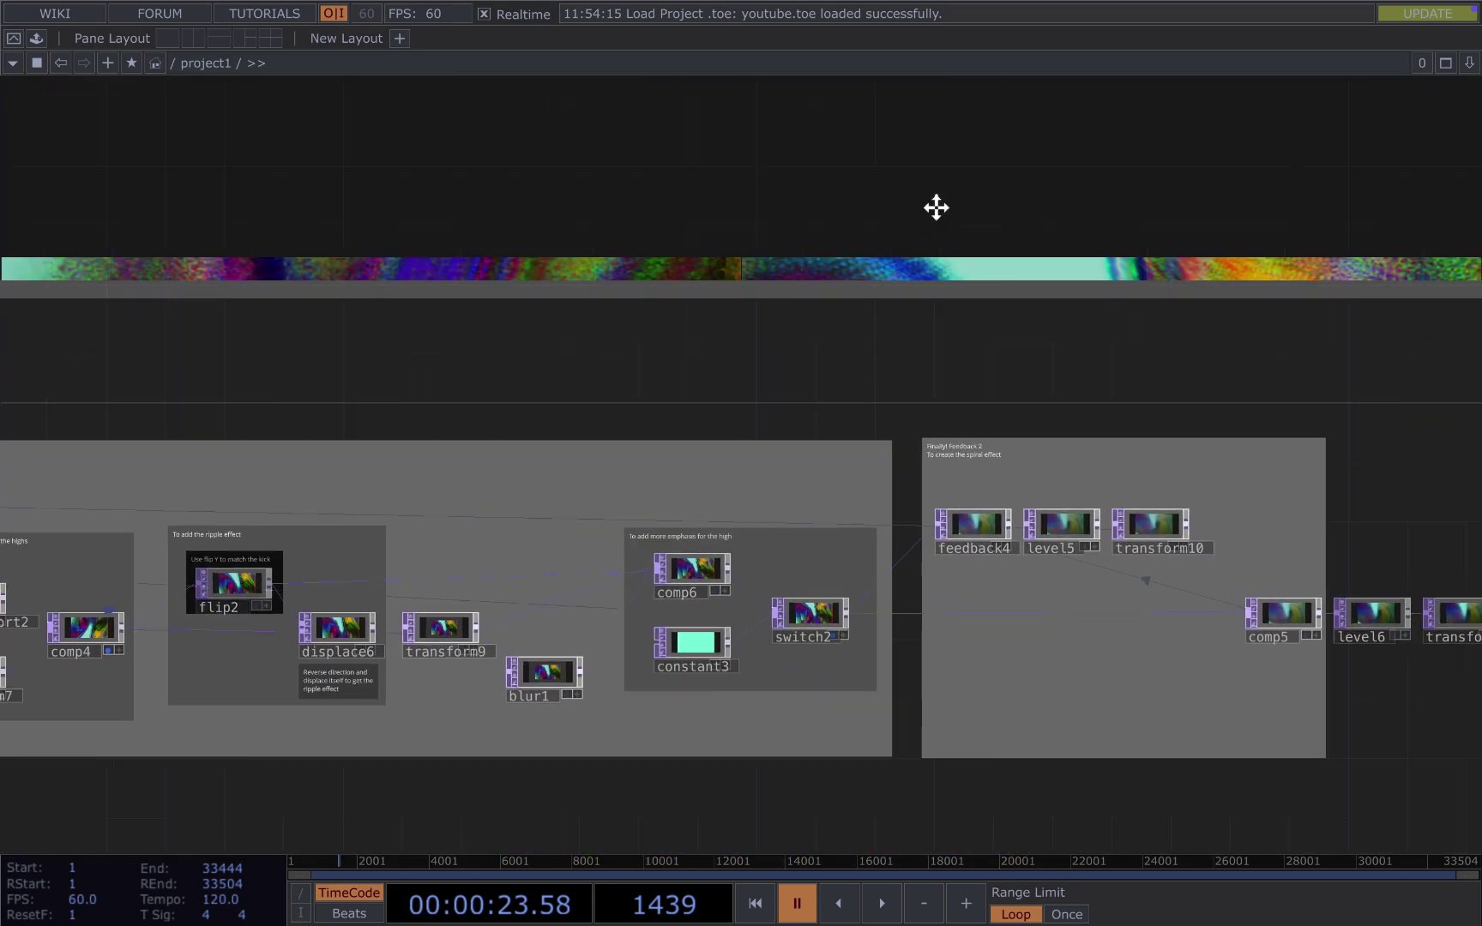
scroll(934, 254, up, 8)
scroll(903, 487, down, 2)
drag(929, 458, 925, 523)
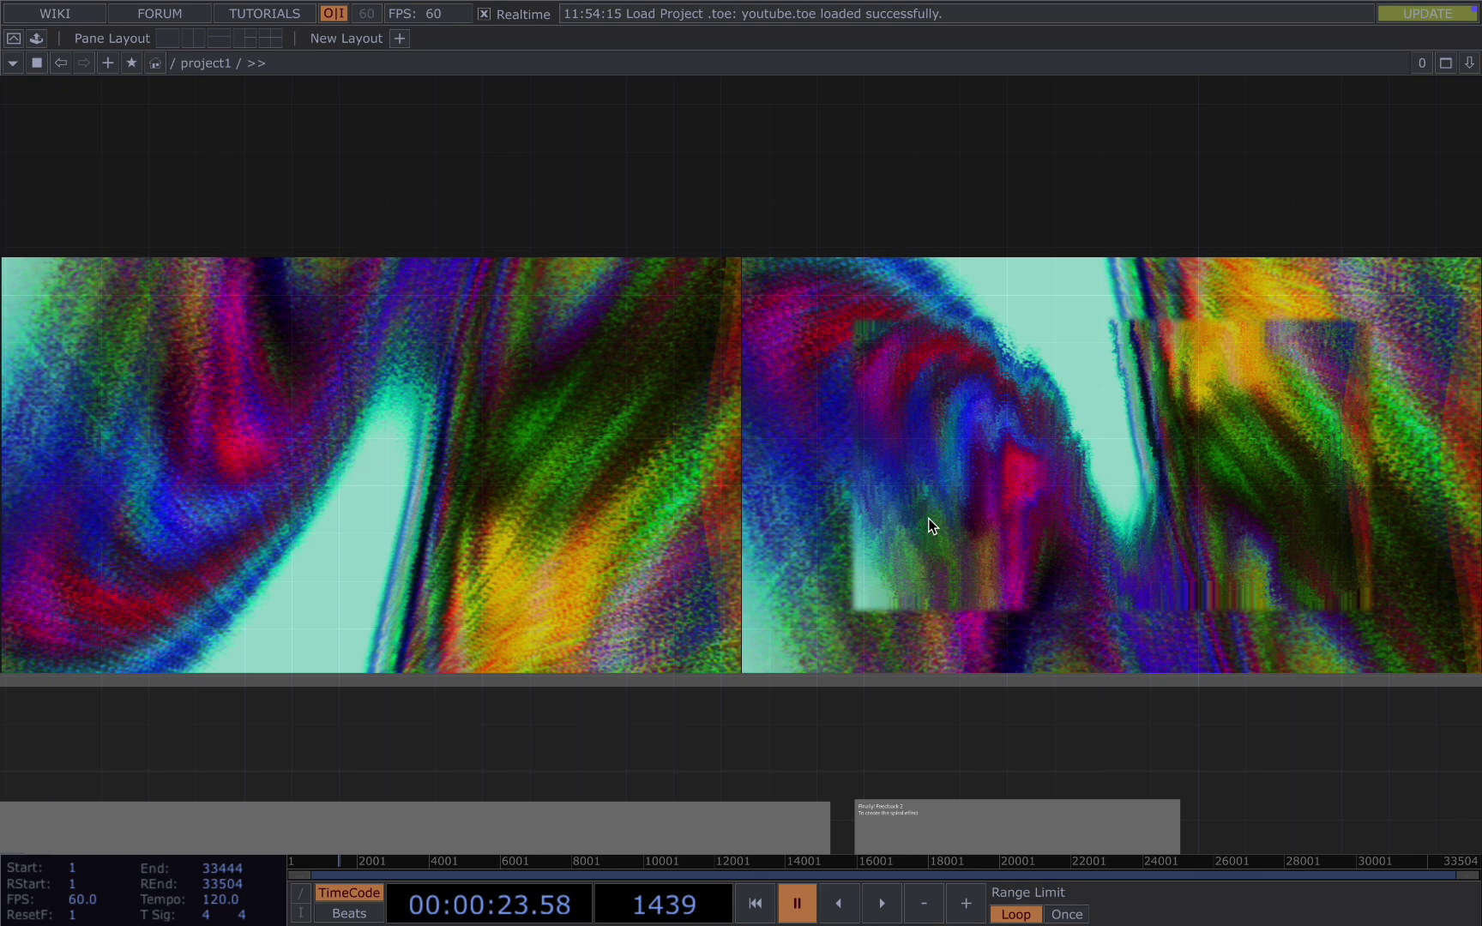
scroll(927, 518, down, 2)
drag(927, 517, 947, 546)
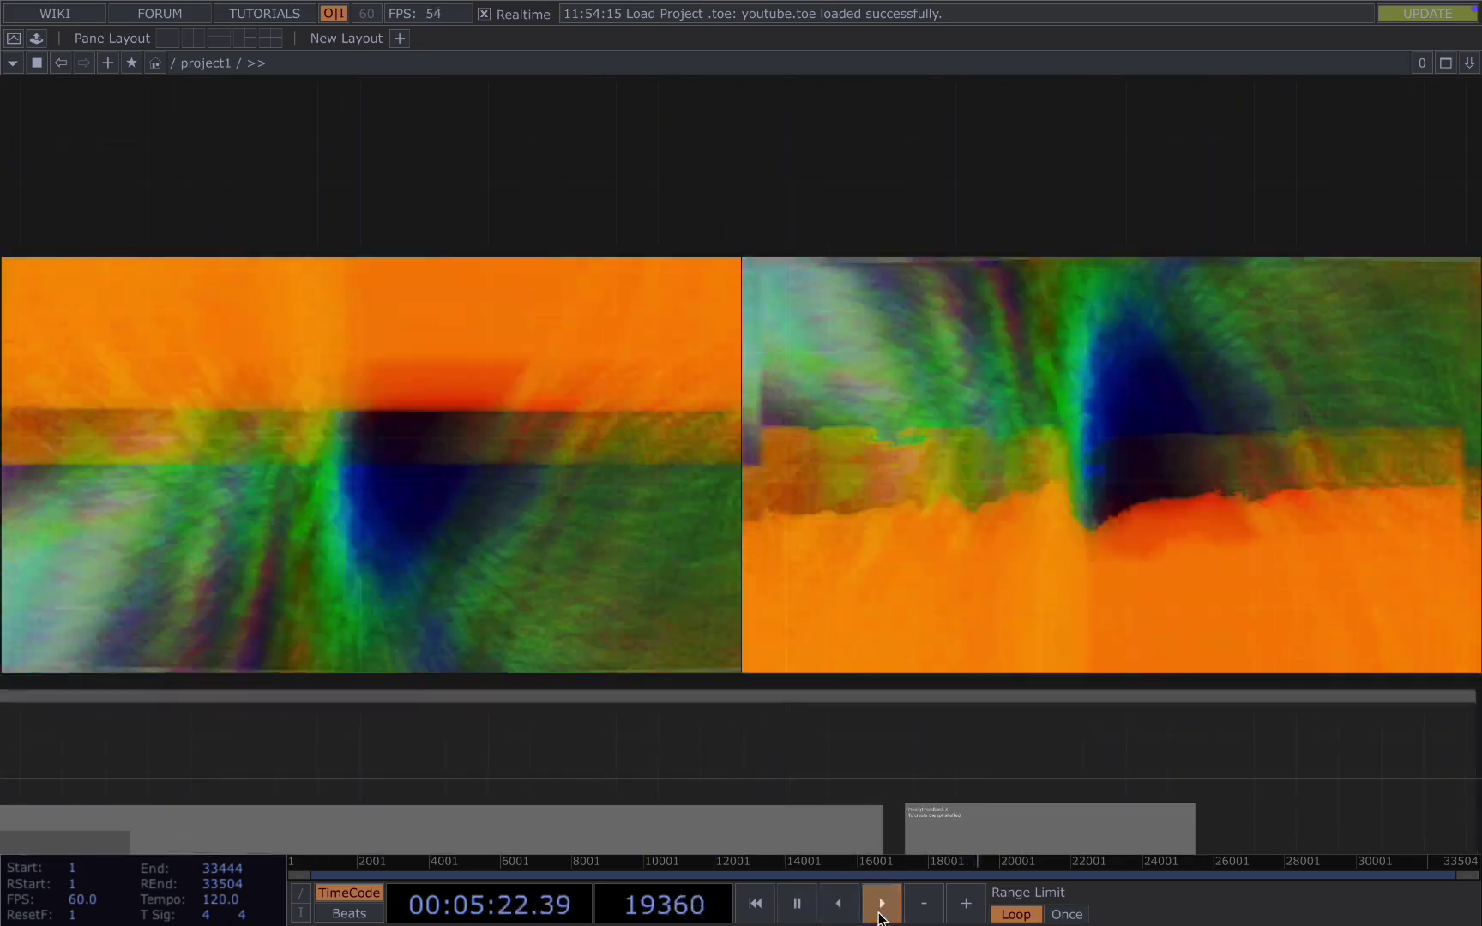
click(877, 892)
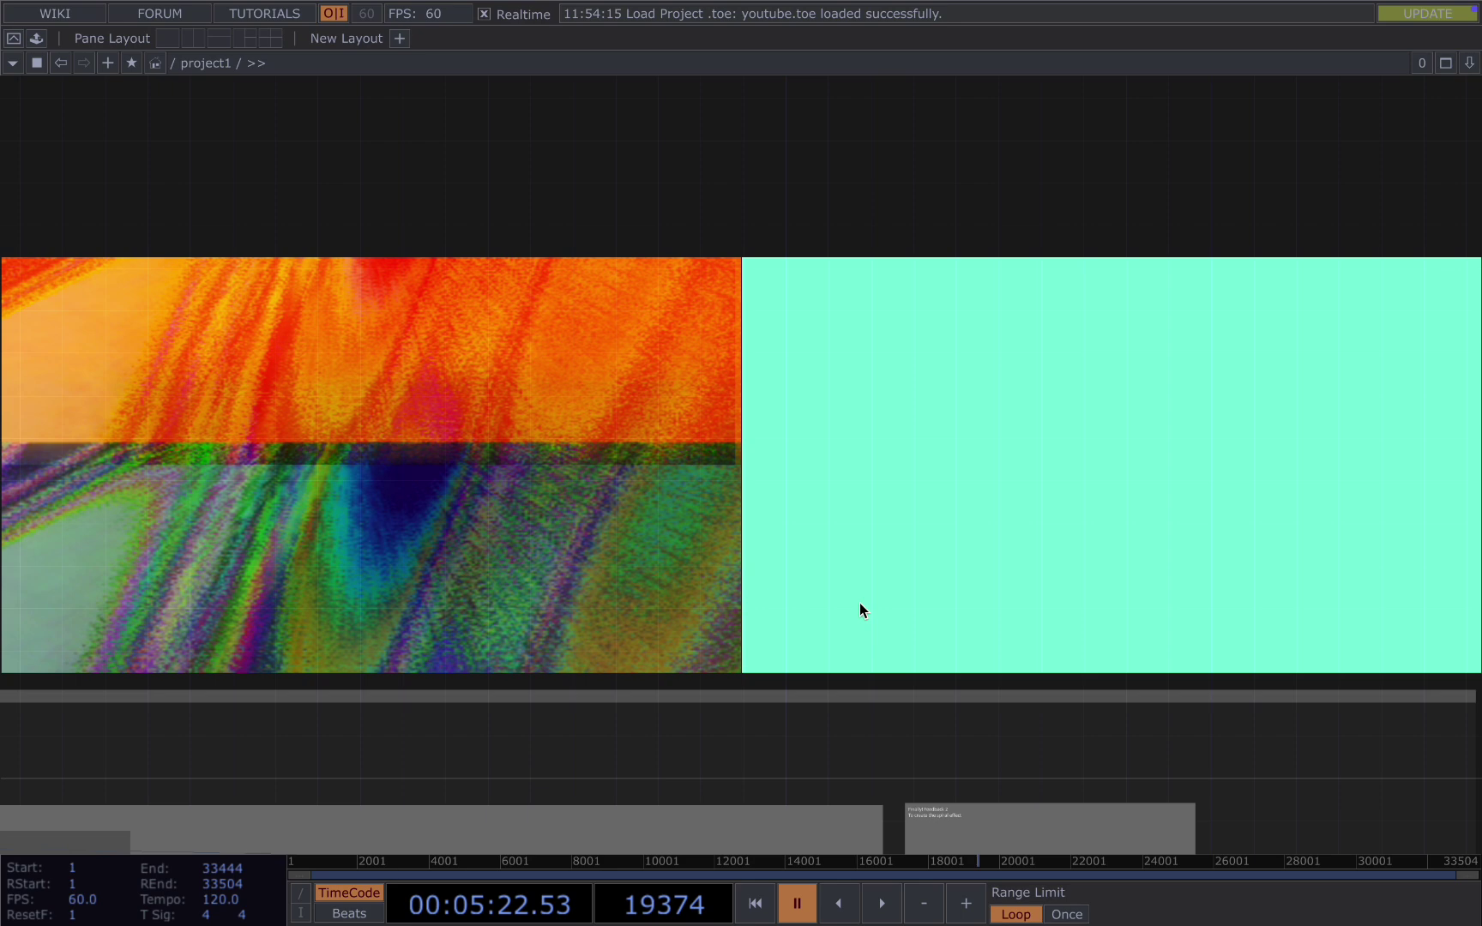
Step: Examine the second feedback group for the spiral effect and the chain from comp5 to moviefileout2
drag(860, 603, 890, 497)
drag(886, 572, 826, 446)
drag(1081, 410, 1026, 271)
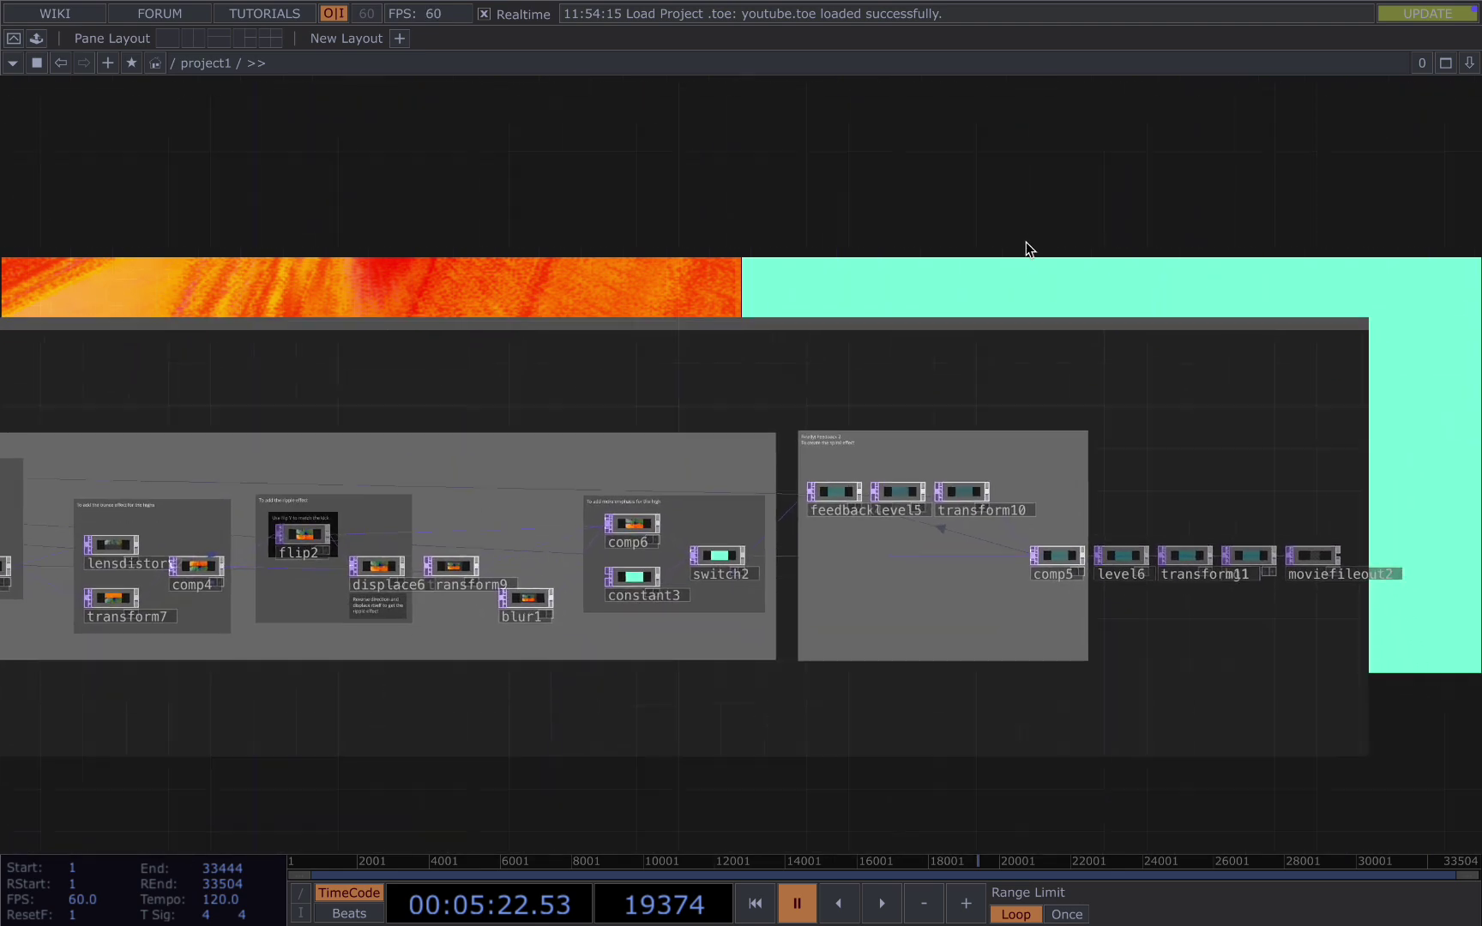
scroll(942, 549, down, 1)
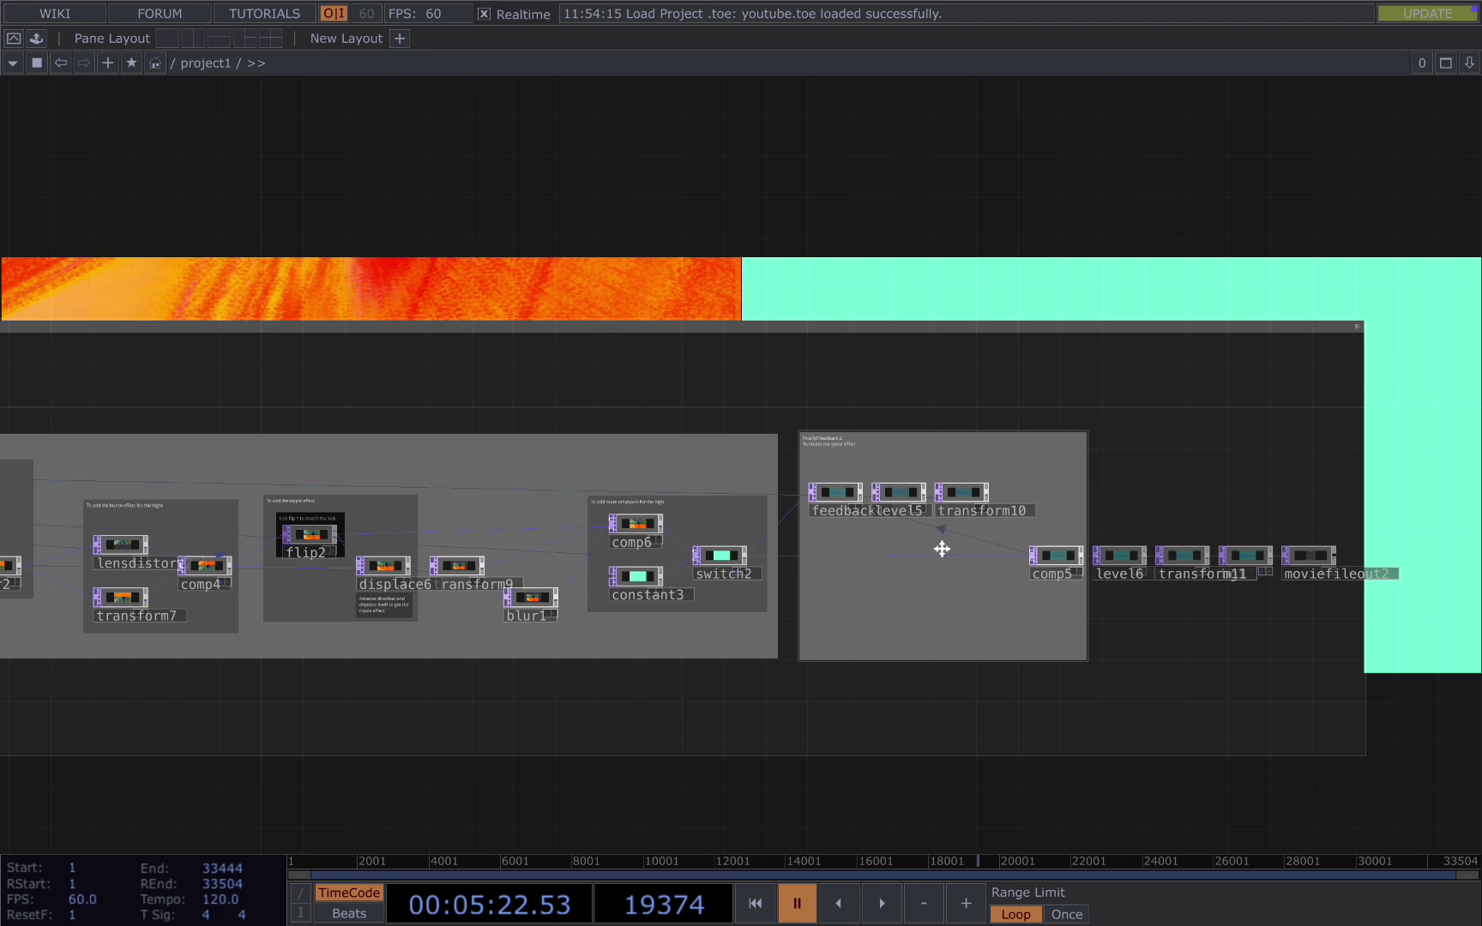
scroll(941, 549, down, 2)
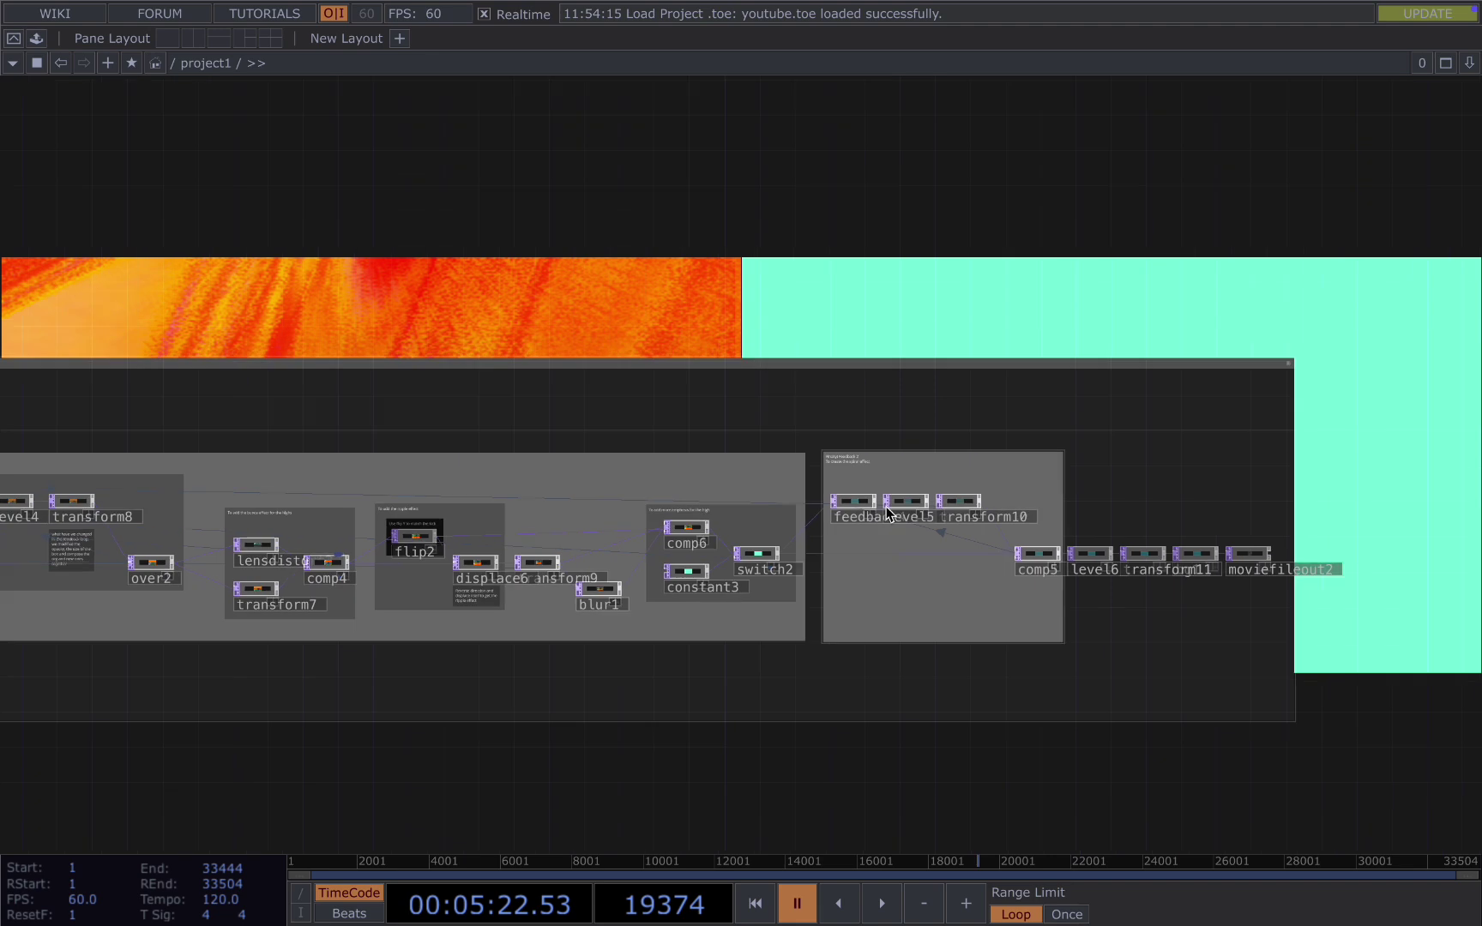
drag(859, 302, 1064, 284)
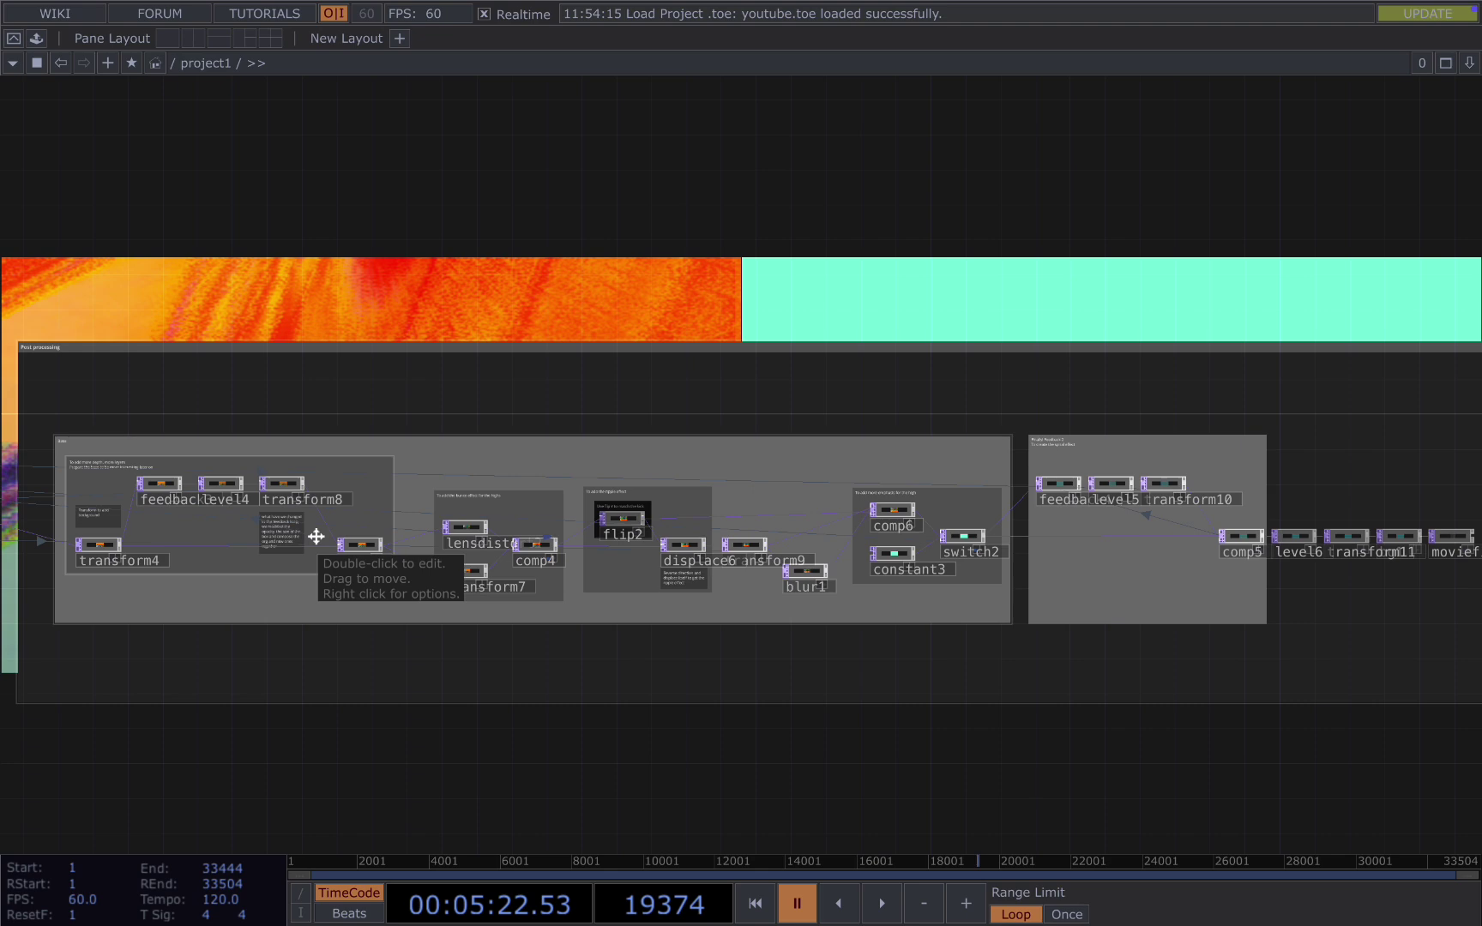
Step: Open level4's Post parameters in the first feedback group and inspect the expression driving its opacity
drag(420, 266, 620, 262)
drag(529, 277, 672, 277)
scroll(534, 508, up, 3)
key(p)
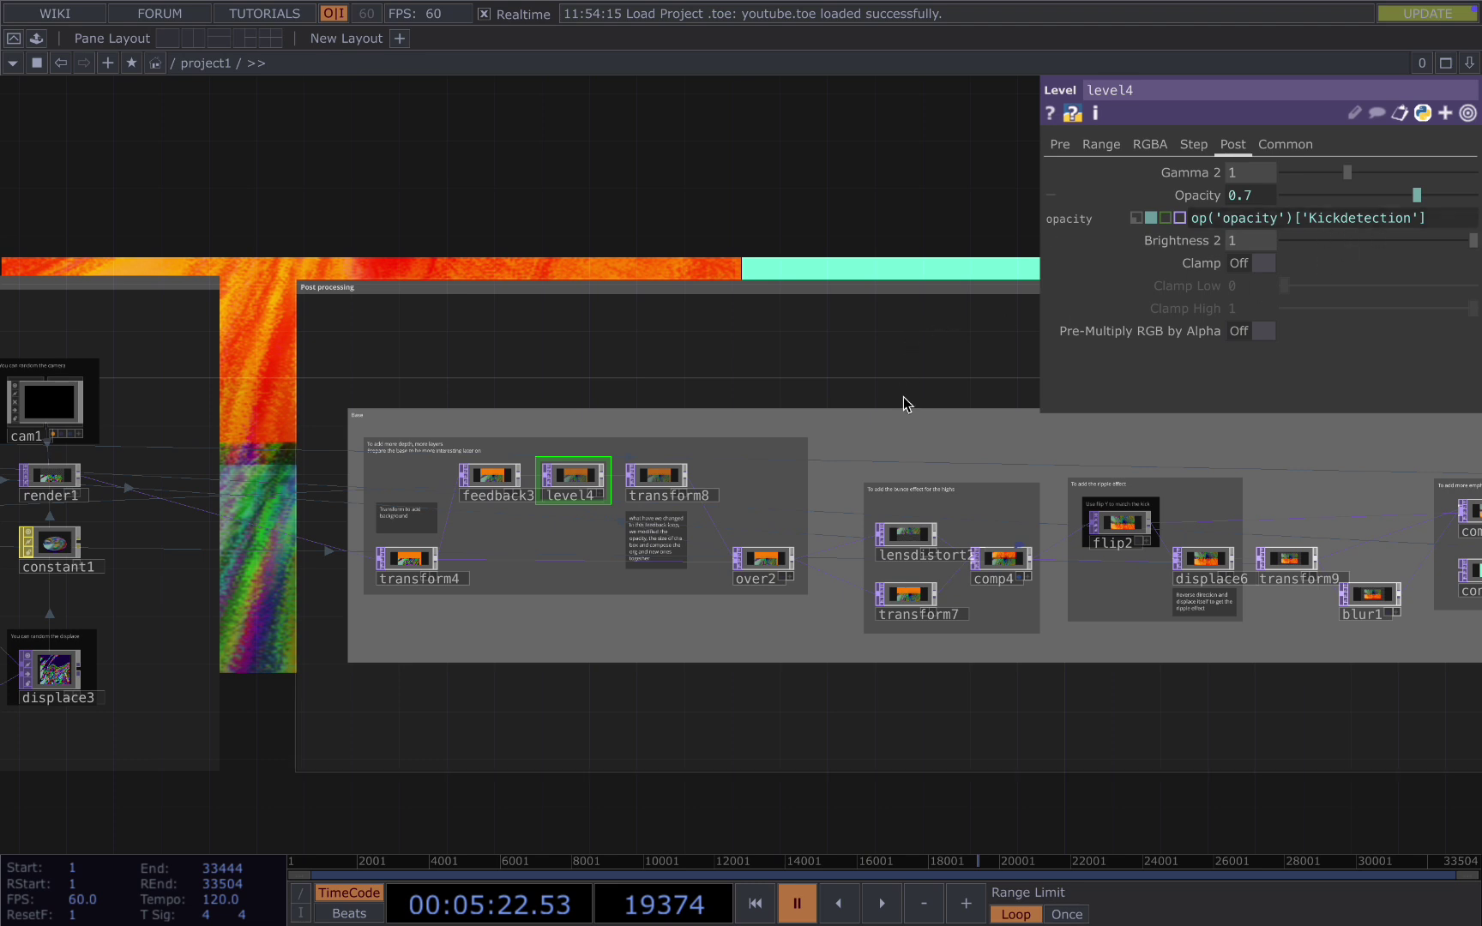
Step: Open lensdistort2's parameters and inspect the expression driving the second Optical Center value
scroll(896, 223, right, 4)
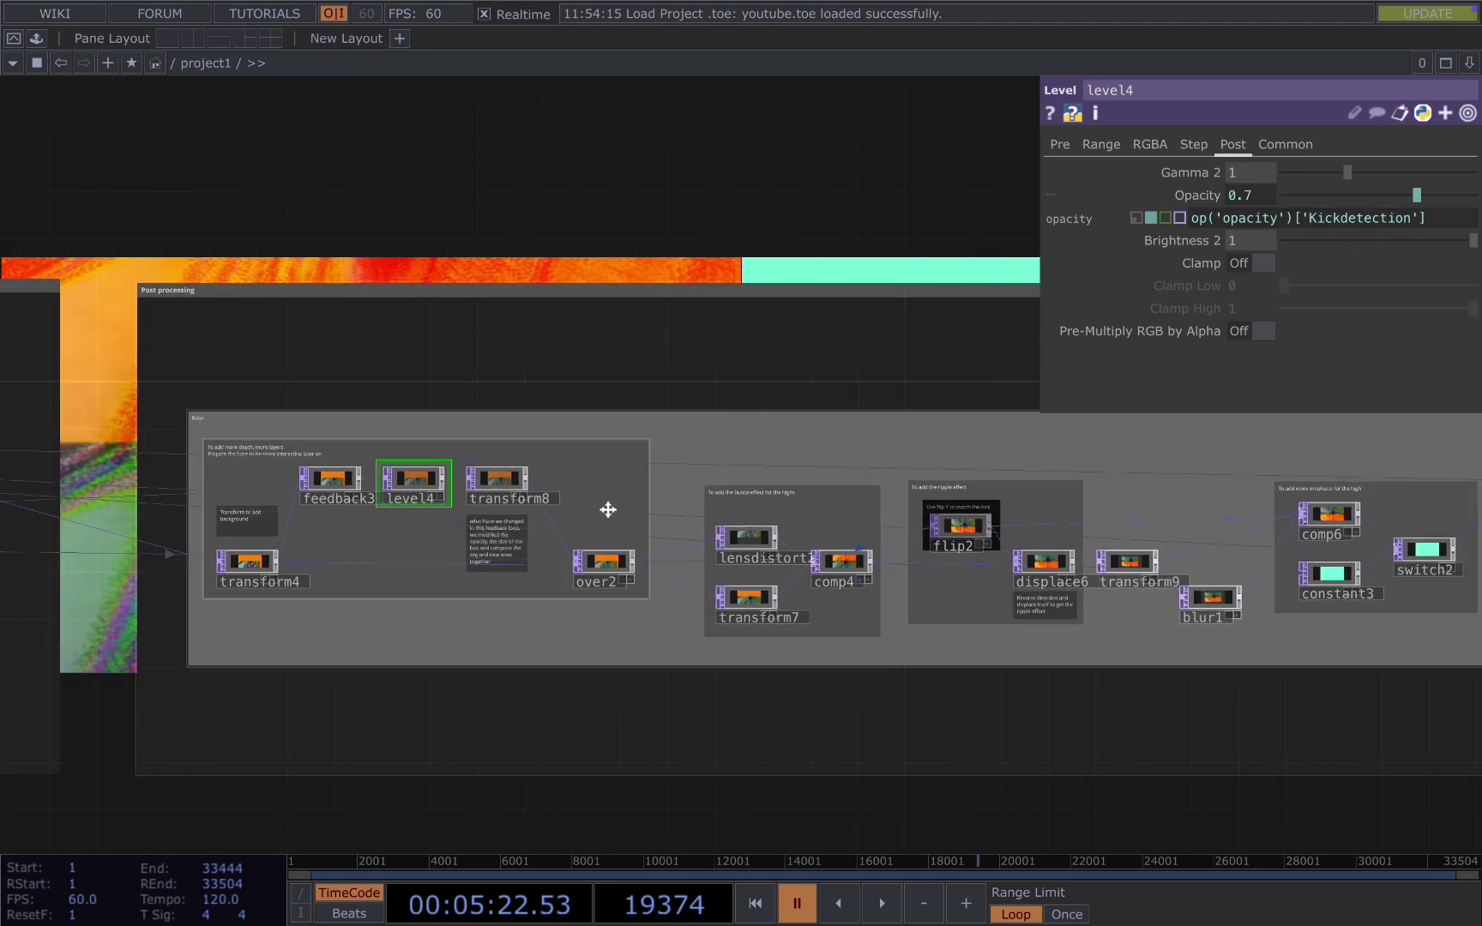
click(759, 544)
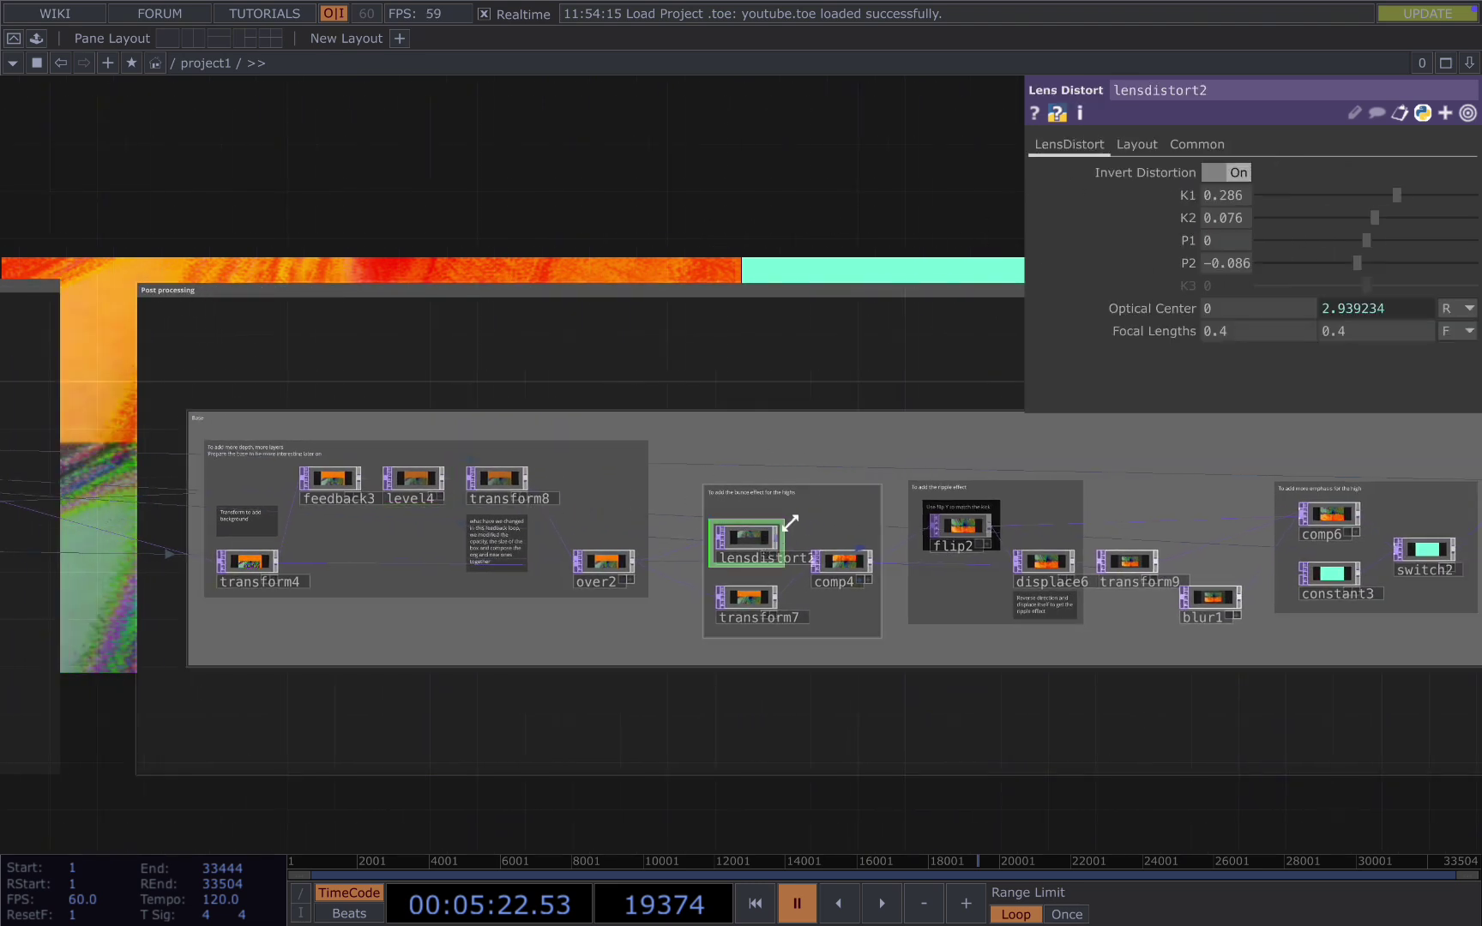
click(1390, 315)
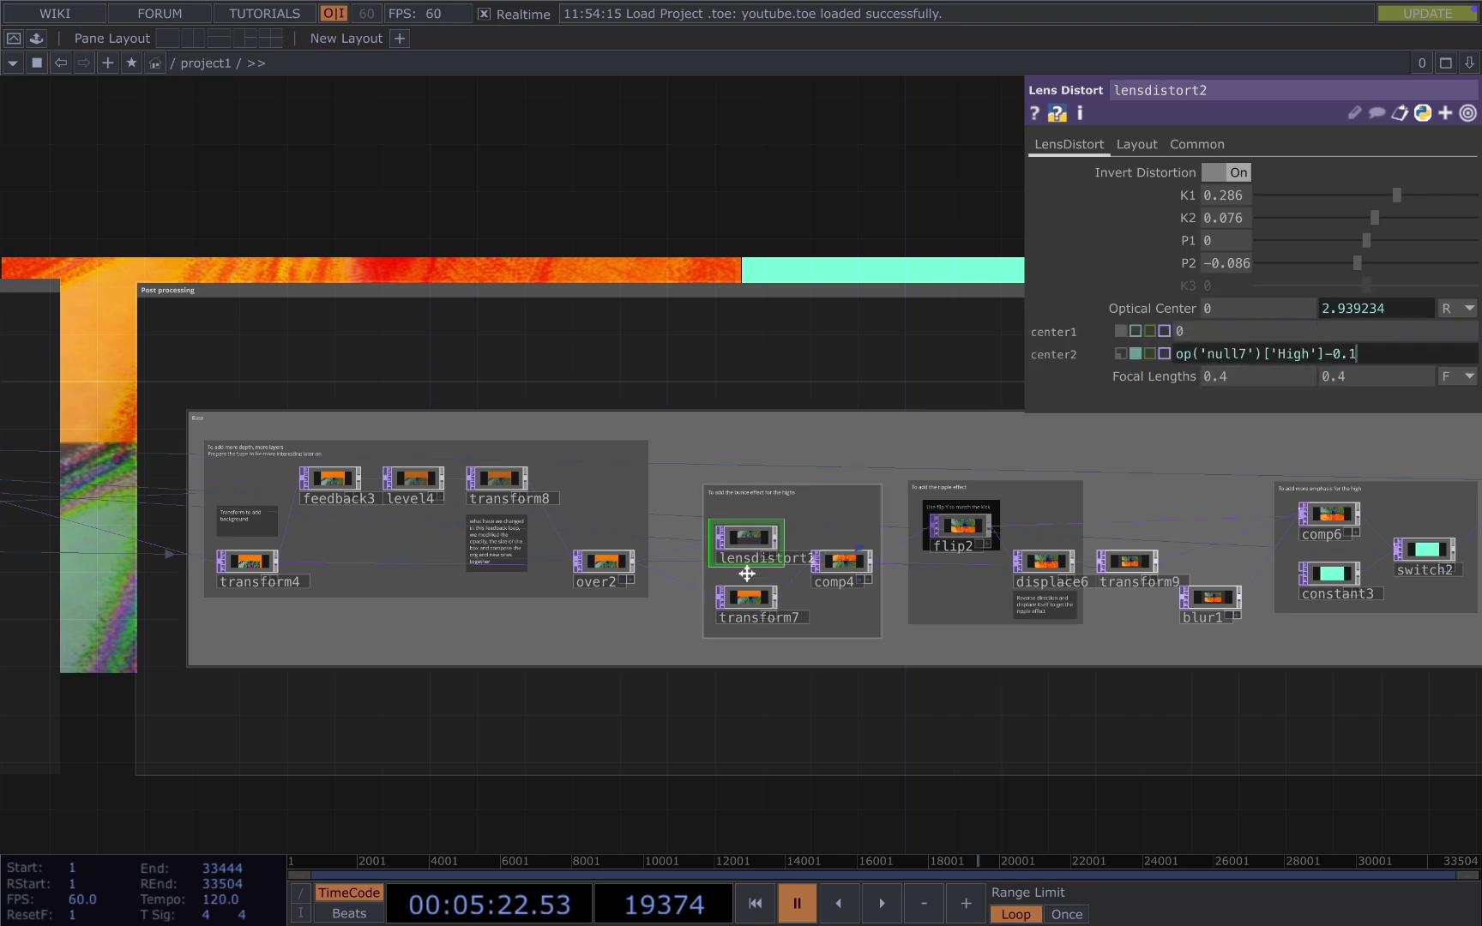
Step: Switch from the reference project to the TouchDesigner project being built and add a Transform TOP after null4 in the post-processing area
scroll(966, 802, down, 2)
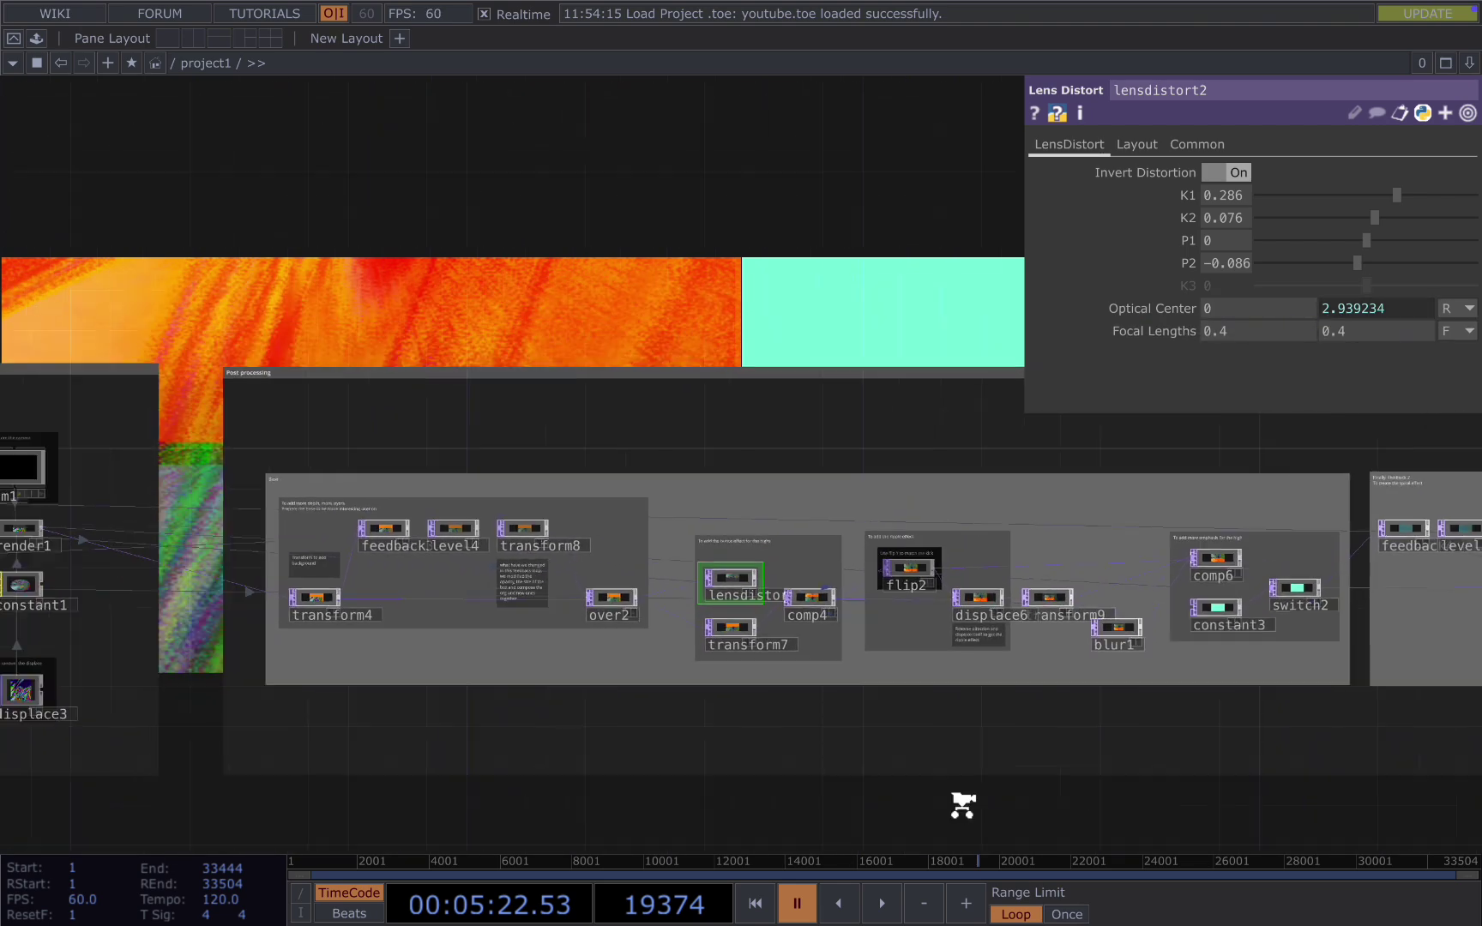
scroll(966, 813, down, 1)
drag(1133, 815, 1006, 802)
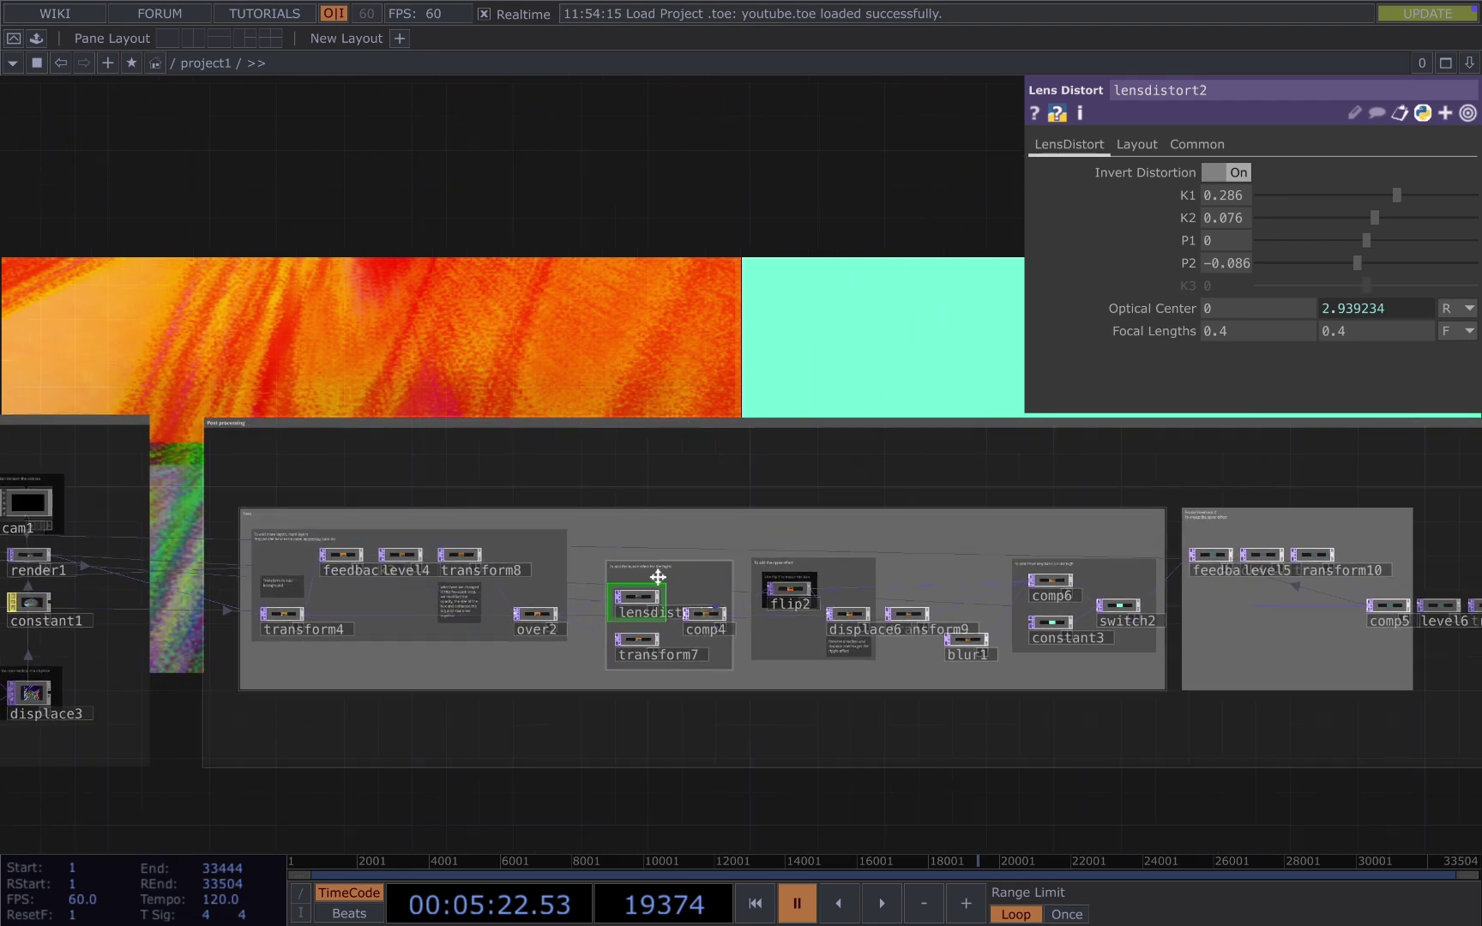
mouse_move(158, 2)
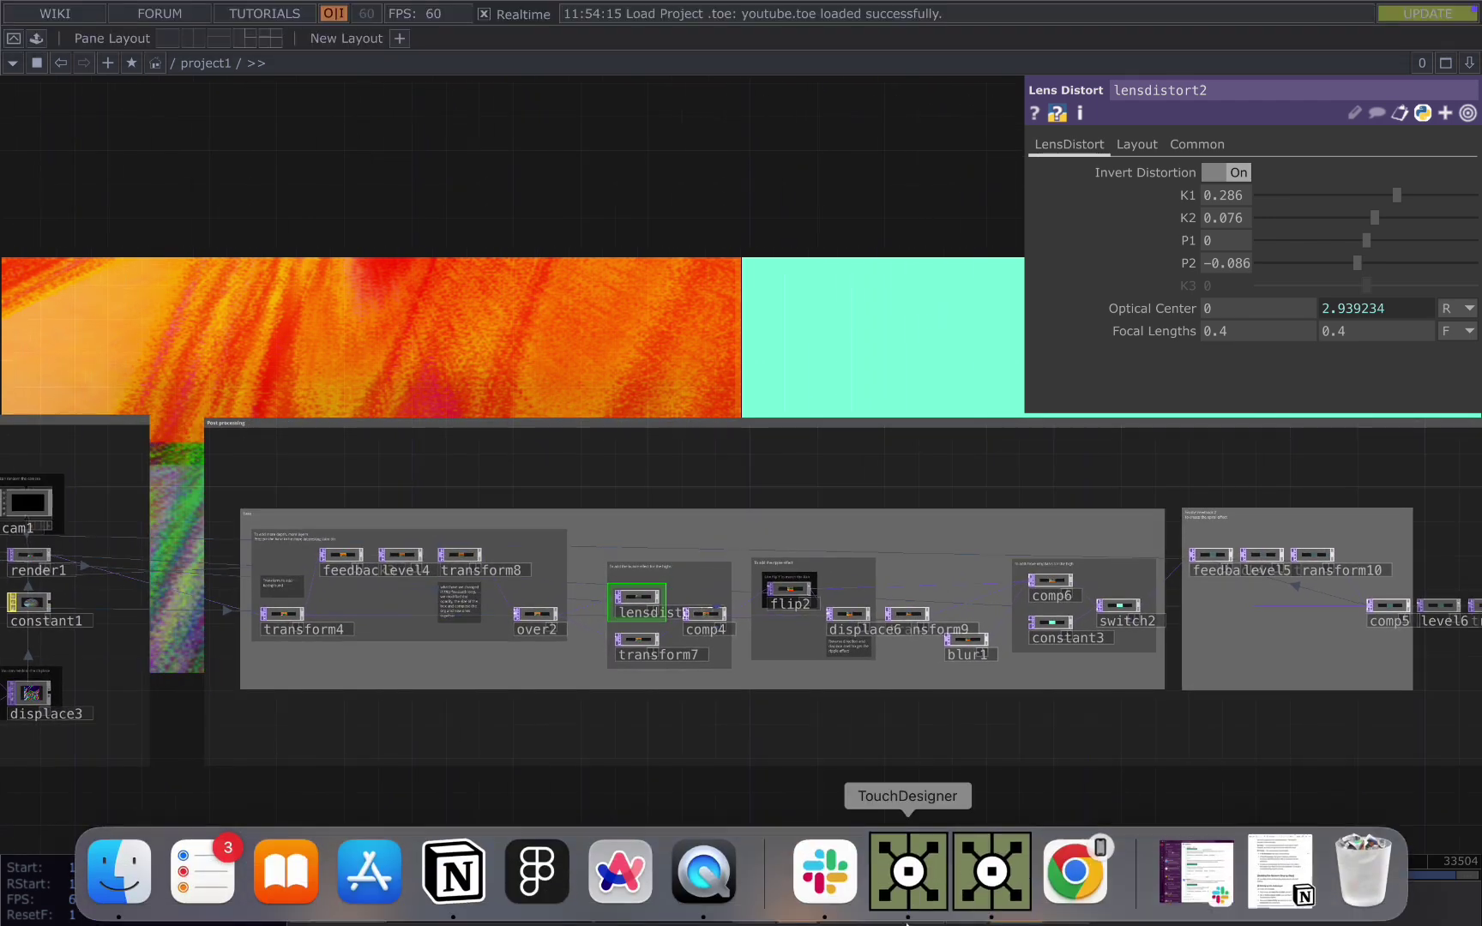
click(909, 881)
drag(880, 760, 777, 746)
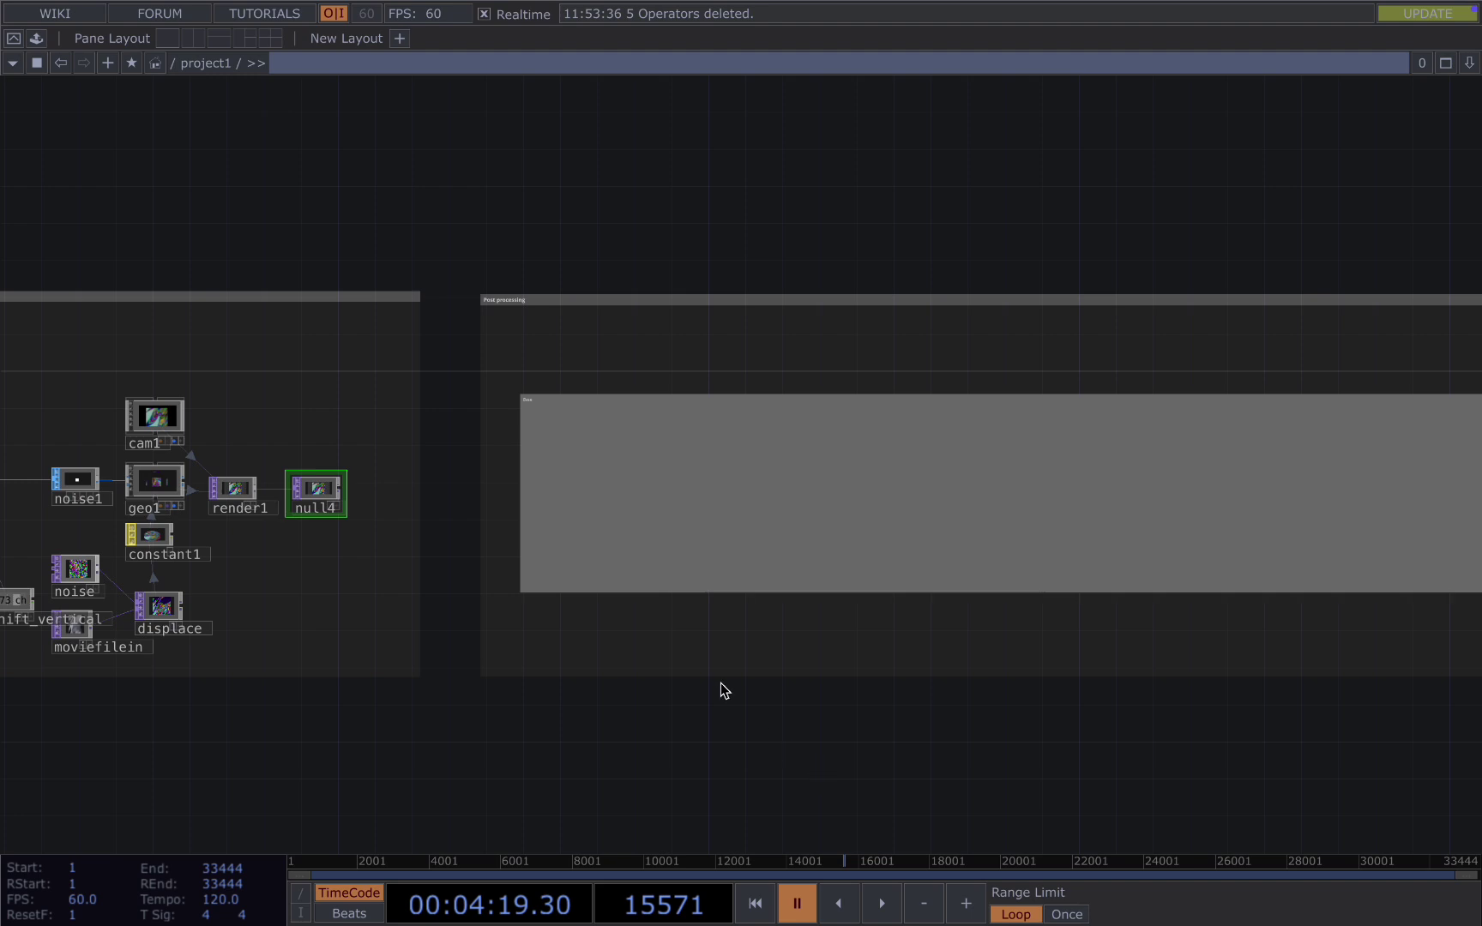
right_click(342, 494)
text(t)
click(566, 477)
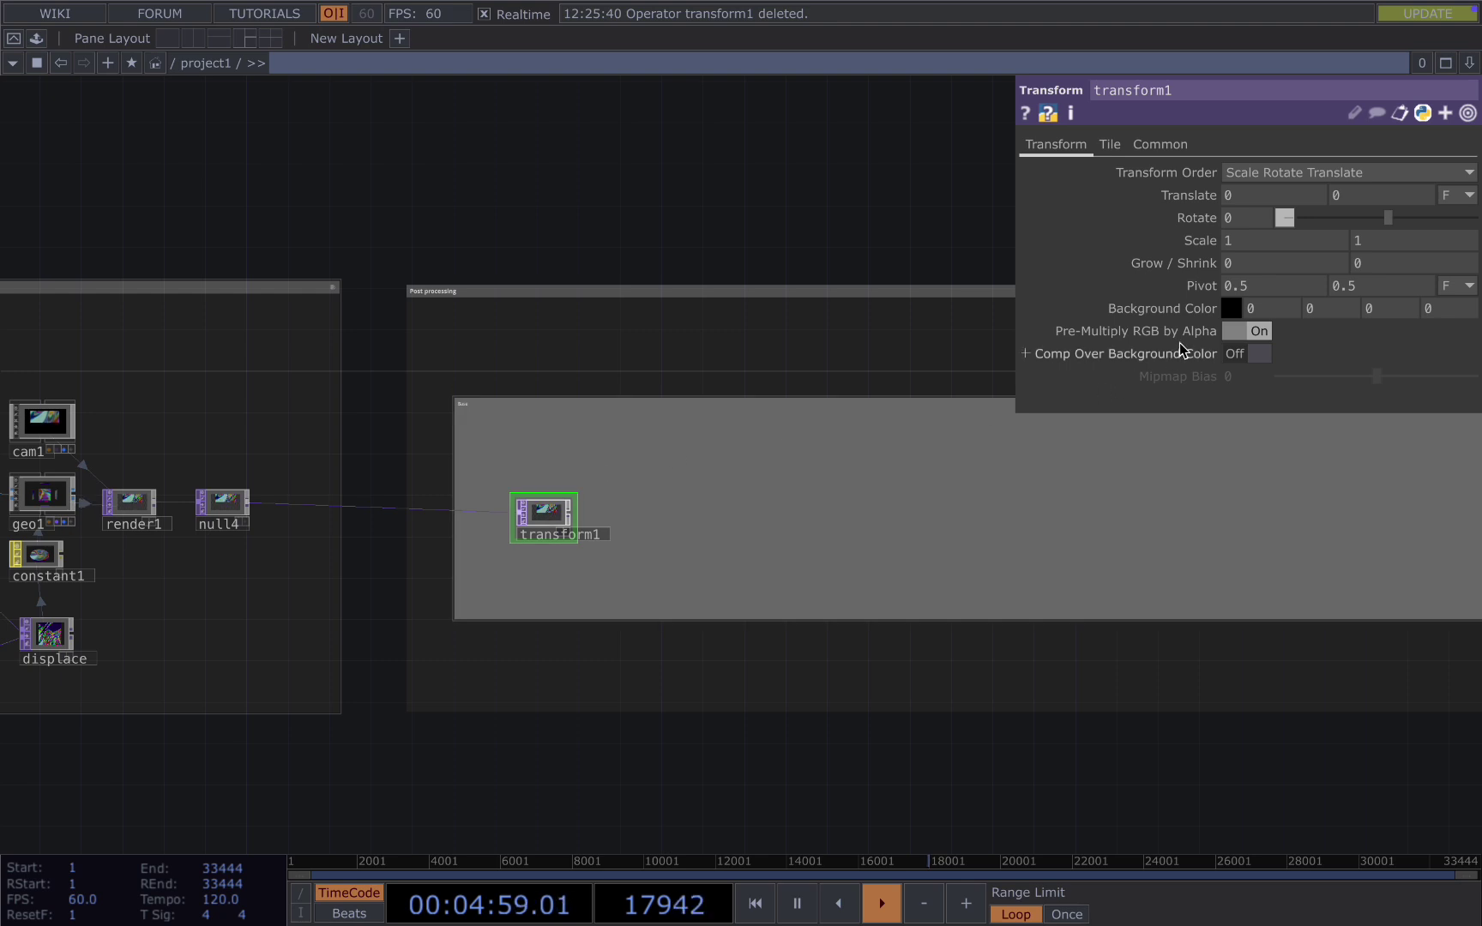
Step: Set transform1's Background Color to 1, 0.54, 0 with alpha 1 and enable Comp Over Background Color
text(1)
click(1335, 306)
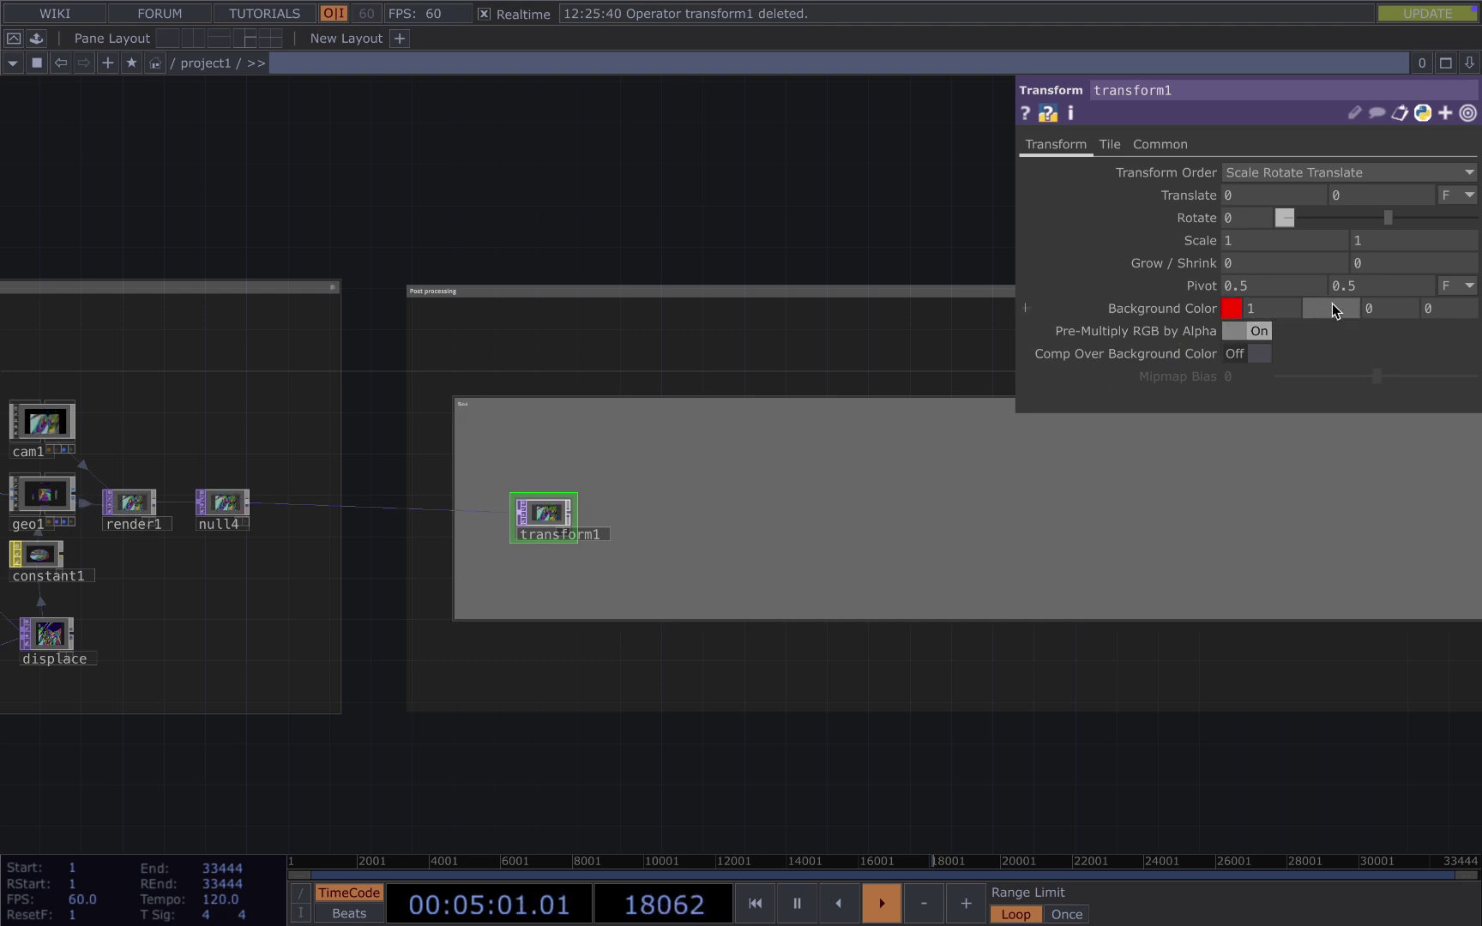
key(XF86AudioMute)
text(0.54)
key(Return)
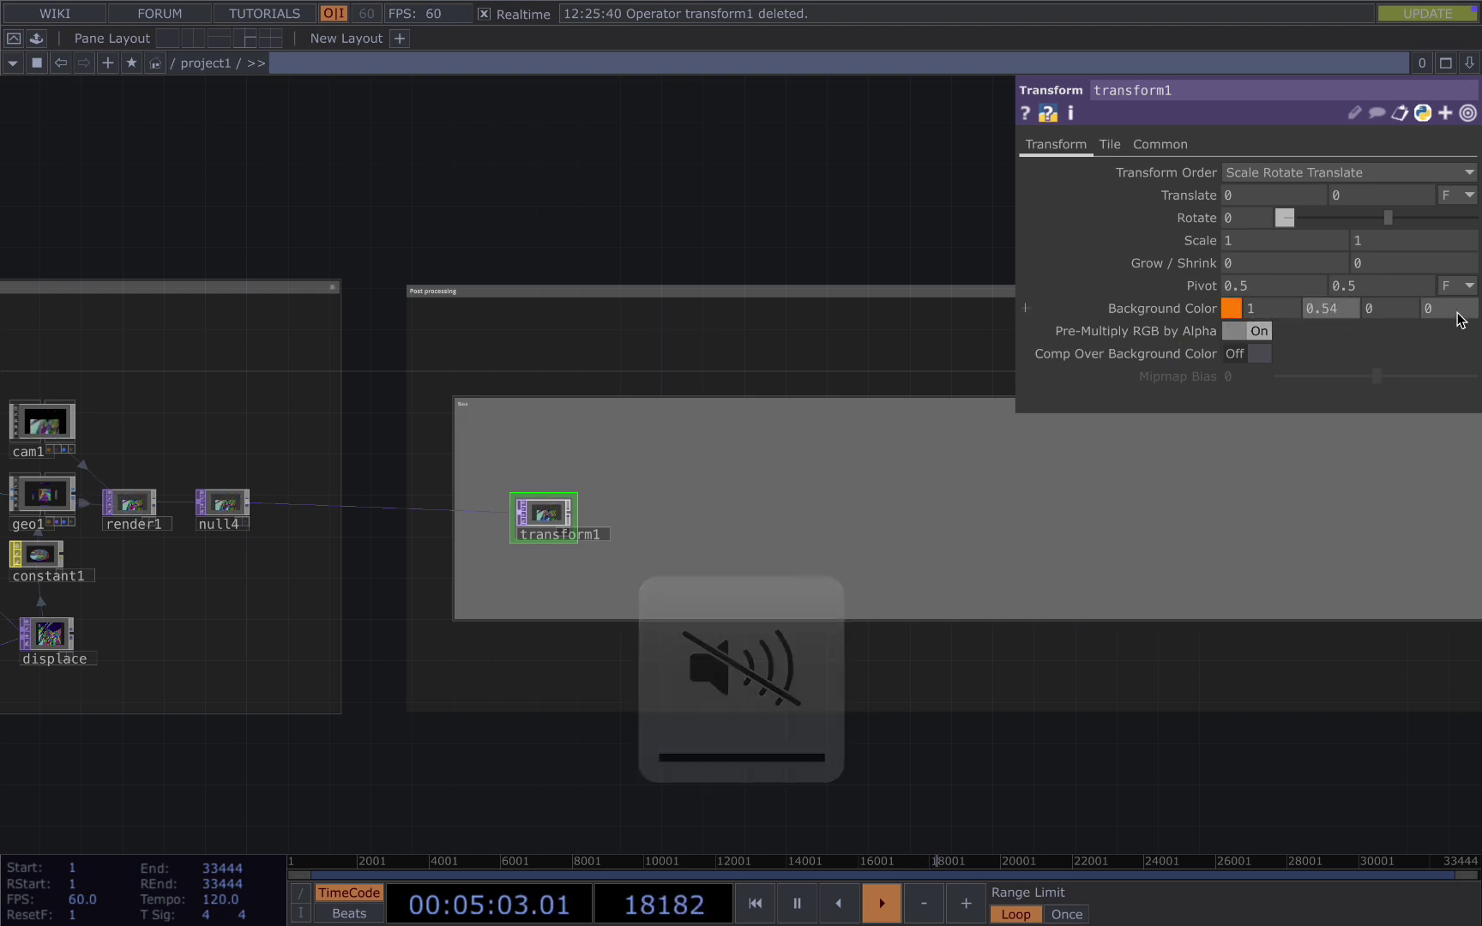
click(1462, 315)
text(1)
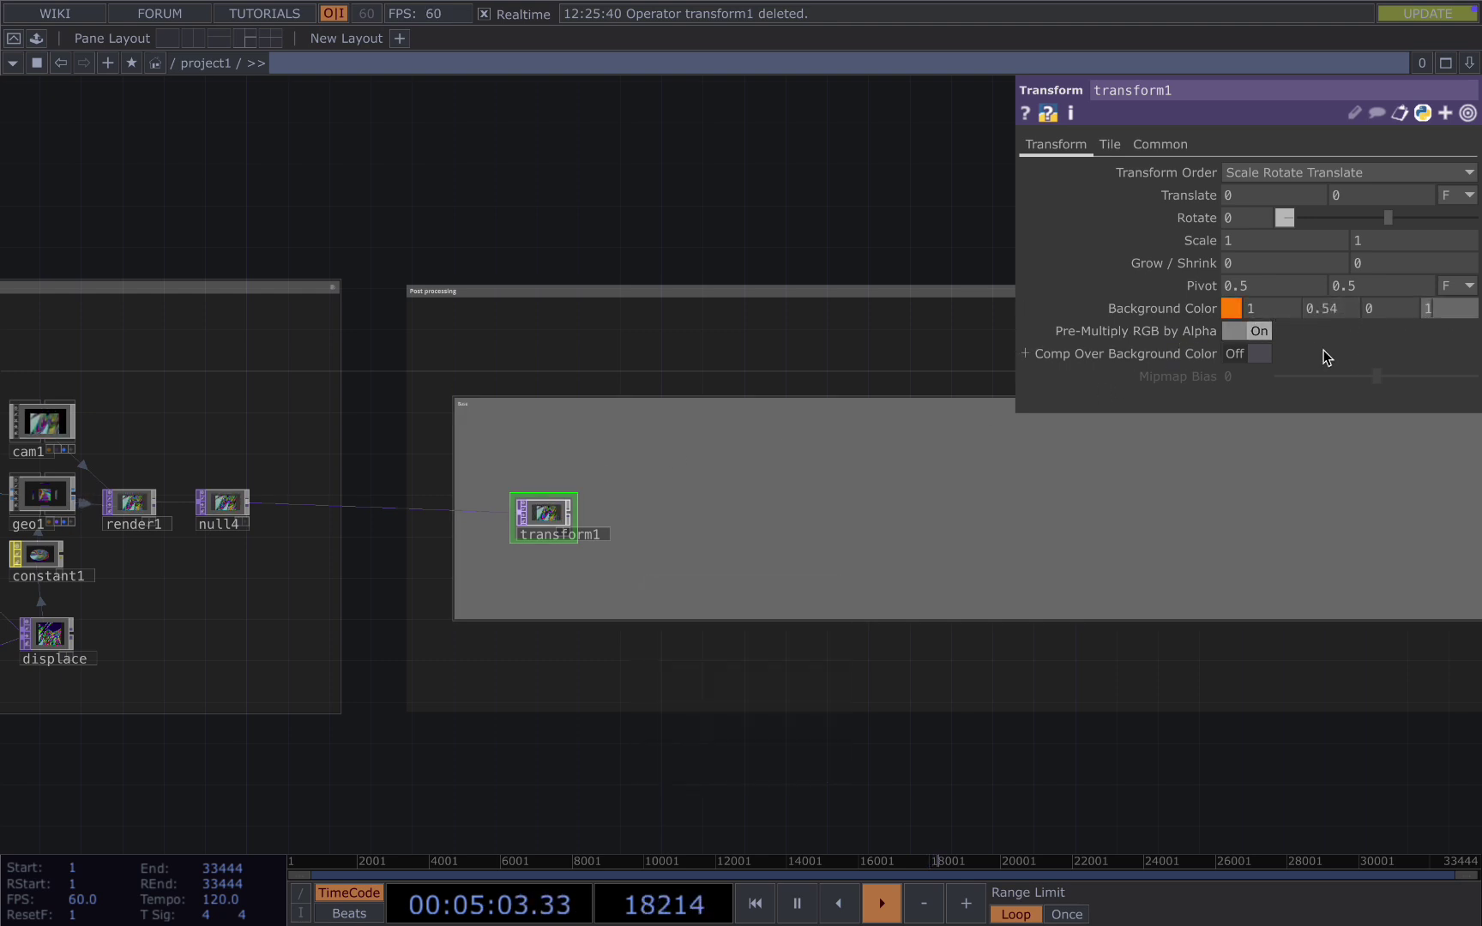
click(1251, 354)
Step: Add a Feedback TOP fed by transform1, placed above and beyond it in the post-processing area
scroll(572, 523, up, 2)
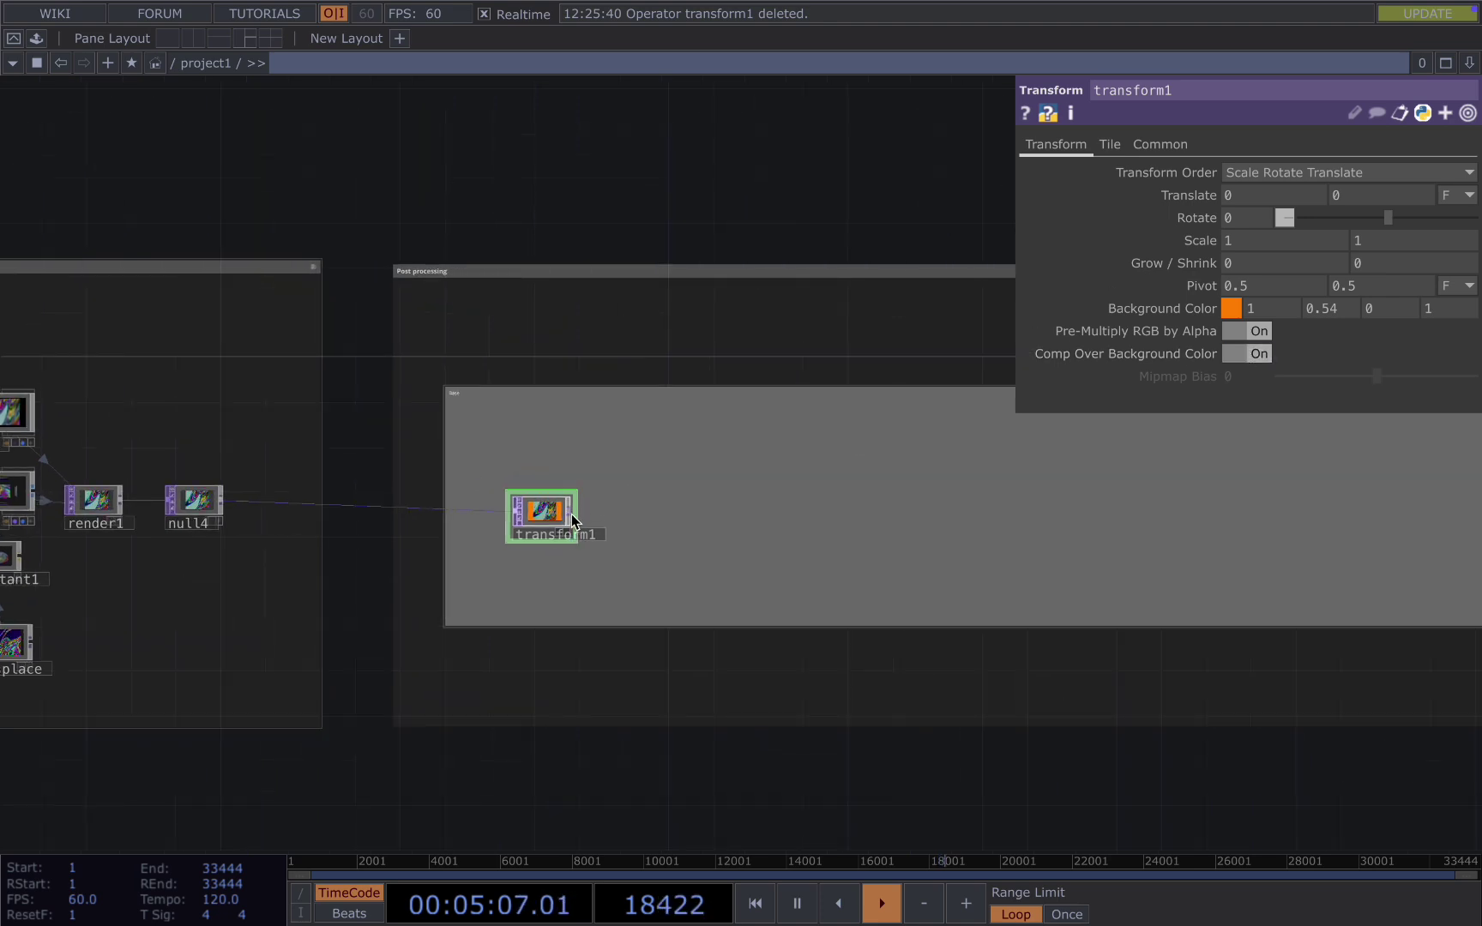
right_click(572, 514)
text(feed)
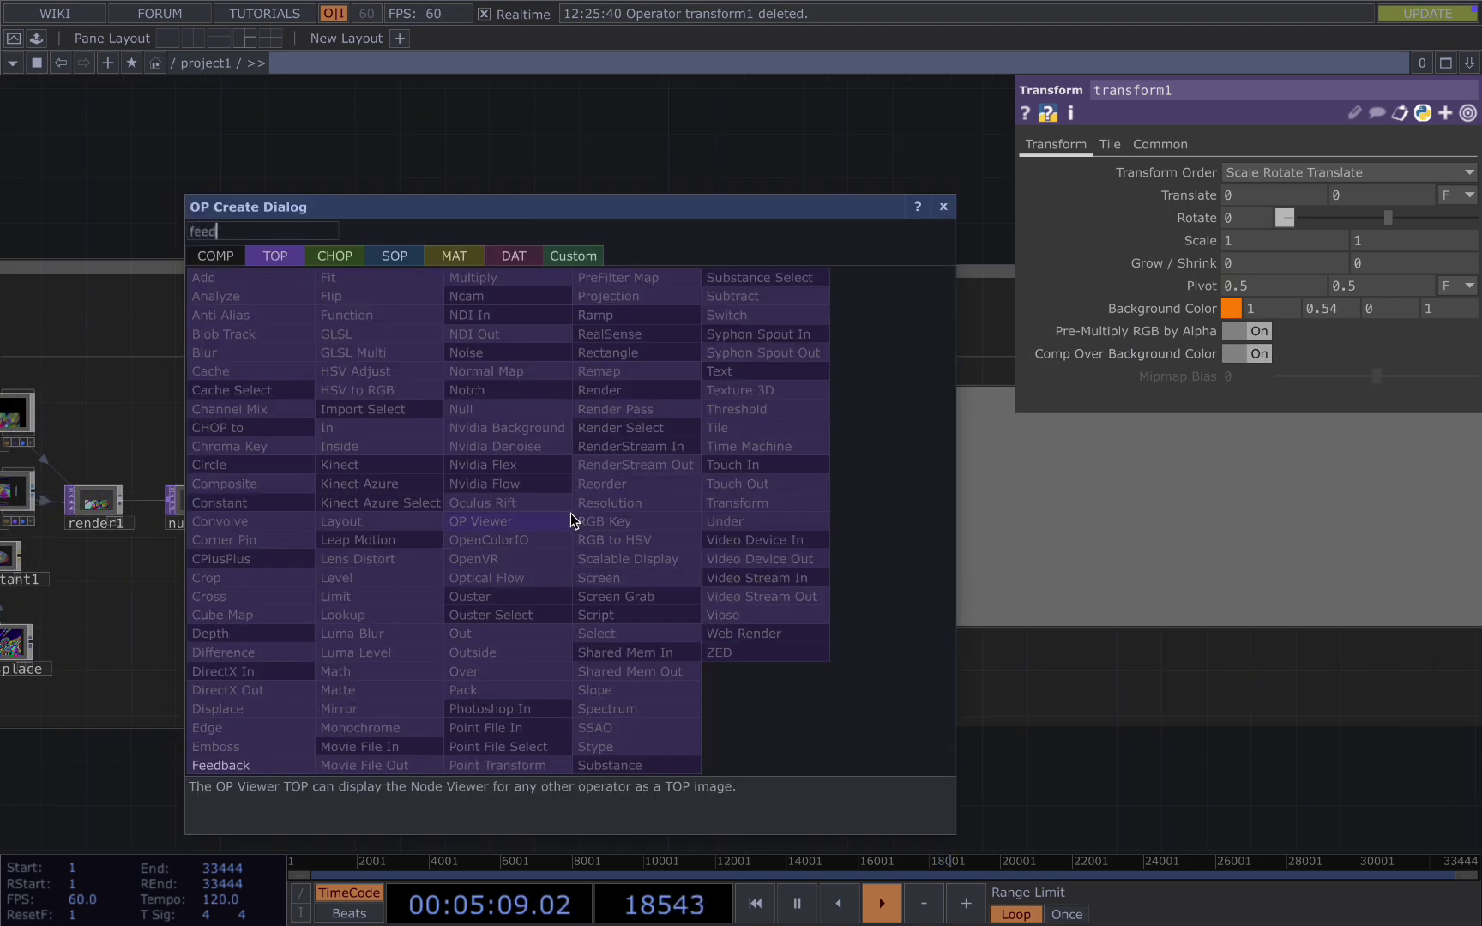
click(220, 765)
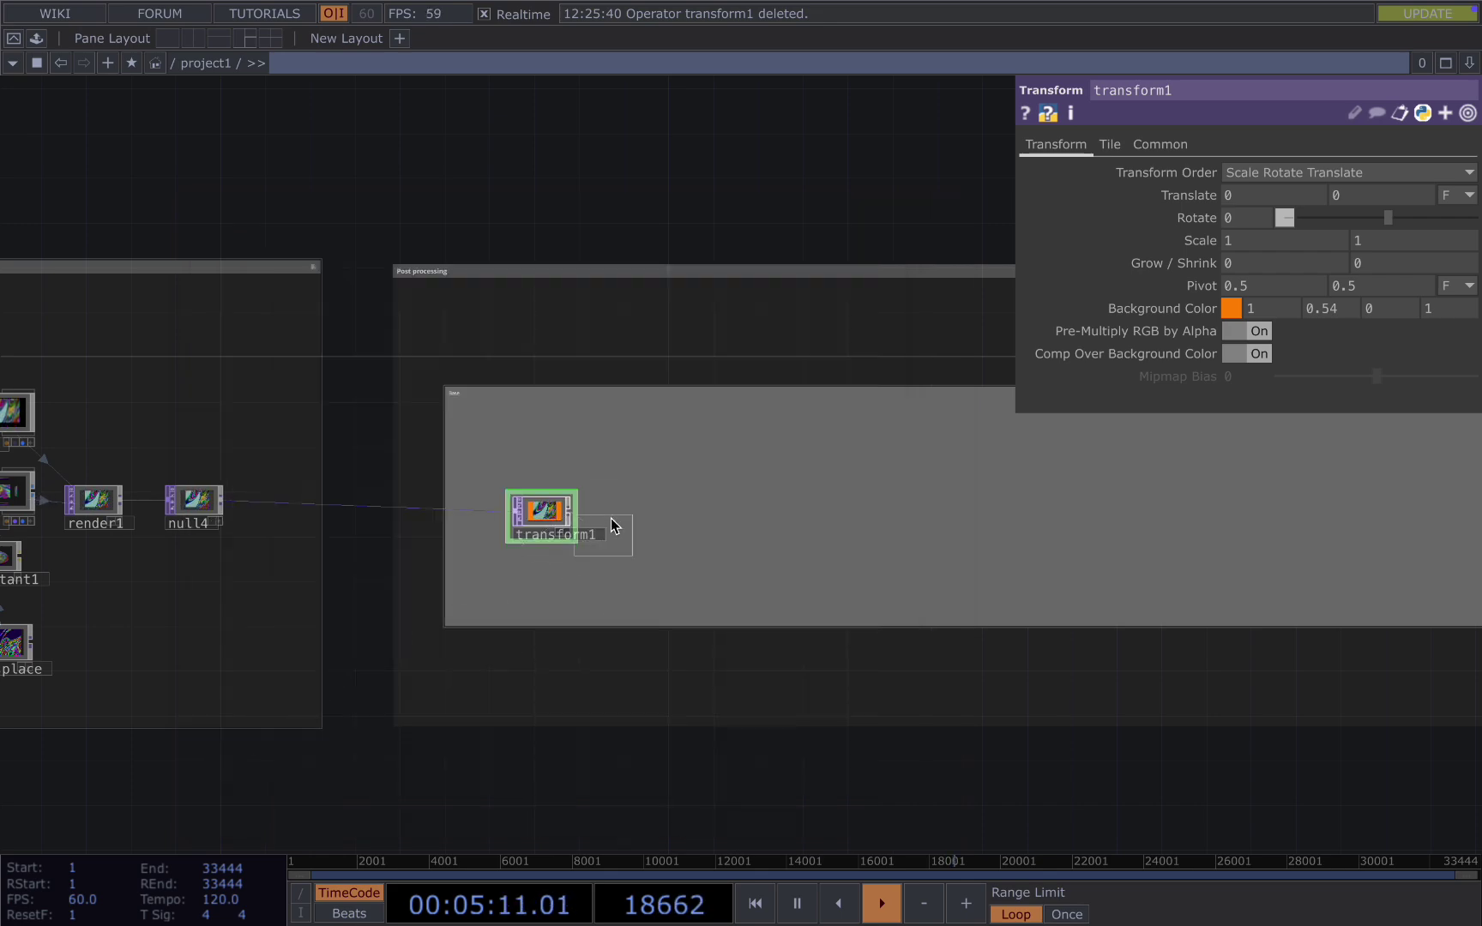
click(657, 466)
Step: Extend the feedback1 chain with a Level TOP followed by a second Transform TOP
key(Tab)
text(le)
click(503, 543)
click(729, 461)
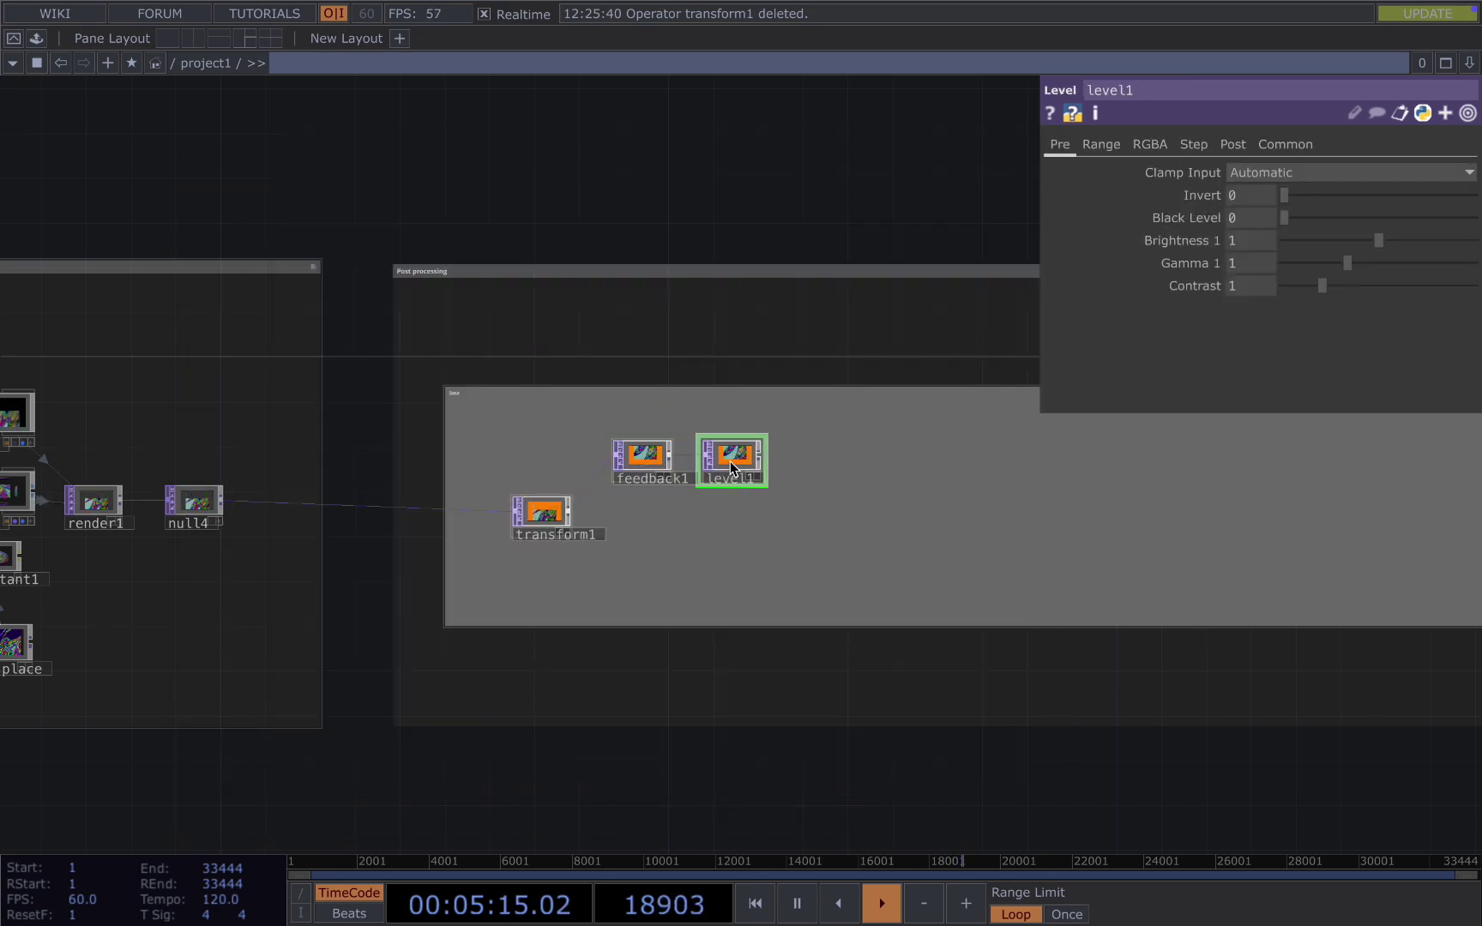
key(Tab)
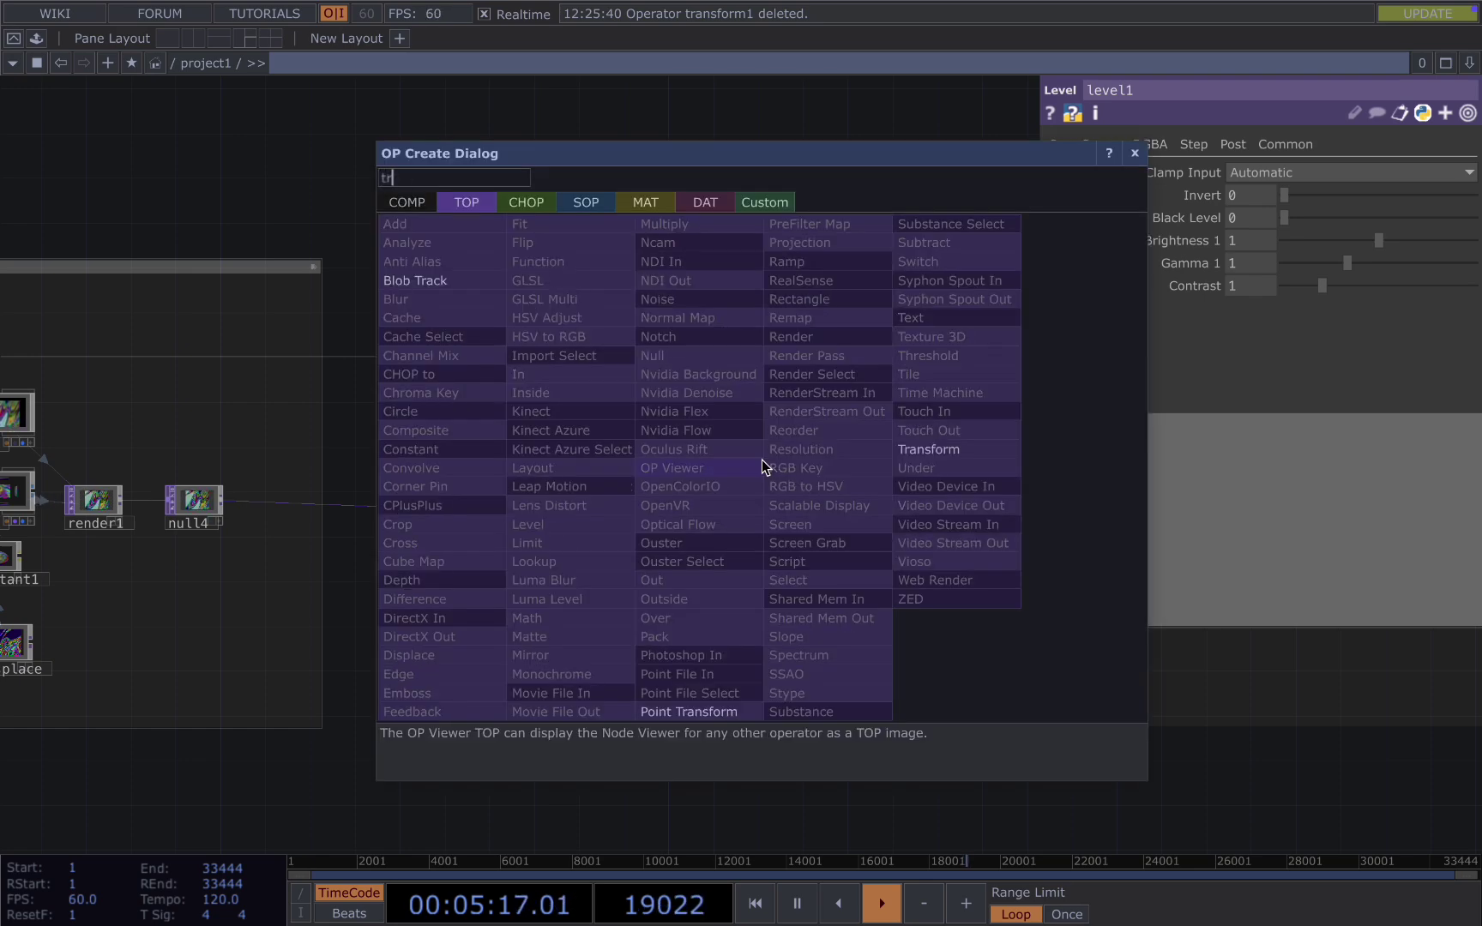
click(978, 450)
click(828, 469)
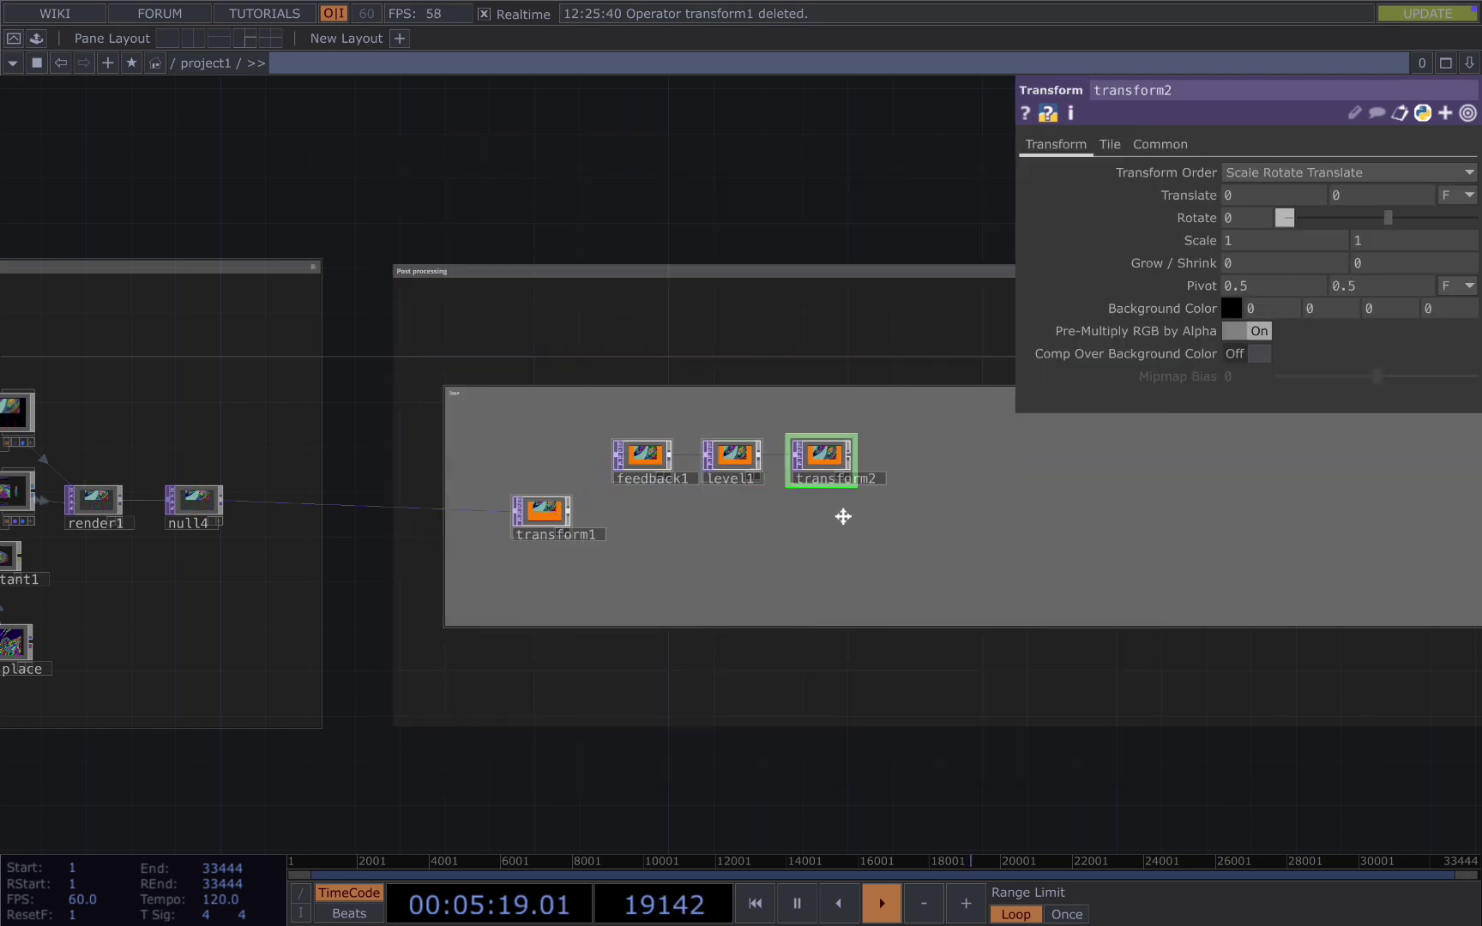
Step: Add a Composite TOP below the end of the feedback chain and set its Operation to Over
key(Tab)
text(com)
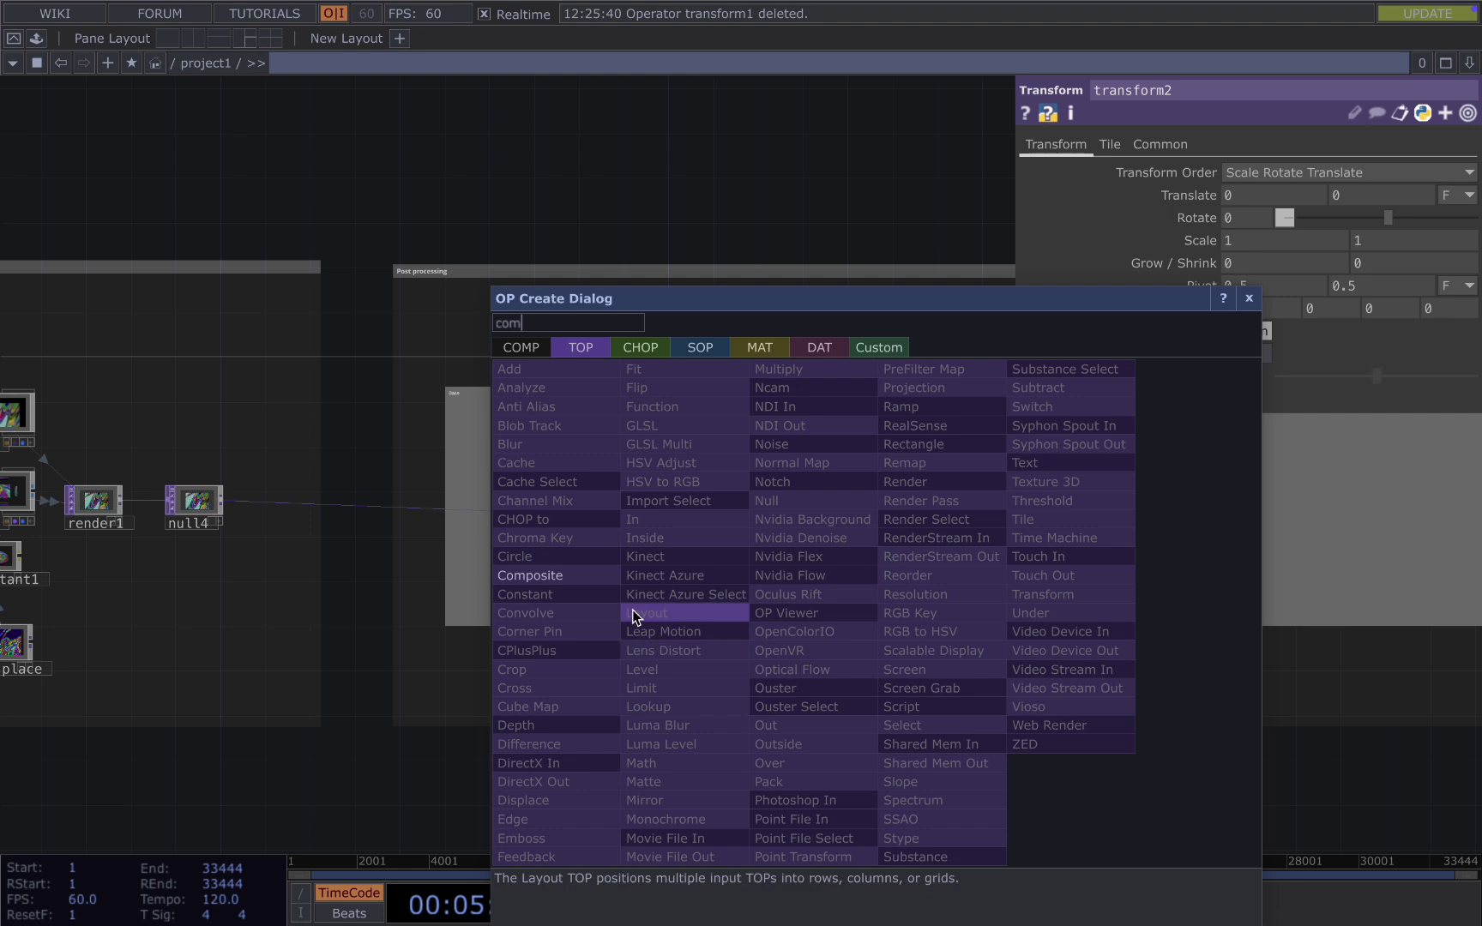
click(558, 575)
click(869, 749)
drag(869, 749, 914, 515)
click(1325, 264)
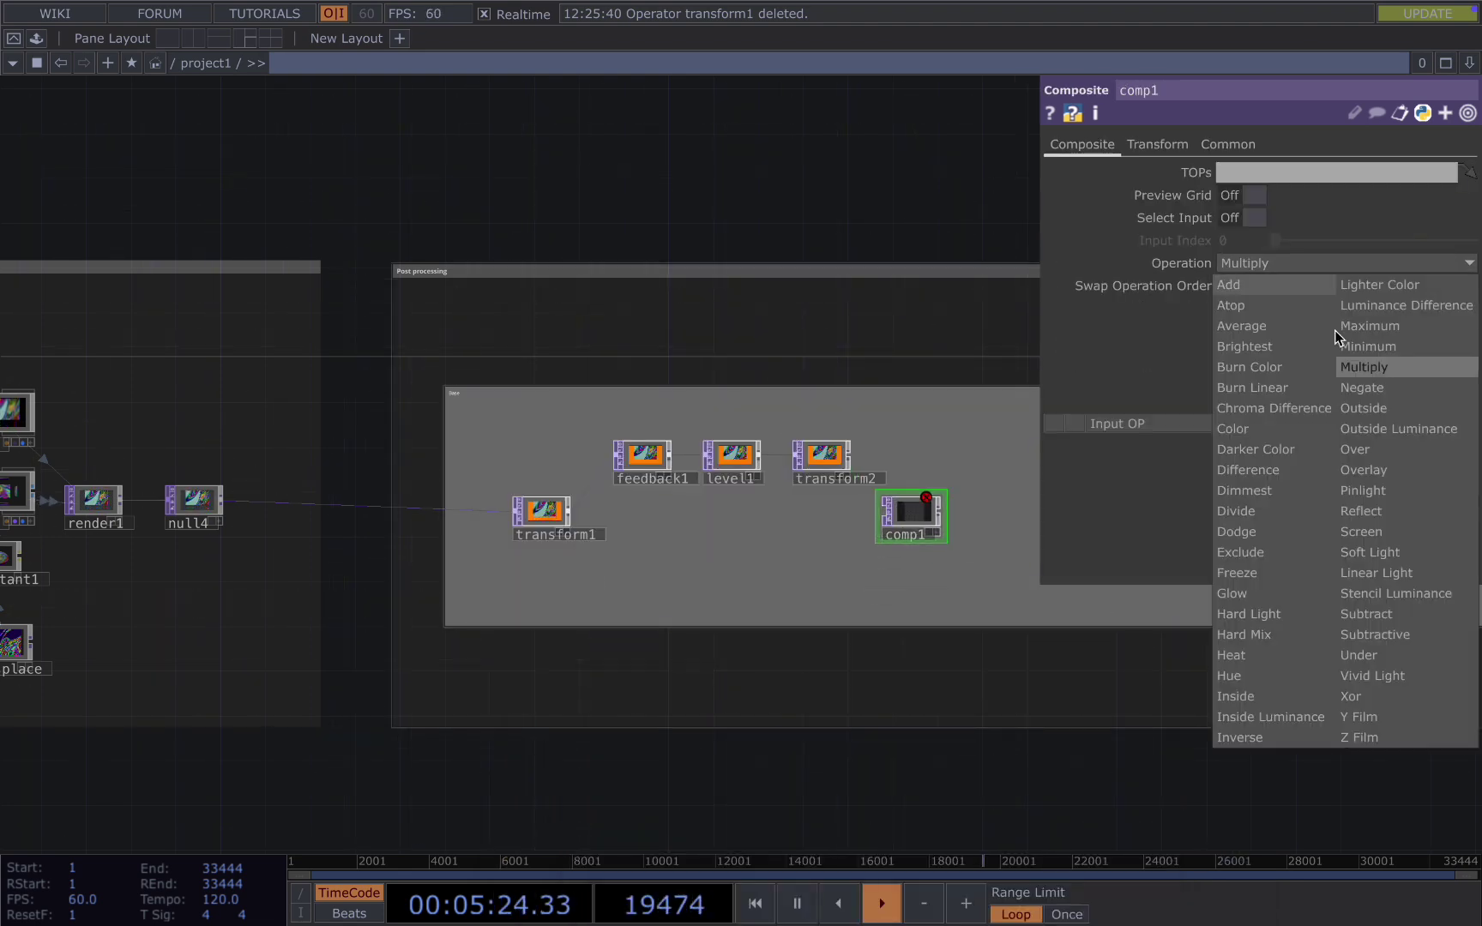
click(1366, 452)
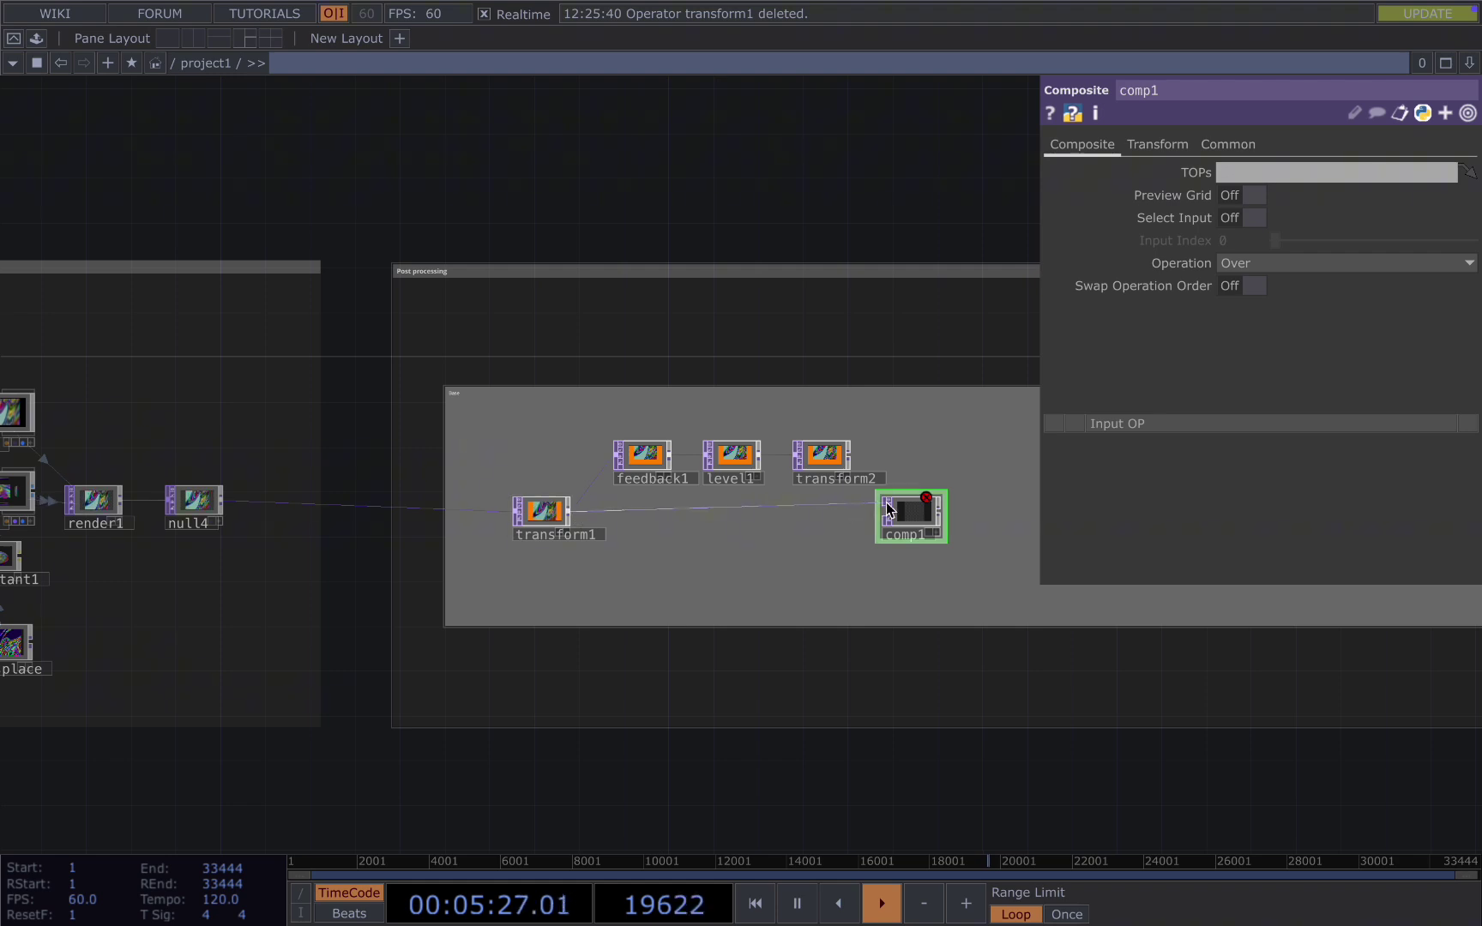
Step: Wire transform1 and transform2 into comp1 and close the feedback loop by making comp1 the target of feedback1
drag(569, 514, 914, 517)
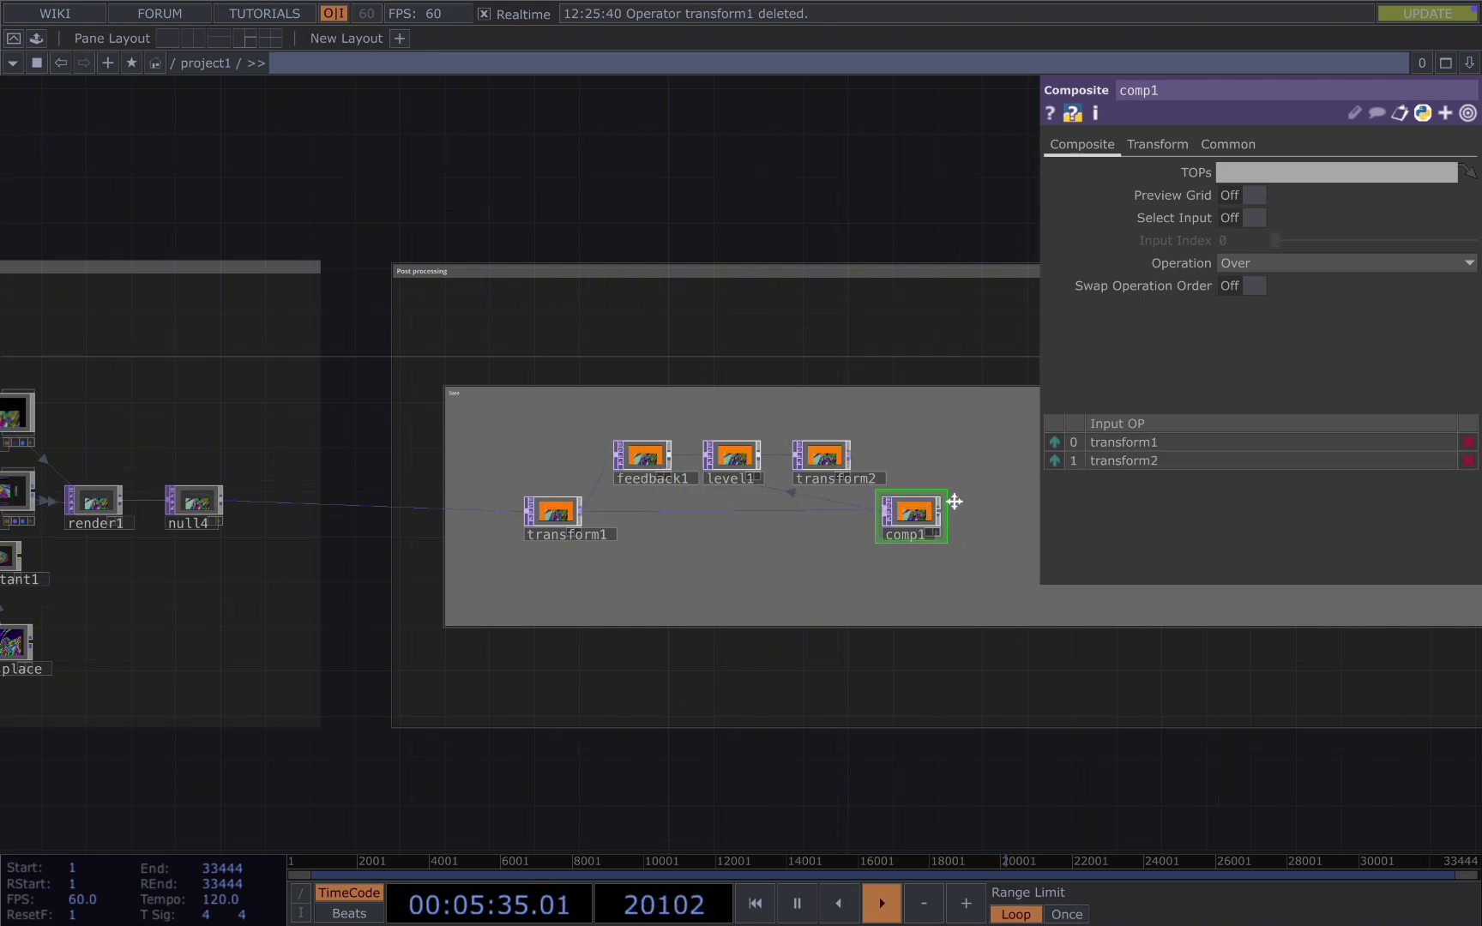
scroll(950, 498, up, 1)
drag(533, 515, 522, 515)
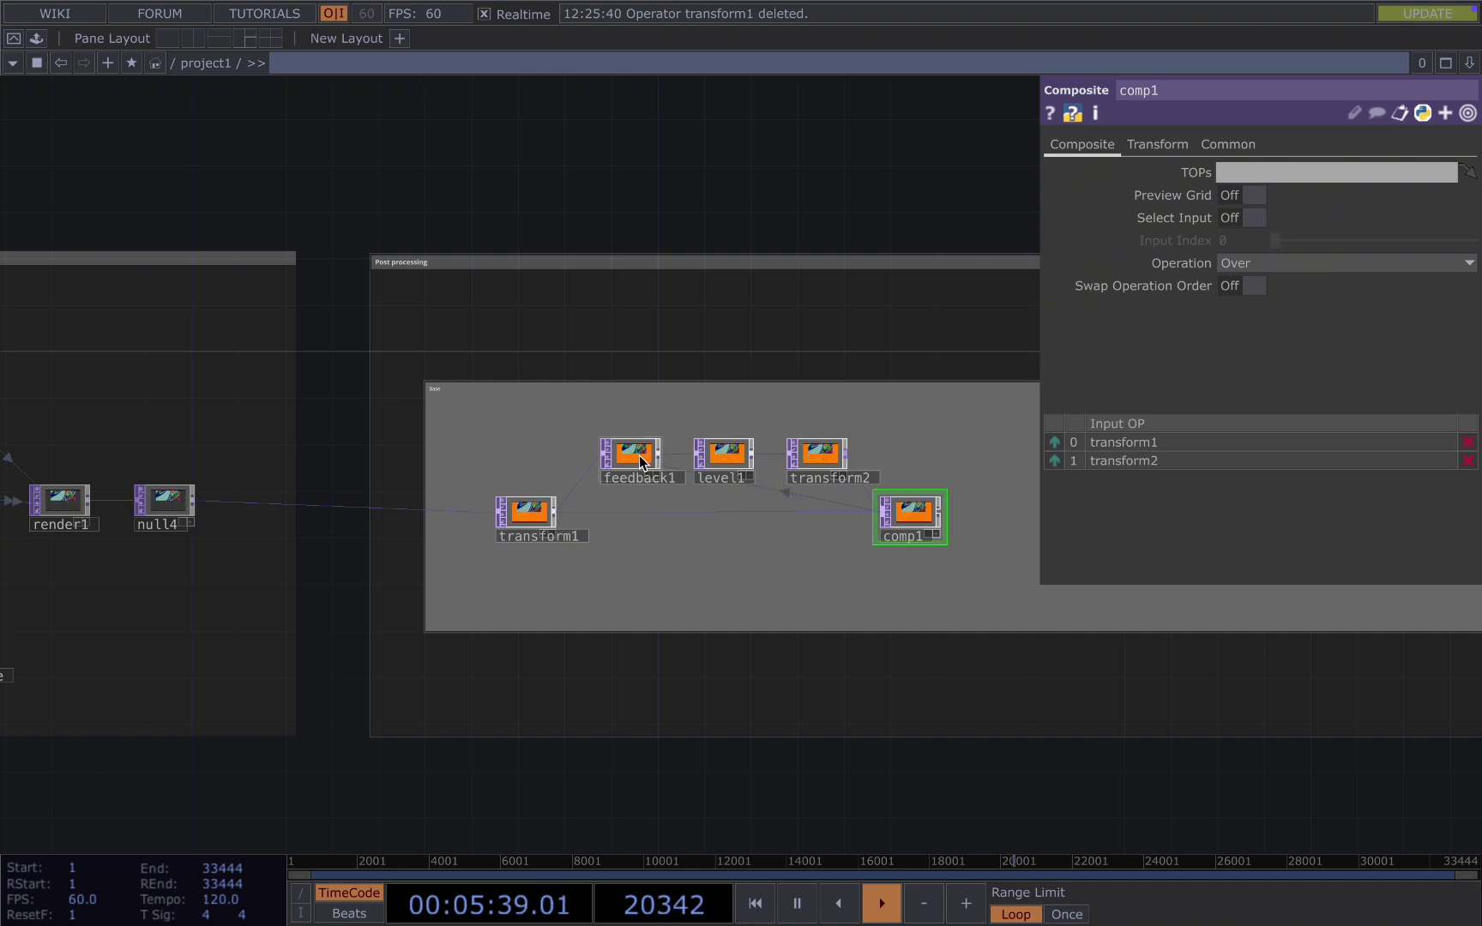
Step: Open the Post parameters of level1 in the feedback chain
click(722, 455)
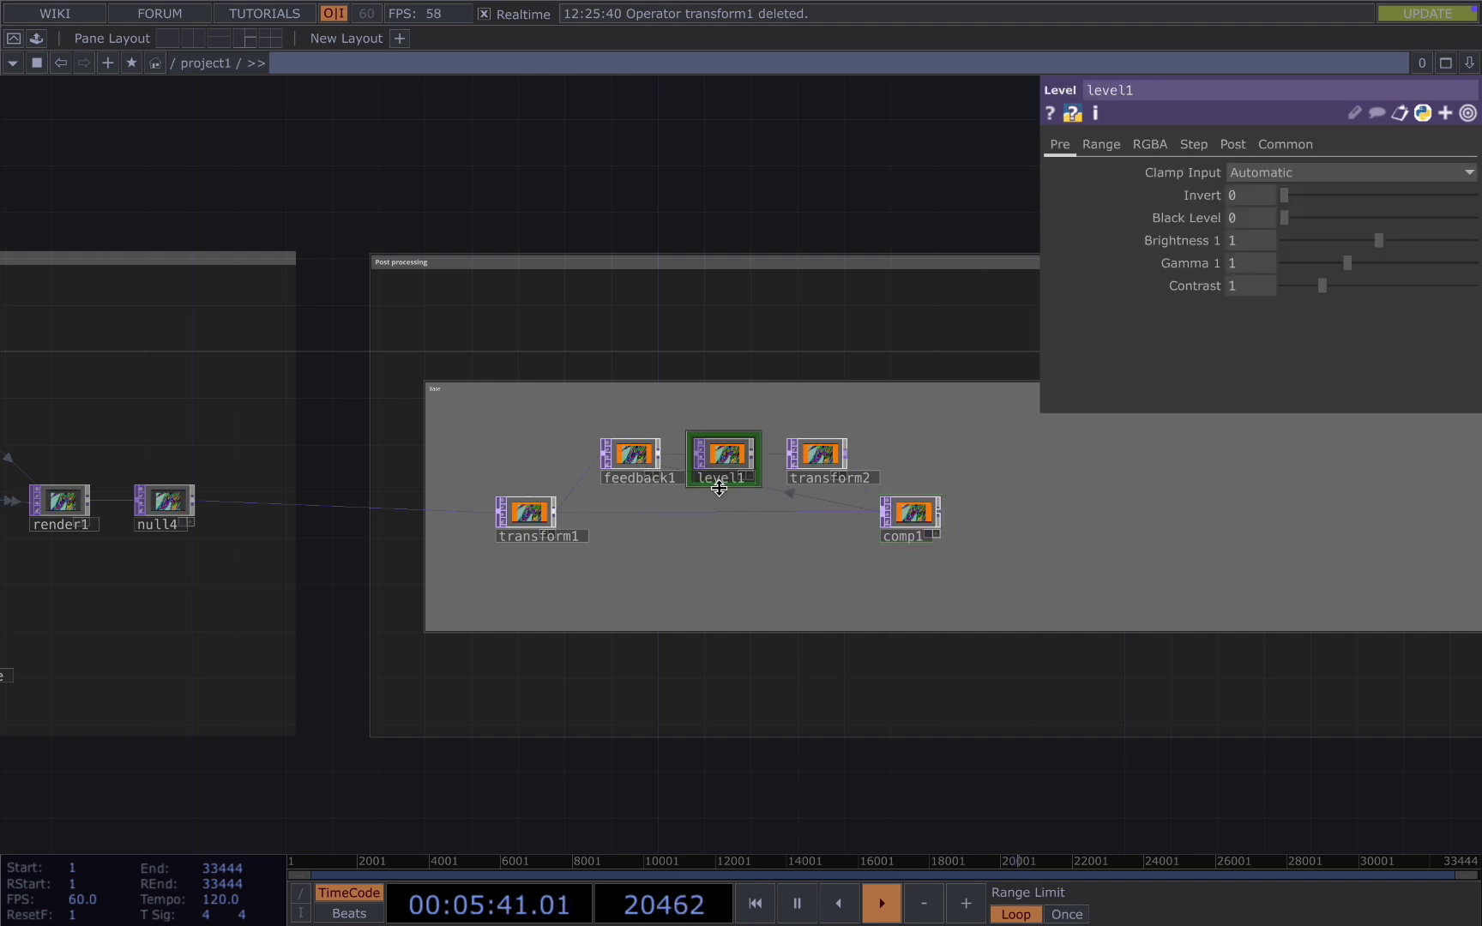
scroll(719, 496, down, 2)
click(1233, 144)
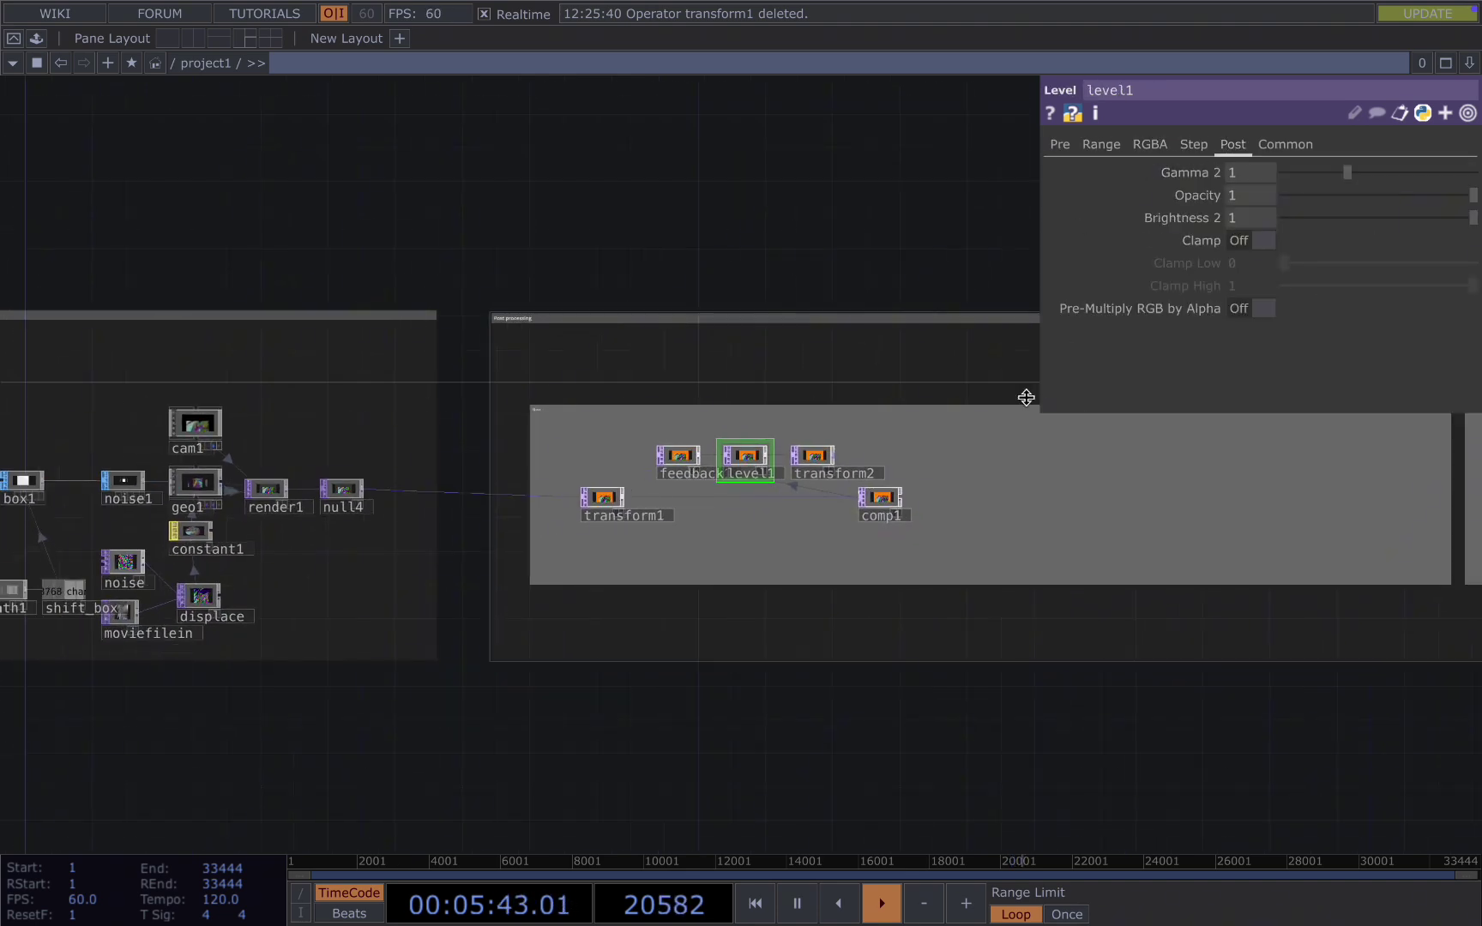
Step: Pause the timeline and examine select2's channel name and math2's range in the audio part's kick detection chain
scroll(792, 369, down, 2)
drag(625, 272, 1144, 331)
scroll(509, 549, up, 5)
scroll(513, 584, up, 2)
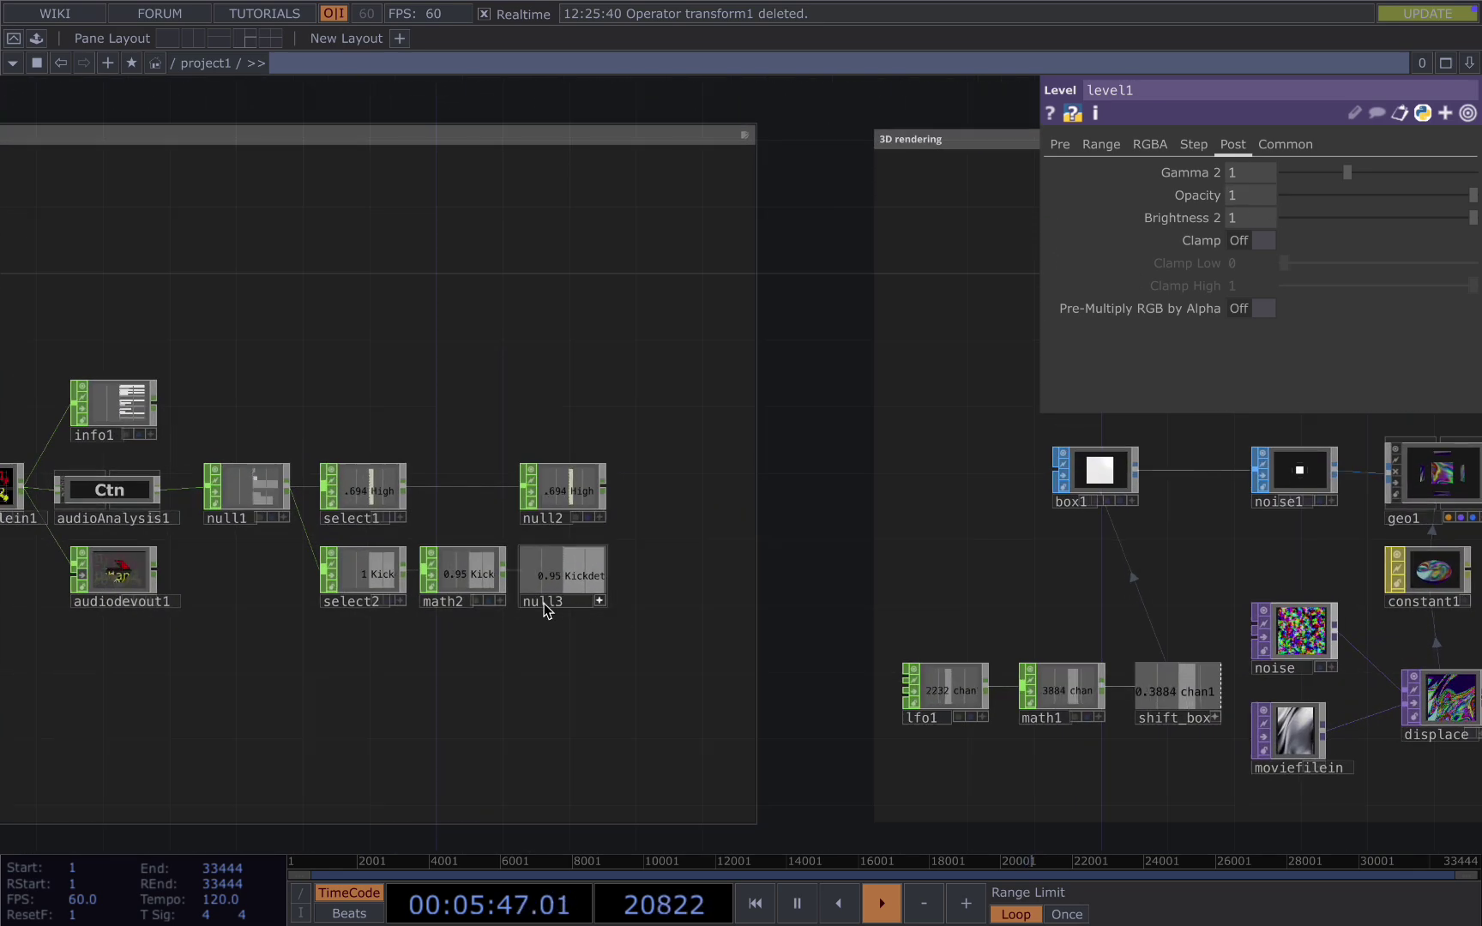
scroll(515, 592, up, 1)
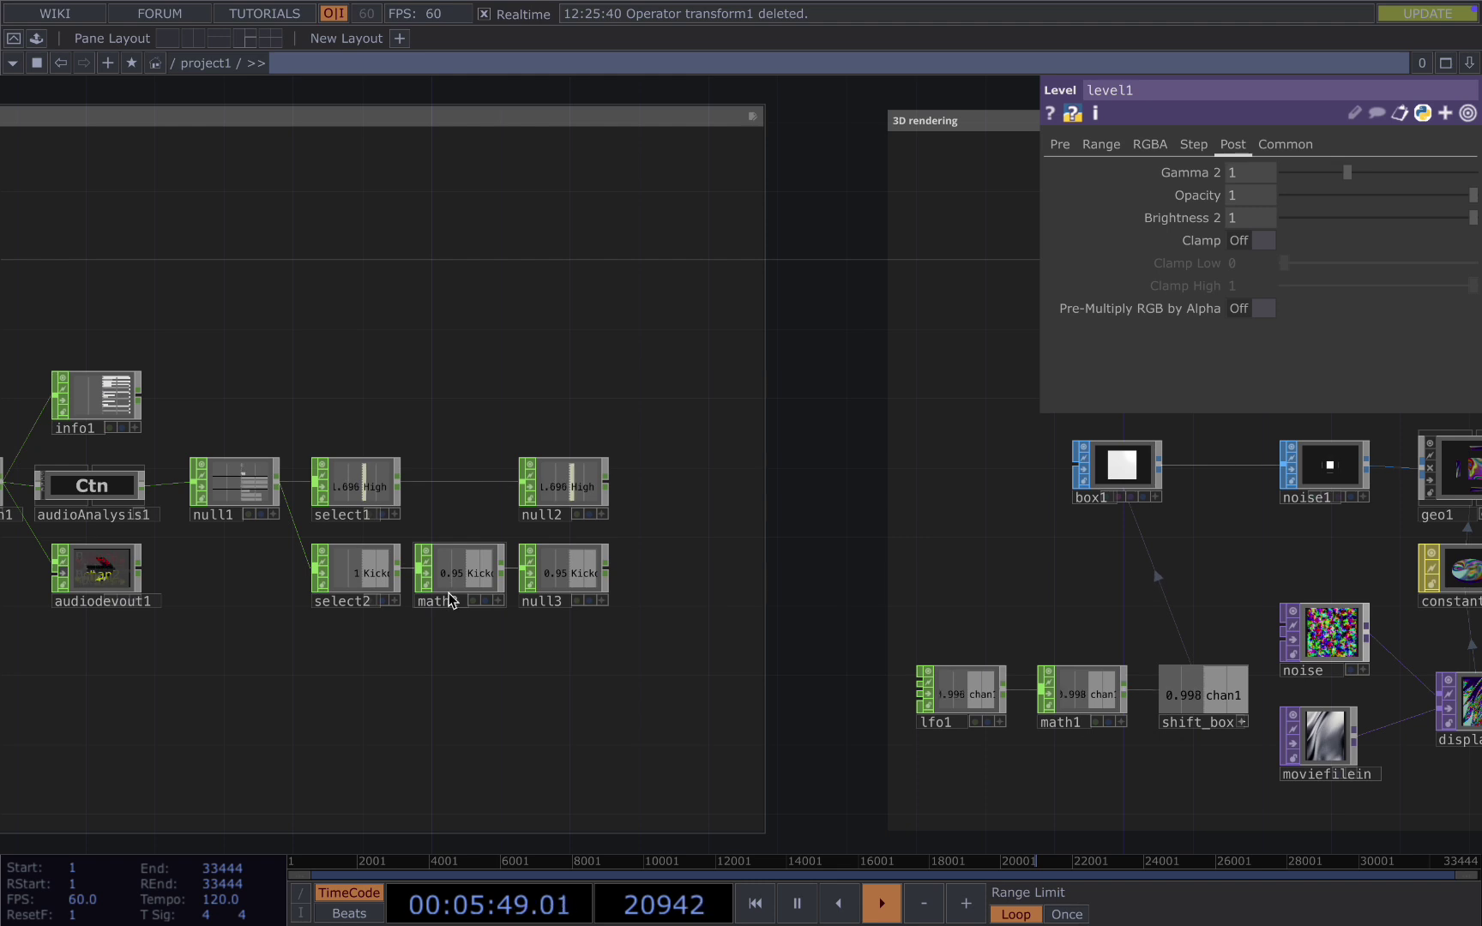
key(space)
click(378, 575)
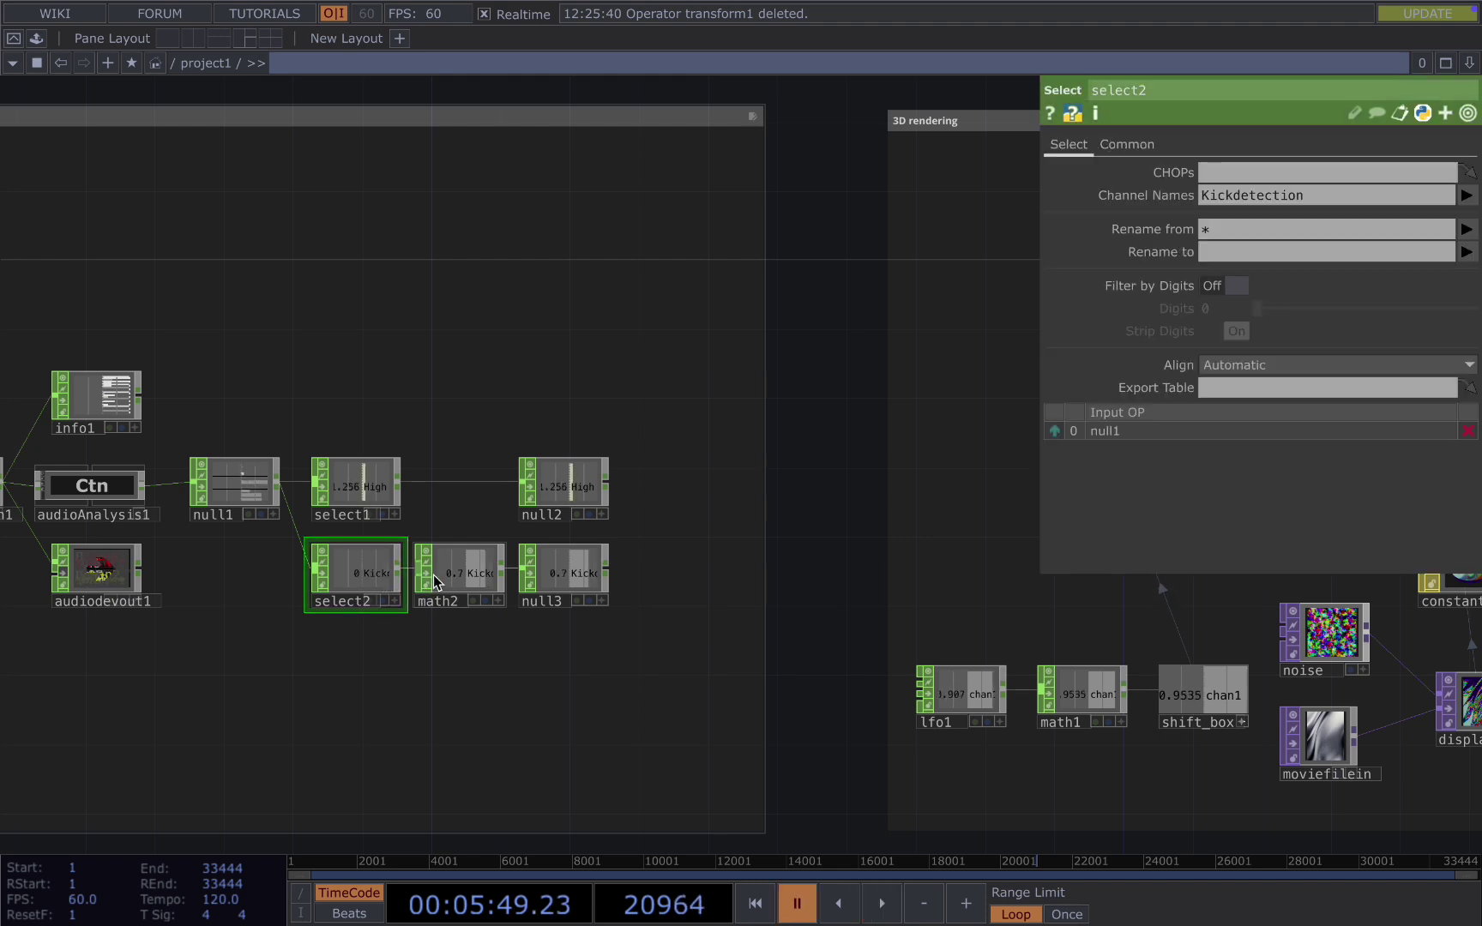
click(480, 576)
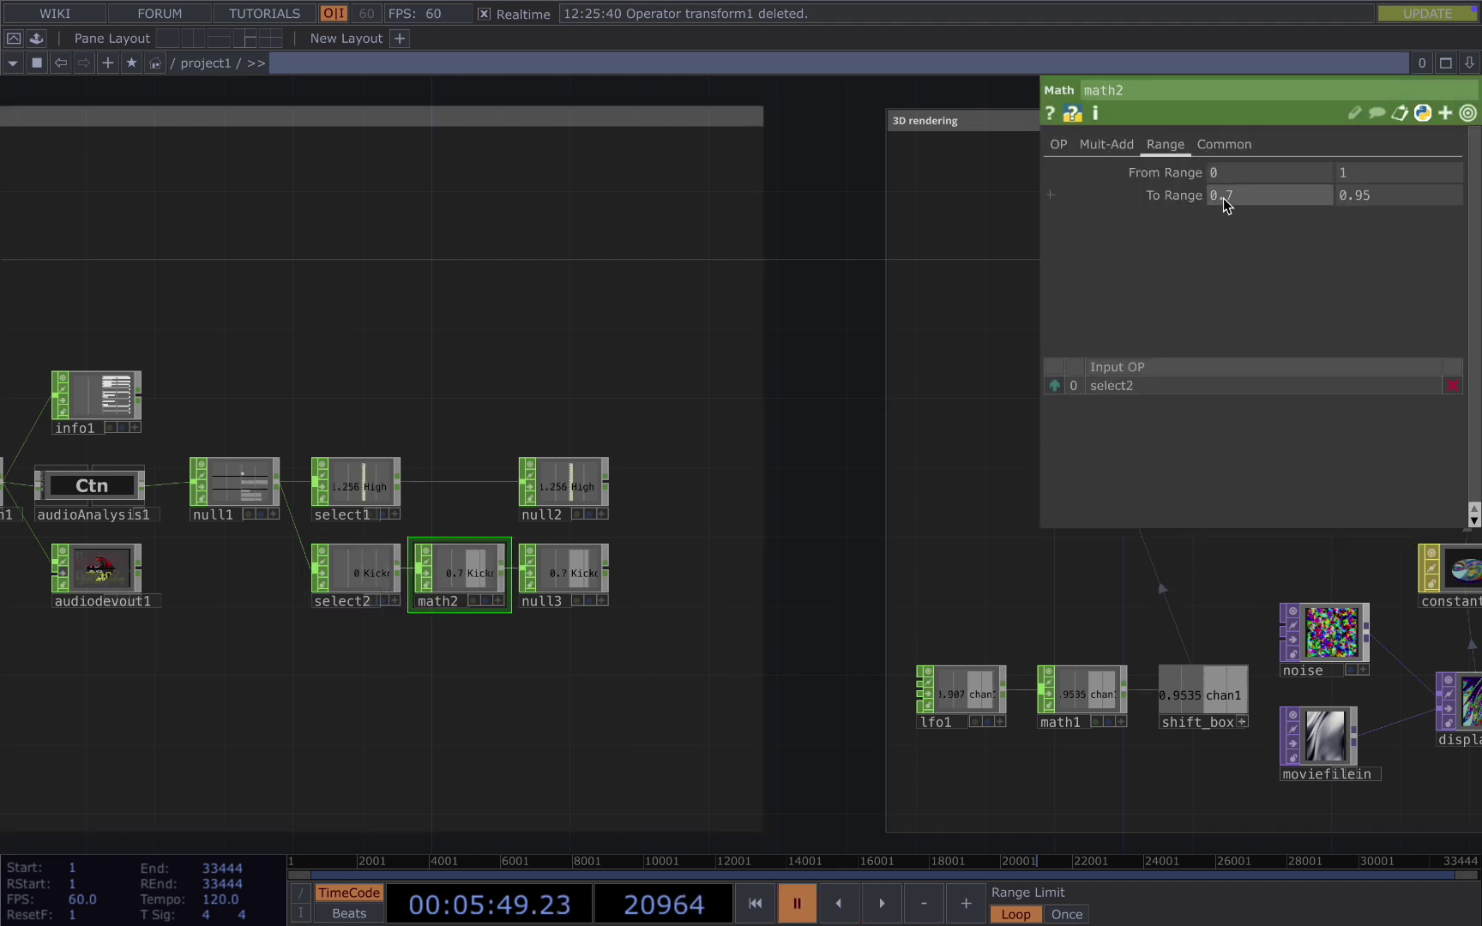
scroll(580, 589, down, 1)
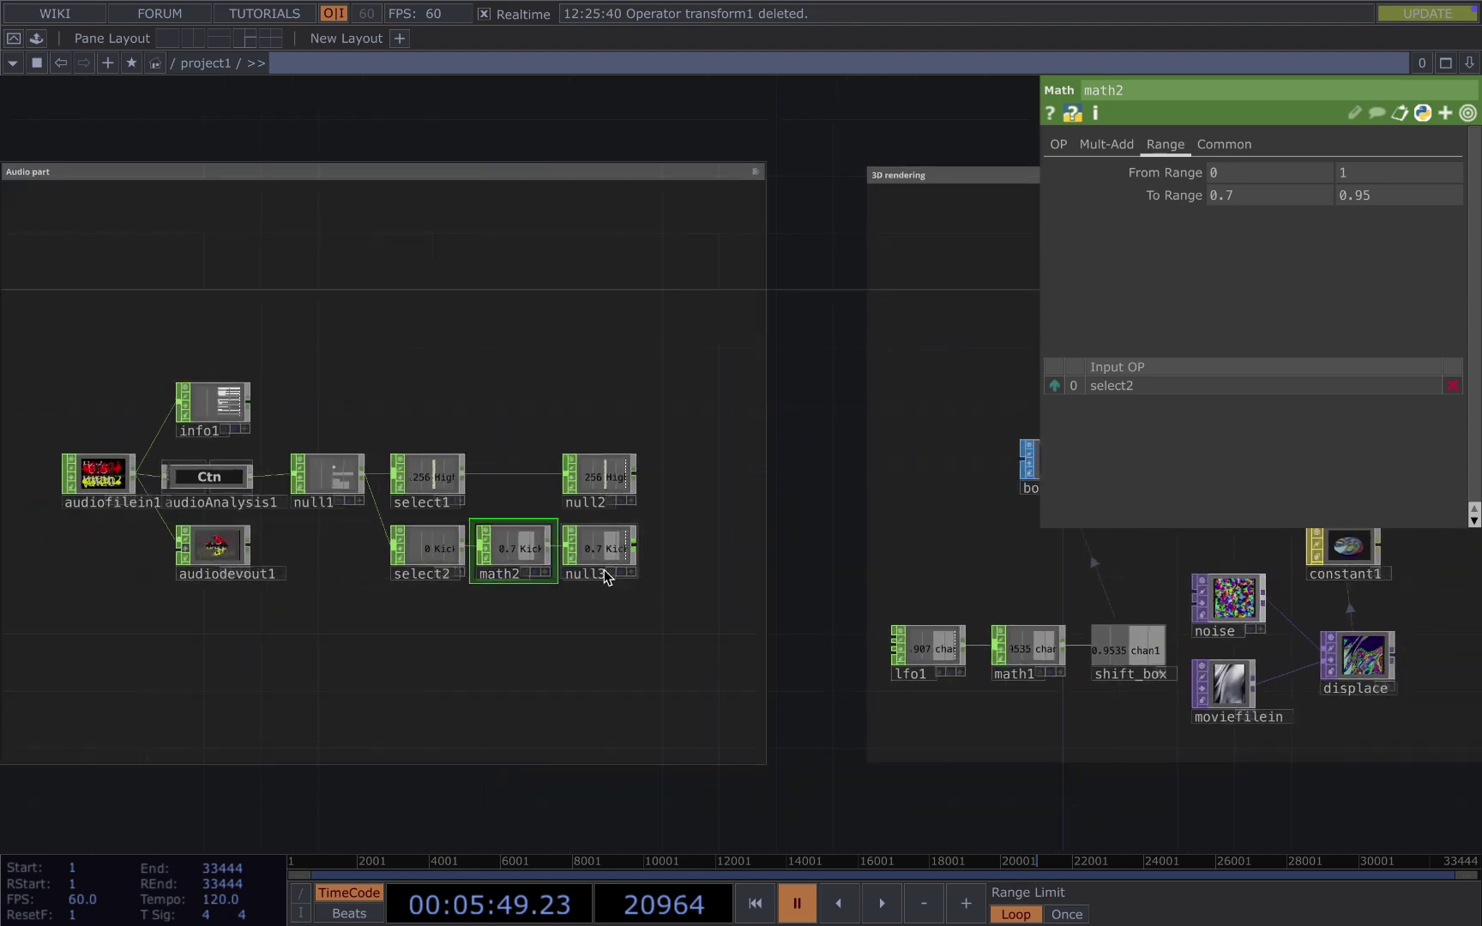
Step: Drive level1's Opacity with the Kickdetection channel of null3
scroll(546, 569, up, 3)
click(691, 559)
drag(652, 518, 1202, 195)
scroll(823, 550, down, 8)
scroll(978, 531, up, 5)
click(1204, 190)
Step: Set both Scale values of transform2 to 1.03
drag(794, 292, 663, 283)
scroll(902, 475, up, 1)
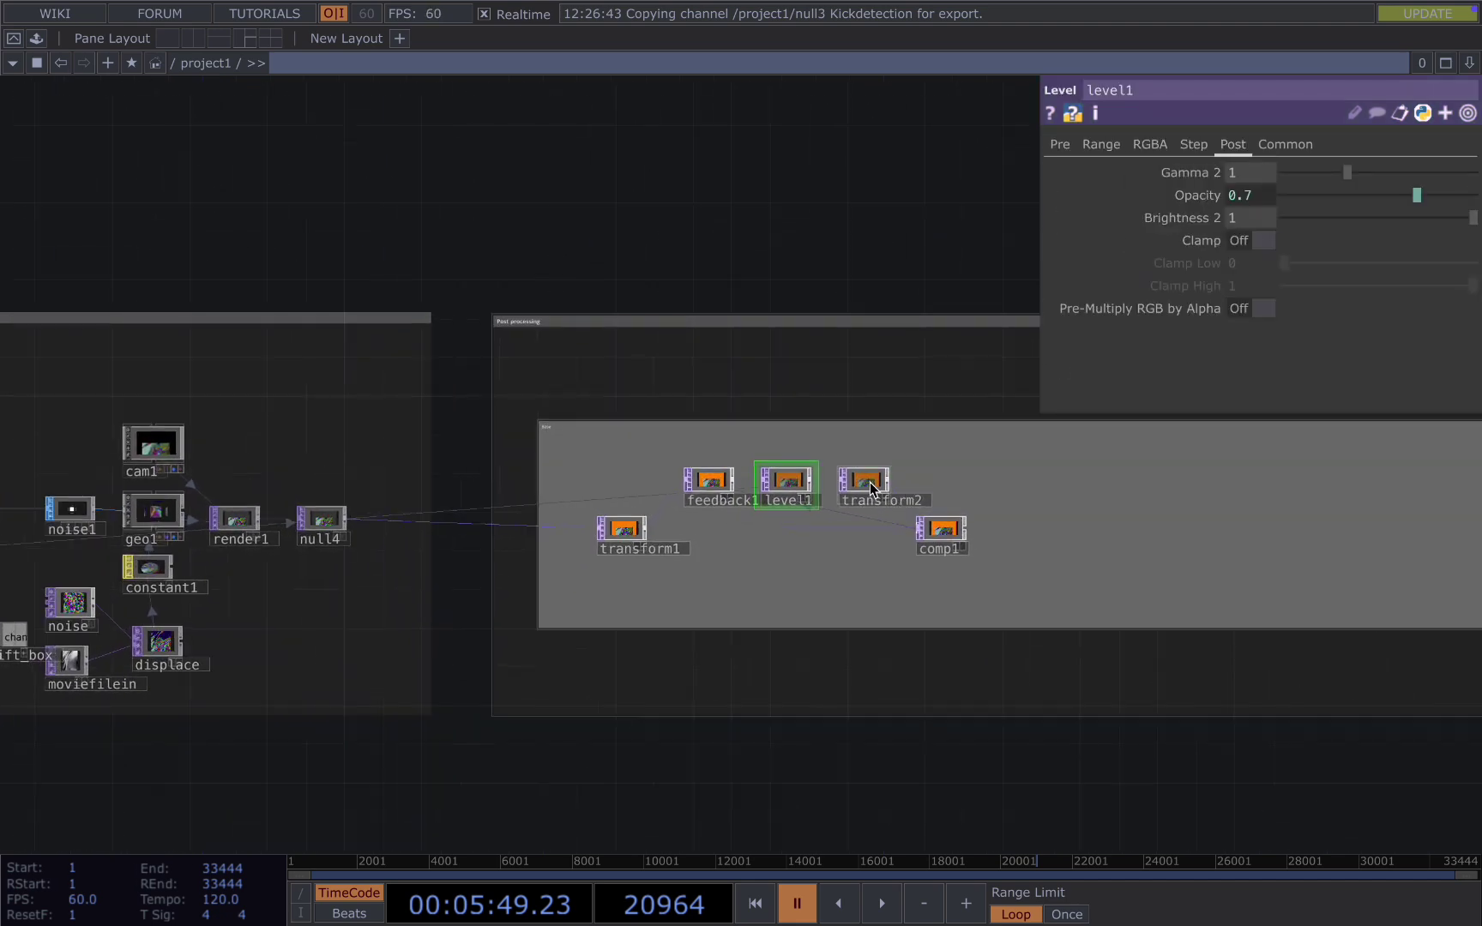
click(868, 481)
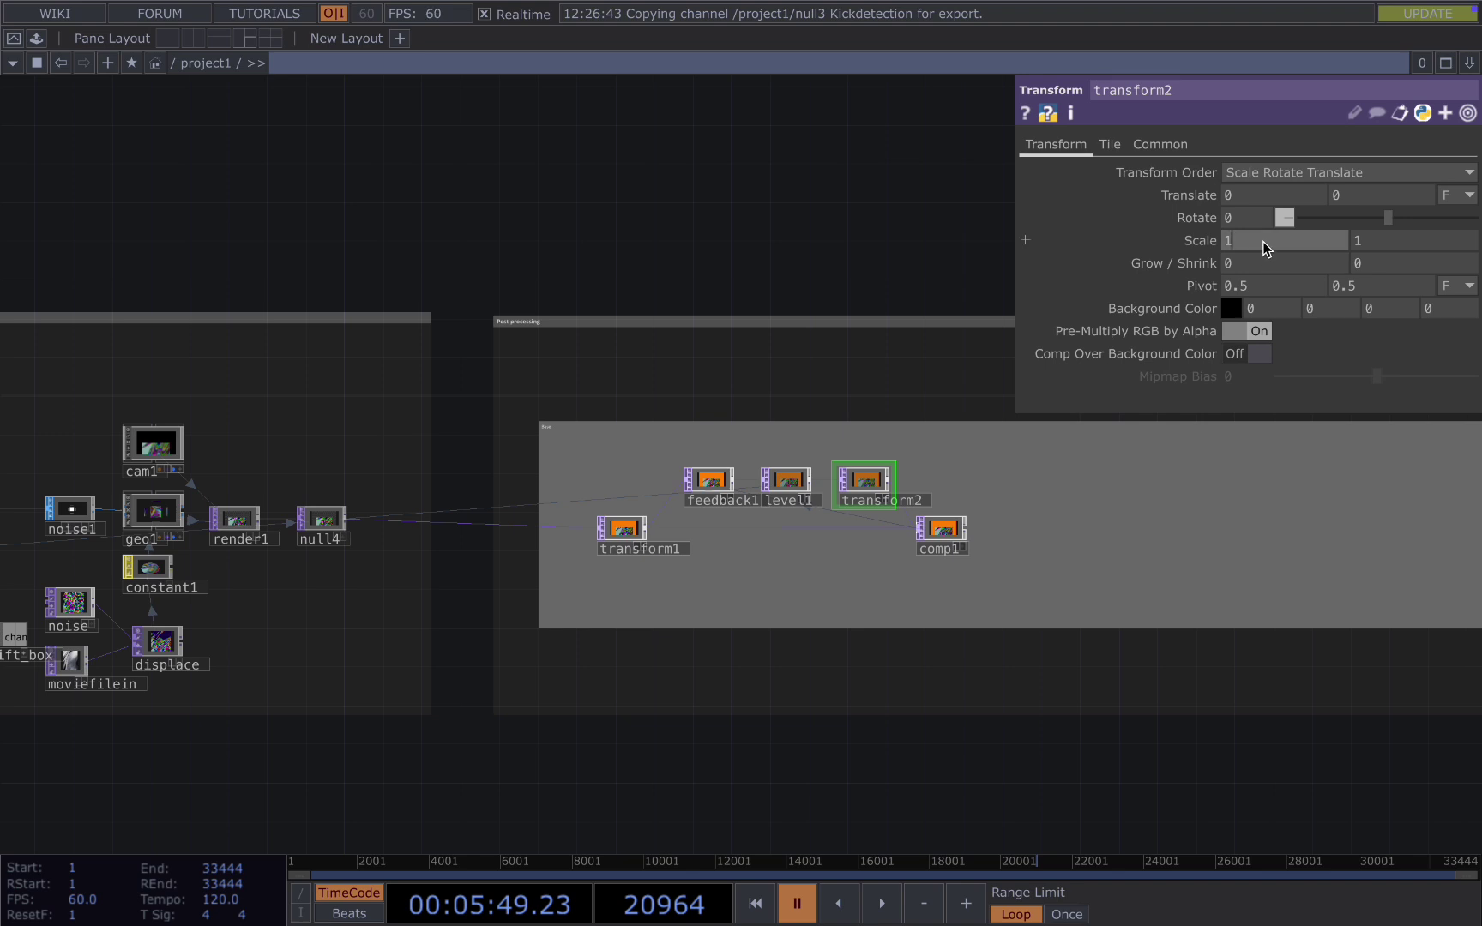
click(1409, 240)
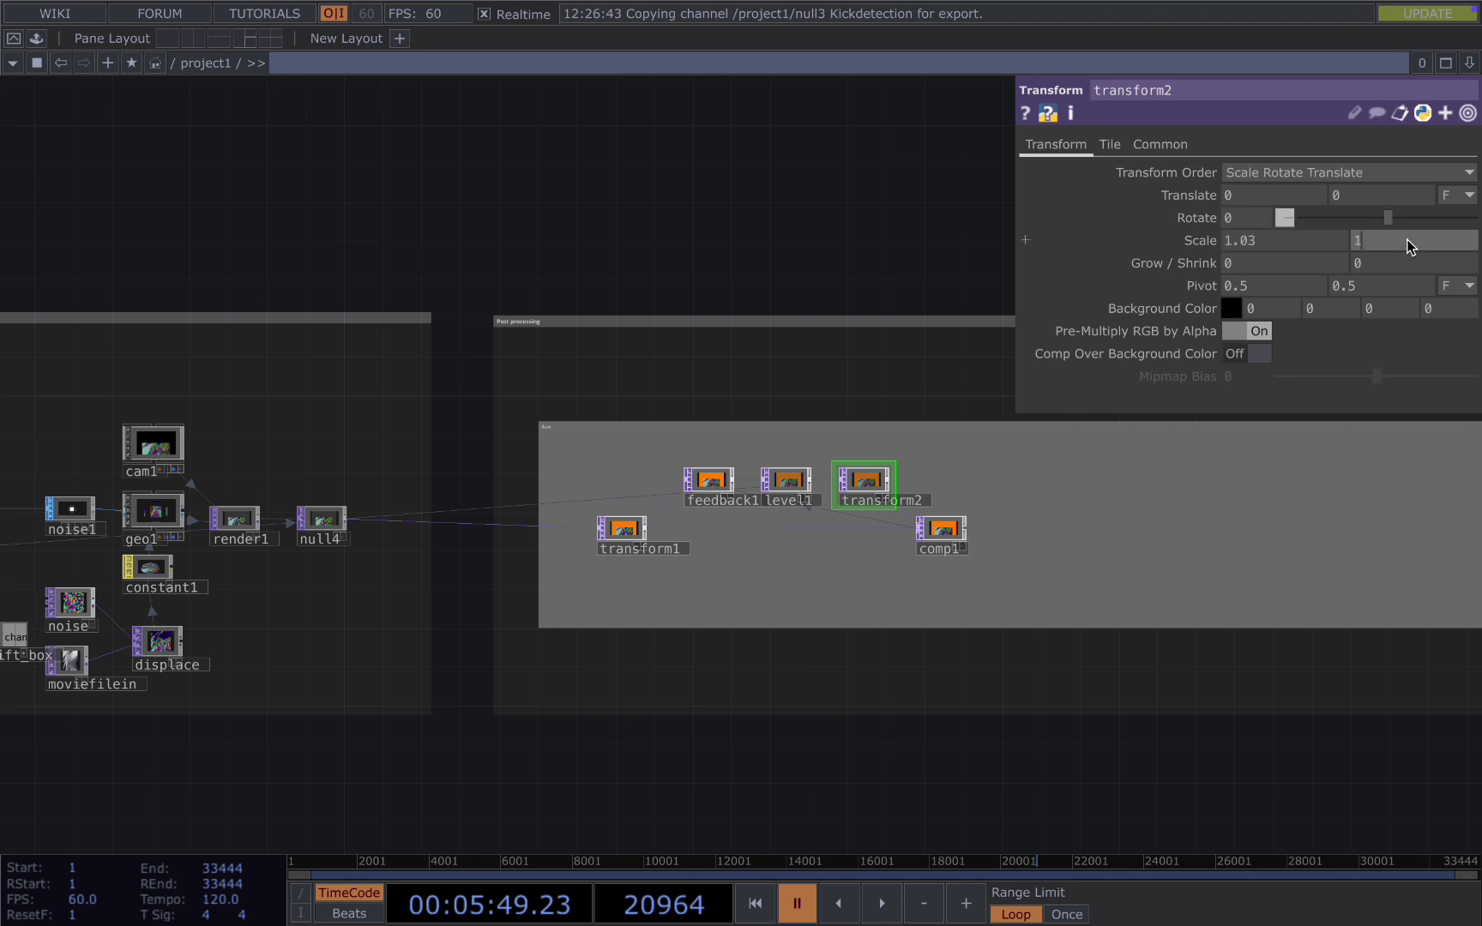
text(1.03)
key(Return)
Step: Display comp1 in the network background and play the timeline to check the feedback
scroll(783, 547, up, 6)
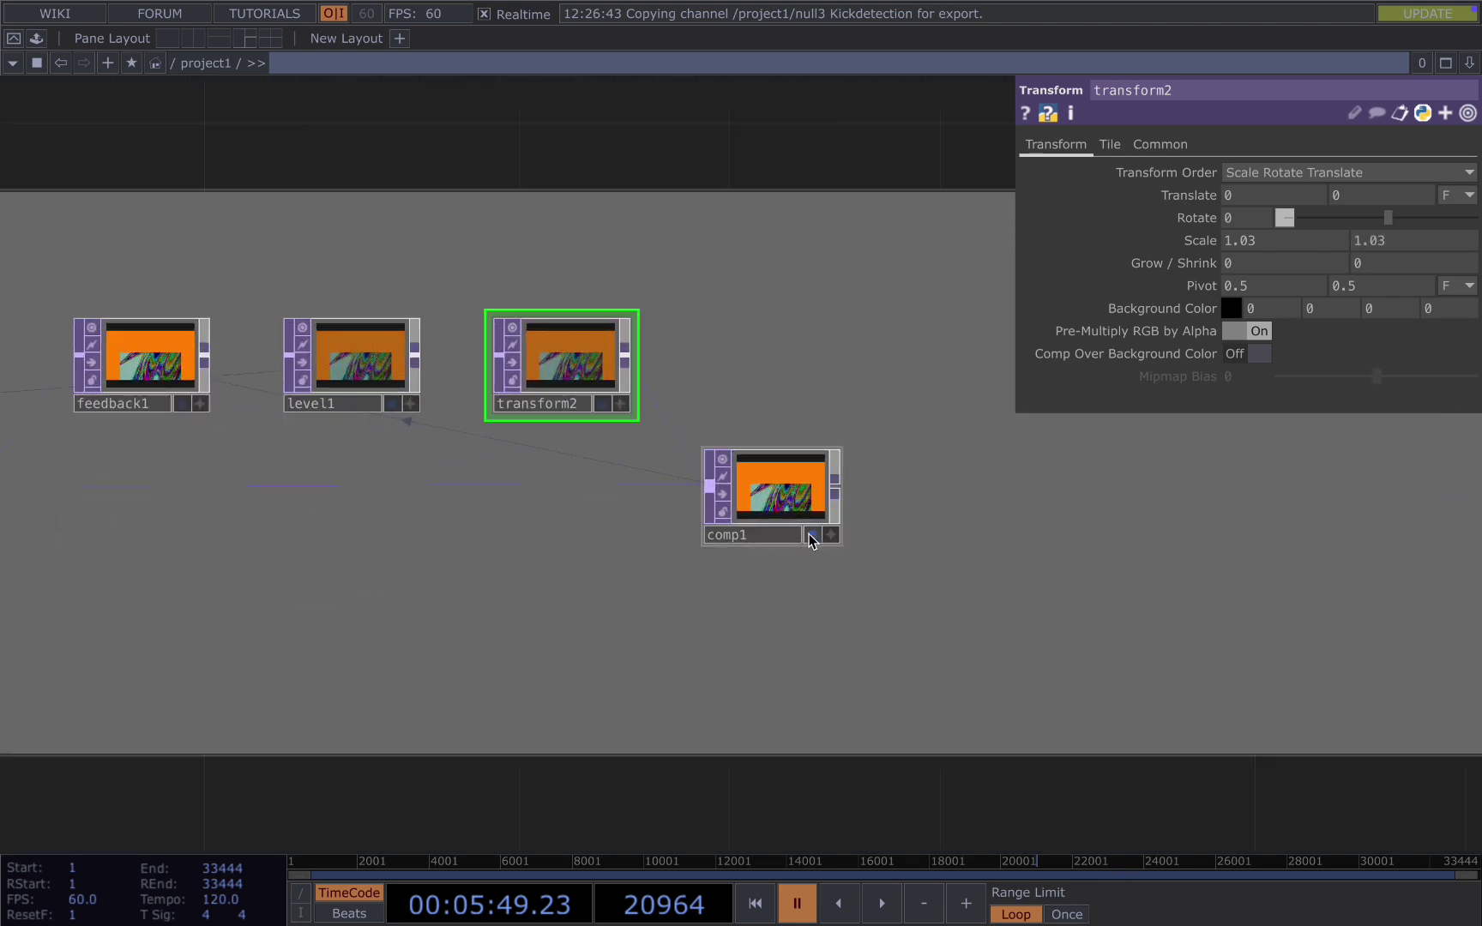
click(812, 535)
scroll(661, 554, down, 10)
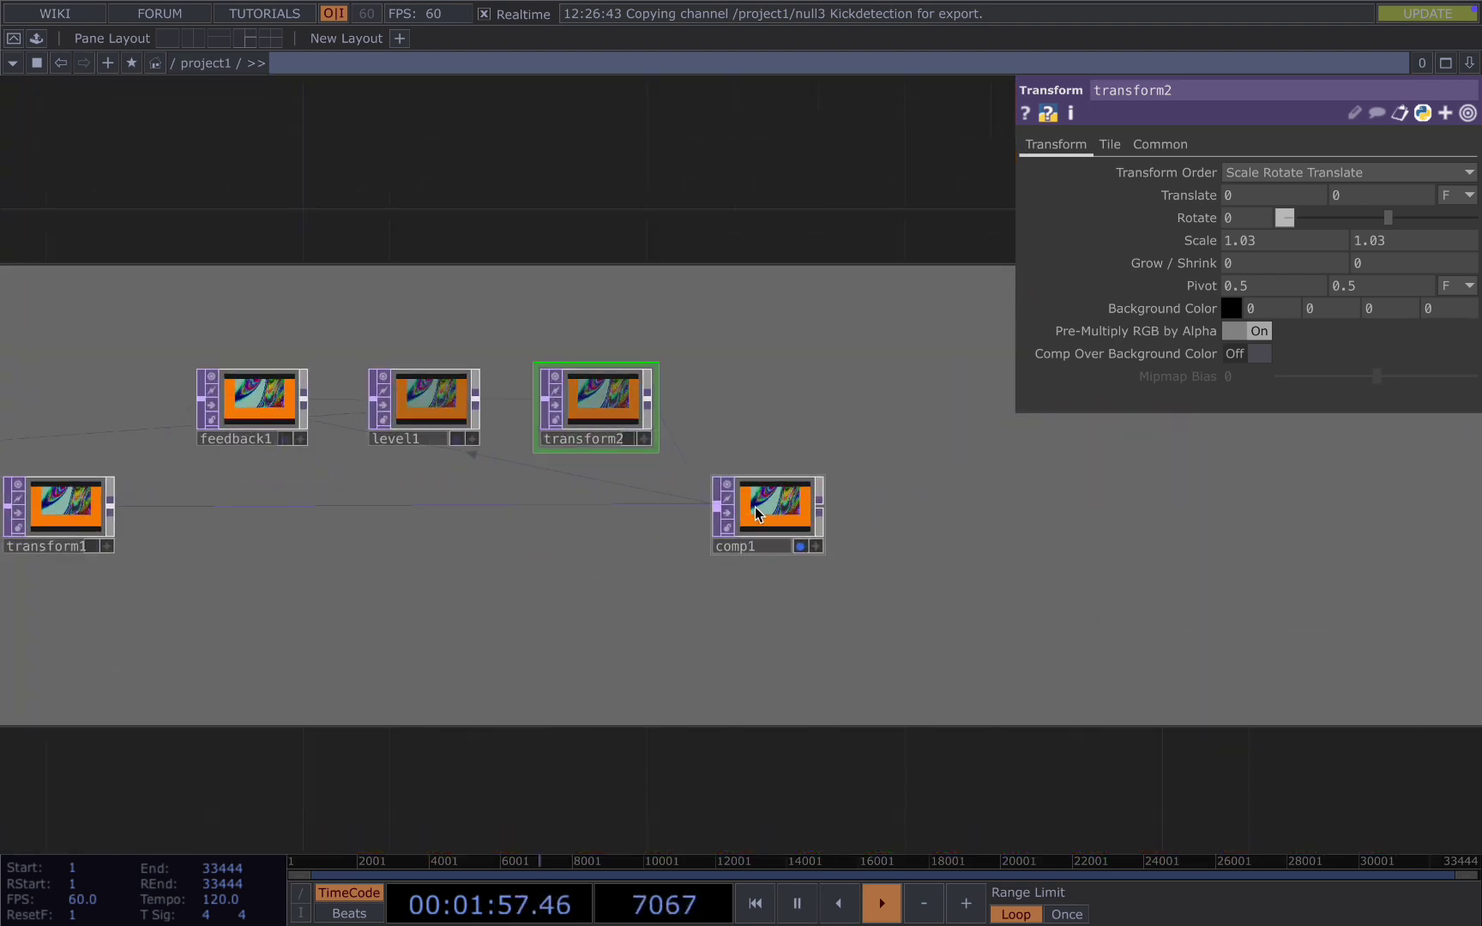
Step: Reorder comp1's inputs so that transform2 comes before transform1
click(776, 508)
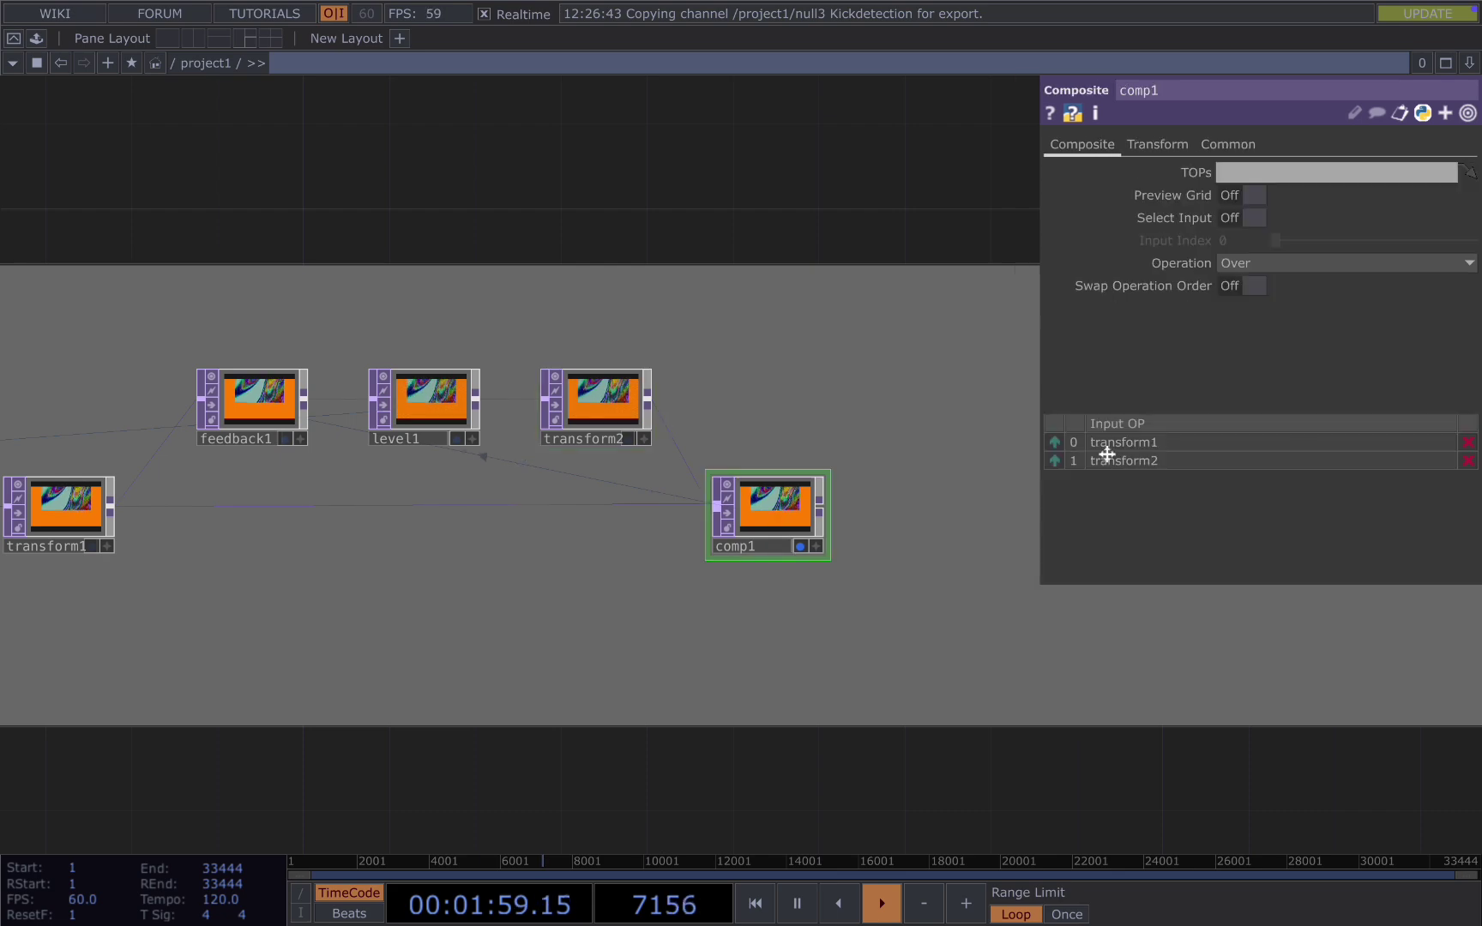
drag(1078, 463, 1055, 443)
scroll(884, 483, down, 6)
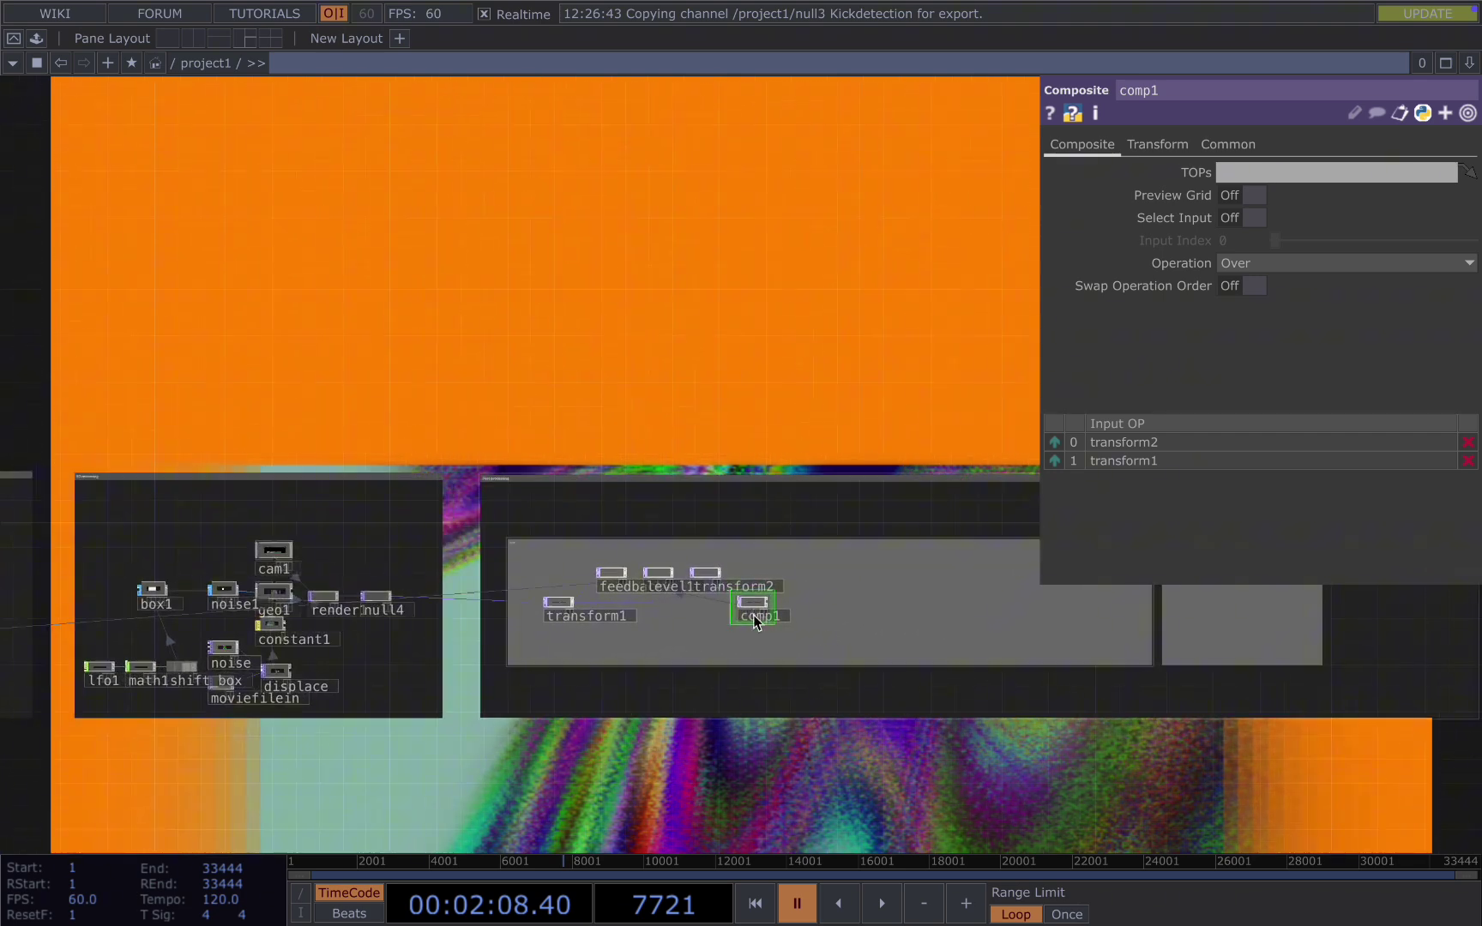
Step: Delete the two annotation boxes inside the Post processing area, keeping the operators
scroll(787, 605, up, 2)
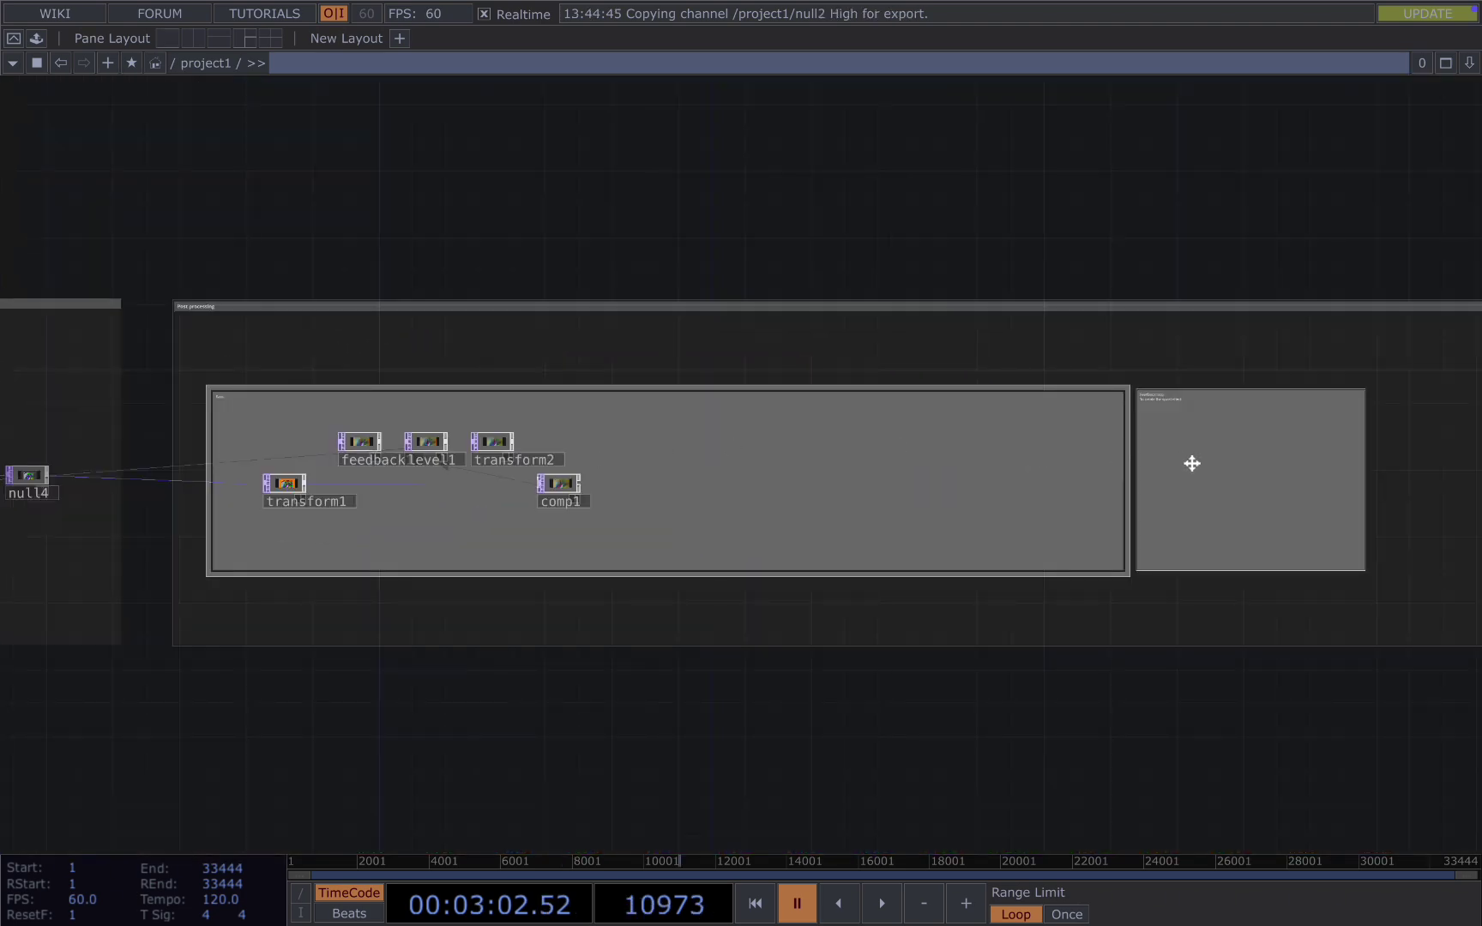
mouse_move(73, 807)
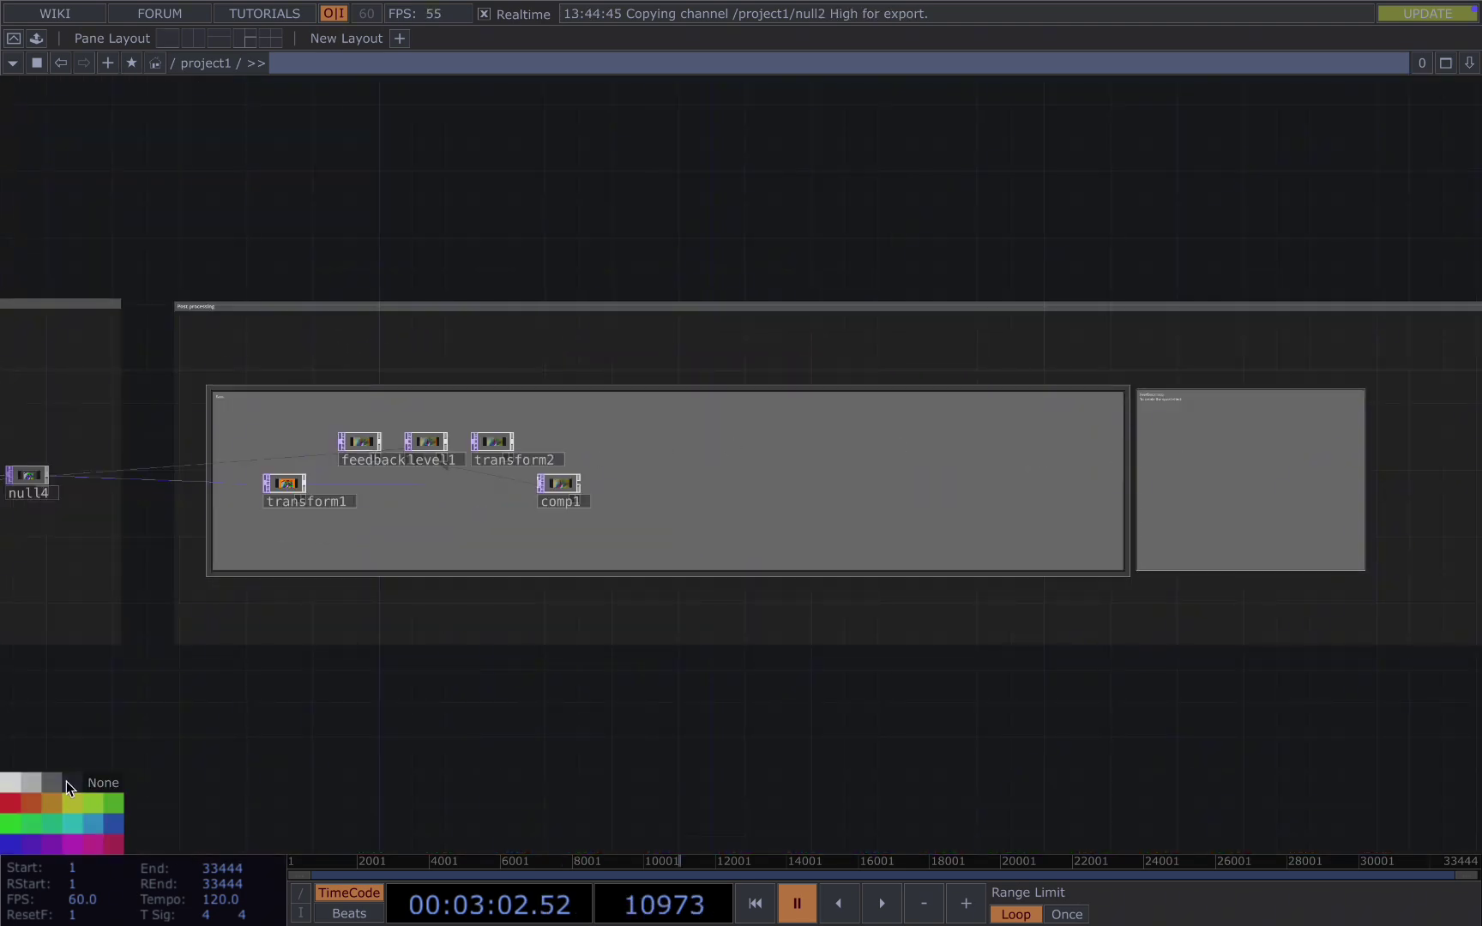
scroll(645, 515, up, 2)
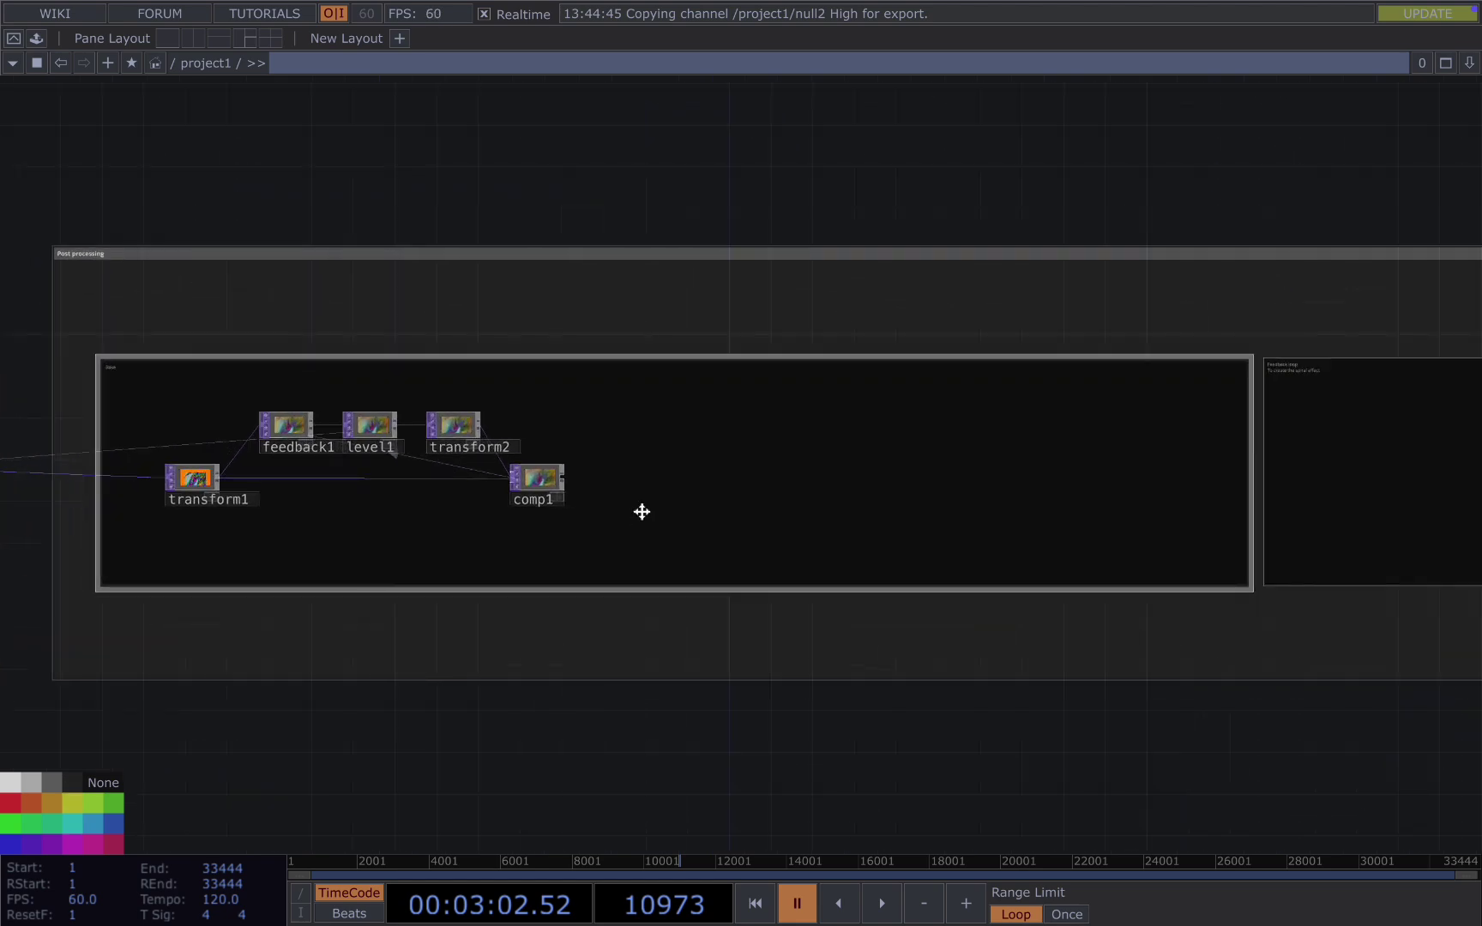
shift+click(1298, 440)
key(Delete)
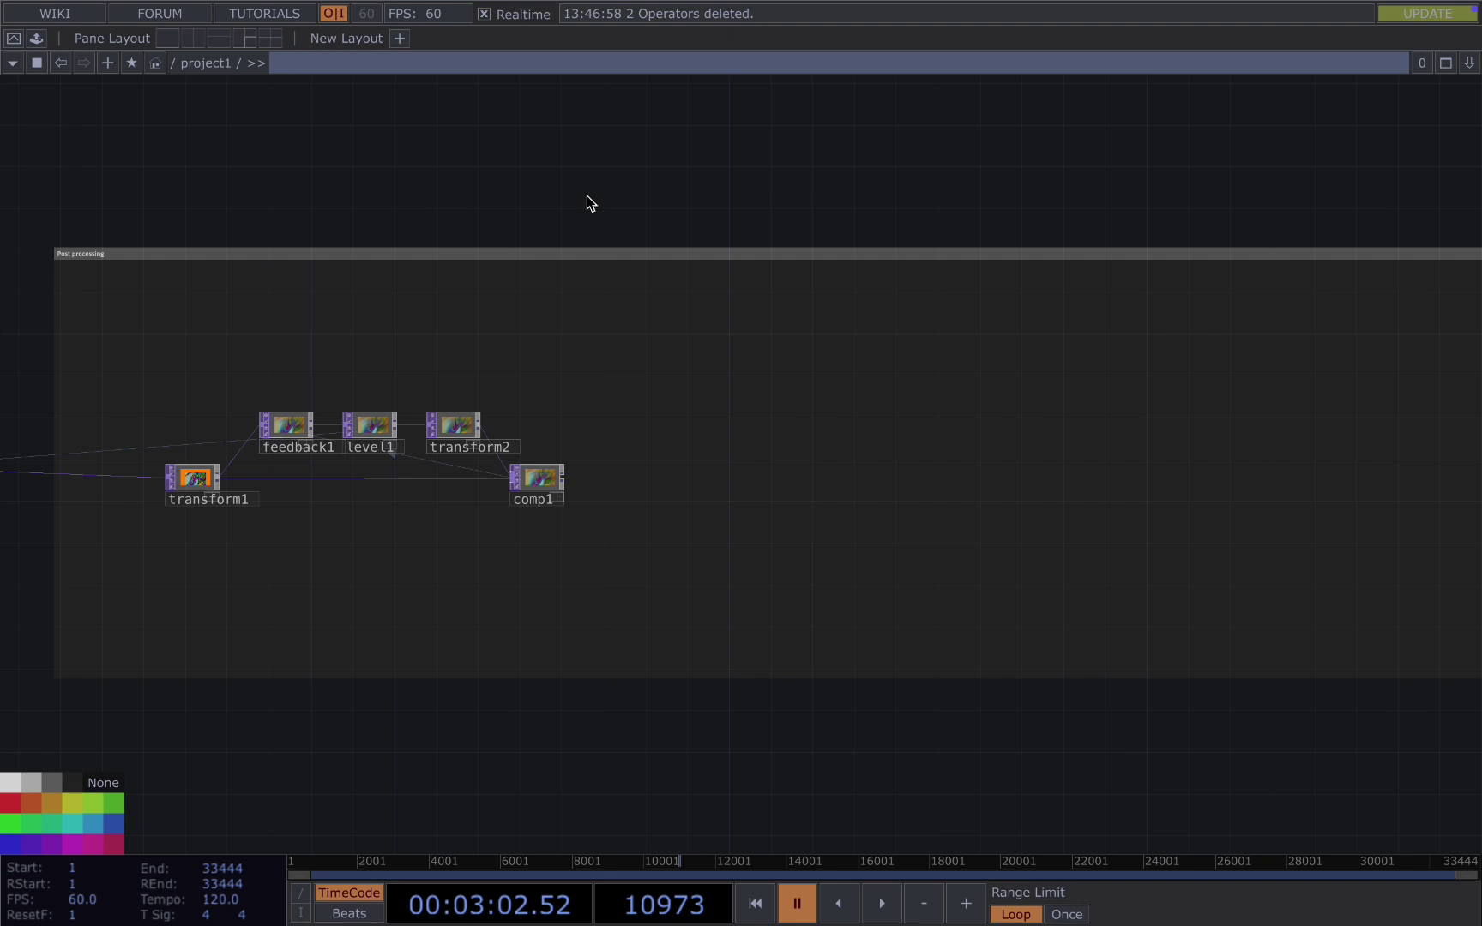
Step: Add a Lens Distort TOP after comp1 and branch a Transform TOP from comp1 below it
right_click(563, 481)
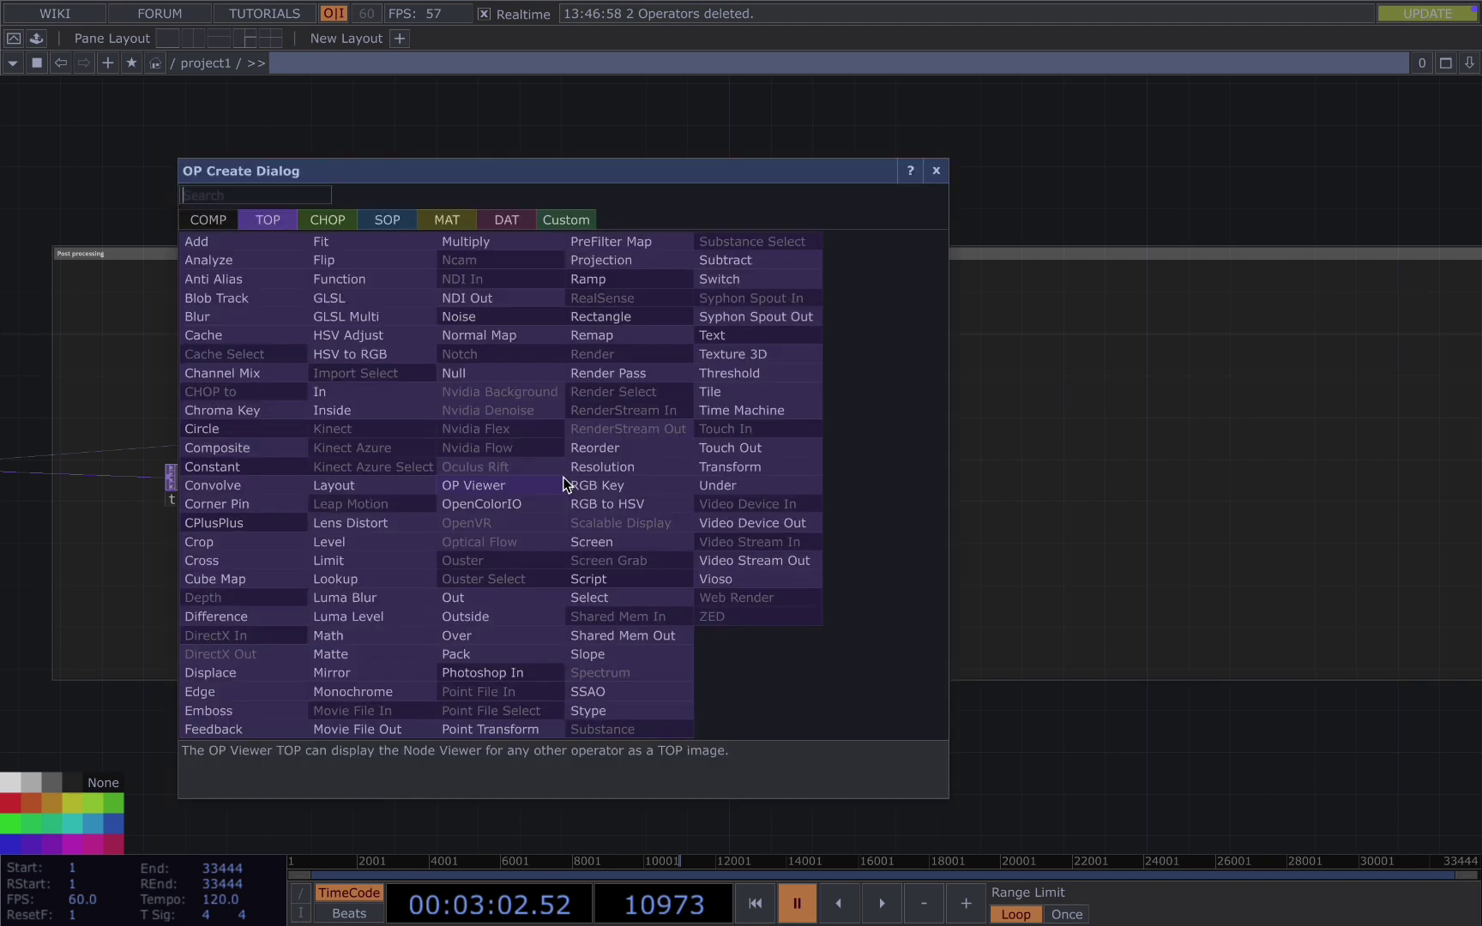
text(le)
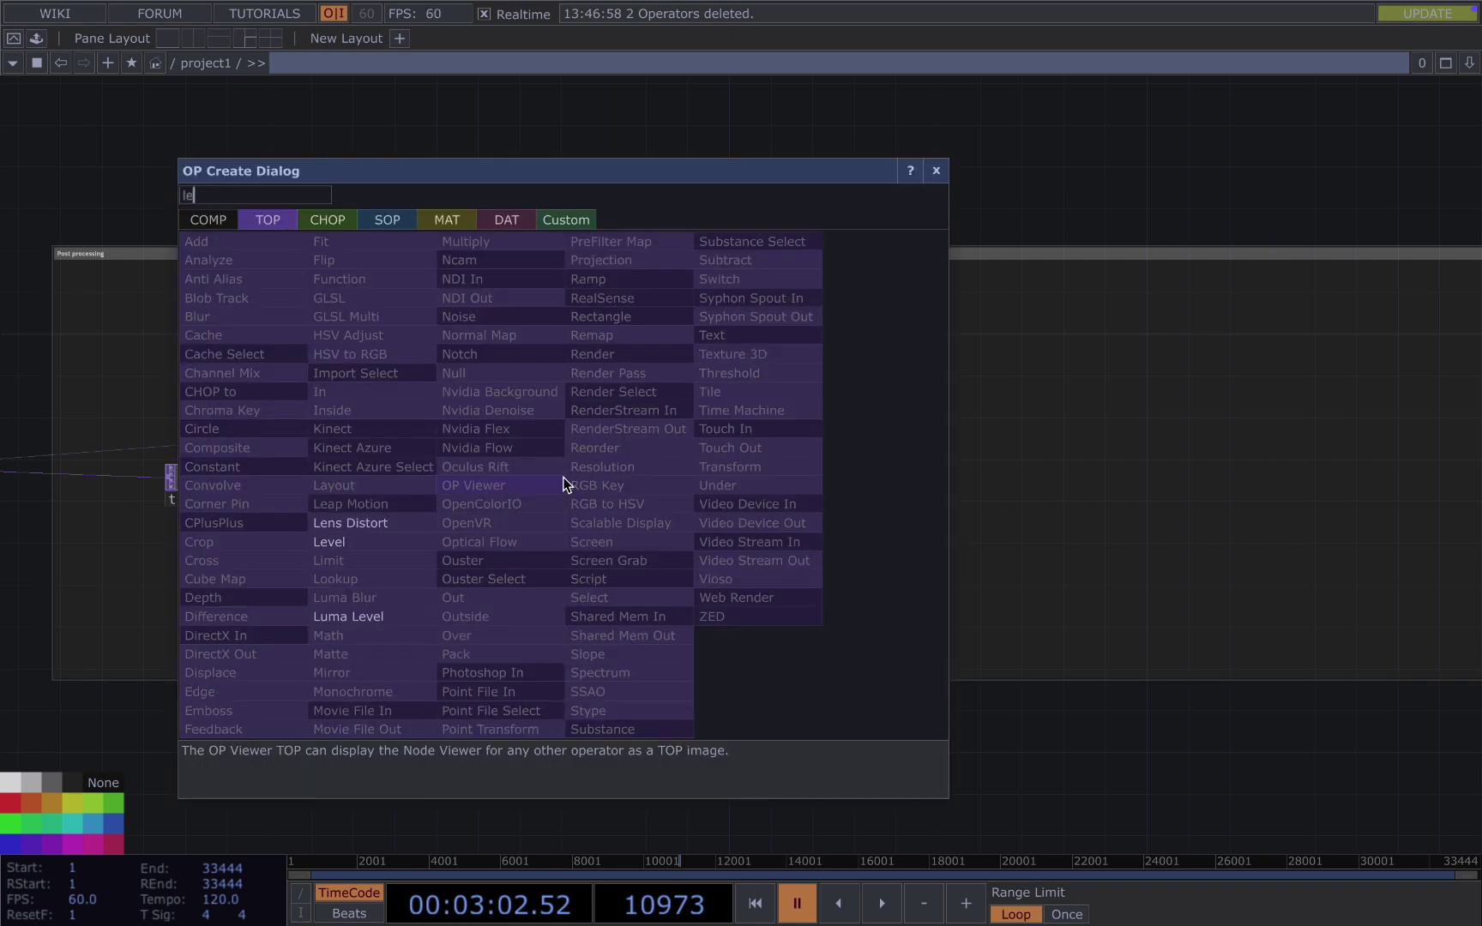
click(335, 540)
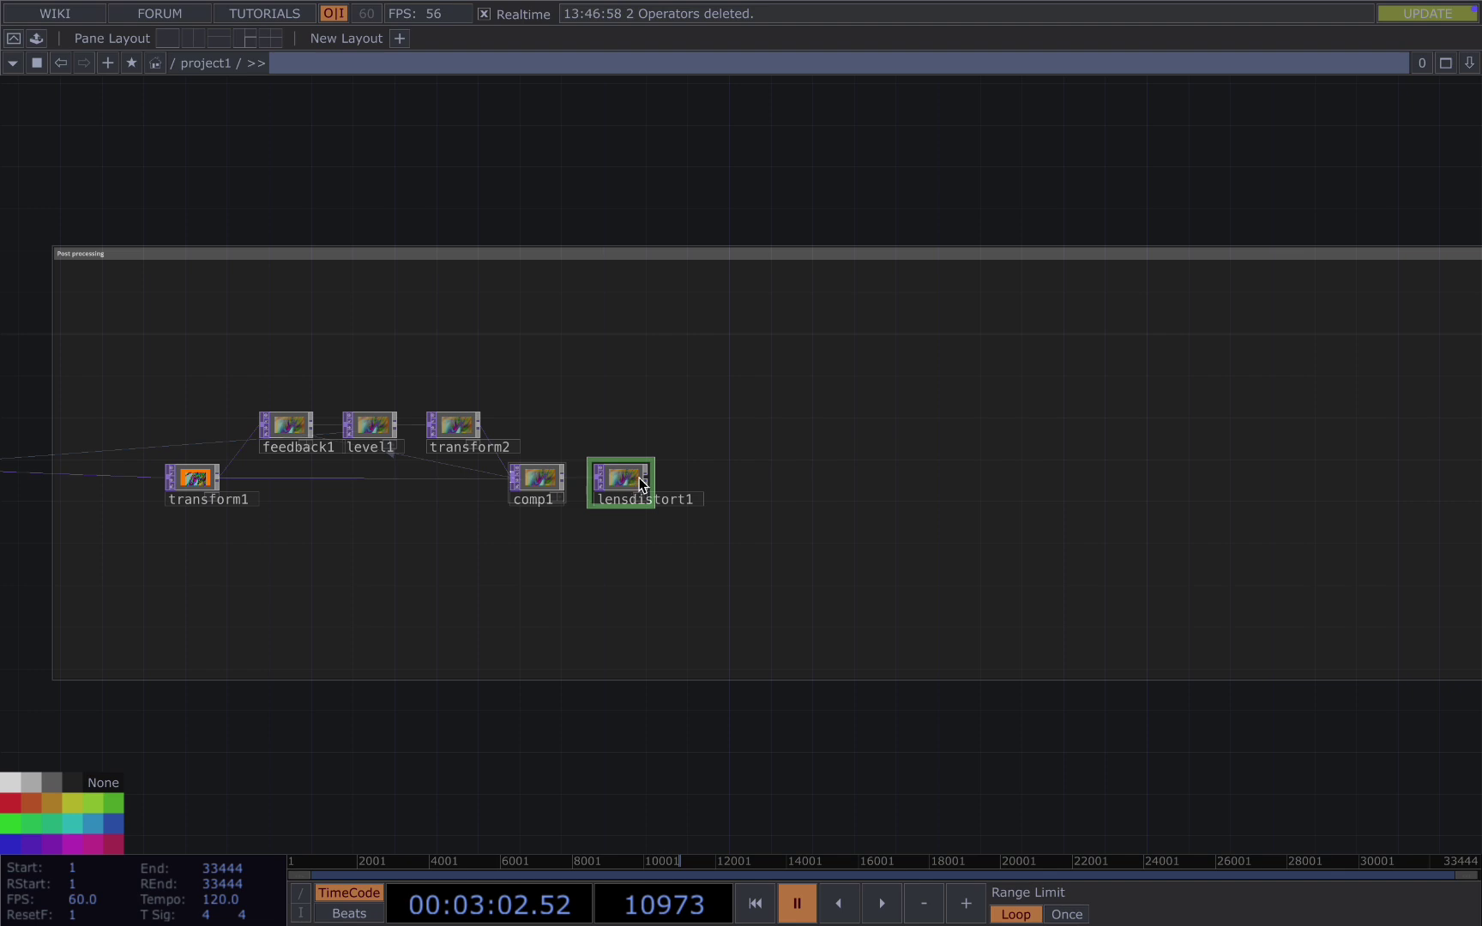
scroll(566, 484, down, 1)
middle_click(564, 487)
key(Tab)
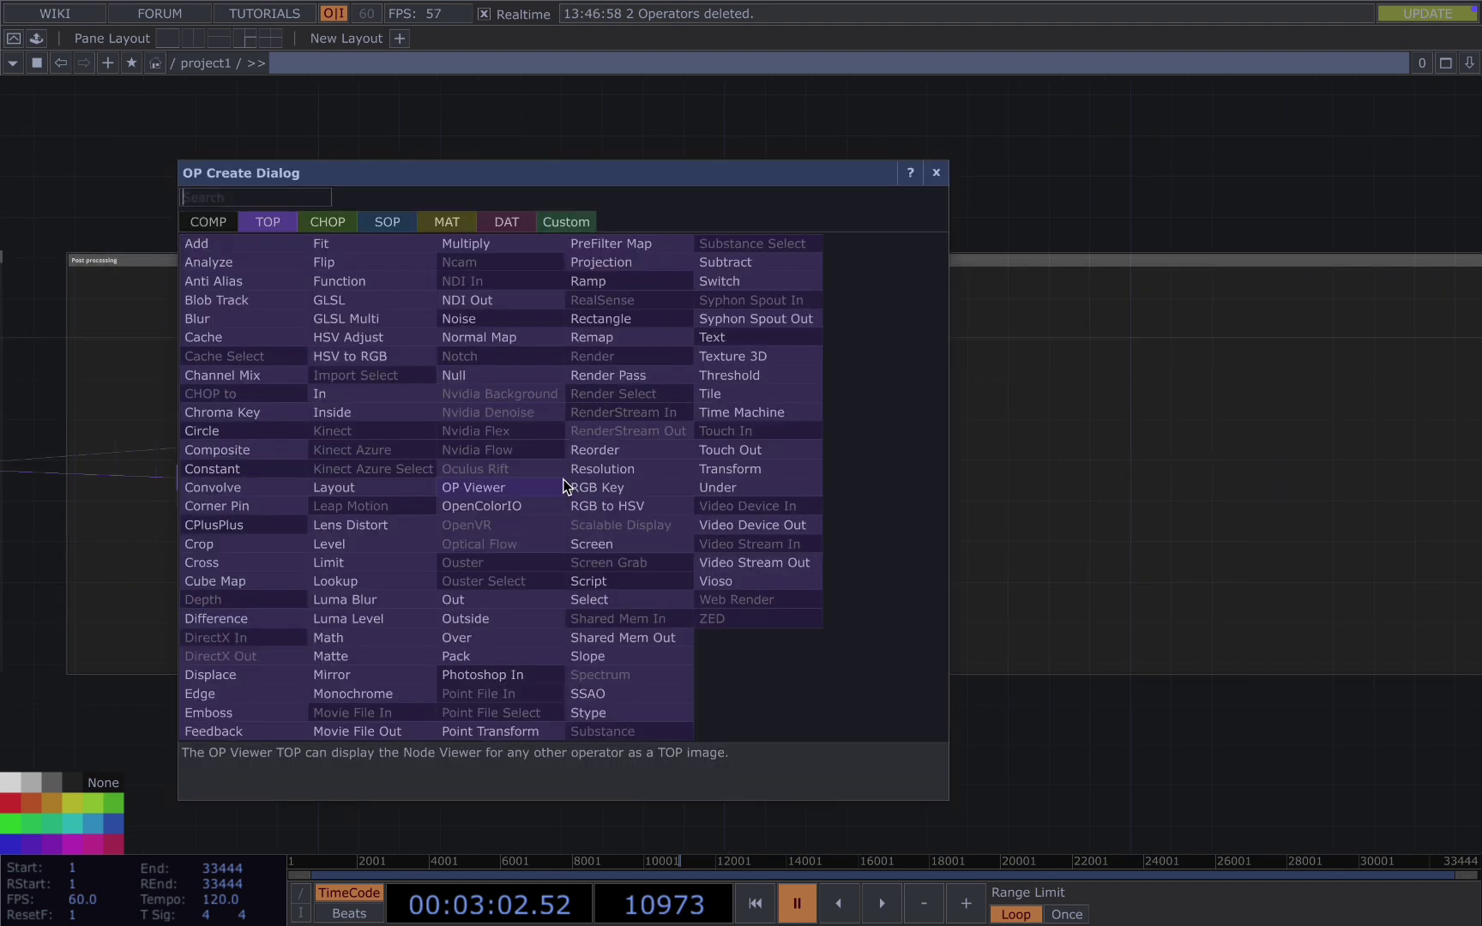
text(t)
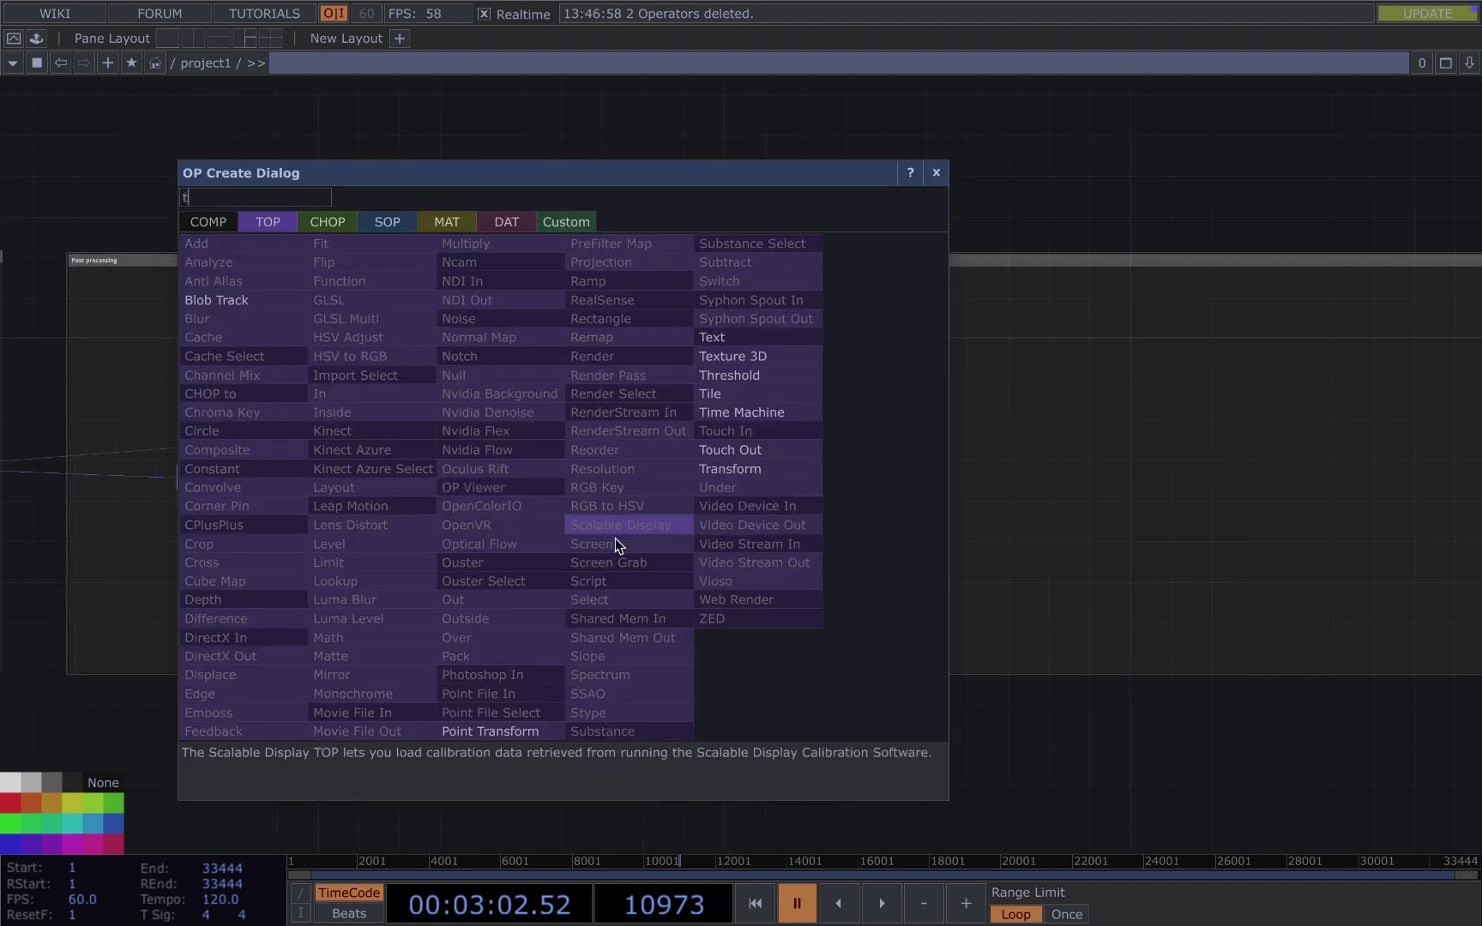
click(743, 469)
Step: Add a Composite TOP and feed it with lensdistort1 and transform3
key(Tab)
text(com)
click(434, 517)
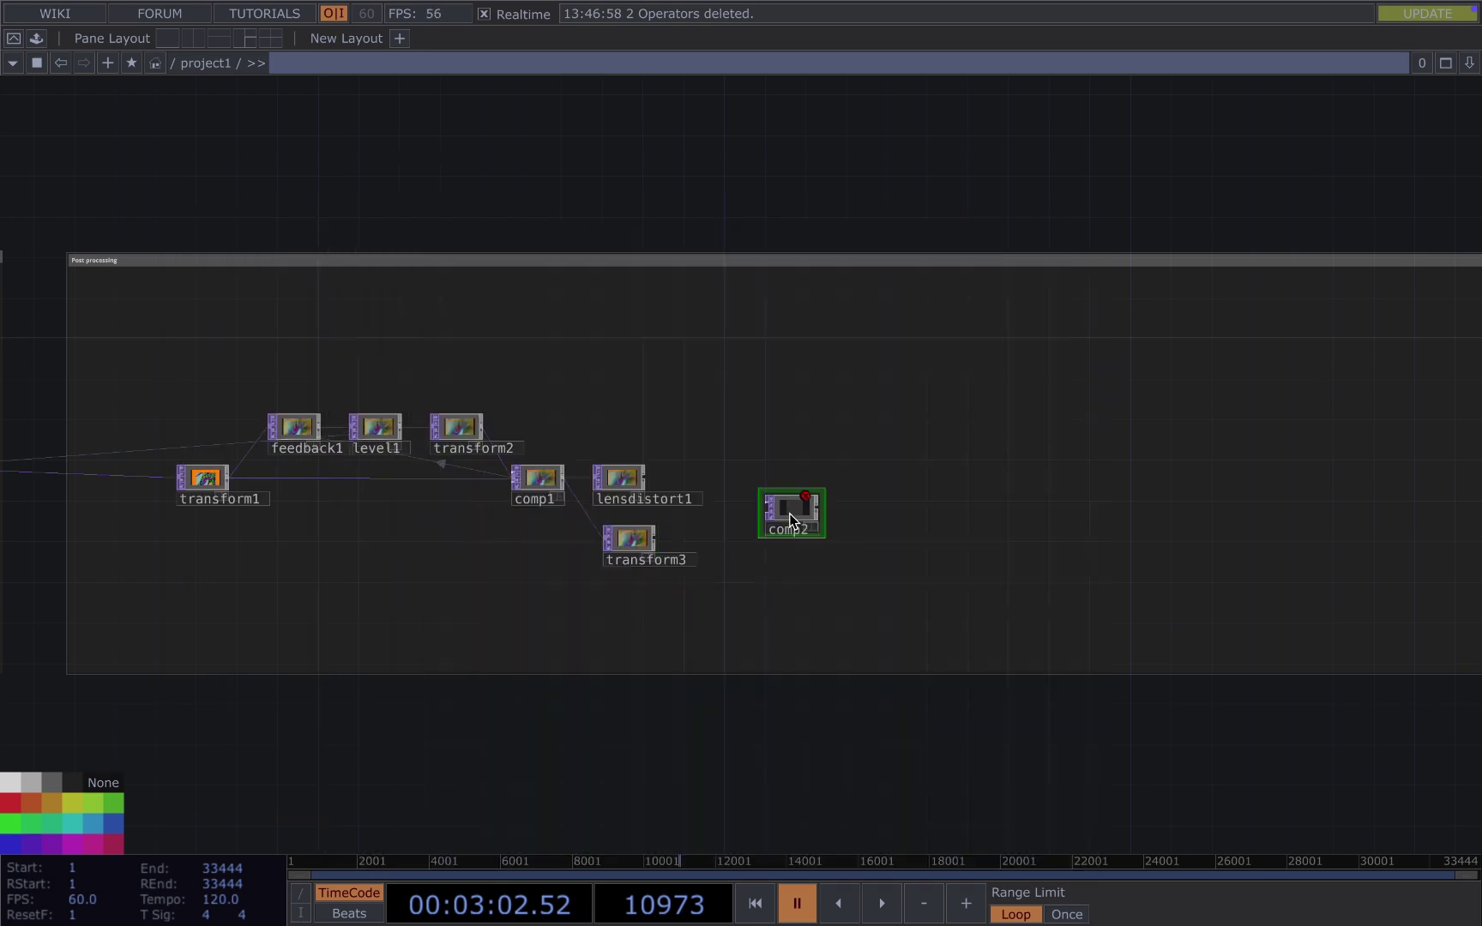
click(635, 477)
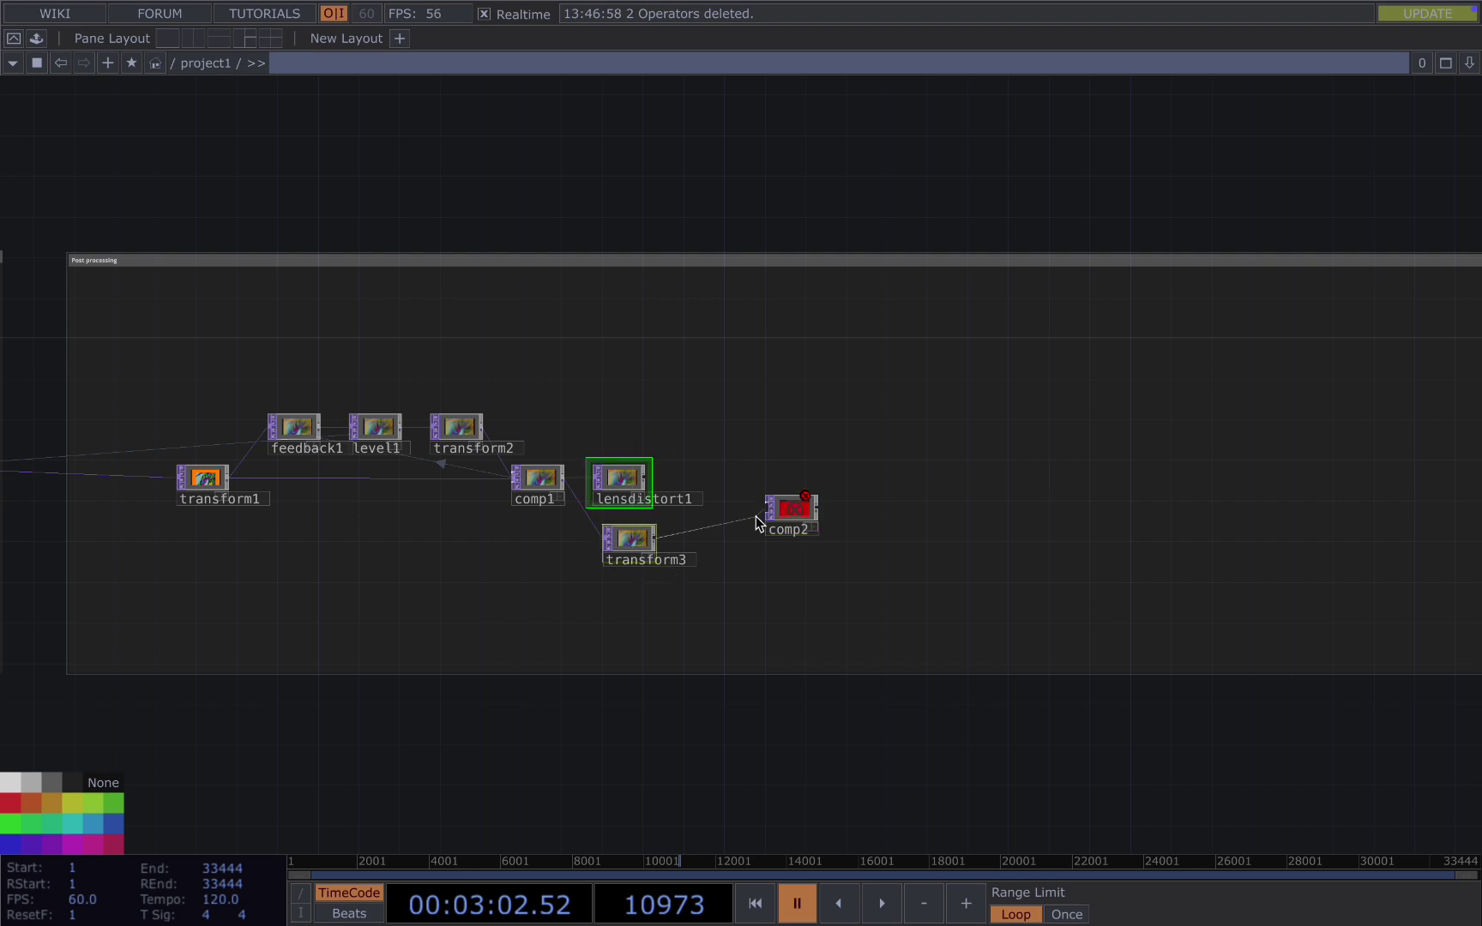
drag(796, 520, 756, 510)
Step: Set comp2's Operation to Overlay
key(p)
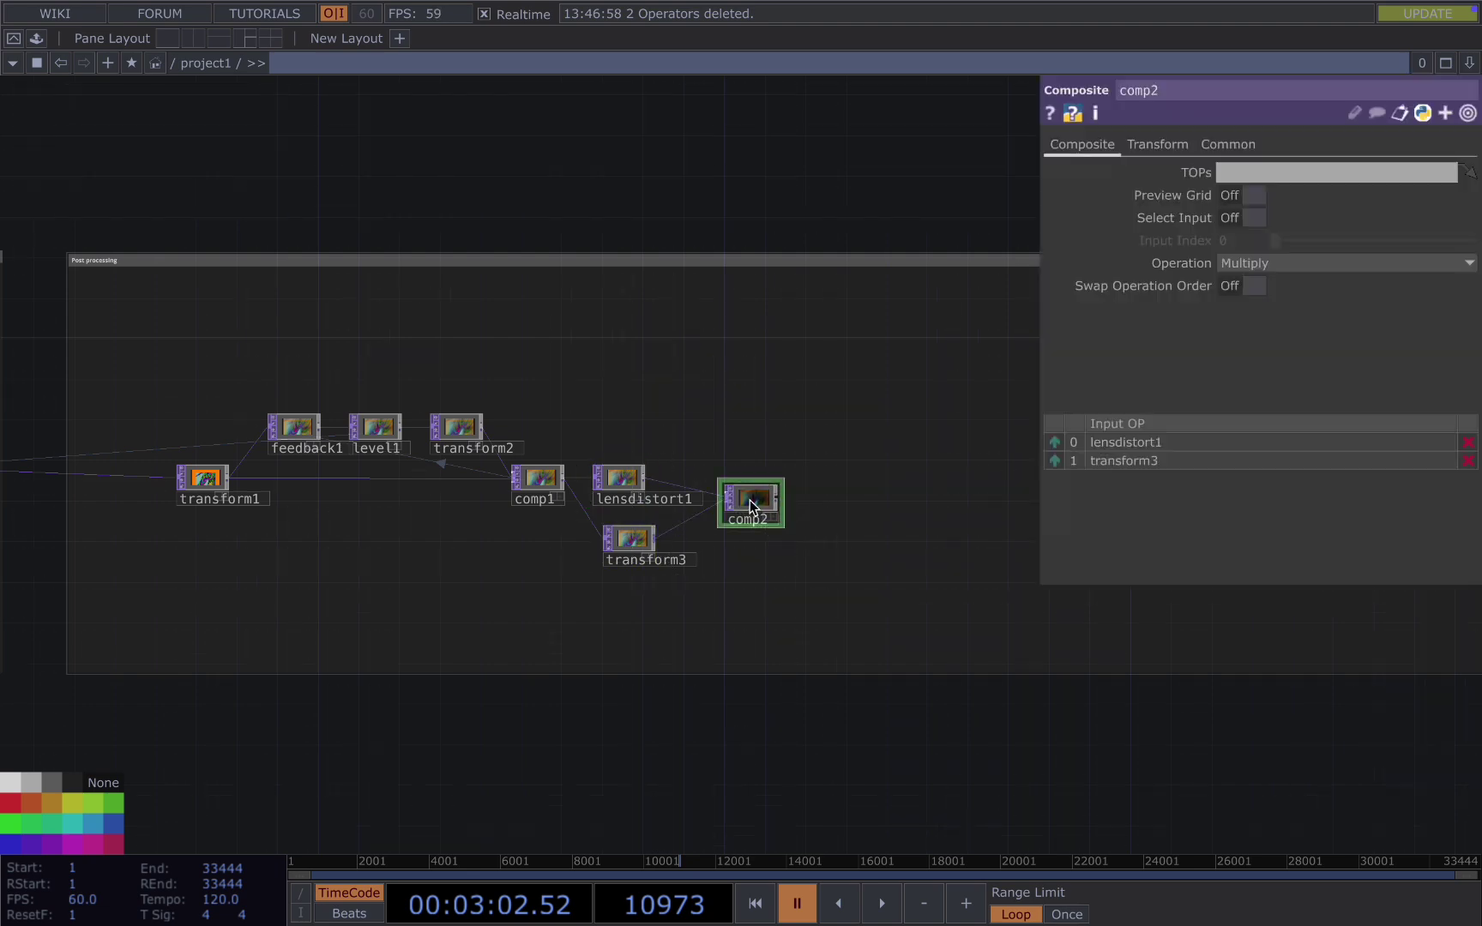
scroll(676, 468, up, 3)
drag(598, 486, 615, 486)
click(1277, 264)
click(1419, 471)
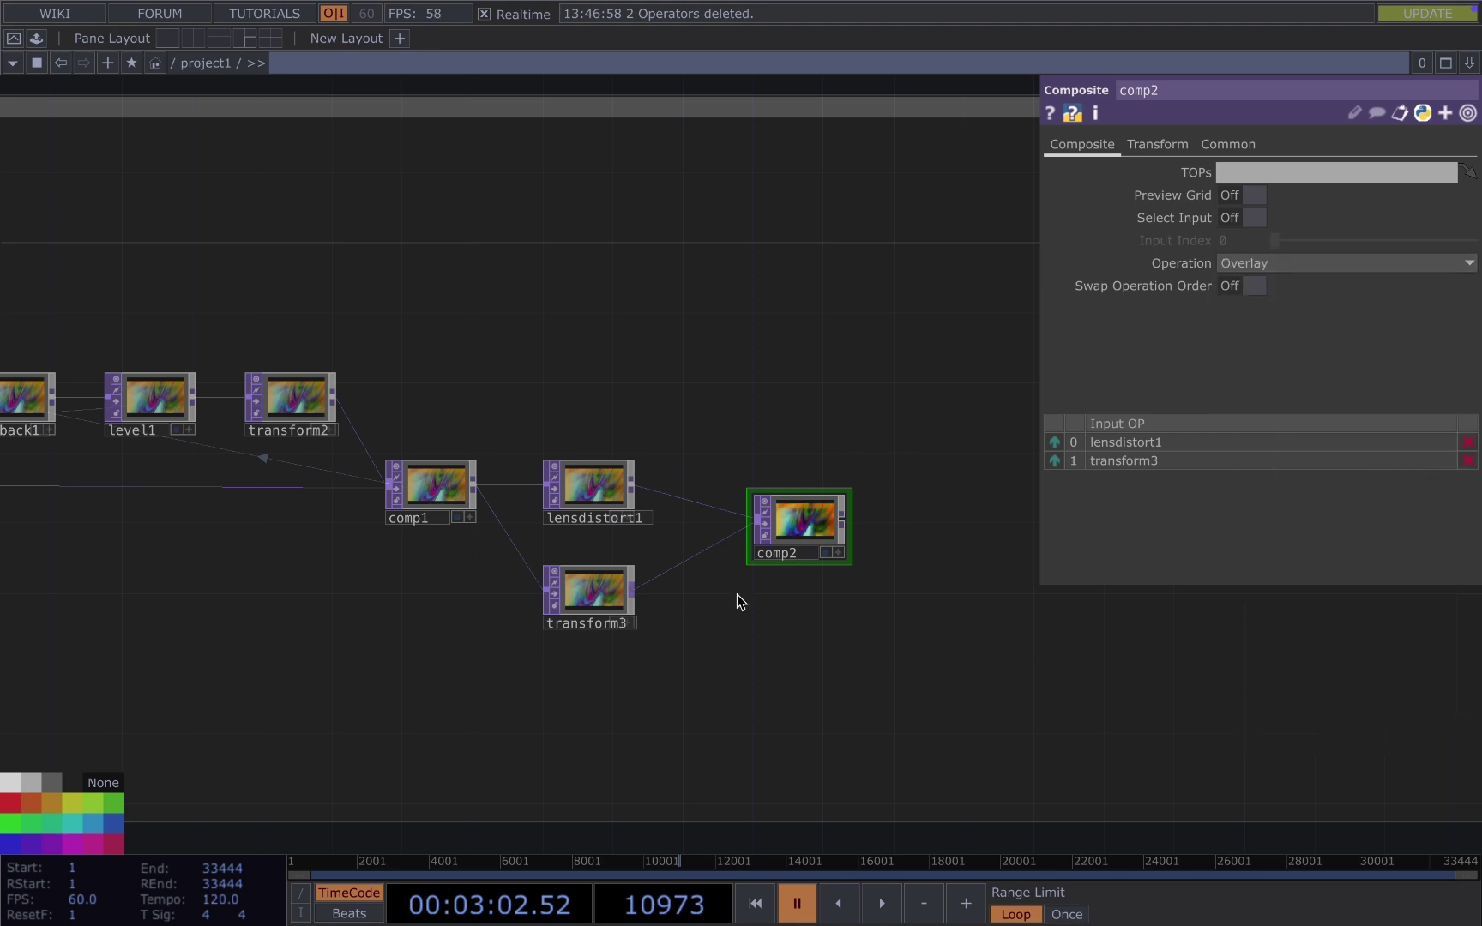
Step: Display comp2 in the network background and play the timeline briefly to check the overlay
click(584, 592)
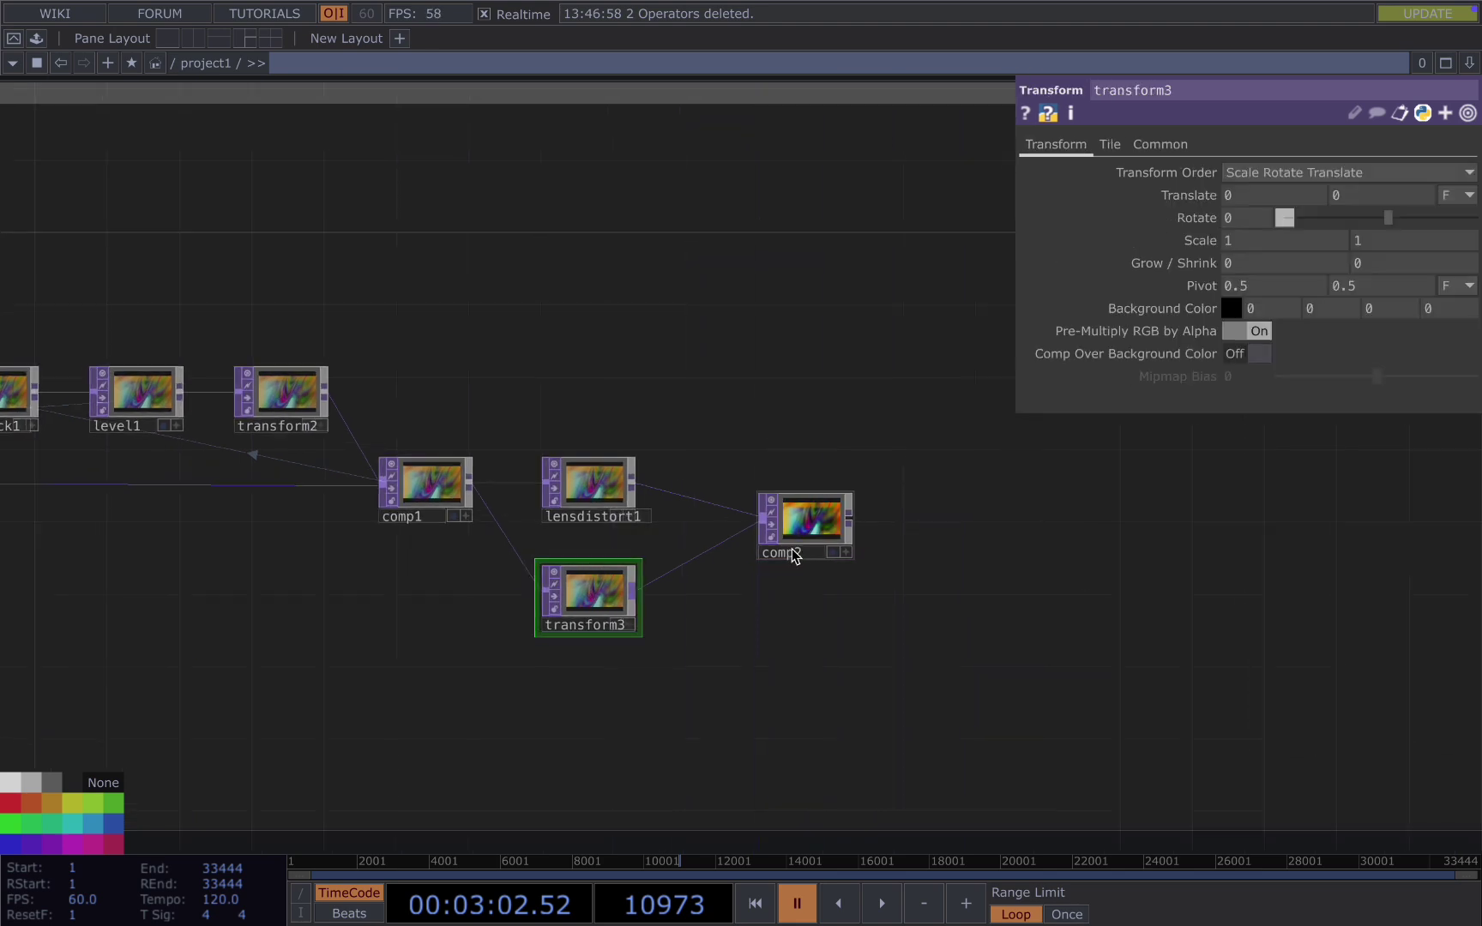
click(837, 552)
scroll(818, 563, down, 4)
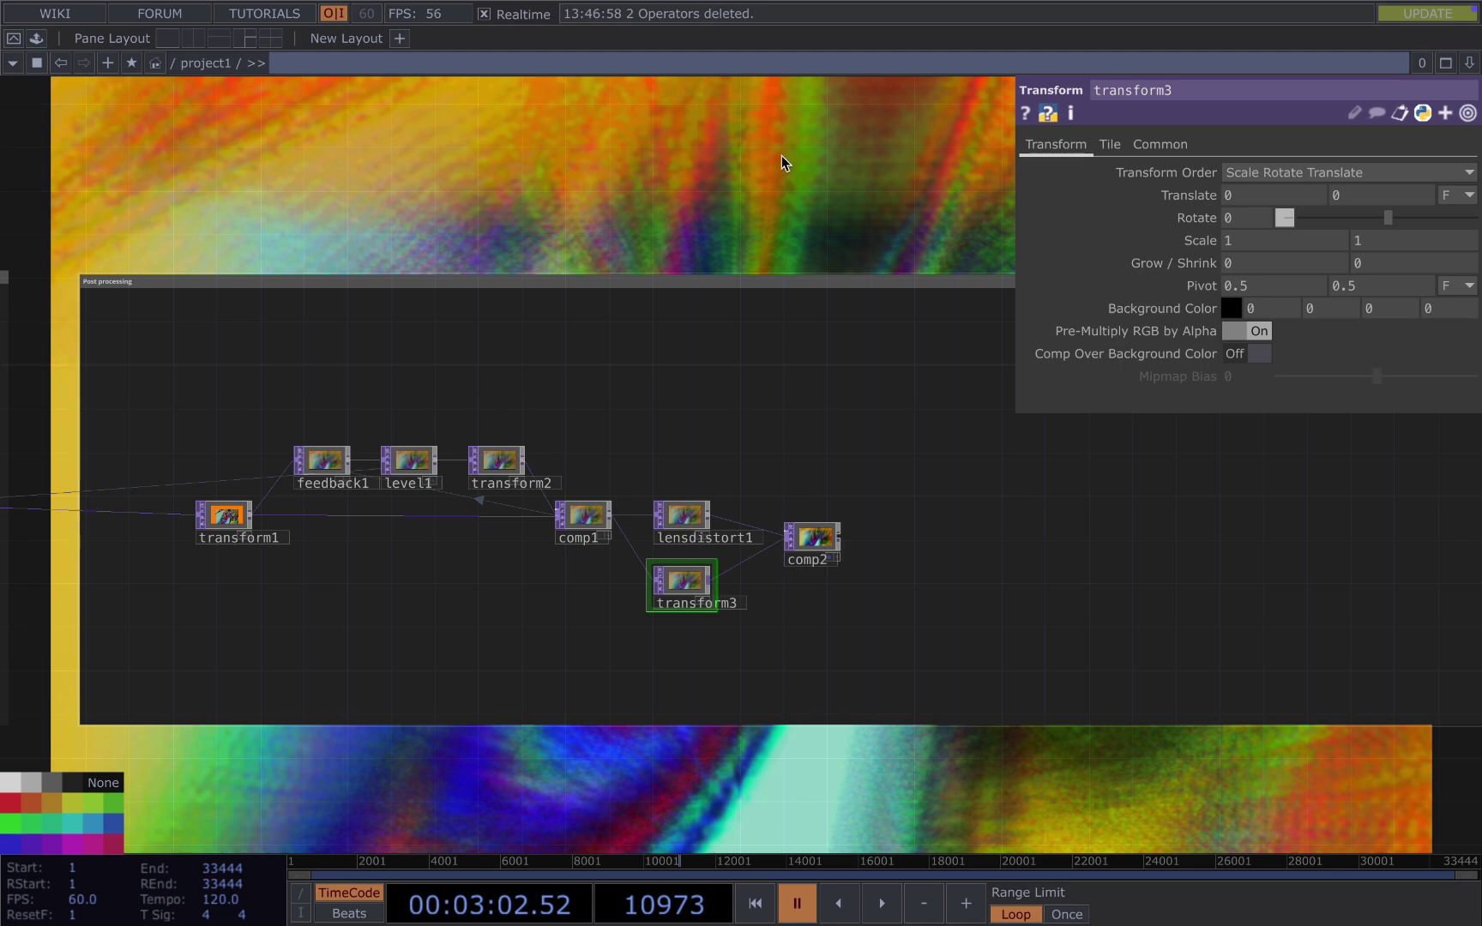
key(space)
drag(781, 159, 744, 318)
scroll(744, 317, down, 3)
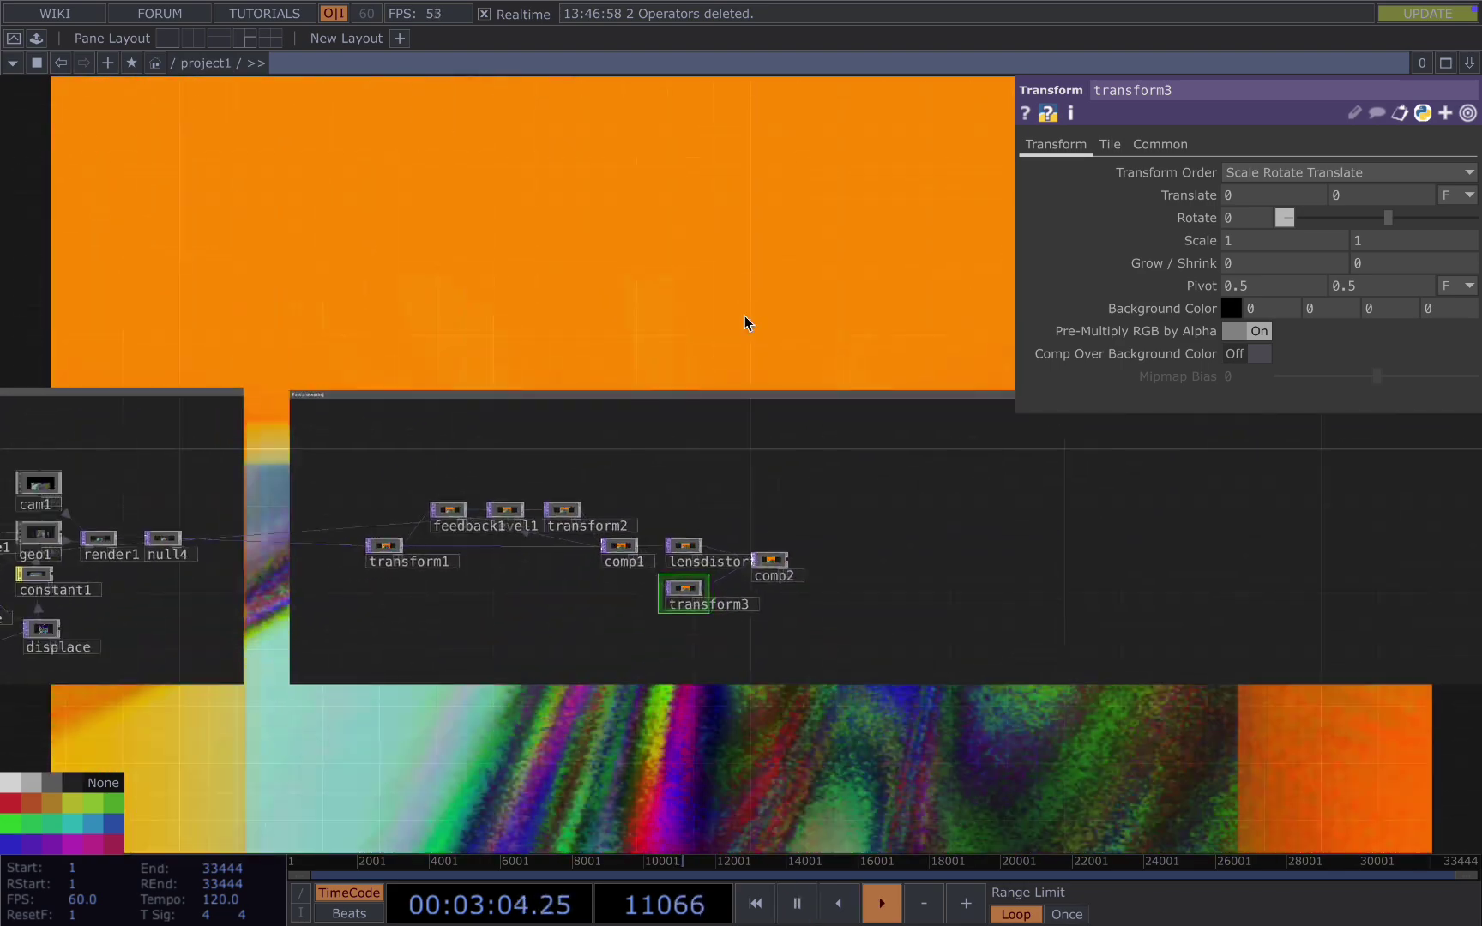
key(space)
scroll(691, 549, up, 4)
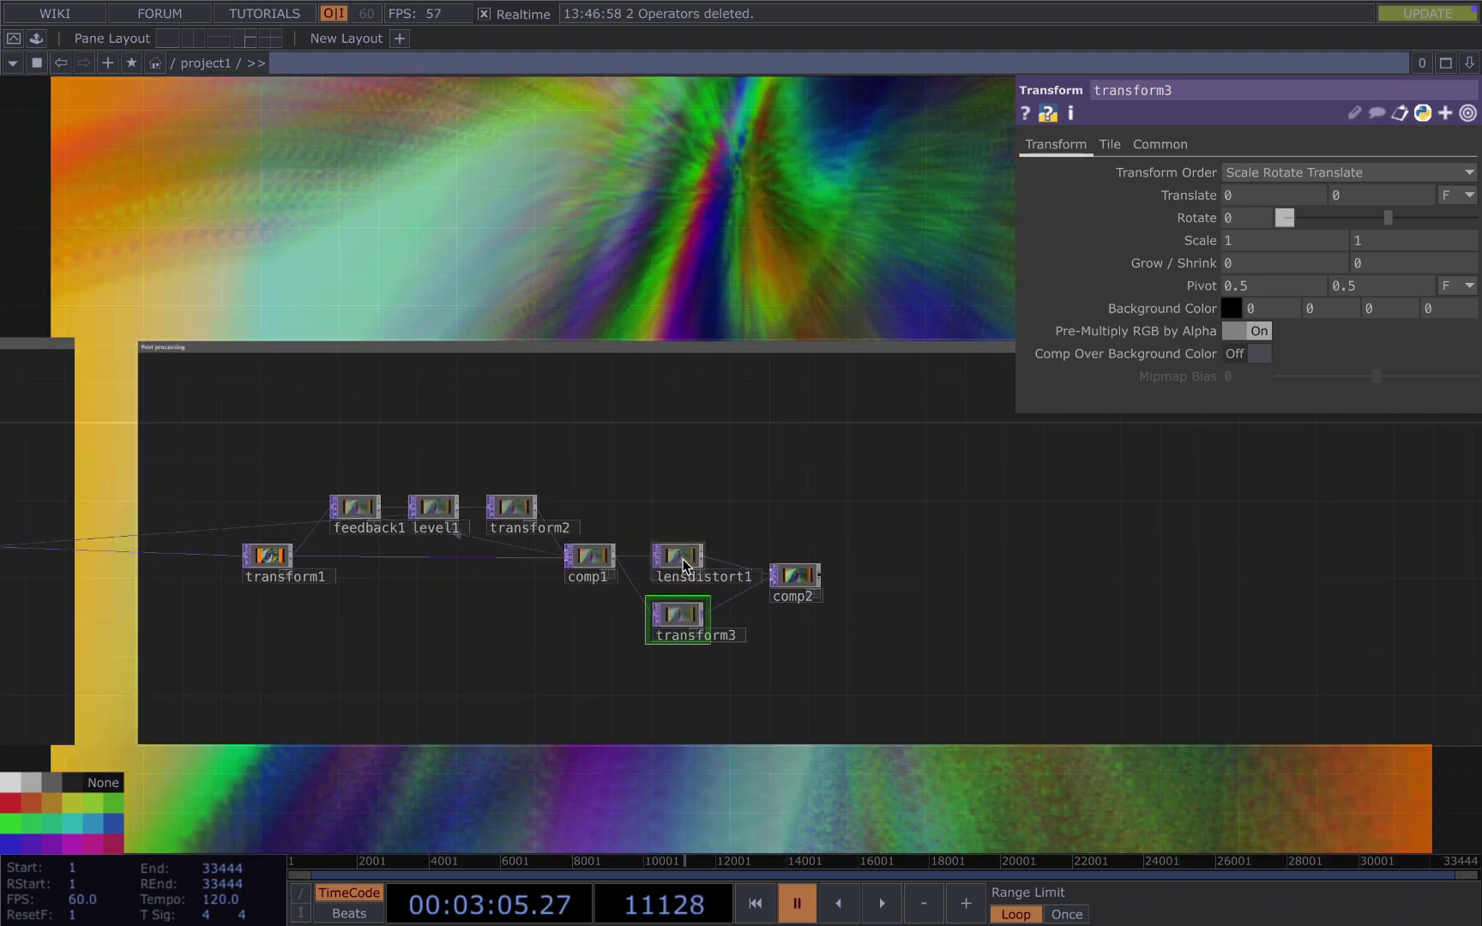
Step: Turn on Invert Distortion for lensdistort1 and set K1 to 0.28, K2 to 0.076 and P2 to -0.08
click(678, 558)
click(1237, 178)
click(1232, 195)
text(0.28)
key(Return)
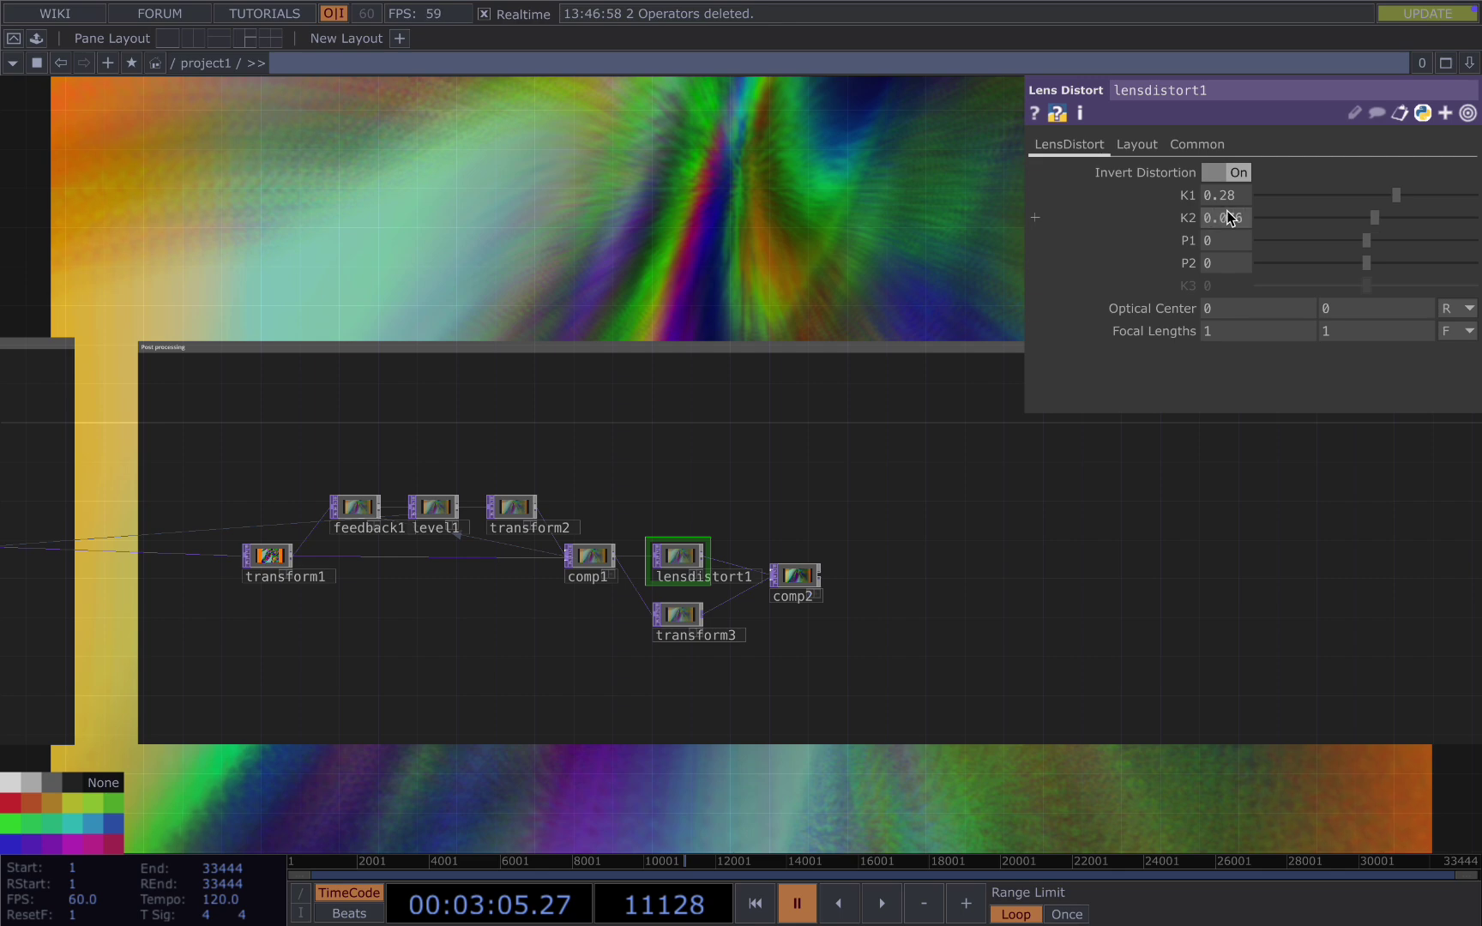
text(-.08)
key(Return)
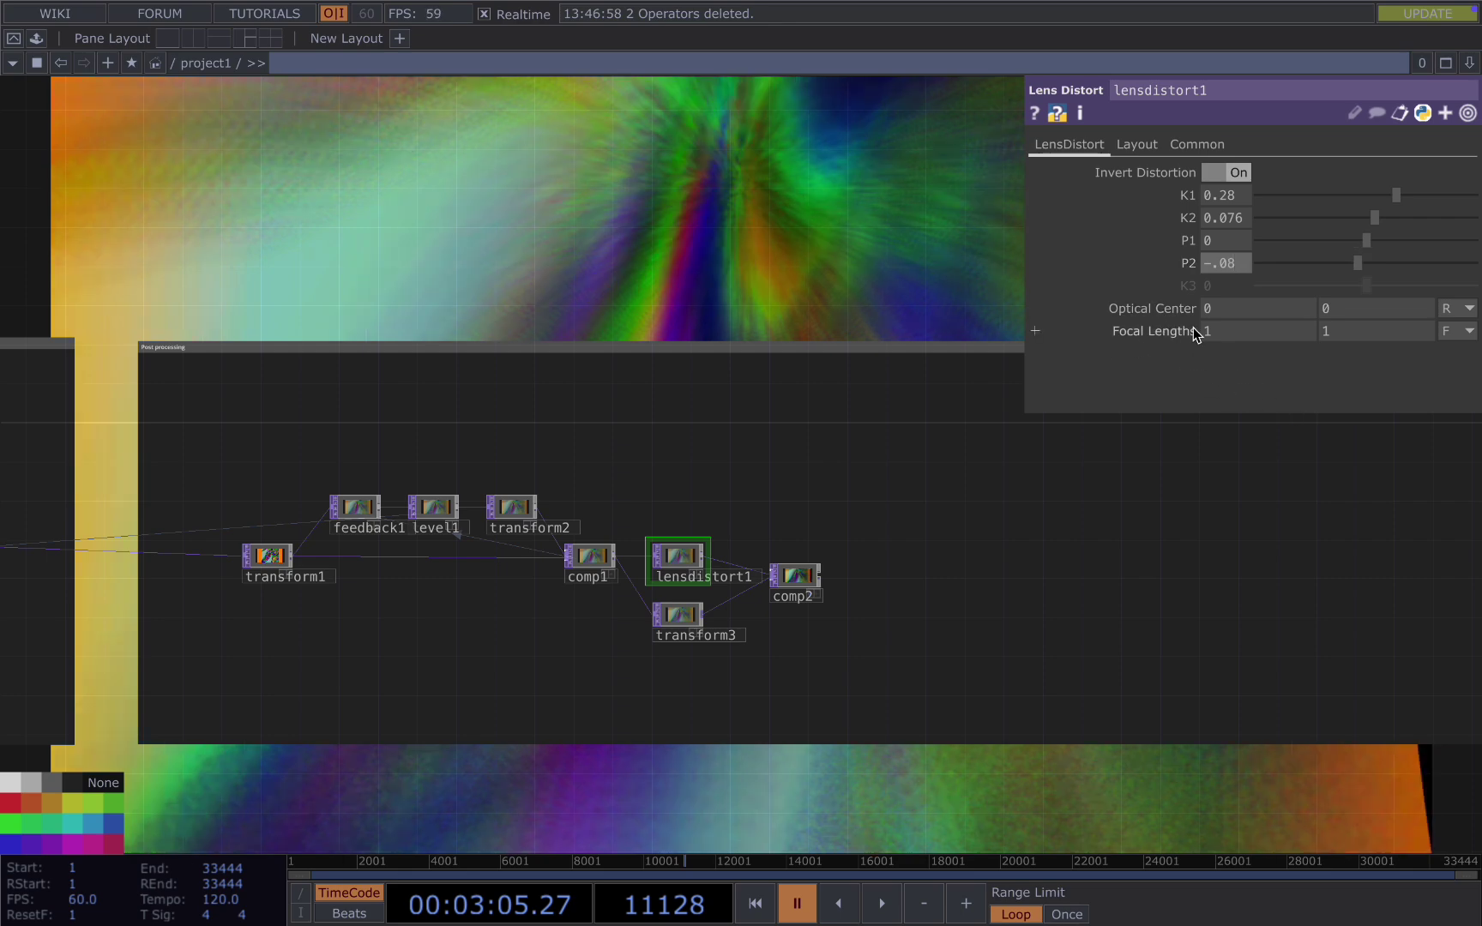
Step: Drive the second Optical Center value of lensdistort1 with the High channel of null2
scroll(682, 614, up, 2)
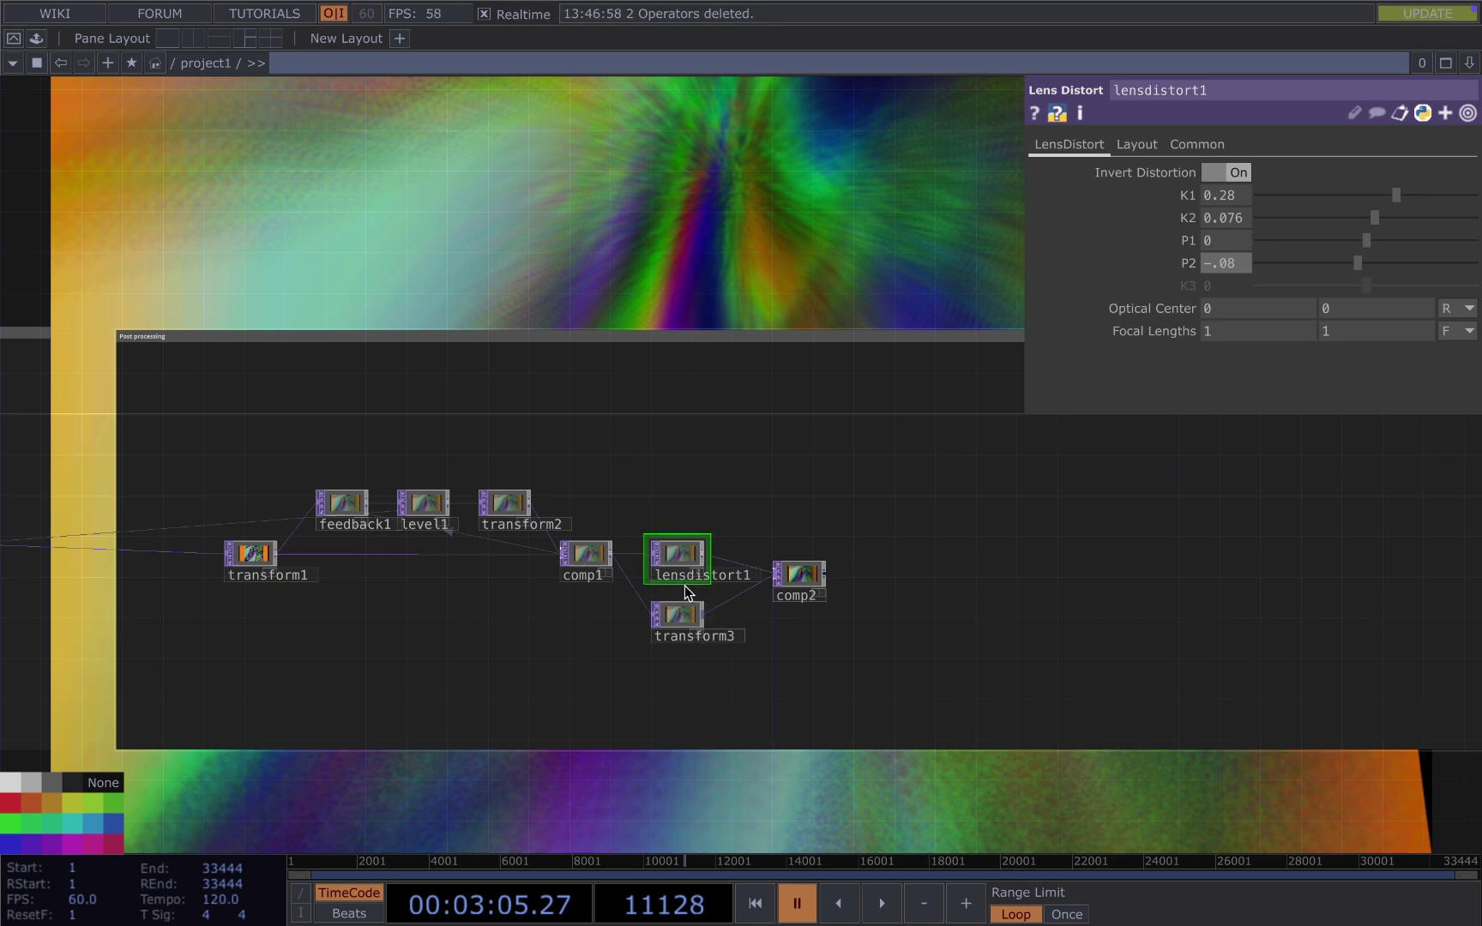
scroll(751, 528, down, 3)
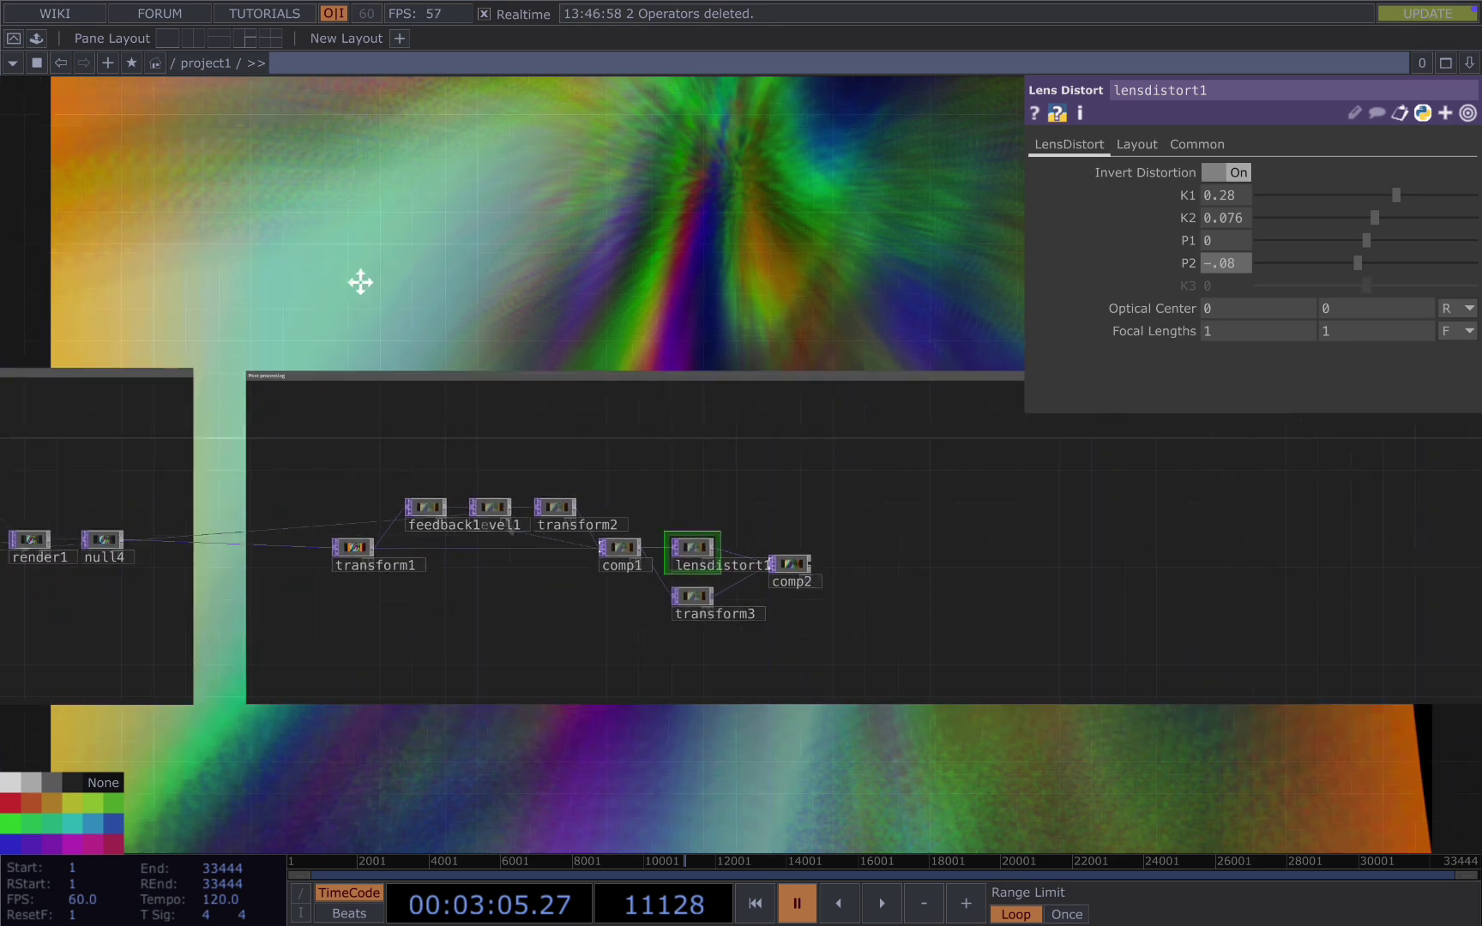
drag(437, 276, 678, 253)
drag(133, 223, 845, 246)
middle_drag(453, 556, 539, 562)
click(530, 553)
scroll(530, 559, up, 2)
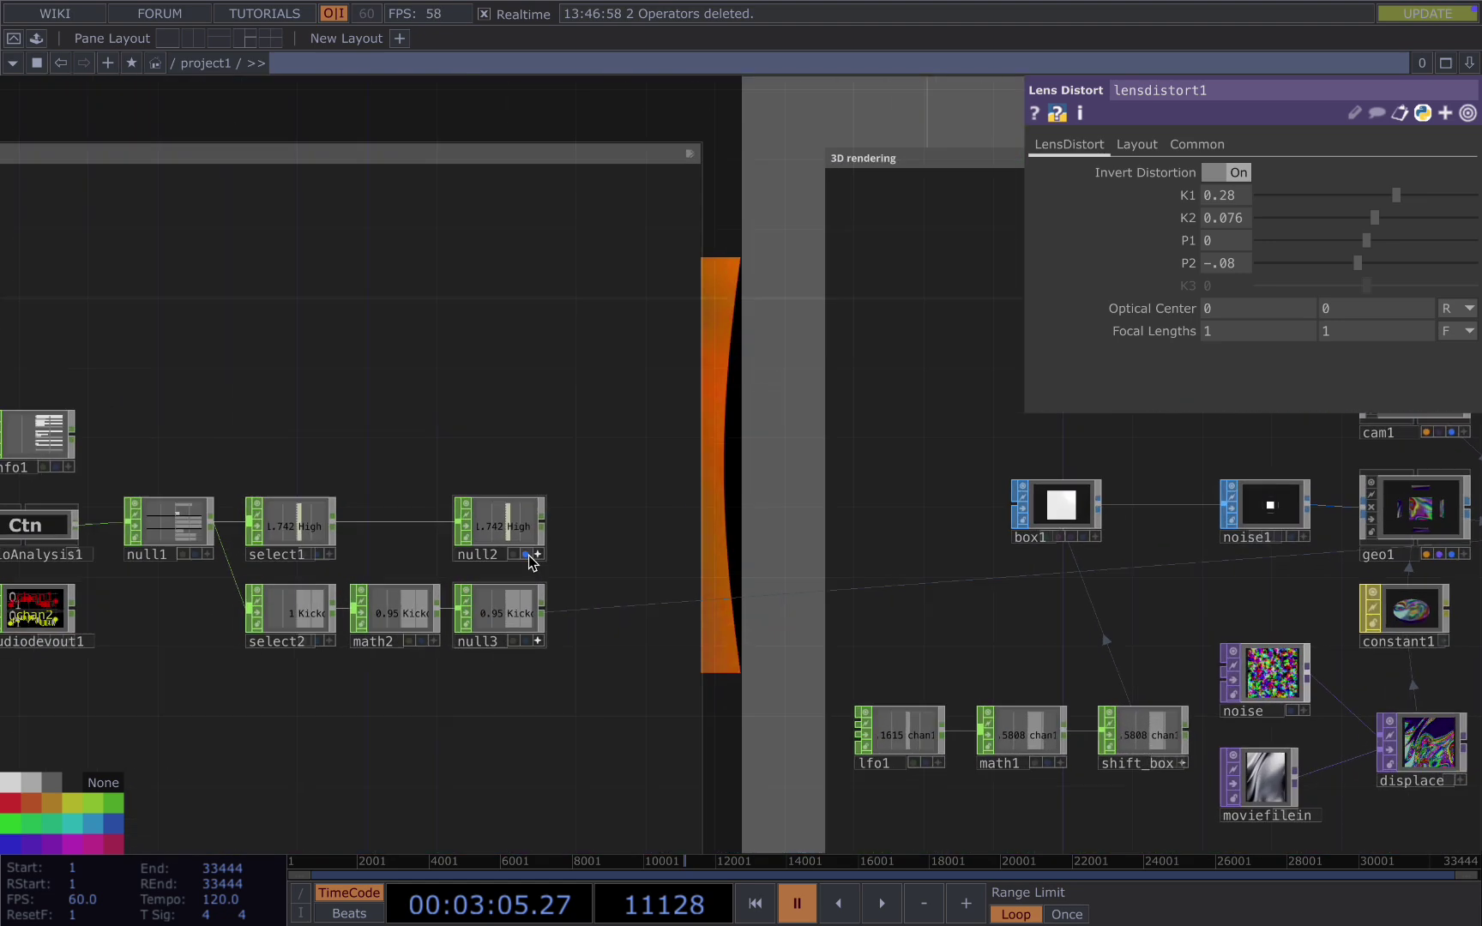
click(525, 553)
click(529, 552)
click(517, 530)
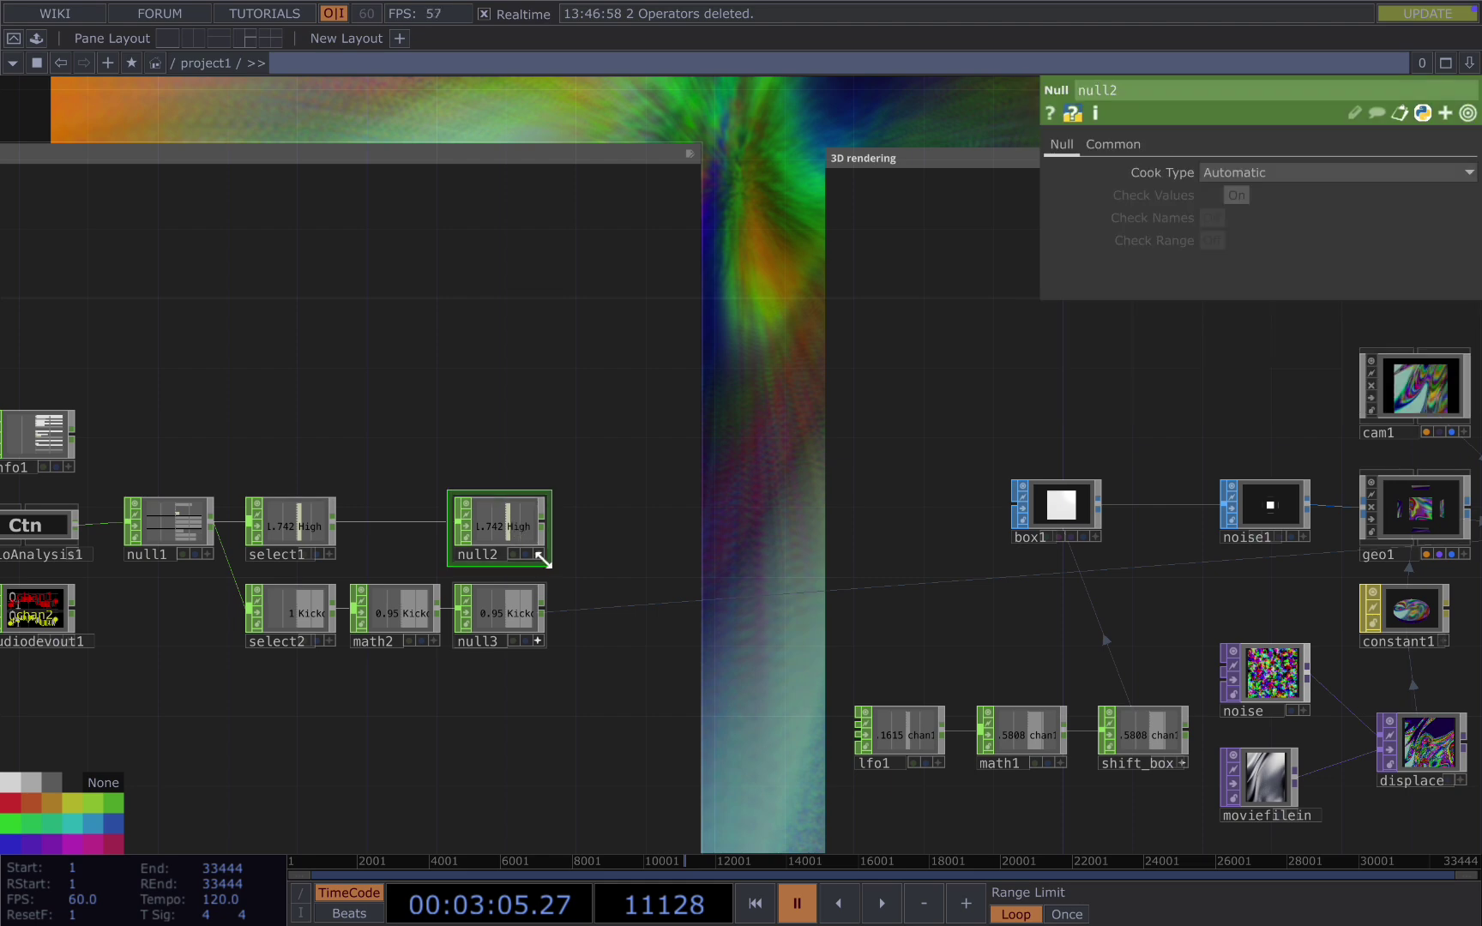
drag(517, 530, 1376, 307)
click(1360, 310)
Step: Play the timeline briefly to check the audio-driven lens distortion
drag(801, 761, 107, 705)
middle_drag(532, 712, 446, 687)
drag(442, 684, 95, 652)
drag(1199, 724, 869, 760)
key(space)
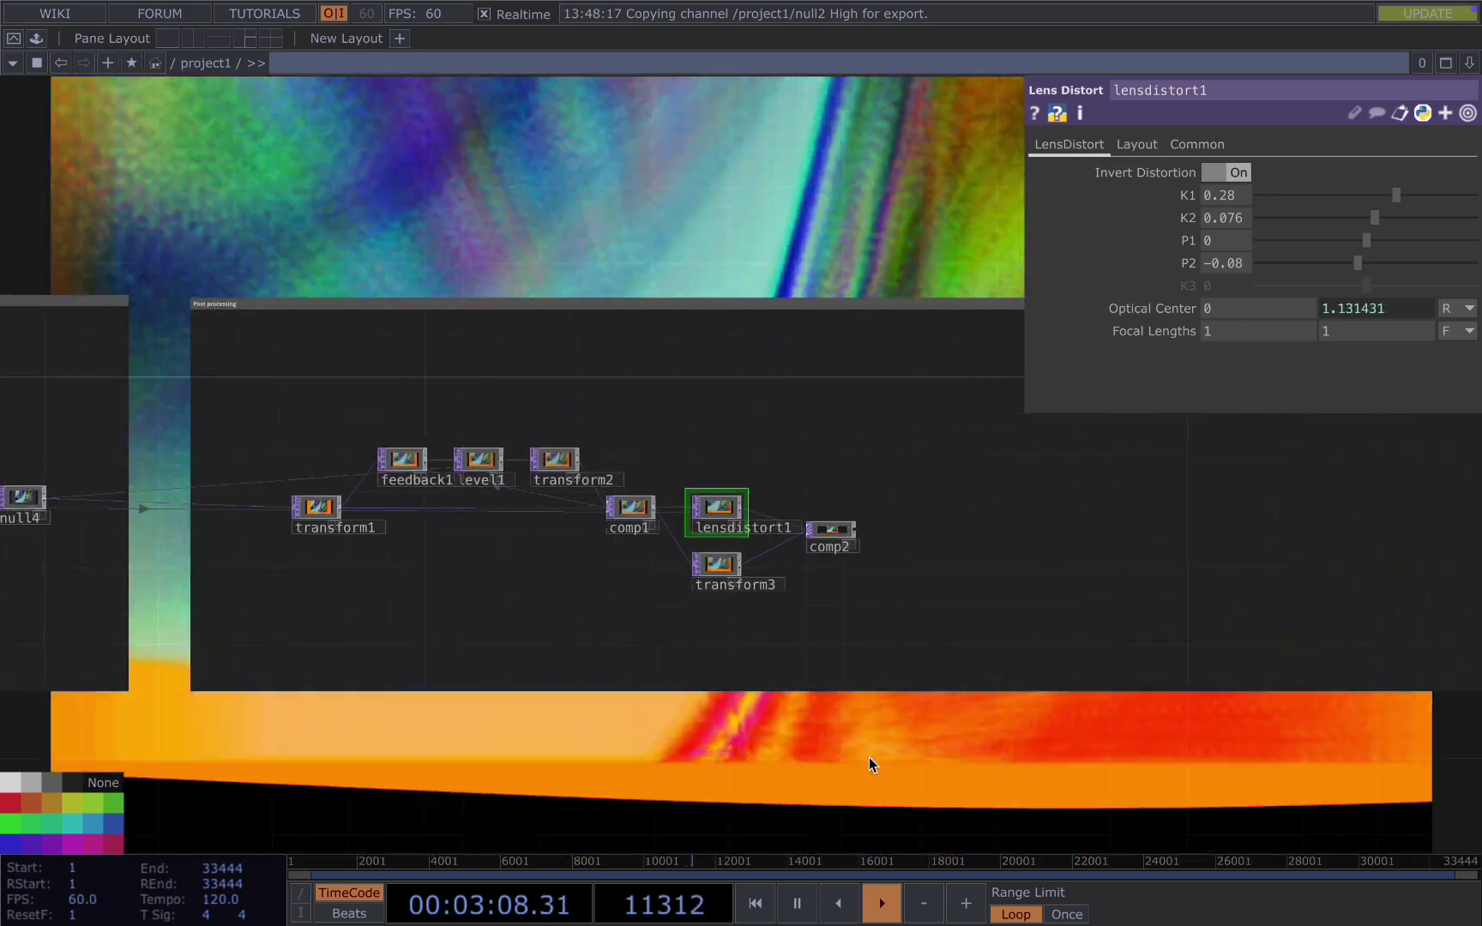
key(space)
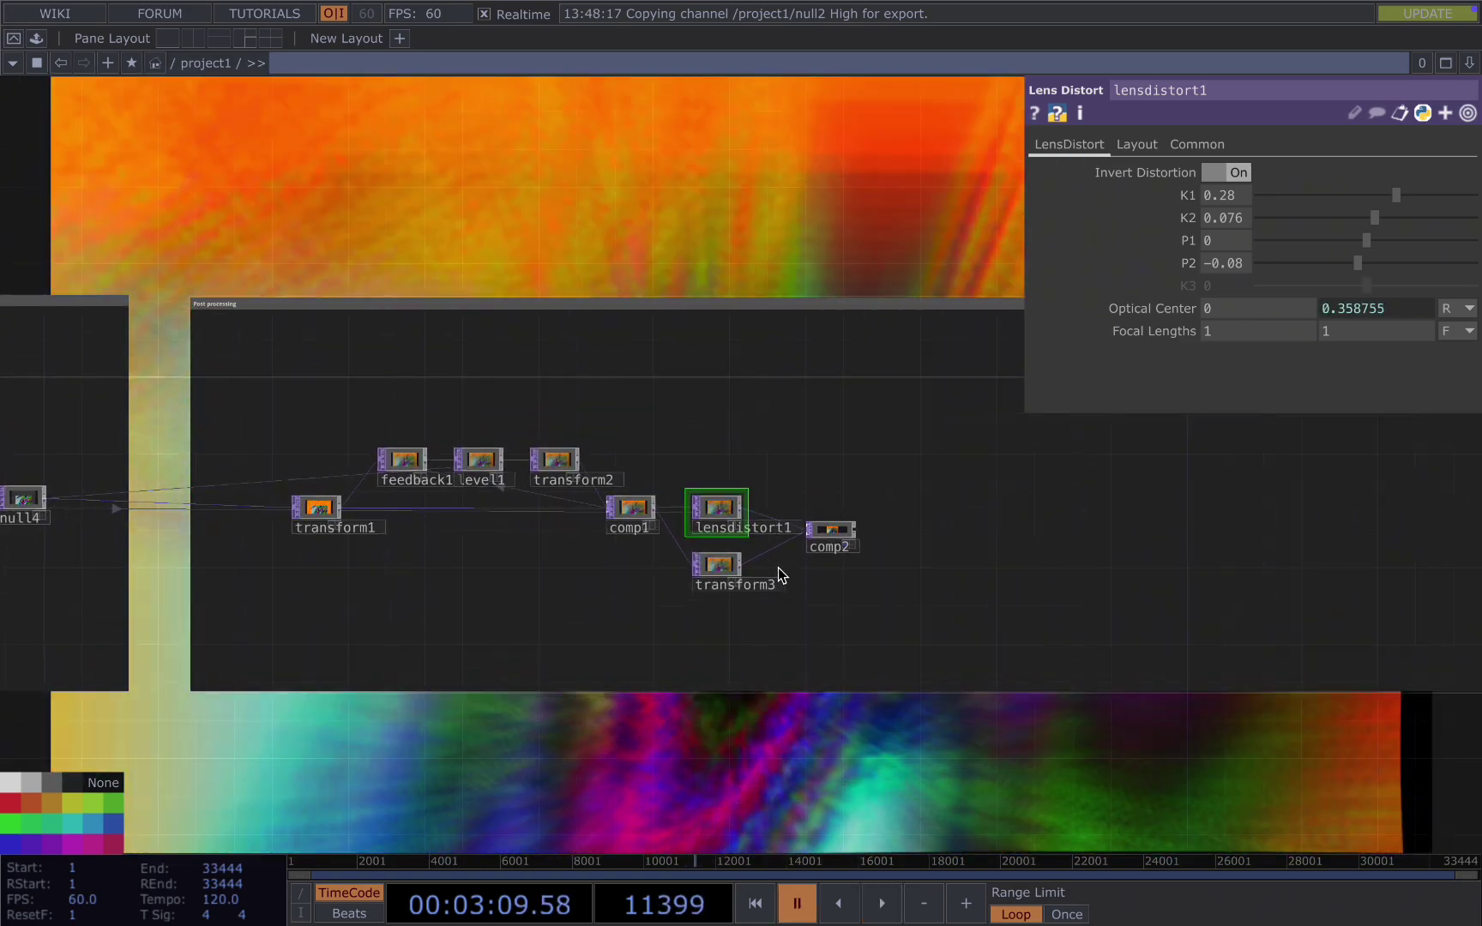
Step: Reorder comp2's inputs so that transform3 comes before lensdistort1
scroll(719, 556, up, 2)
click(853, 525)
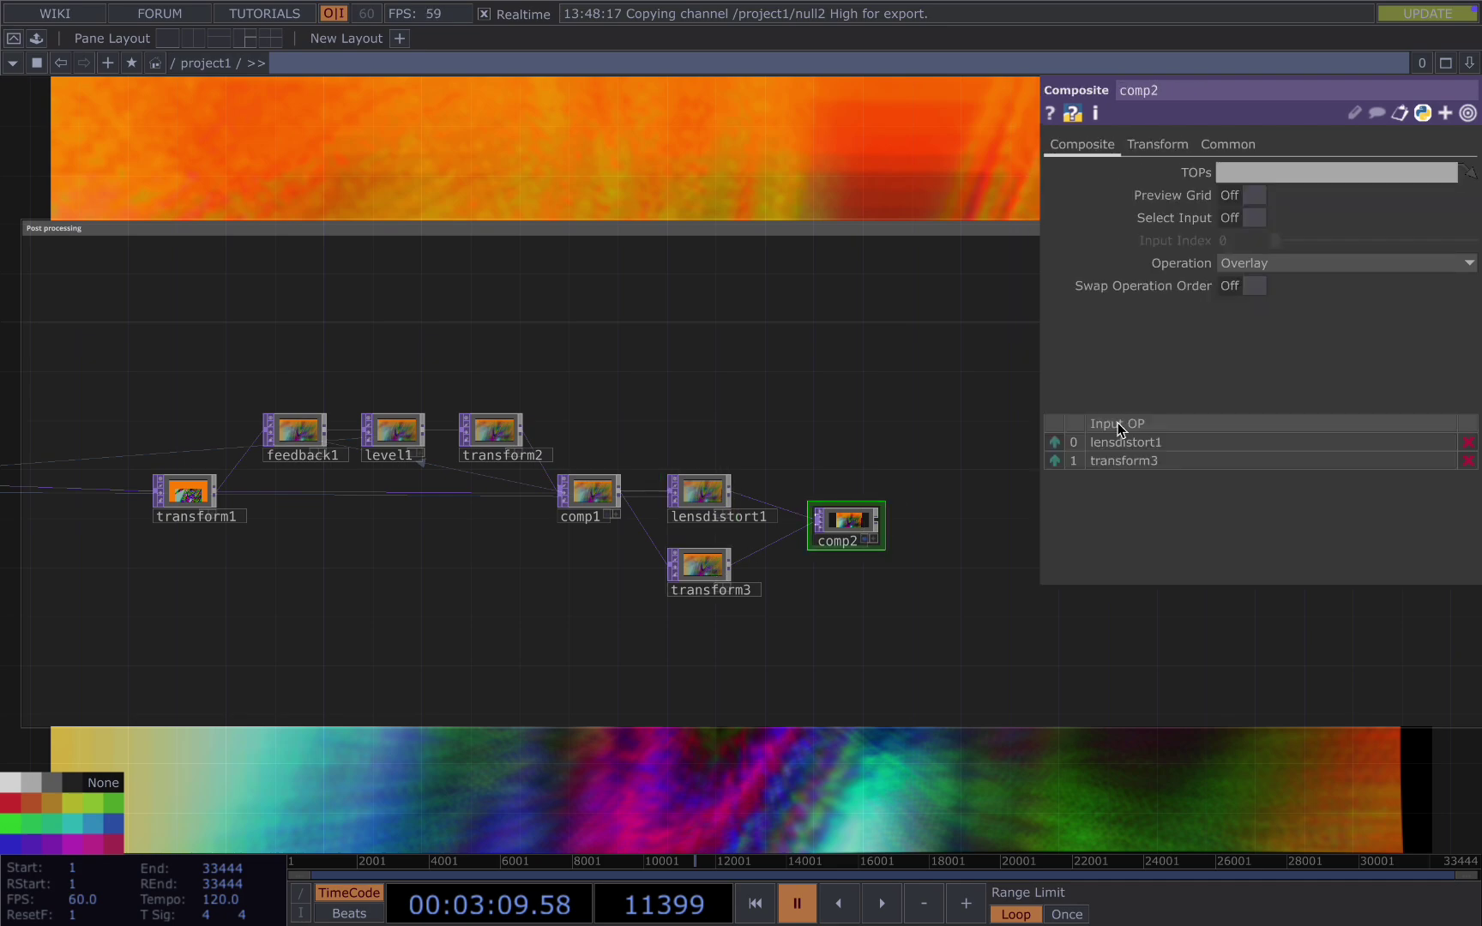
click(1056, 462)
Step: Play the timeline to check comp2's new input order, and inspect transform3's parameters
scroll(1050, 756, down, 1)
key(space)
scroll(1050, 757, down, 2)
drag(808, 314, 729, 504)
scroll(756, 424, down, 1)
drag(727, 598, 775, 431)
key(space)
scroll(731, 605, up, 2)
click(691, 599)
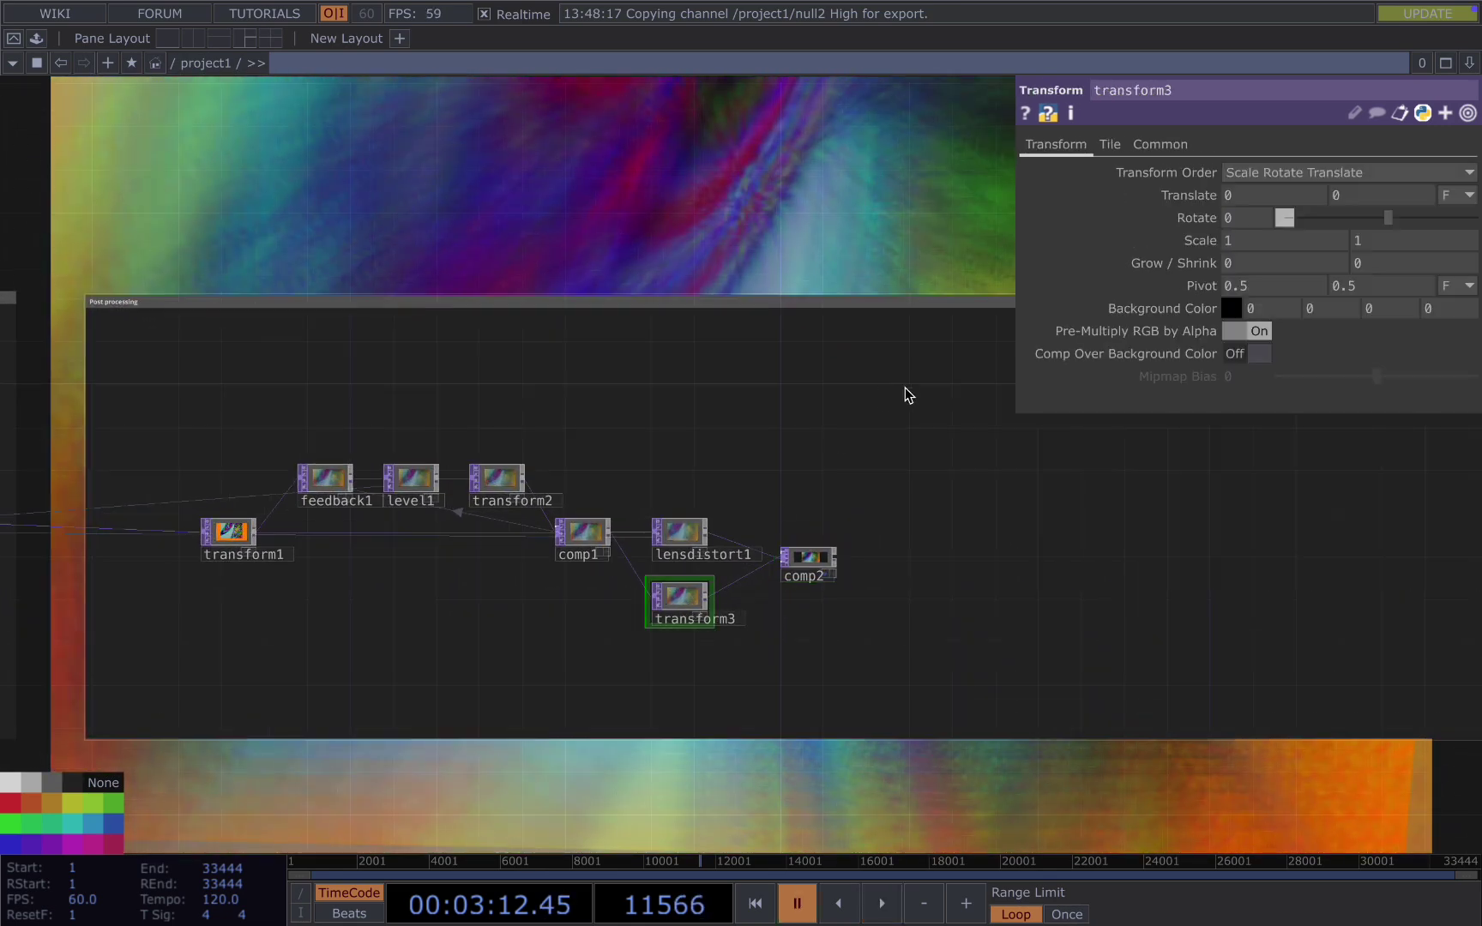
Step: Add a Flip TOP connected to comp2's output
drag(818, 231, 678, 257)
scroll(697, 590, up, 1)
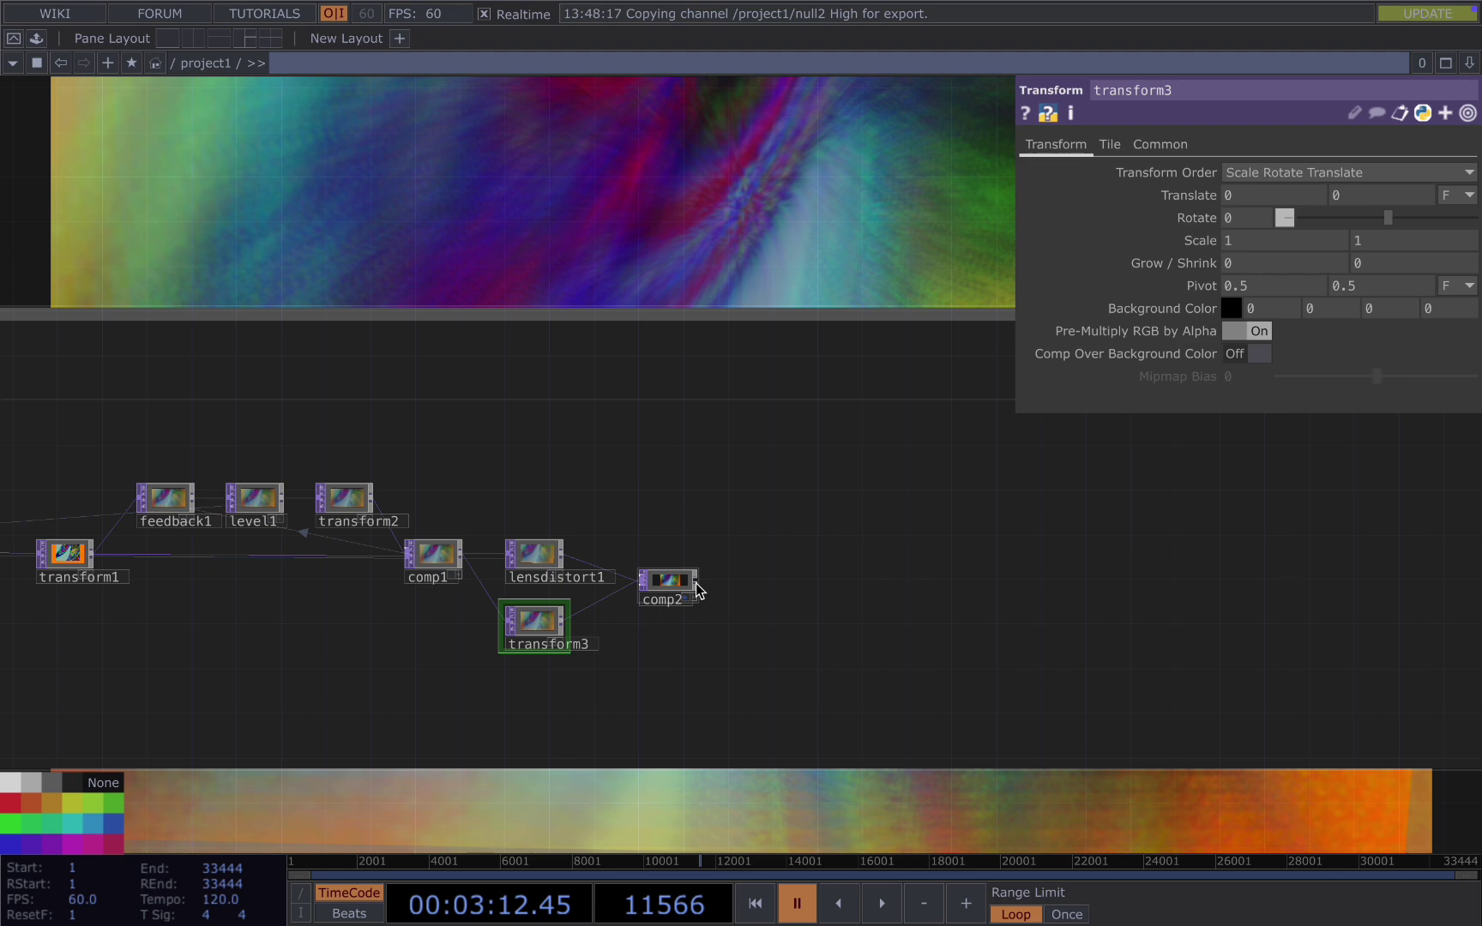
right_click(695, 582)
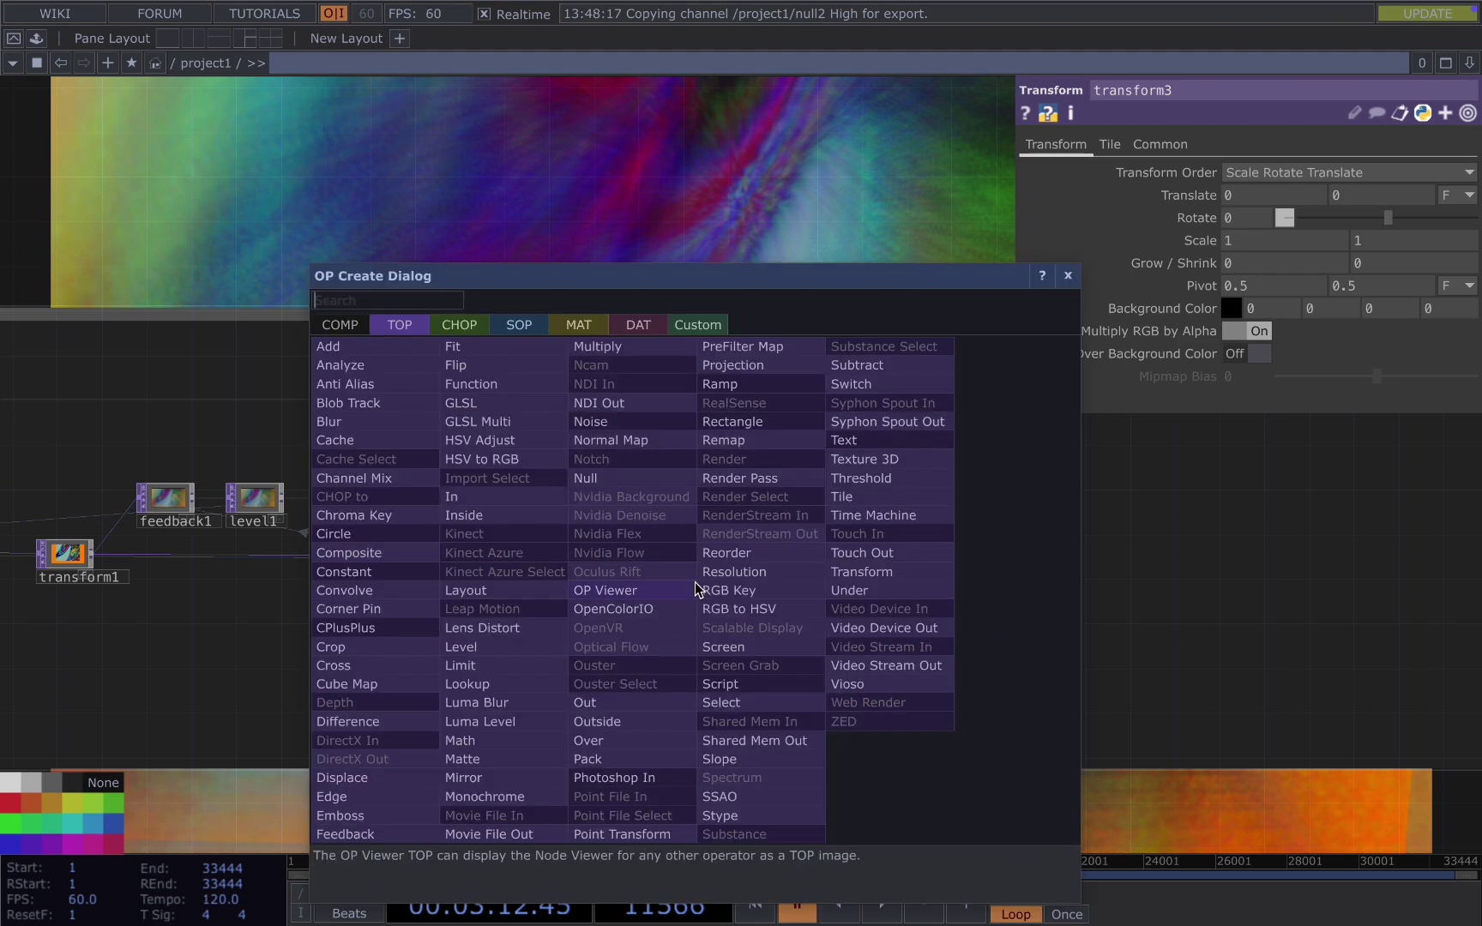
text(fl)
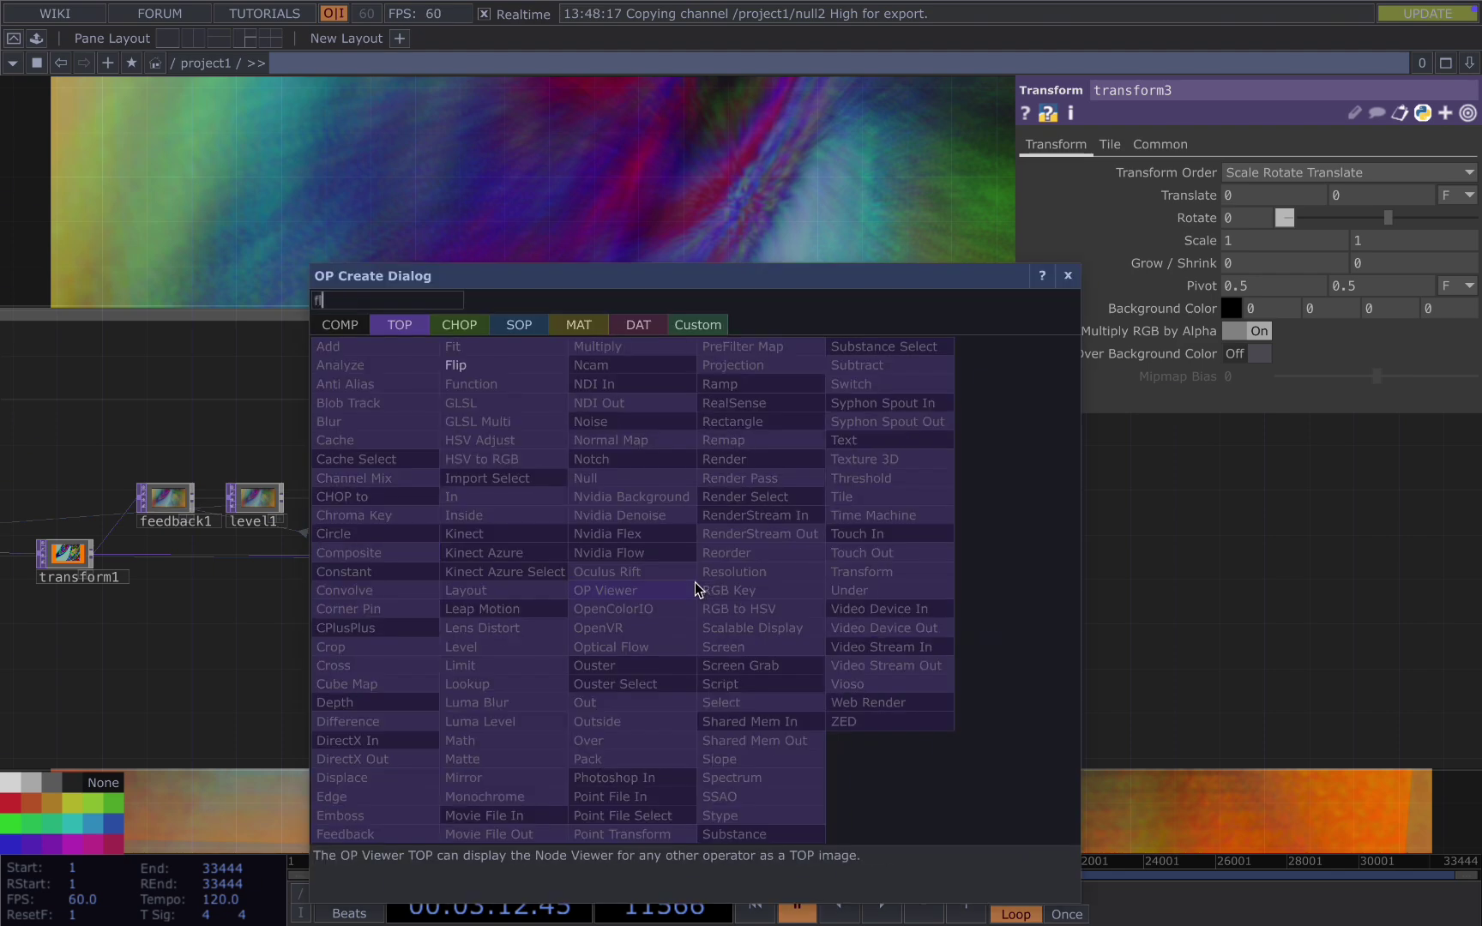
click(495, 370)
click(798, 542)
Step: Add a Displace TOP below flip1 and connect comp2 to its first input
key(Tab)
text(s)
click(388, 801)
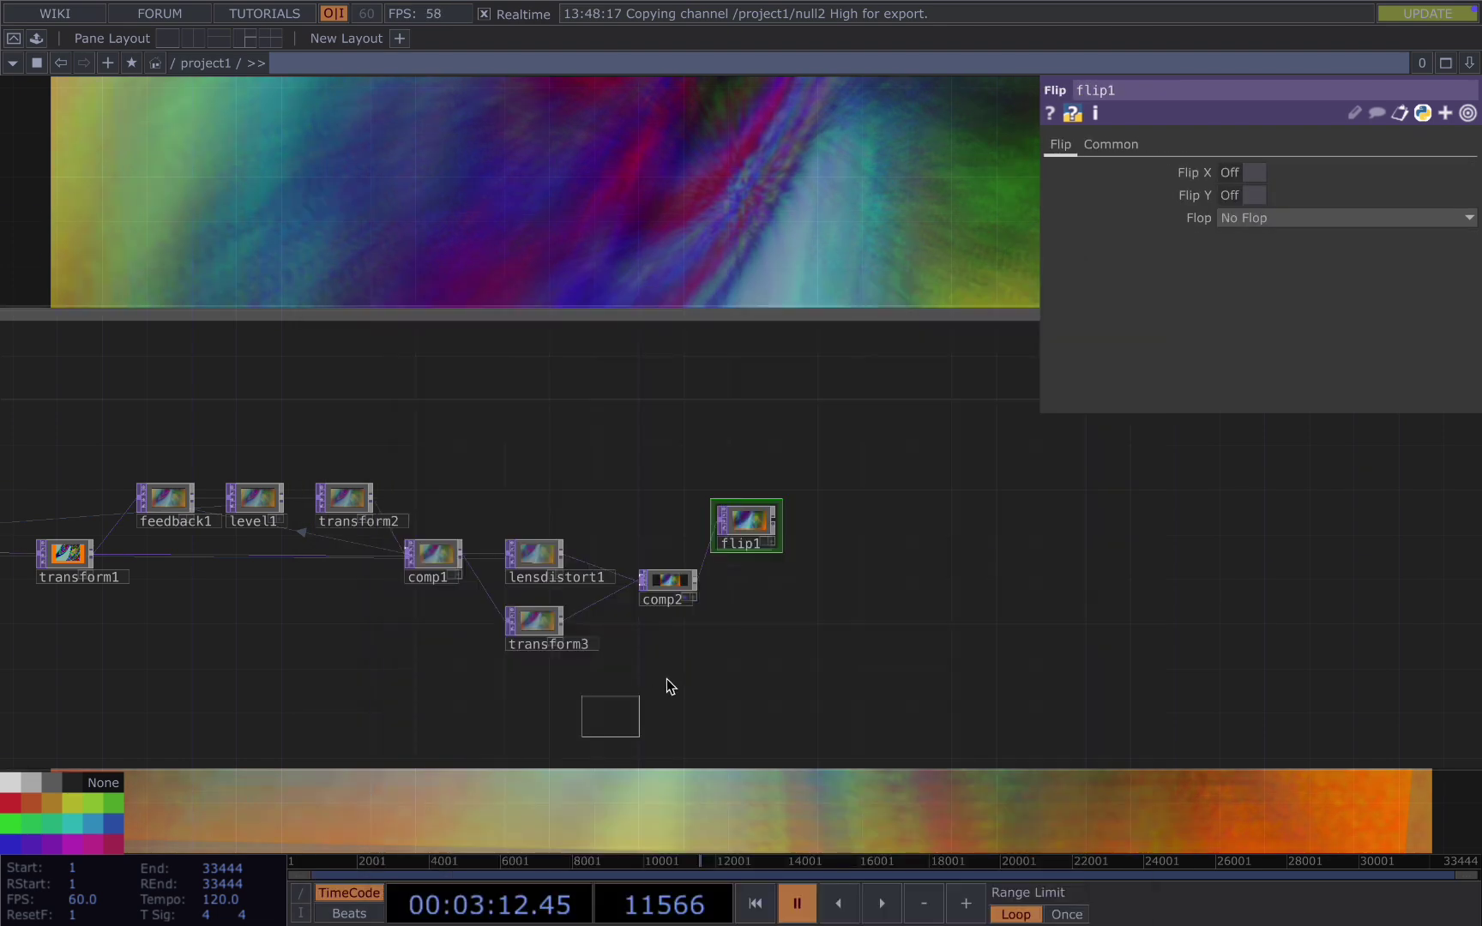
click(729, 652)
scroll(706, 587, up, 2)
drag(697, 584, 793, 626)
Step: Turn on Flip Y for flip1 and connect flip1 to displace1's second input
click(759, 502)
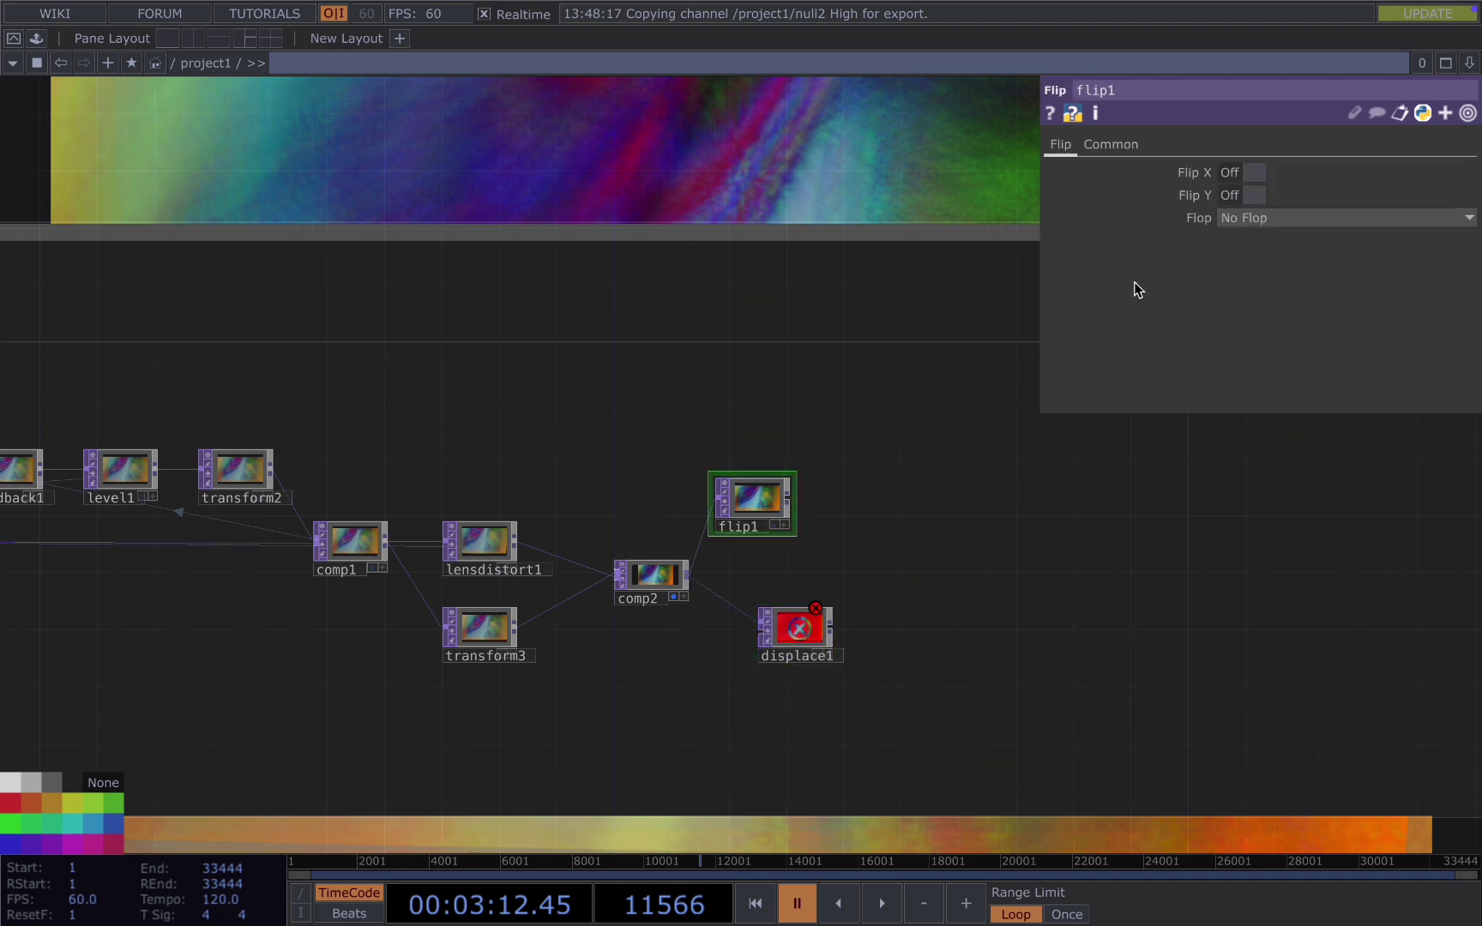
click(1254, 195)
drag(788, 497, 817, 668)
Step: Display displace1 in the network background alongside comp2 and play the timeline to compare them
click(792, 642)
scroll(792, 642, up, 5)
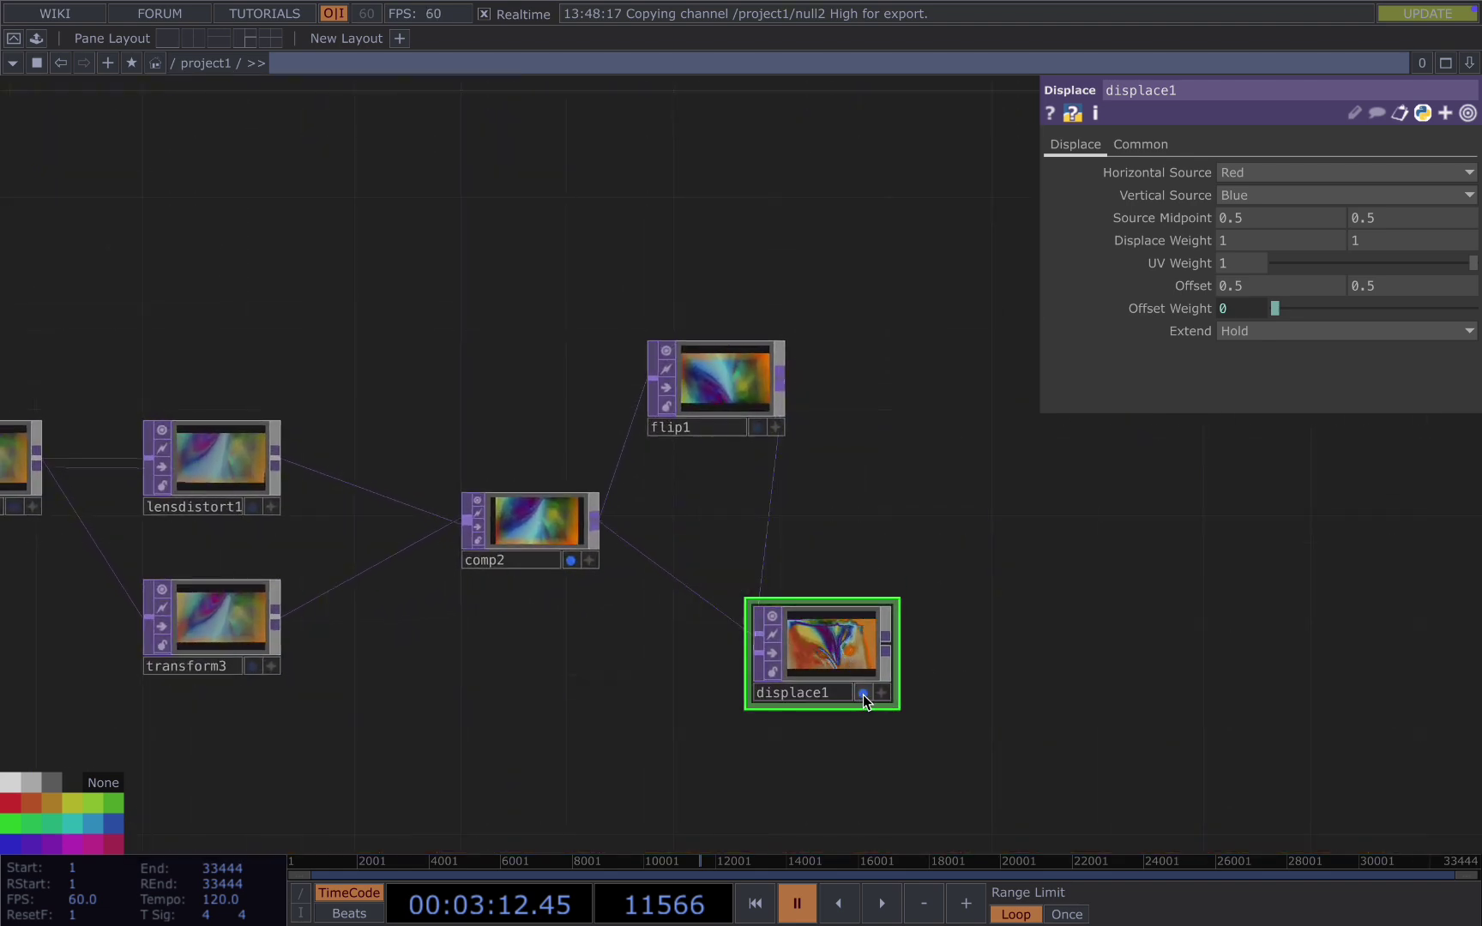
scroll(705, 648, down, 3)
key(space)
scroll(712, 384, down, 8)
key(space)
drag(813, 247, 774, 397)
key(space)
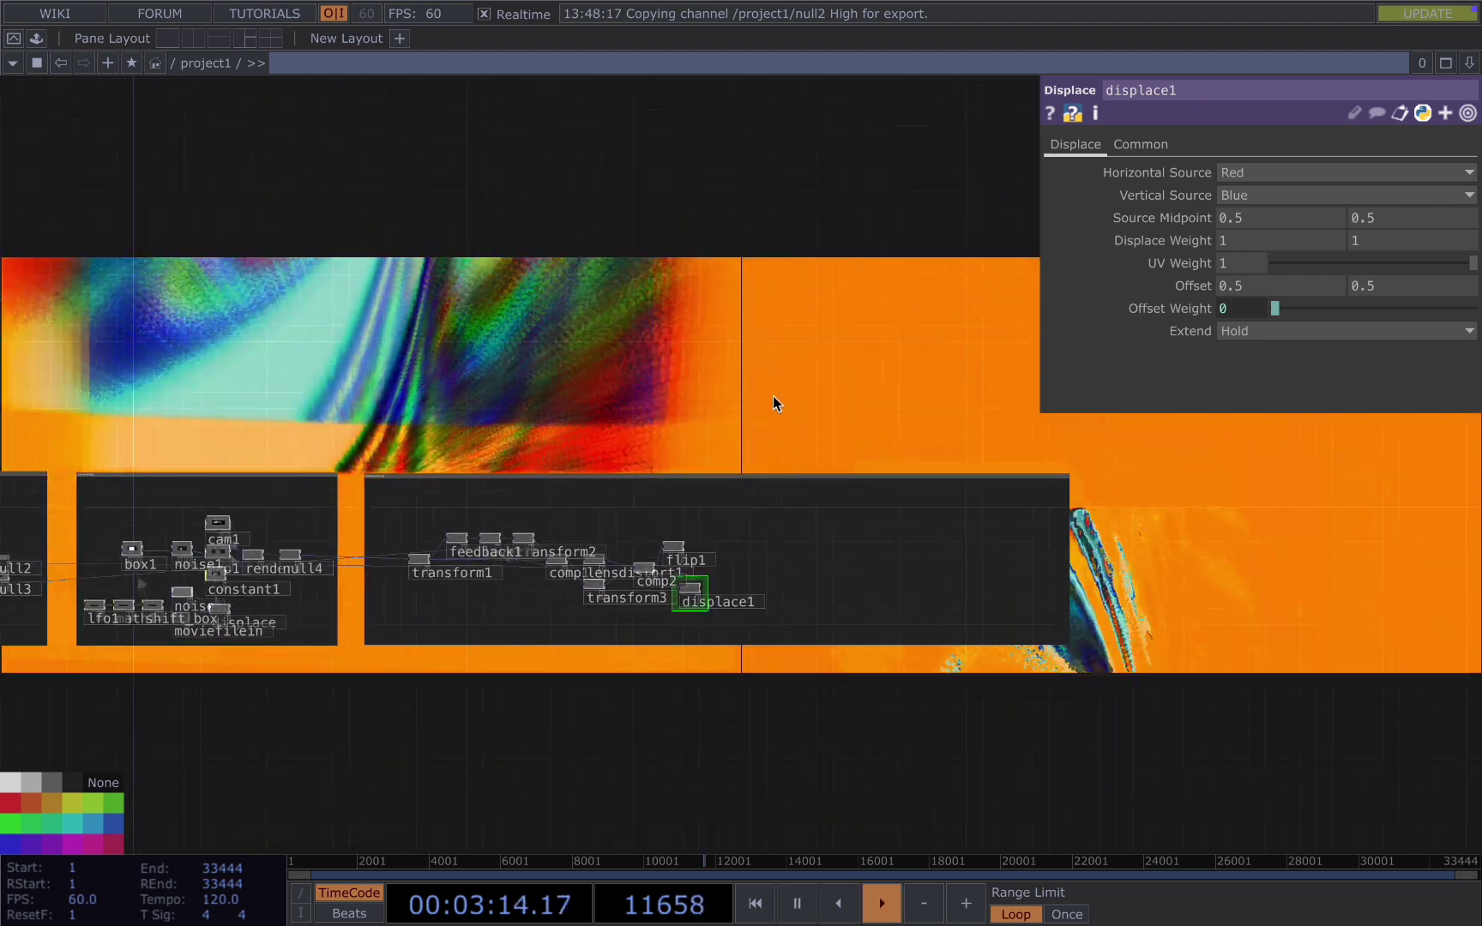
key(space)
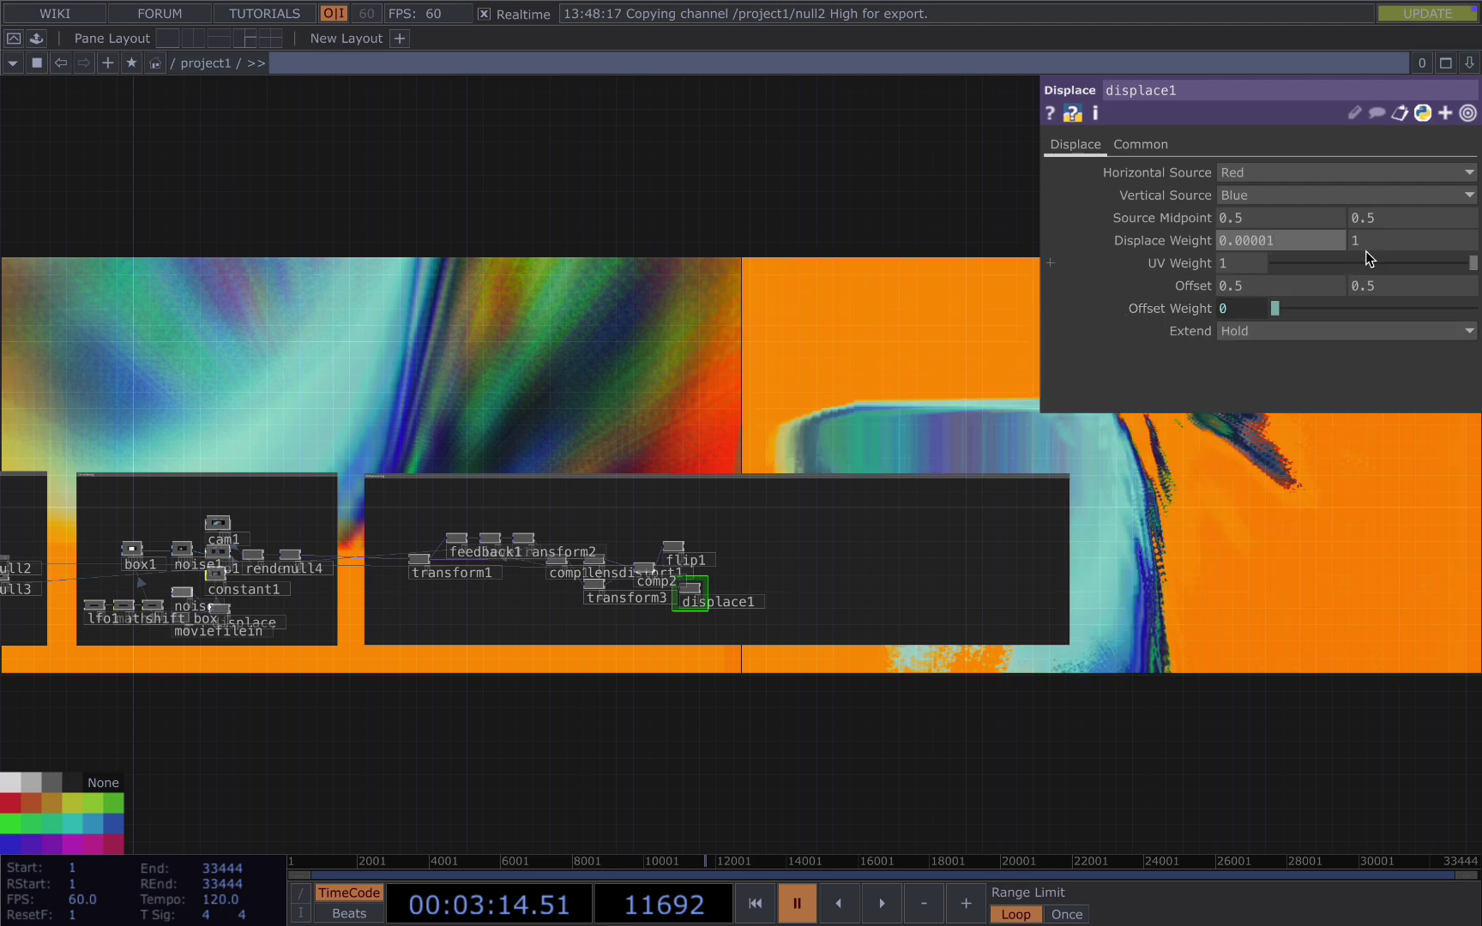
Step: Set the second Displace Weight value of displace1 to 0.1
drag(1367, 250, 1300, 247)
text(0.1)
key(Return)
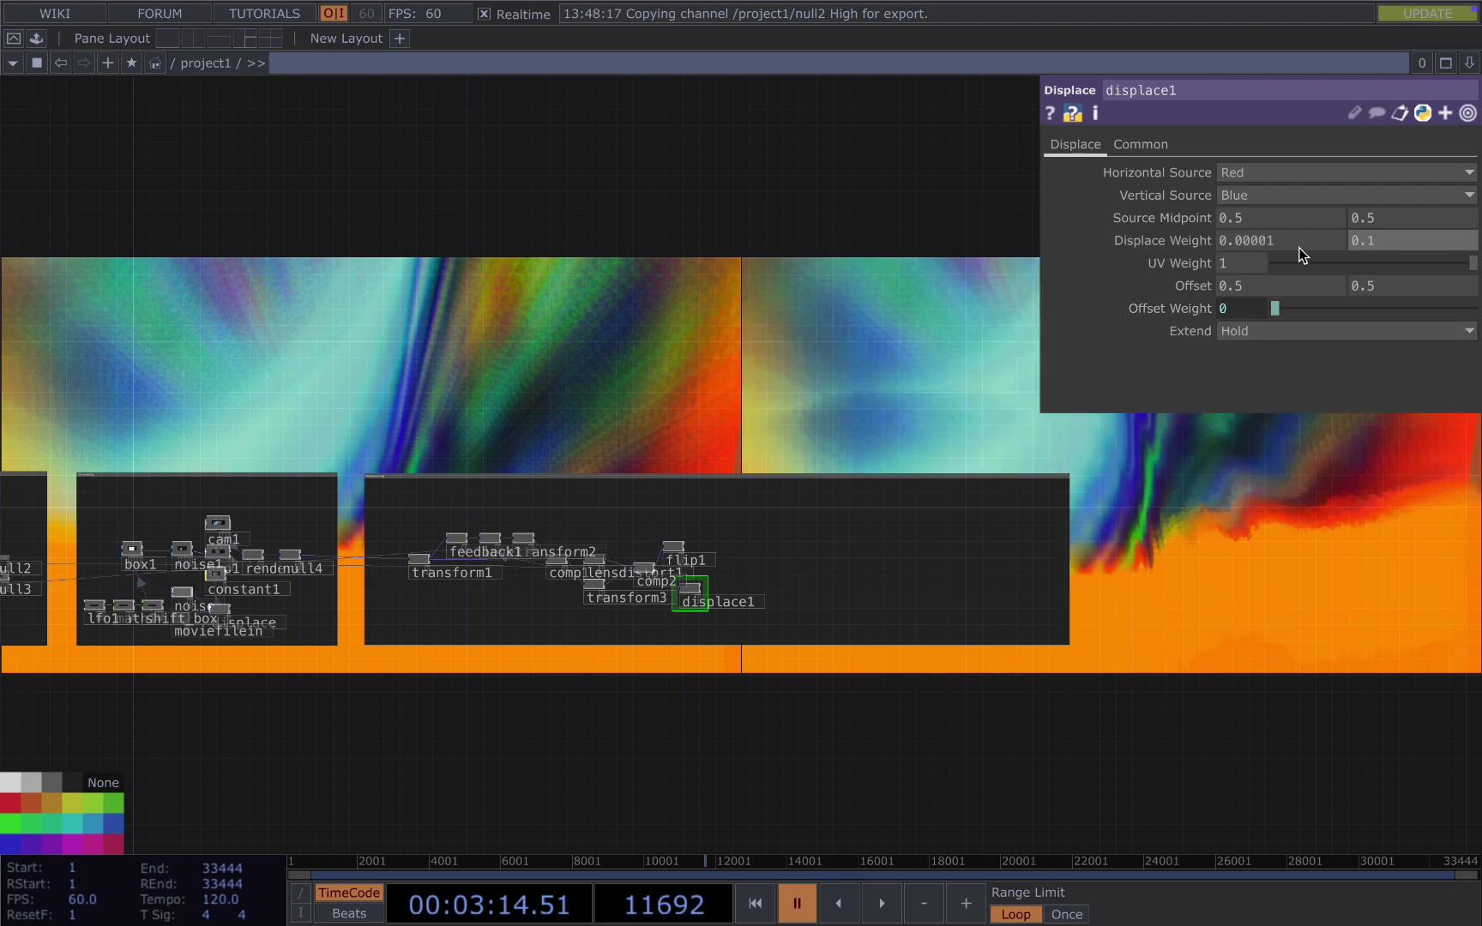
Step: Add a Transform TOP connected to displace1's output
scroll(708, 503, up, 6)
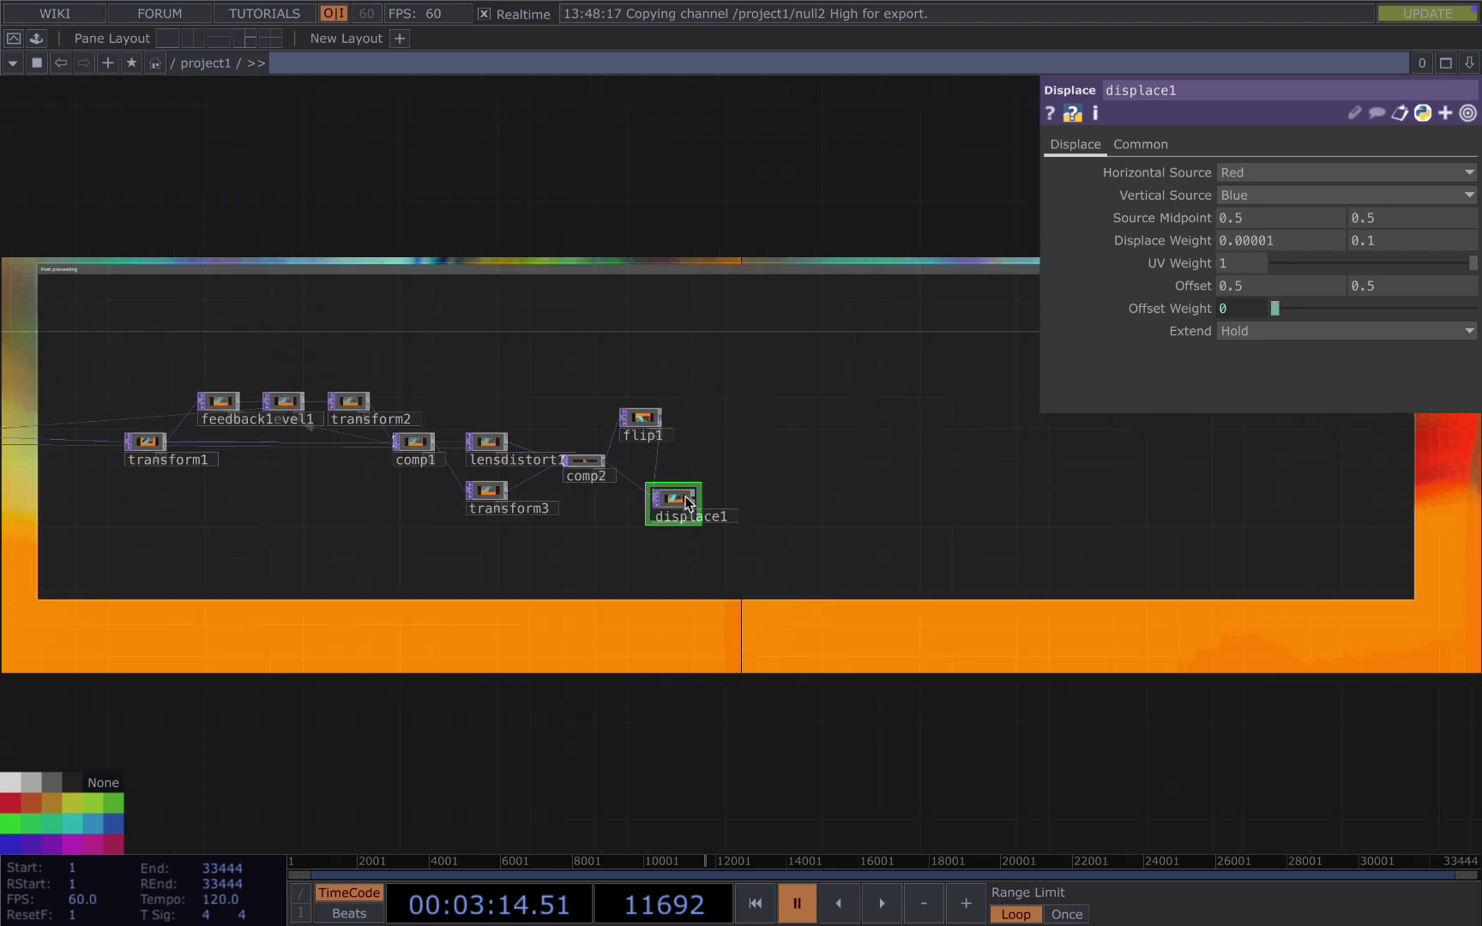
middle_drag(720, 534, 718, 498)
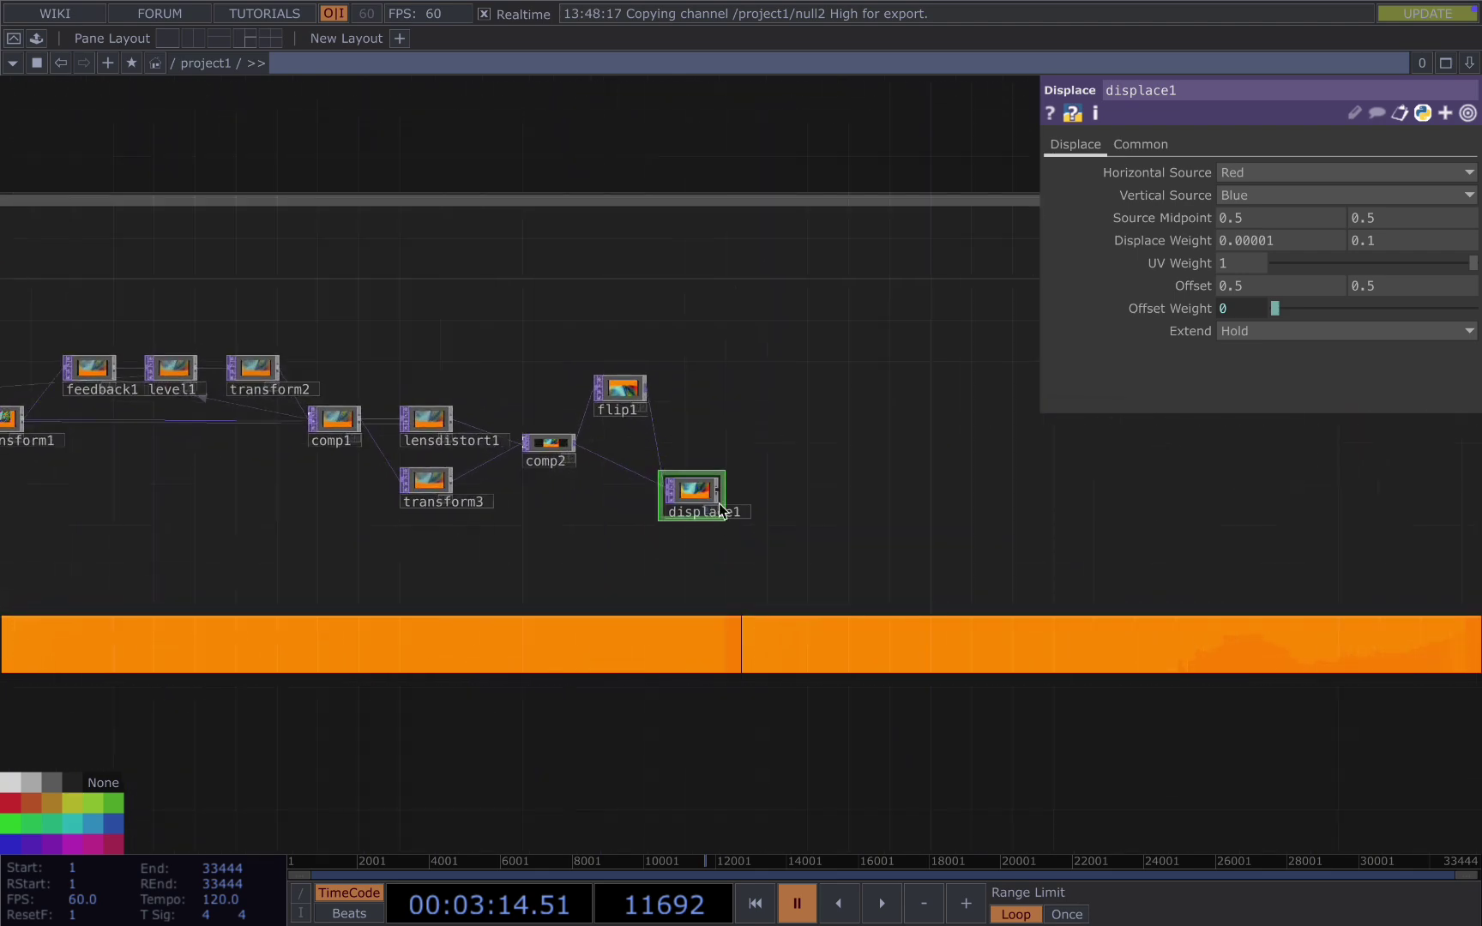
right_click(718, 491)
text(t)
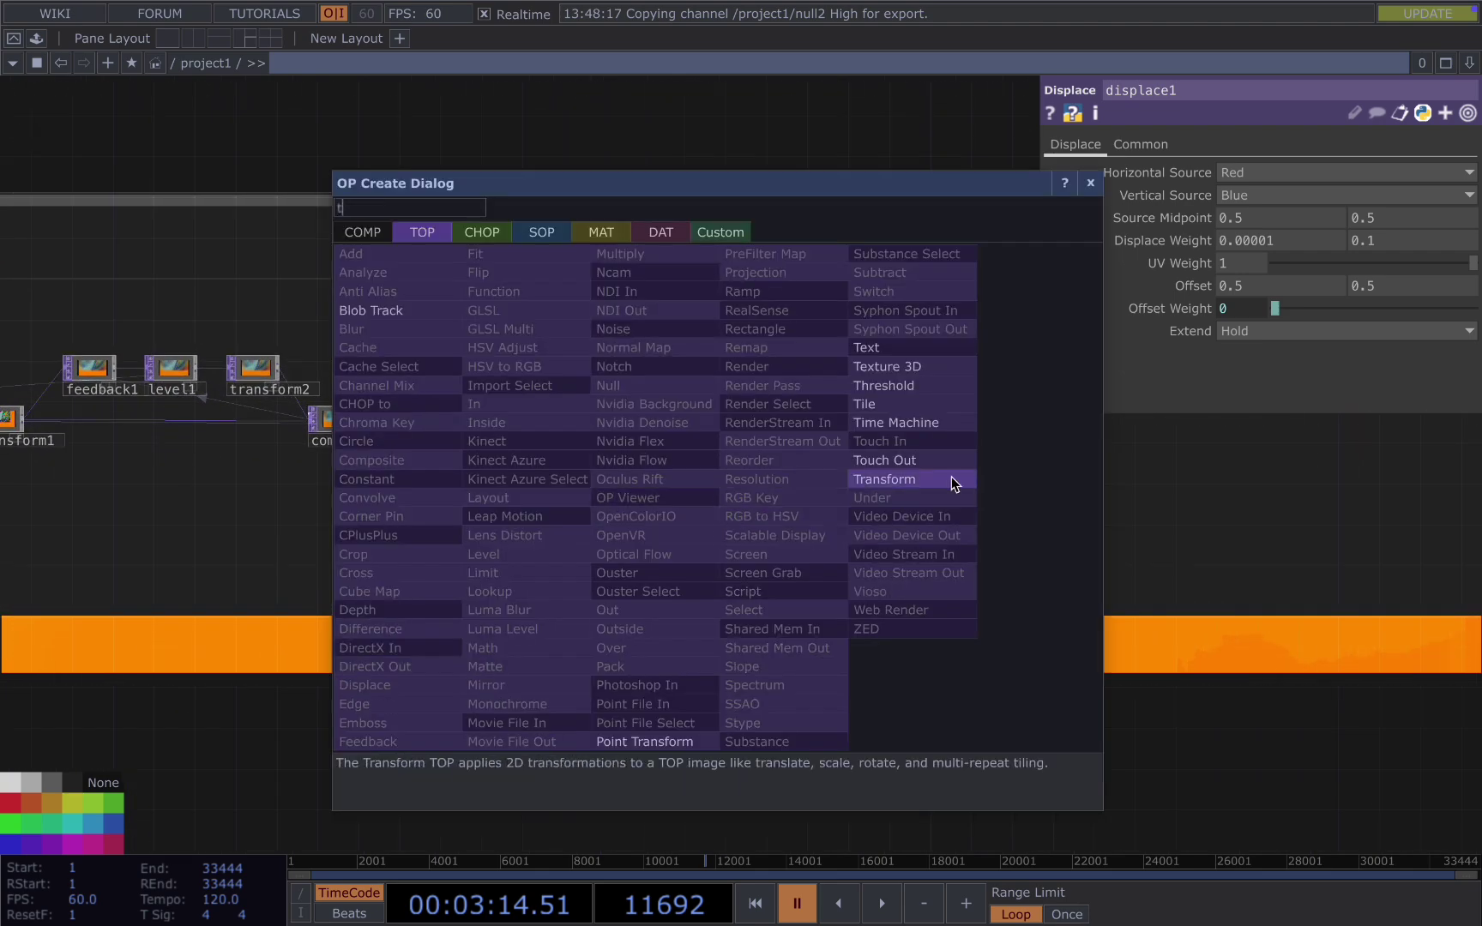
click(950, 478)
click(775, 501)
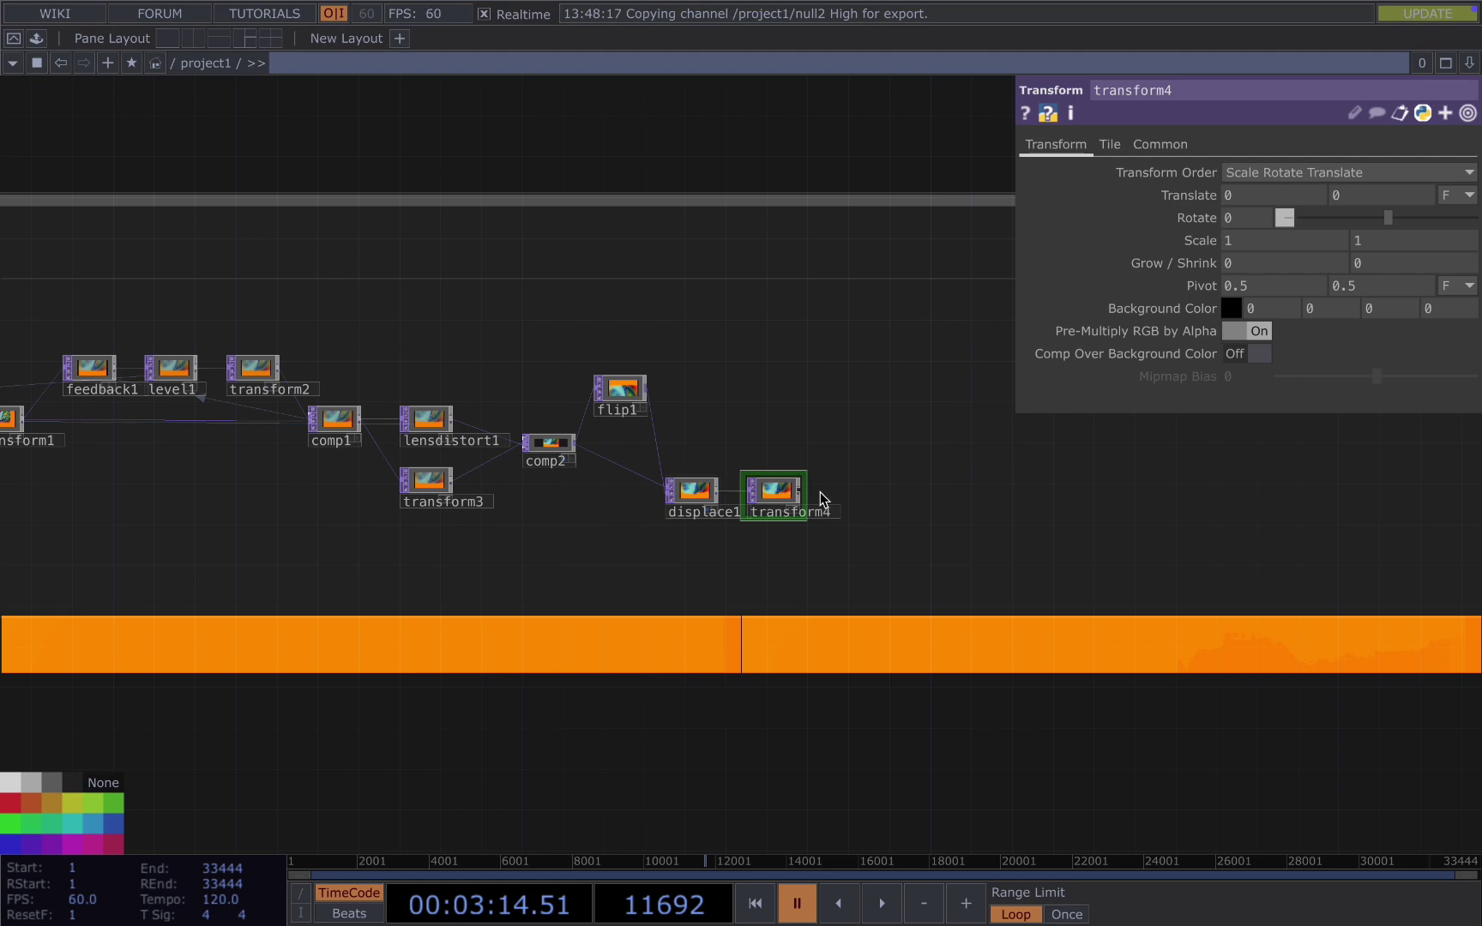
Step: Drive both Scale values of transform4 with the Kickdetection channel exported from null3
scroll(801, 496, down, 1)
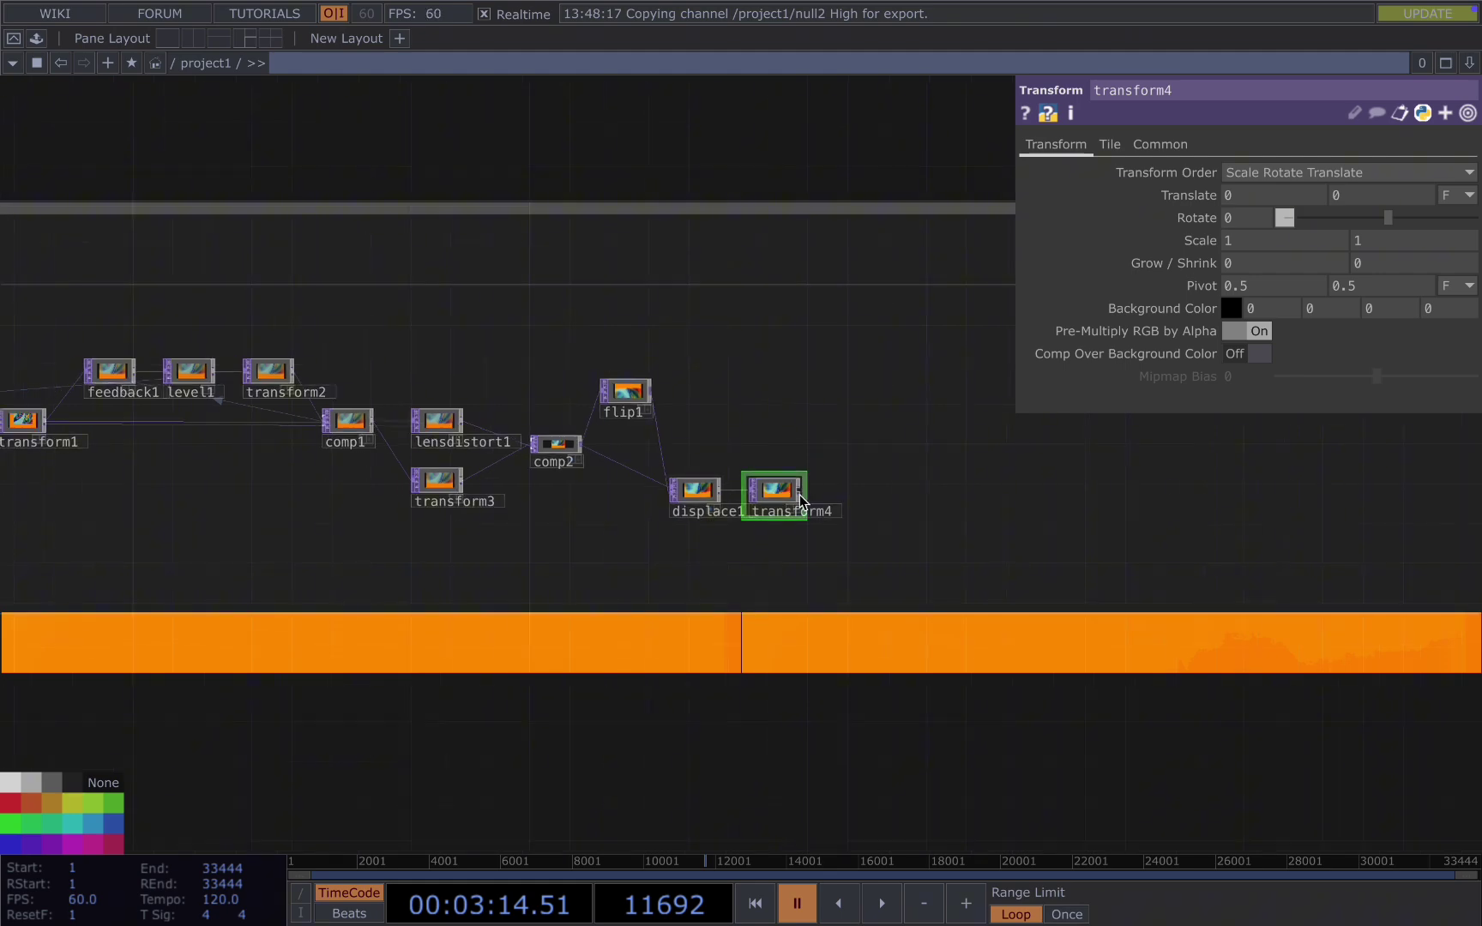
drag(504, 609, 985, 642)
scroll(983, 640, down, 5)
drag(689, 709, 1330, 690)
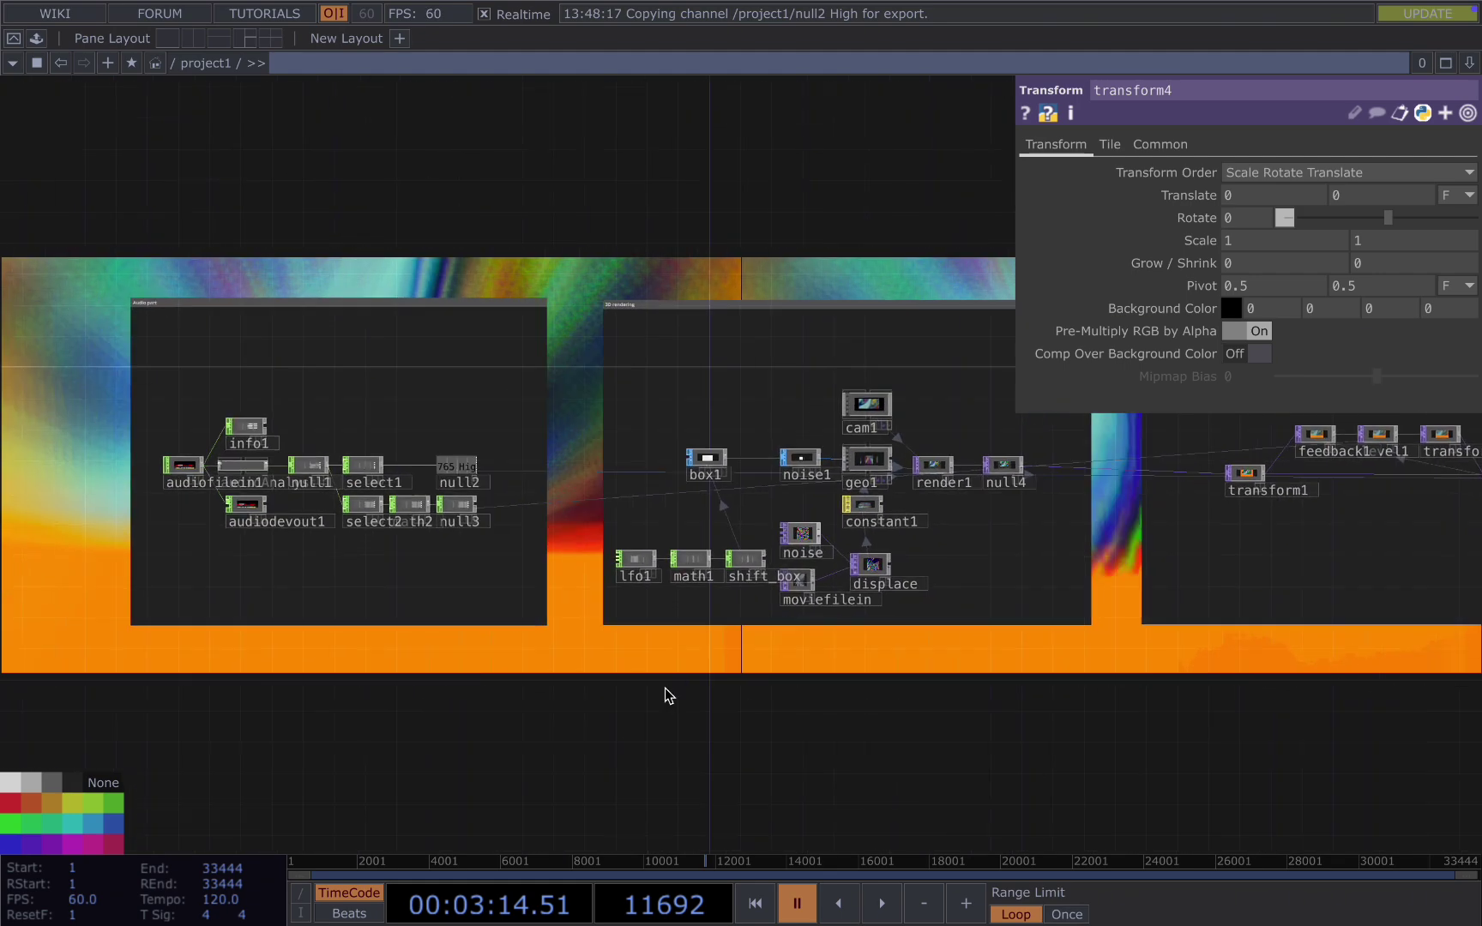
scroll(461, 504, up, 5)
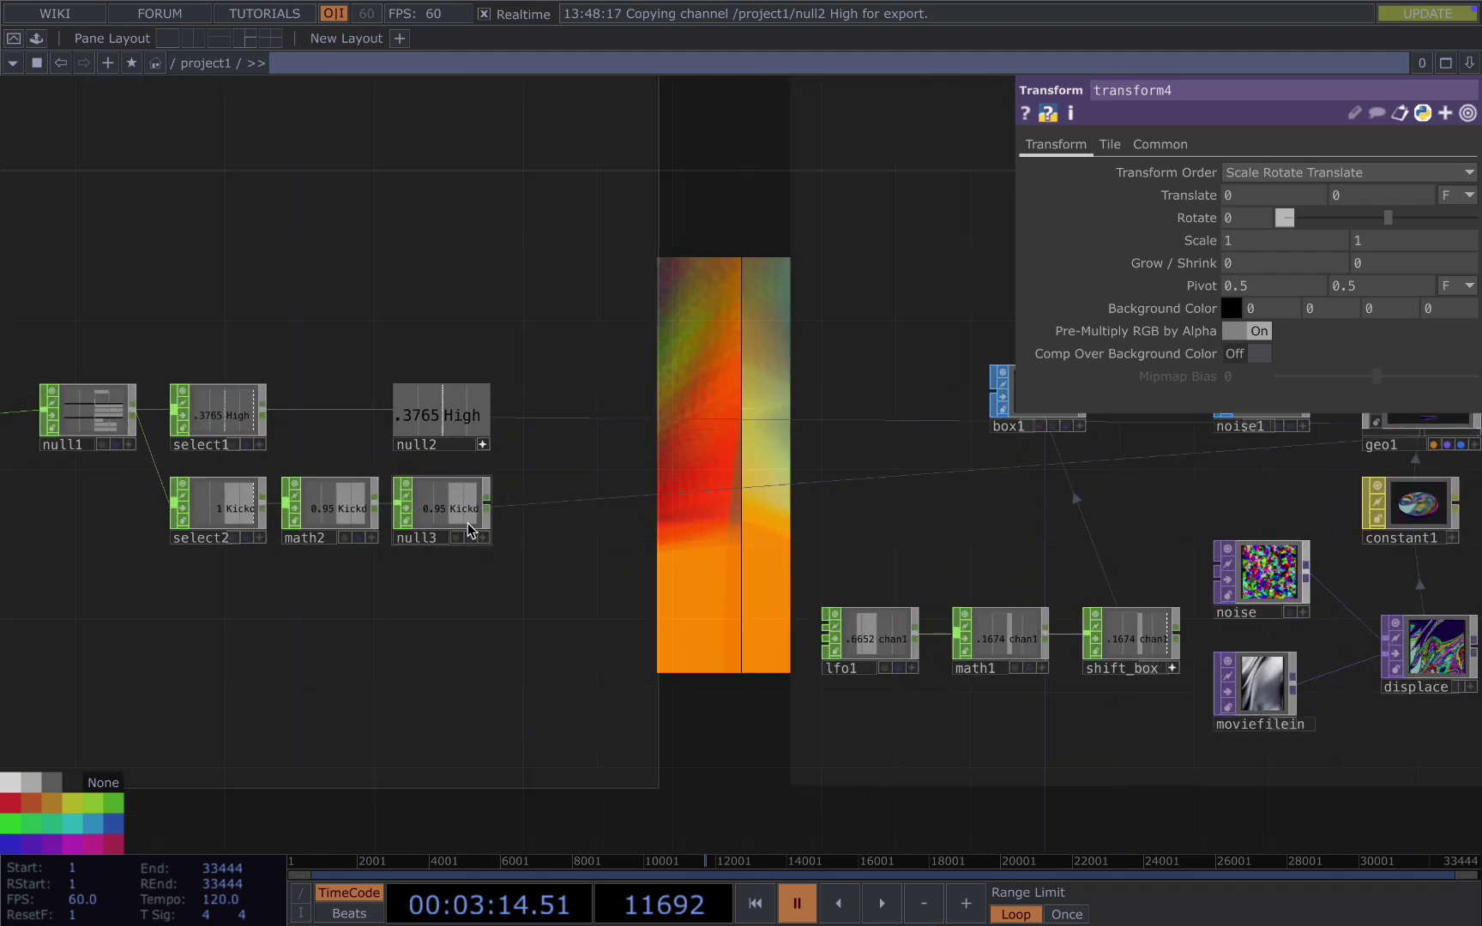
click(472, 538)
click(471, 538)
drag(477, 540, 1188, 240)
click(1184, 228)
scroll(755, 357, down, 5)
Step: Play the timeline to examine how transform4's scale reacts to the kick, and pause it
drag(1060, 616, 571, 655)
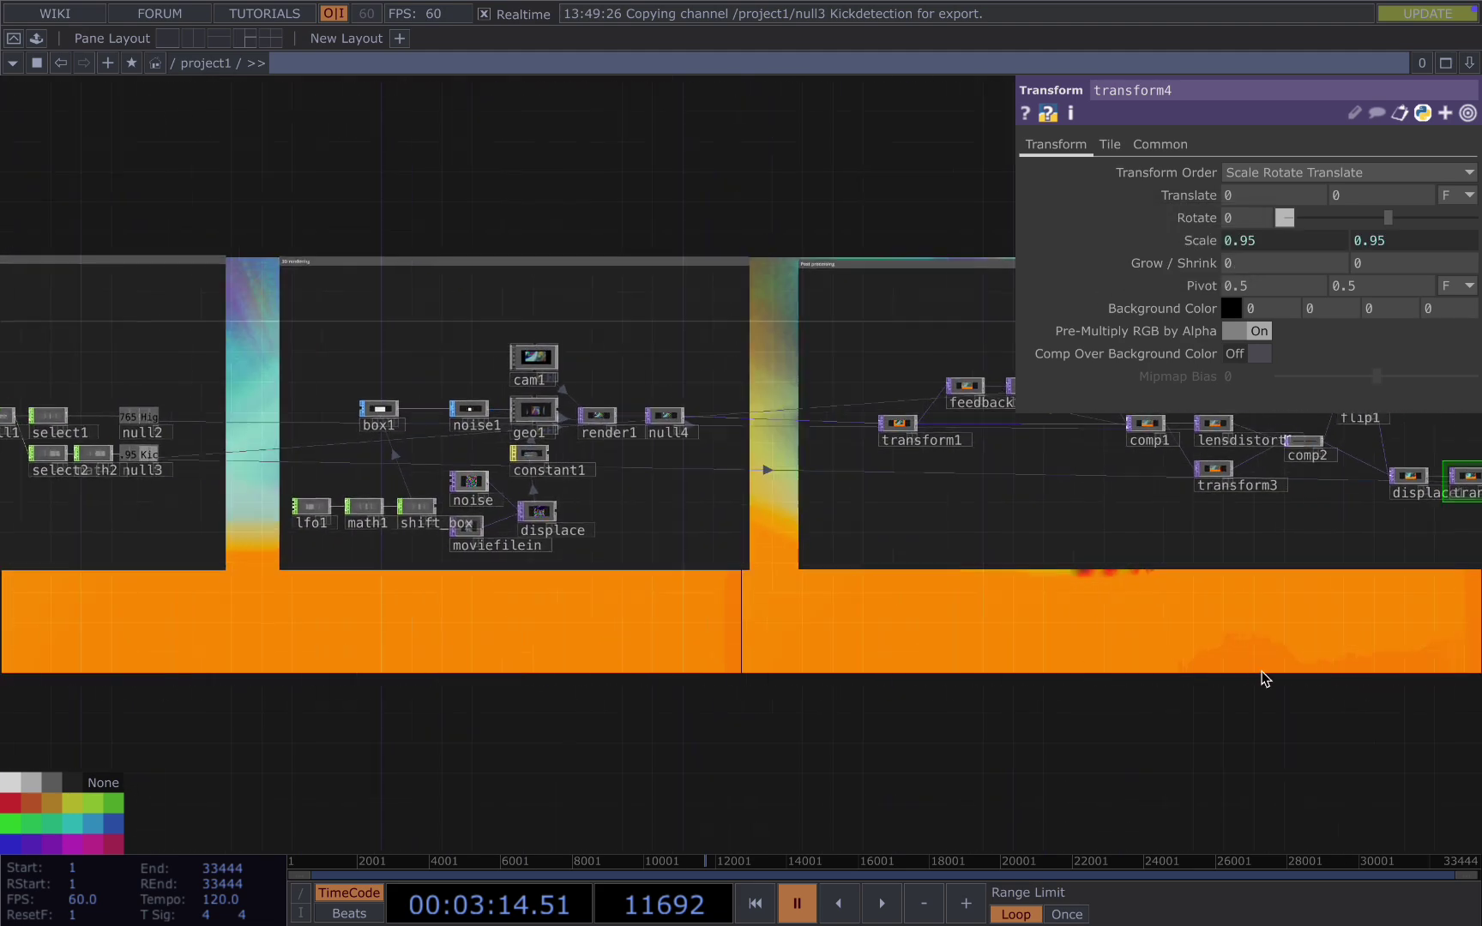
drag(1258, 678, 708, 643)
drag(1046, 473, 869, 495)
scroll(864, 491, up, 3)
key(space)
drag(776, 631, 721, 702)
scroll(537, 514, up, 4)
key(space)
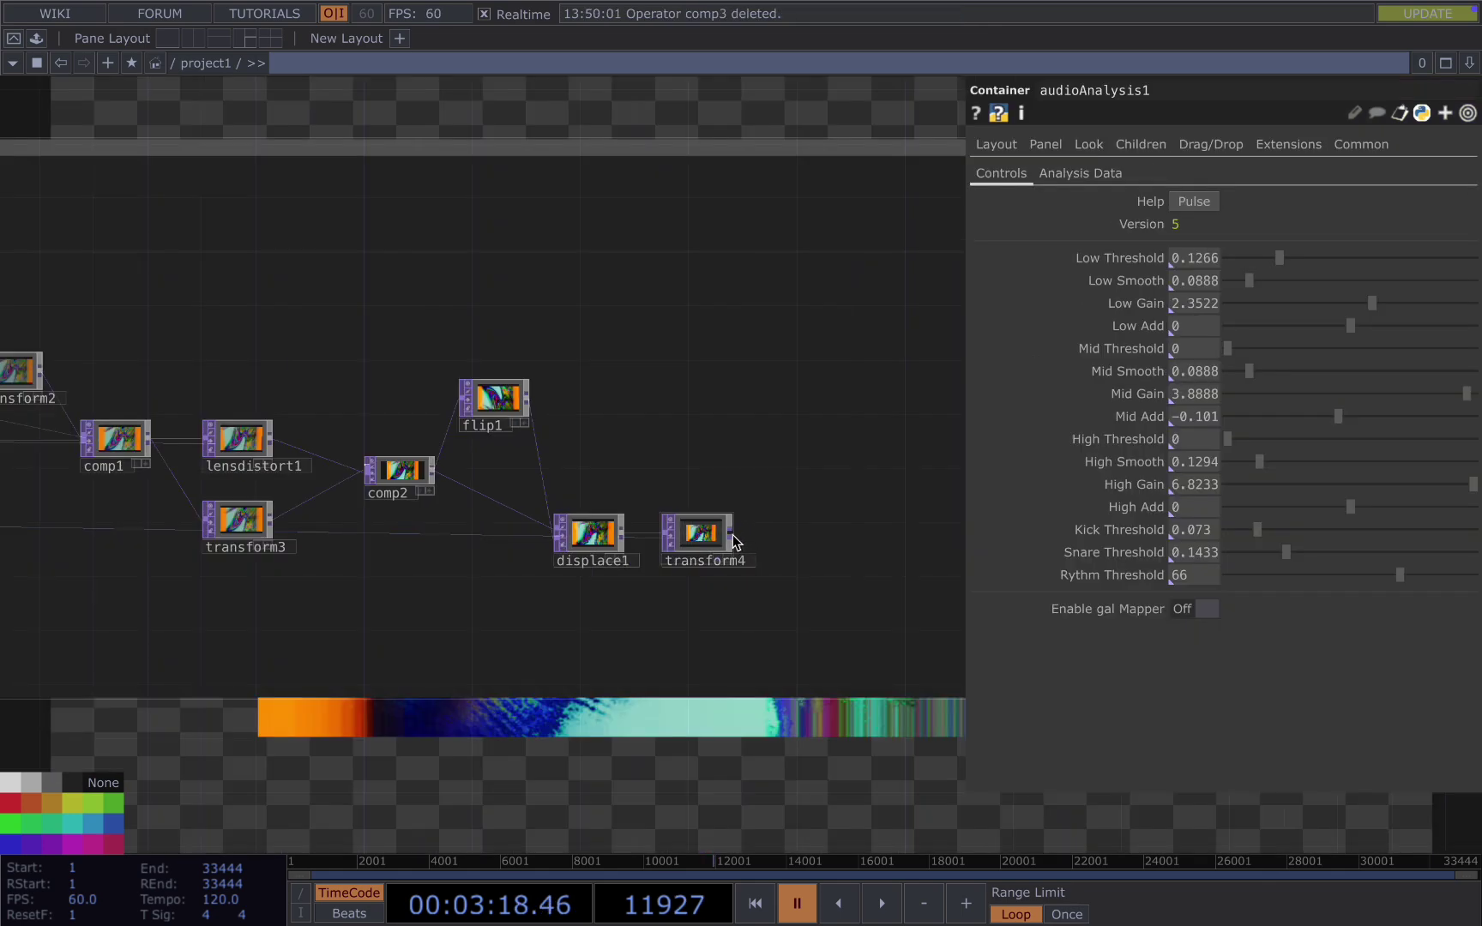
Step: Add a Blur TOP below transform4, connected to its output, and raise the blur's Pre-Shrink and Filter Size
right_click(733, 540)
text(b)
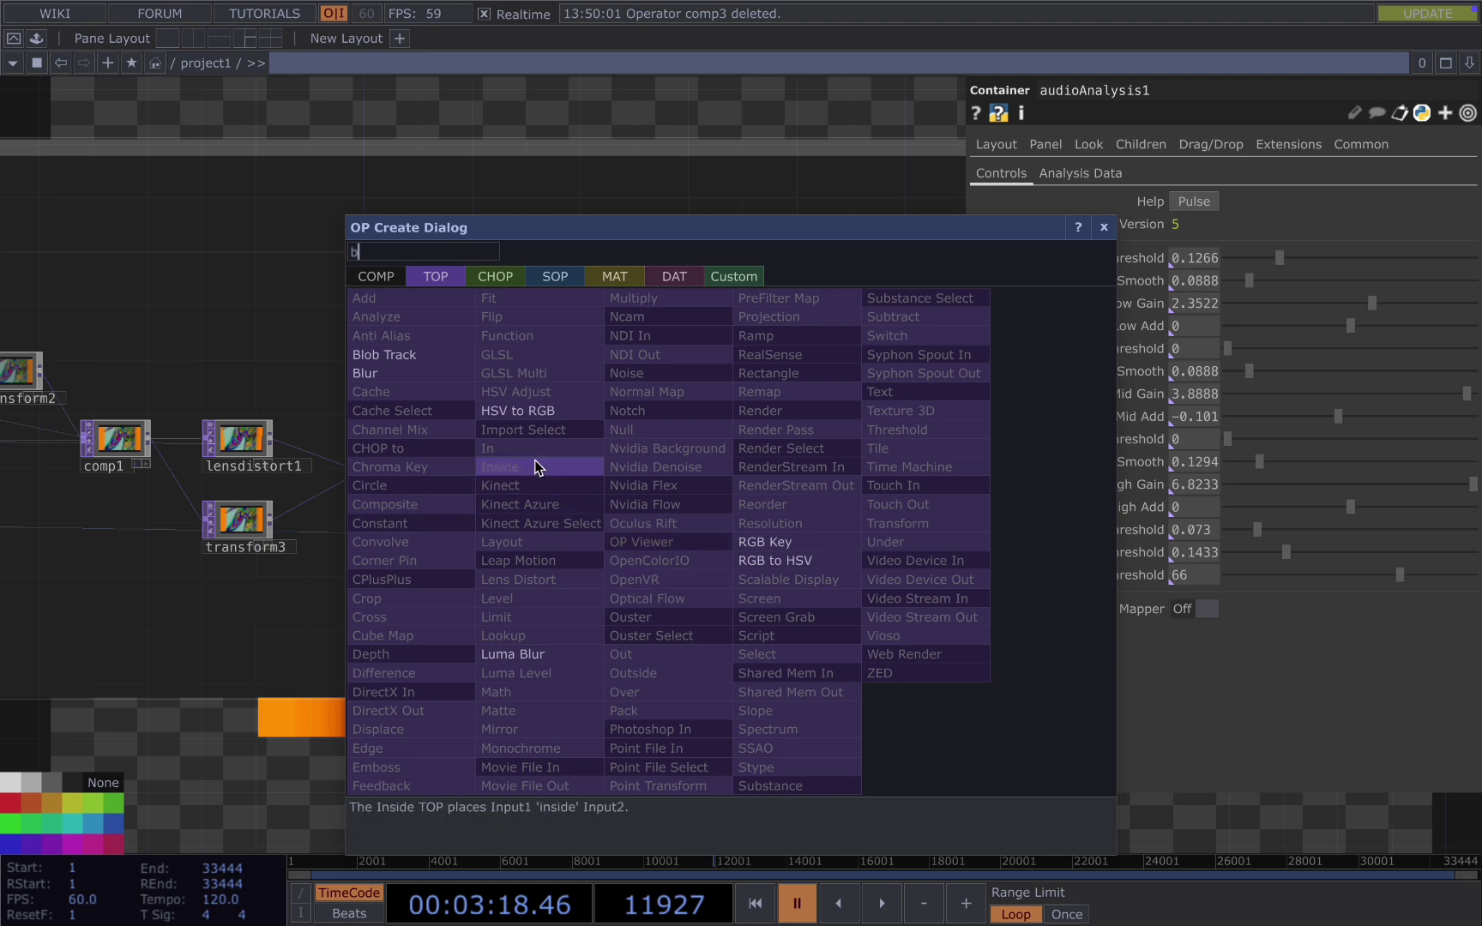
click(366, 373)
click(776, 611)
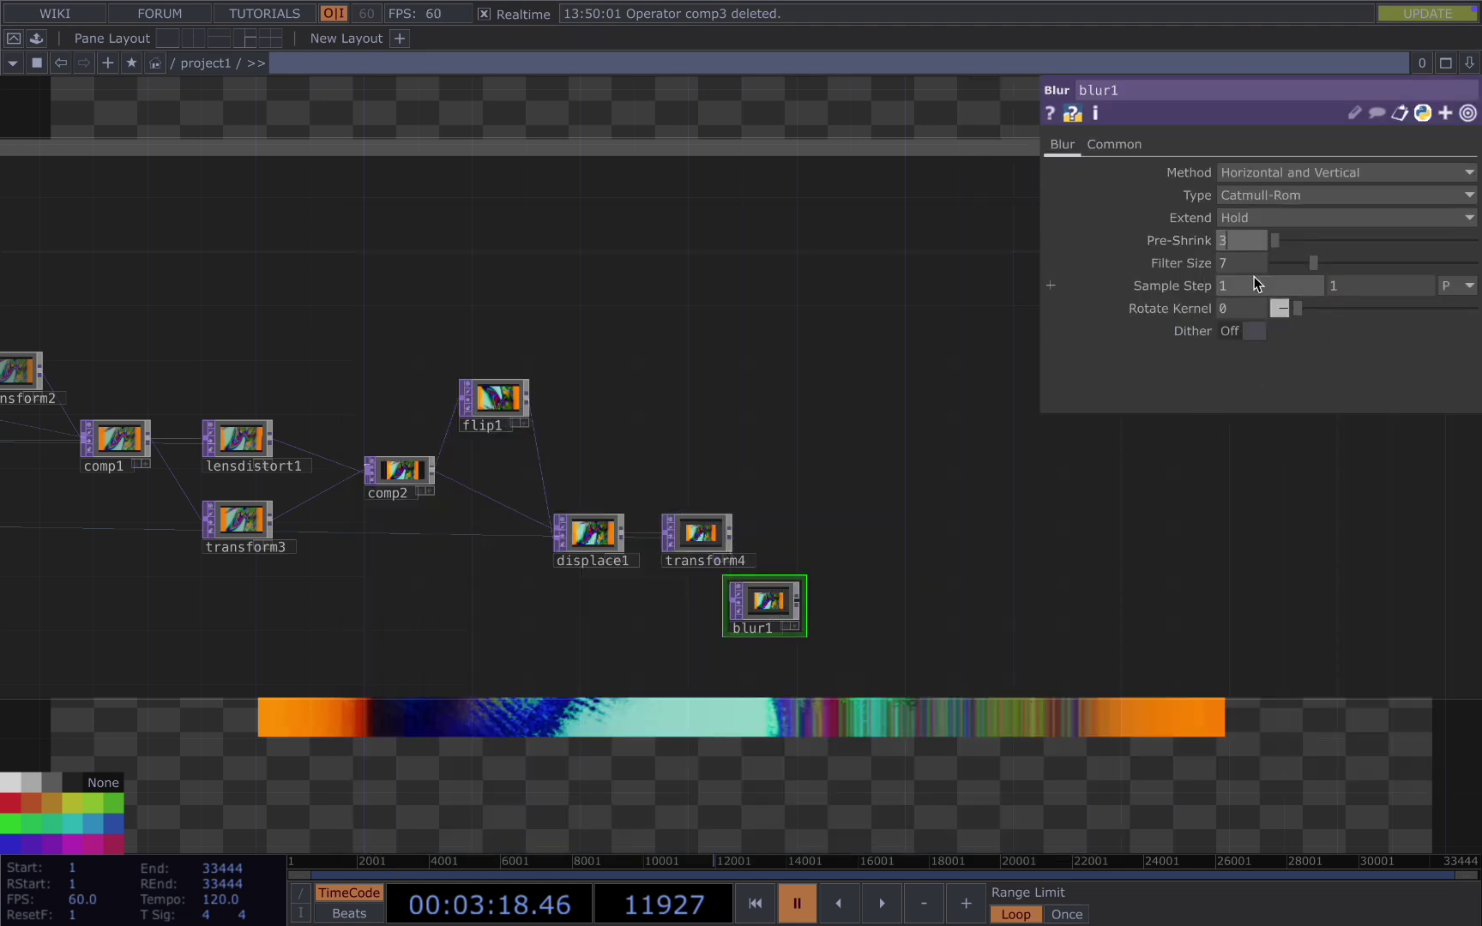
click(1331, 240)
scroll(797, 607, up, 1)
drag(797, 607, 836, 619)
Step: Add a Composite TOP beyond transform4 and blur1 in the post-processing chain
key(Tab)
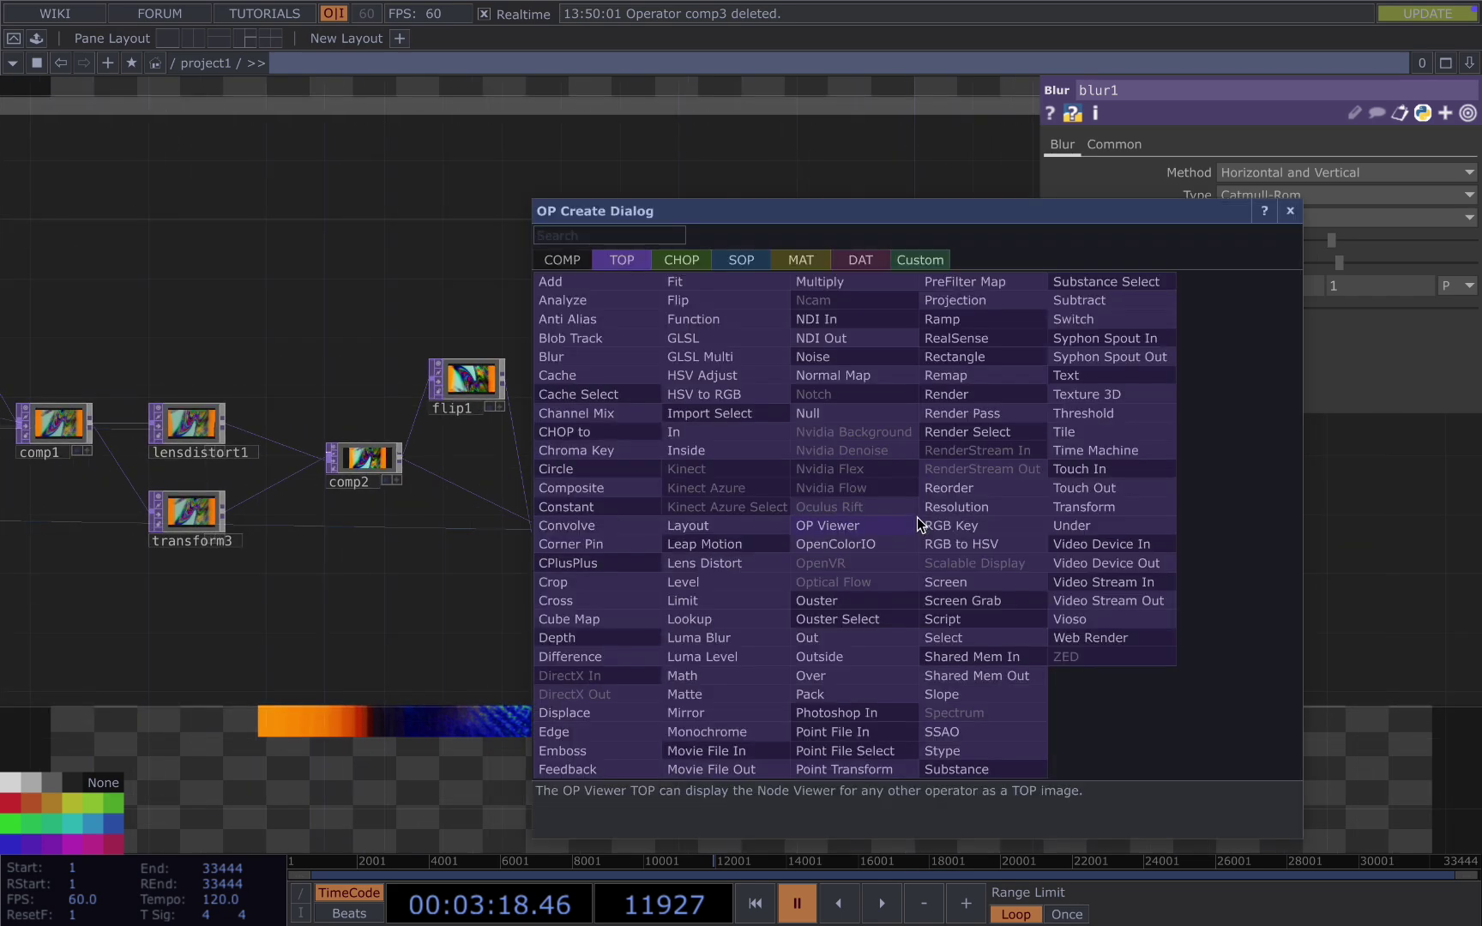
text(com)
click(629, 486)
click(1000, 470)
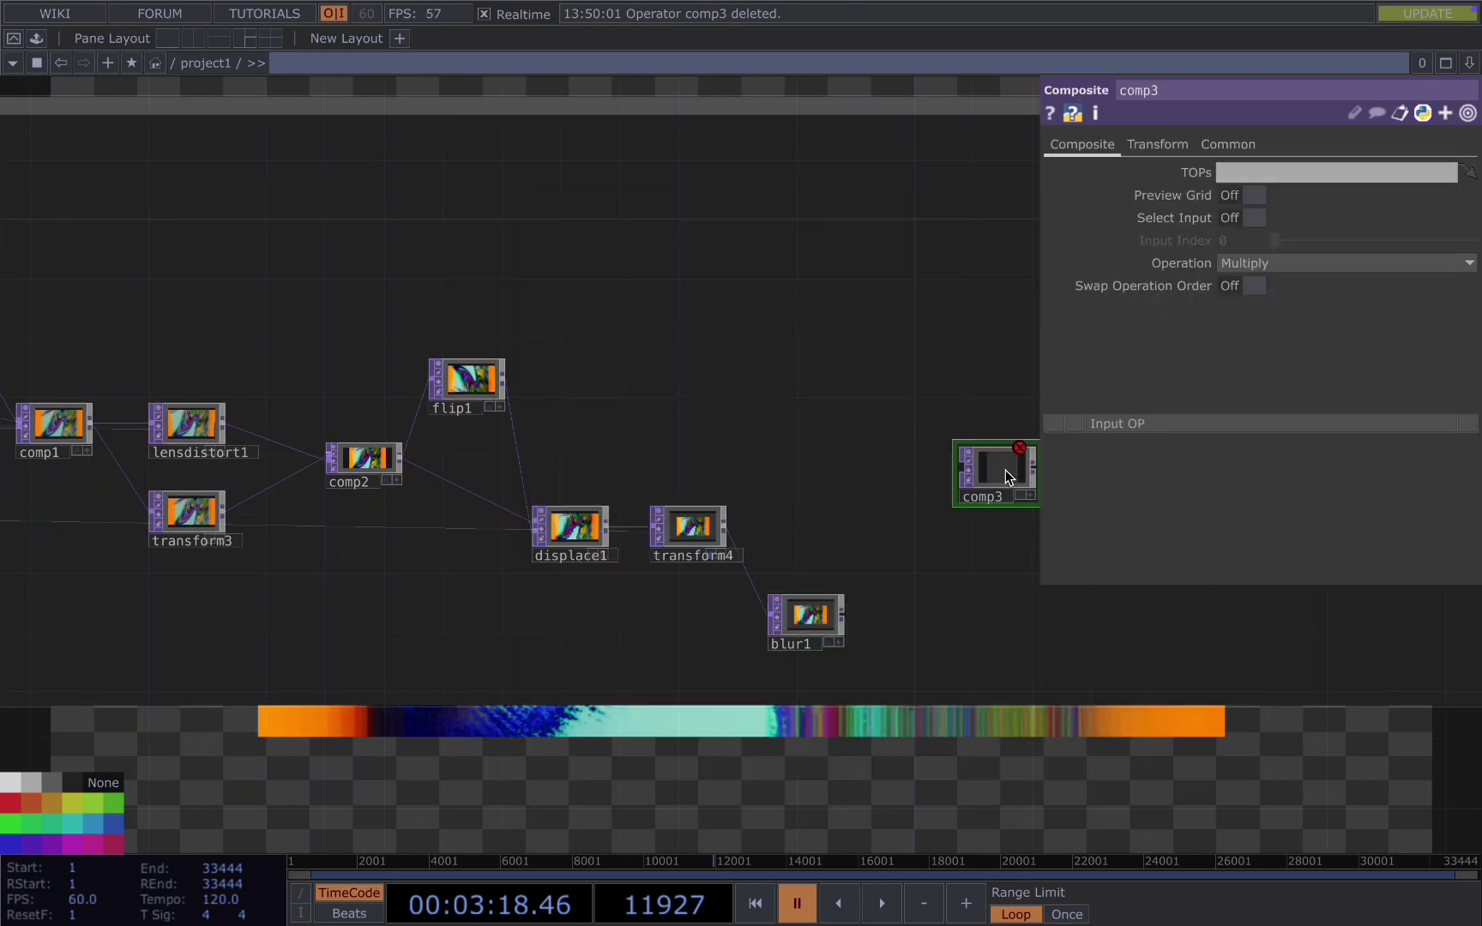
drag(1009, 467, 949, 460)
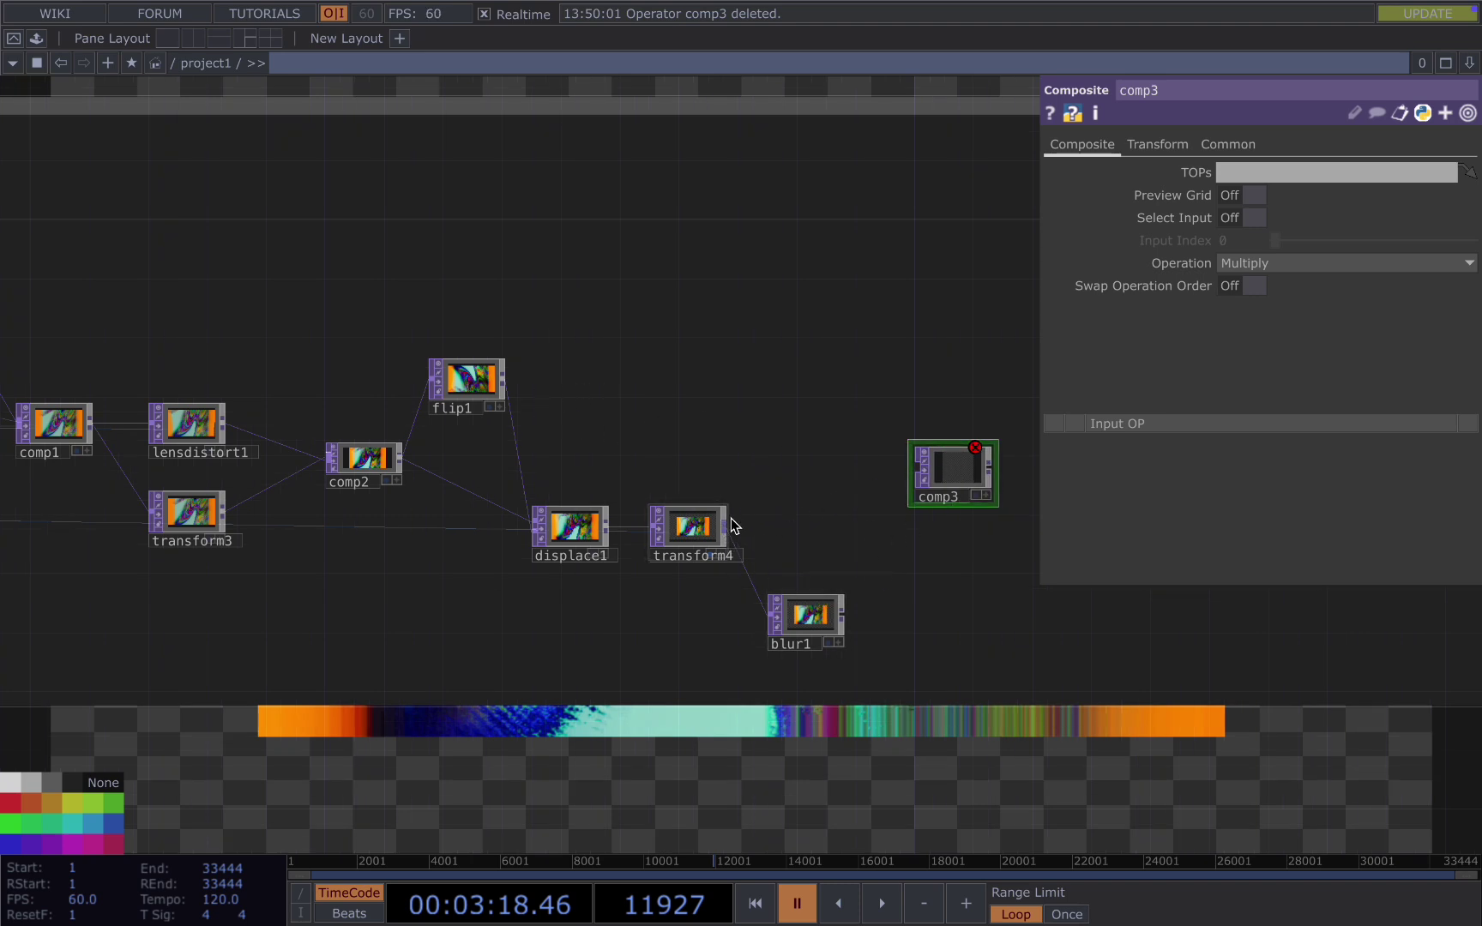
Step: Connect transform4, blur1 and flip1 to comp3 in that order and set its Operation to Atop
click(933, 476)
click(843, 614)
click(923, 480)
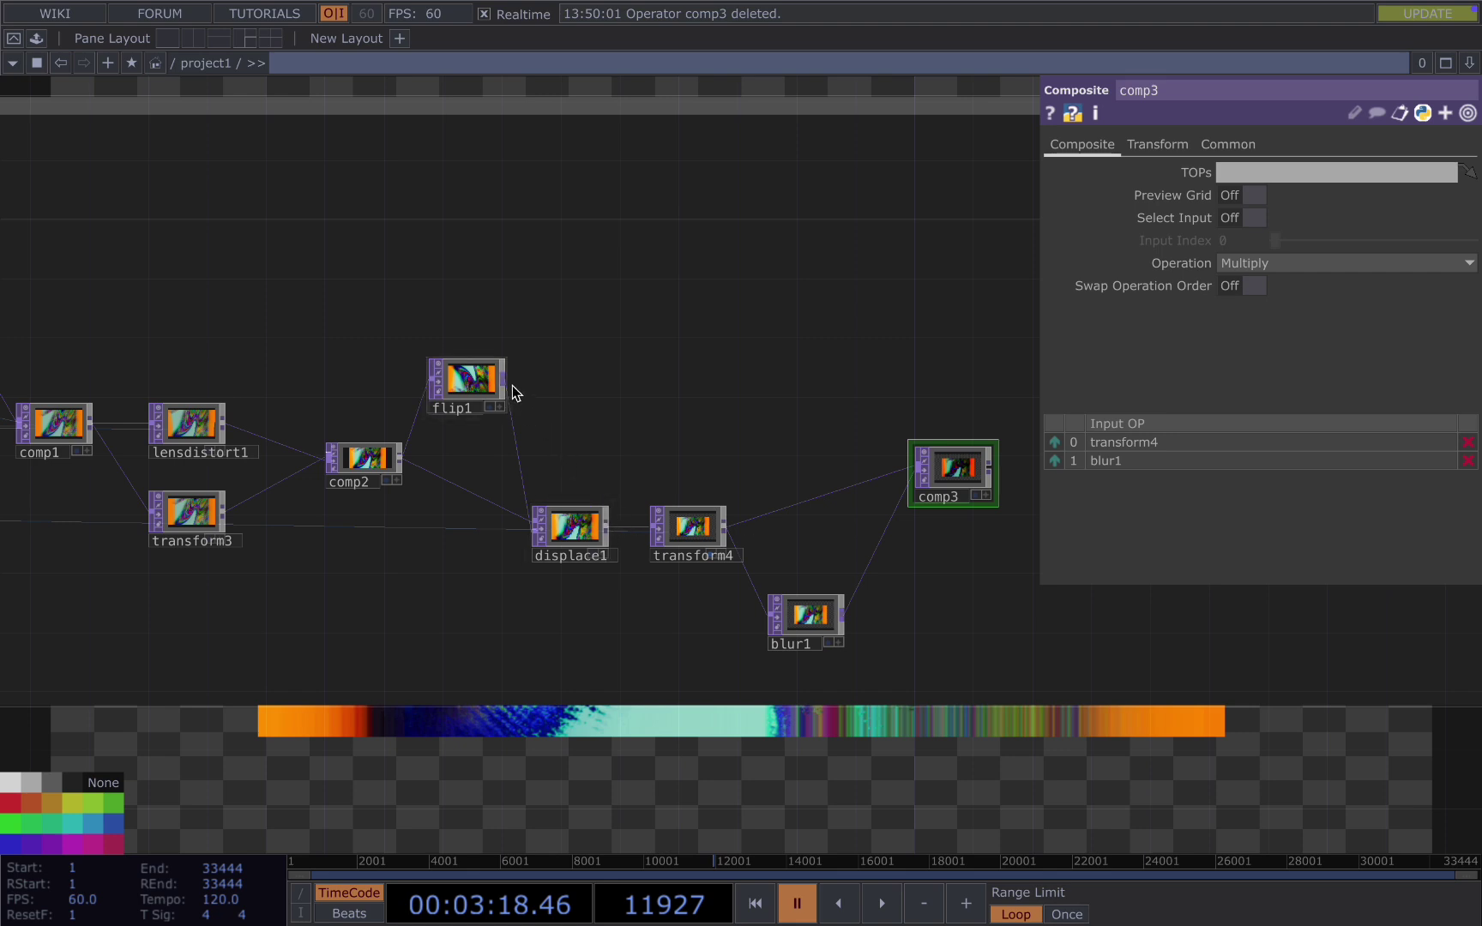
click(971, 470)
click(1257, 262)
click(1243, 306)
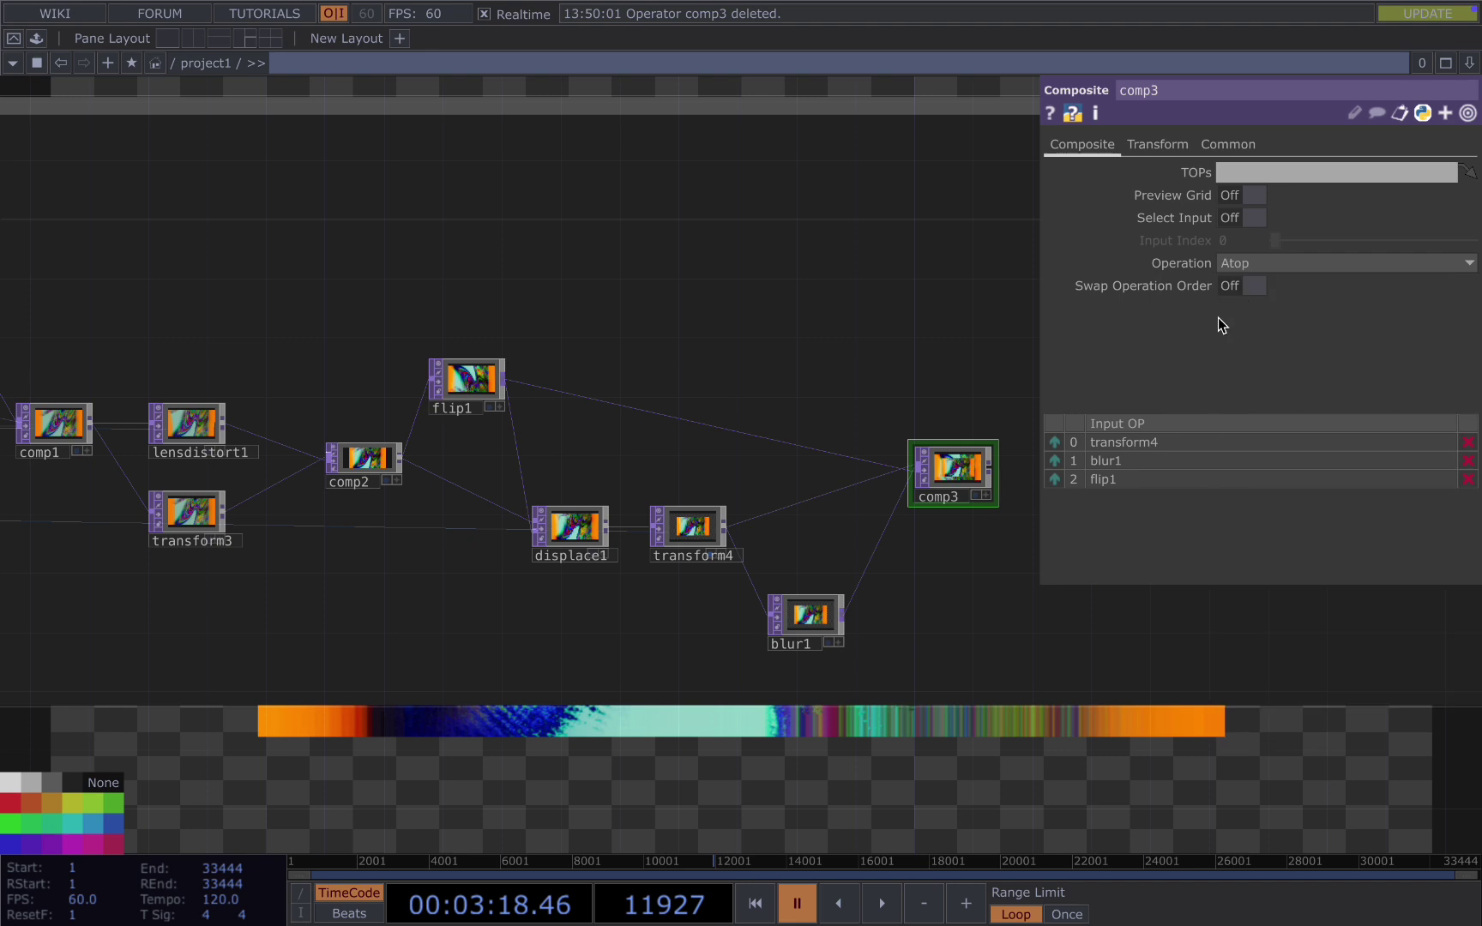
Step: Display comp3 in the network background and play the timeline to preview the layered composite
click(694, 531)
click(975, 496)
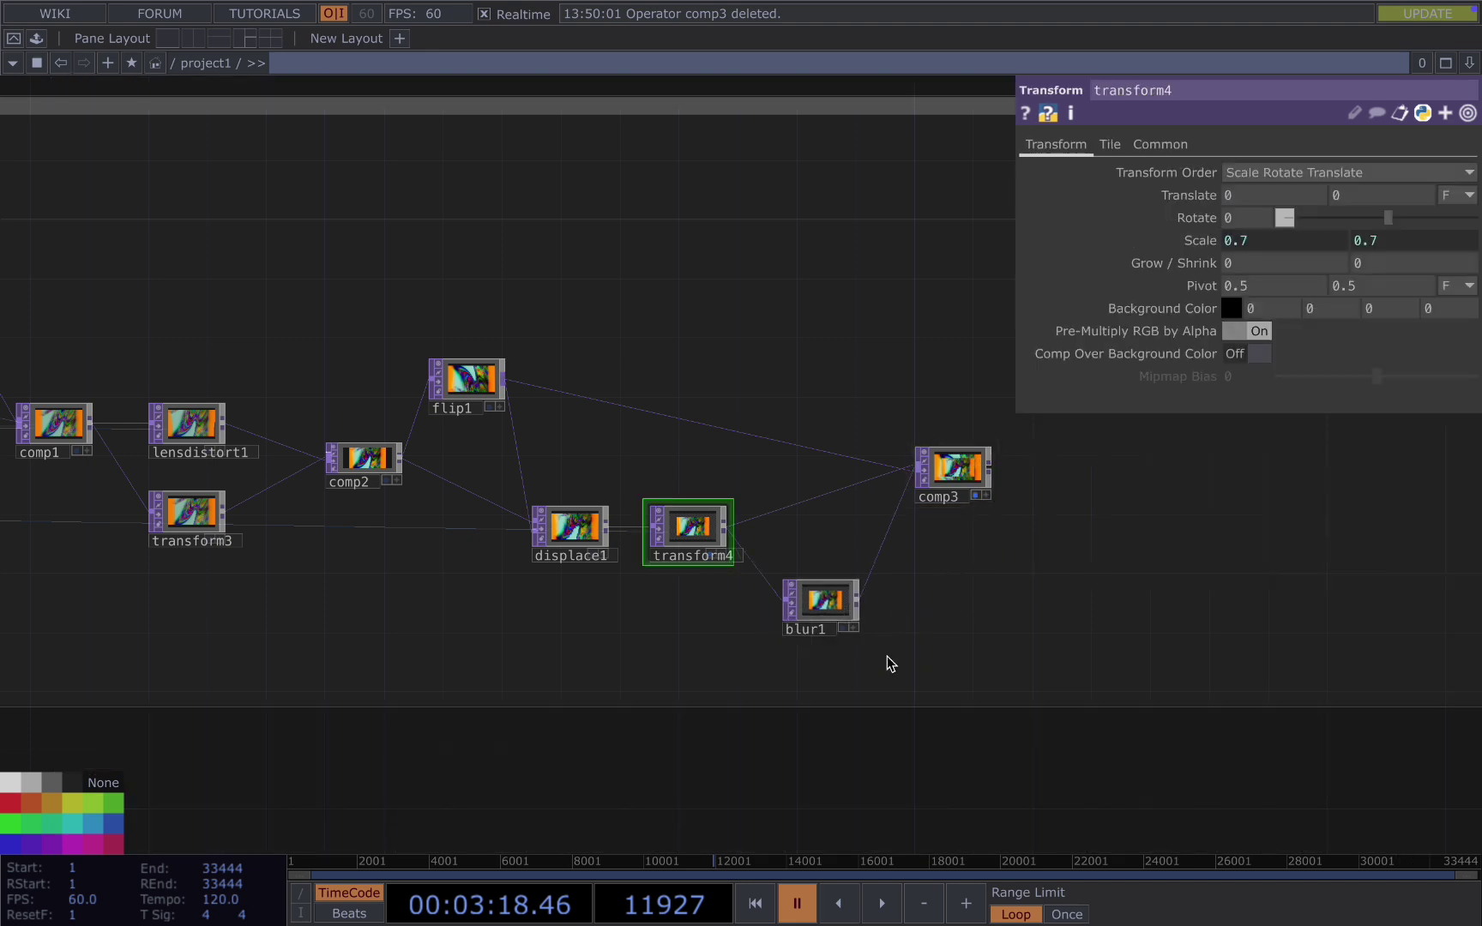
scroll(865, 653, down, 2)
scroll(796, 623, up, 3)
middle_drag(777, 624, 705, 559)
click(707, 525)
scroll(705, 539, down, 6)
middle_drag(752, 343, 670, 451)
key(space)
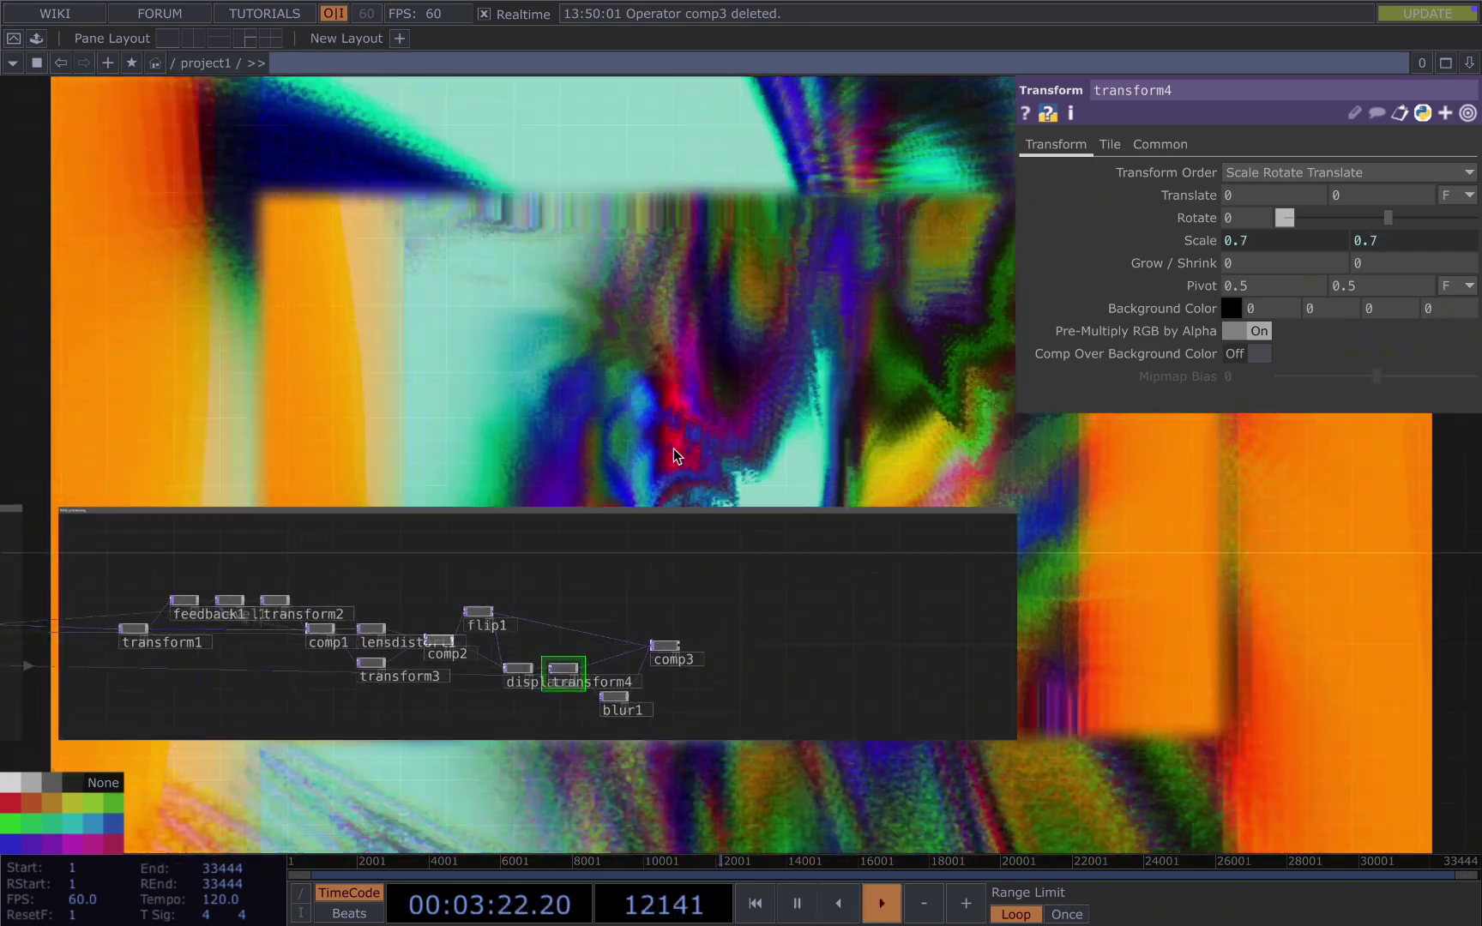
key(space)
Step: Add a Constant TOP below comp3 and set its color to 0.5, 1, 0.86
drag(696, 425, 743, 350)
scroll(705, 565, up, 6)
drag(697, 586, 729, 523)
key(Tab)
text(coms)
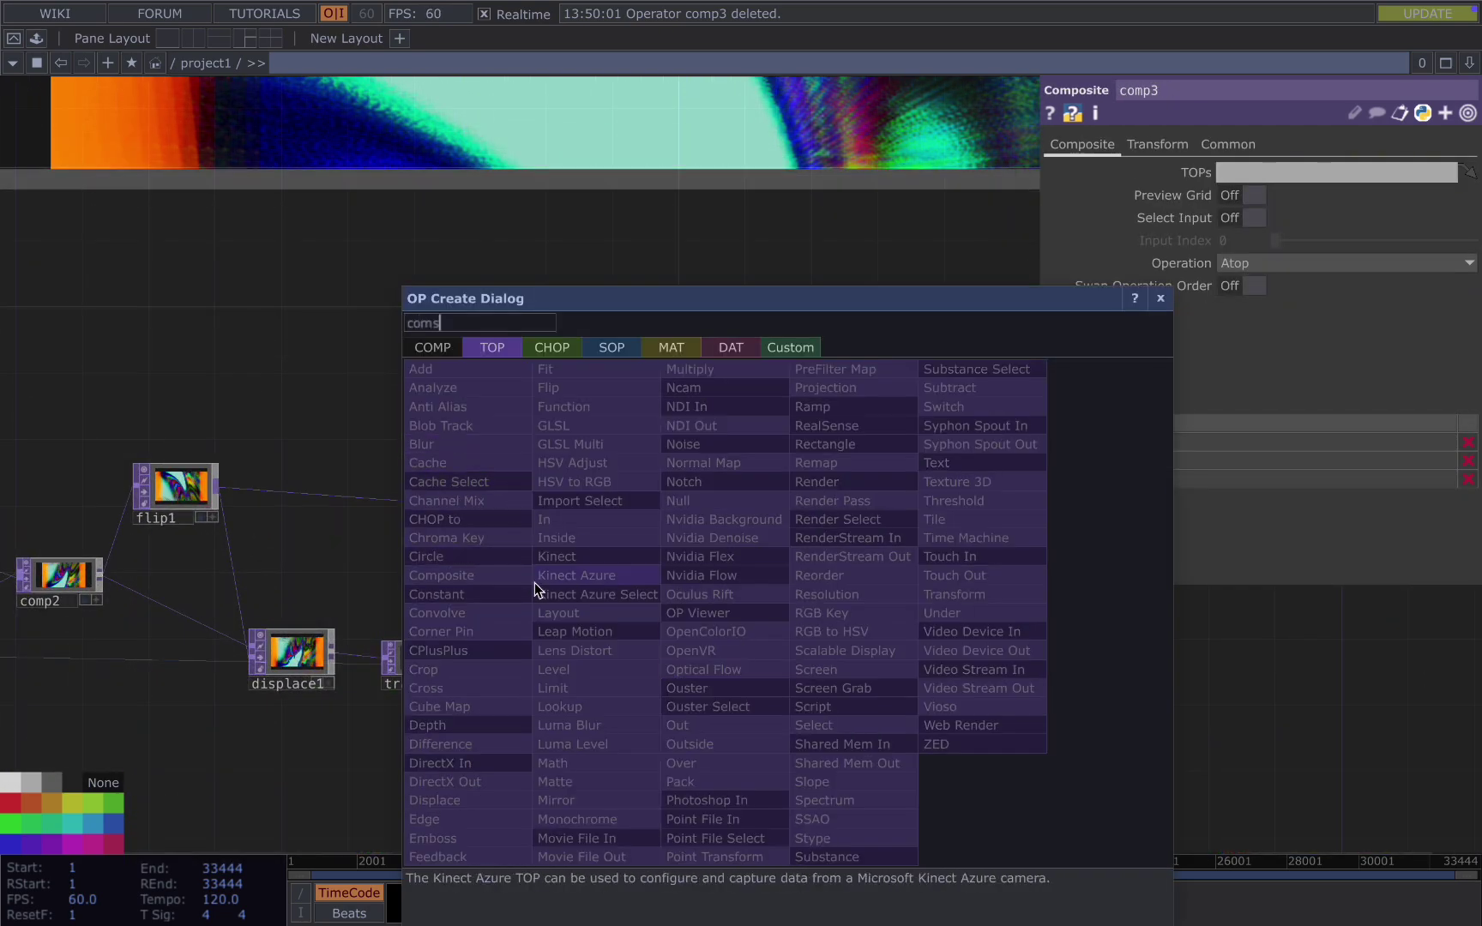
key(BackSpace)
key(BackSpace)
click(453, 594)
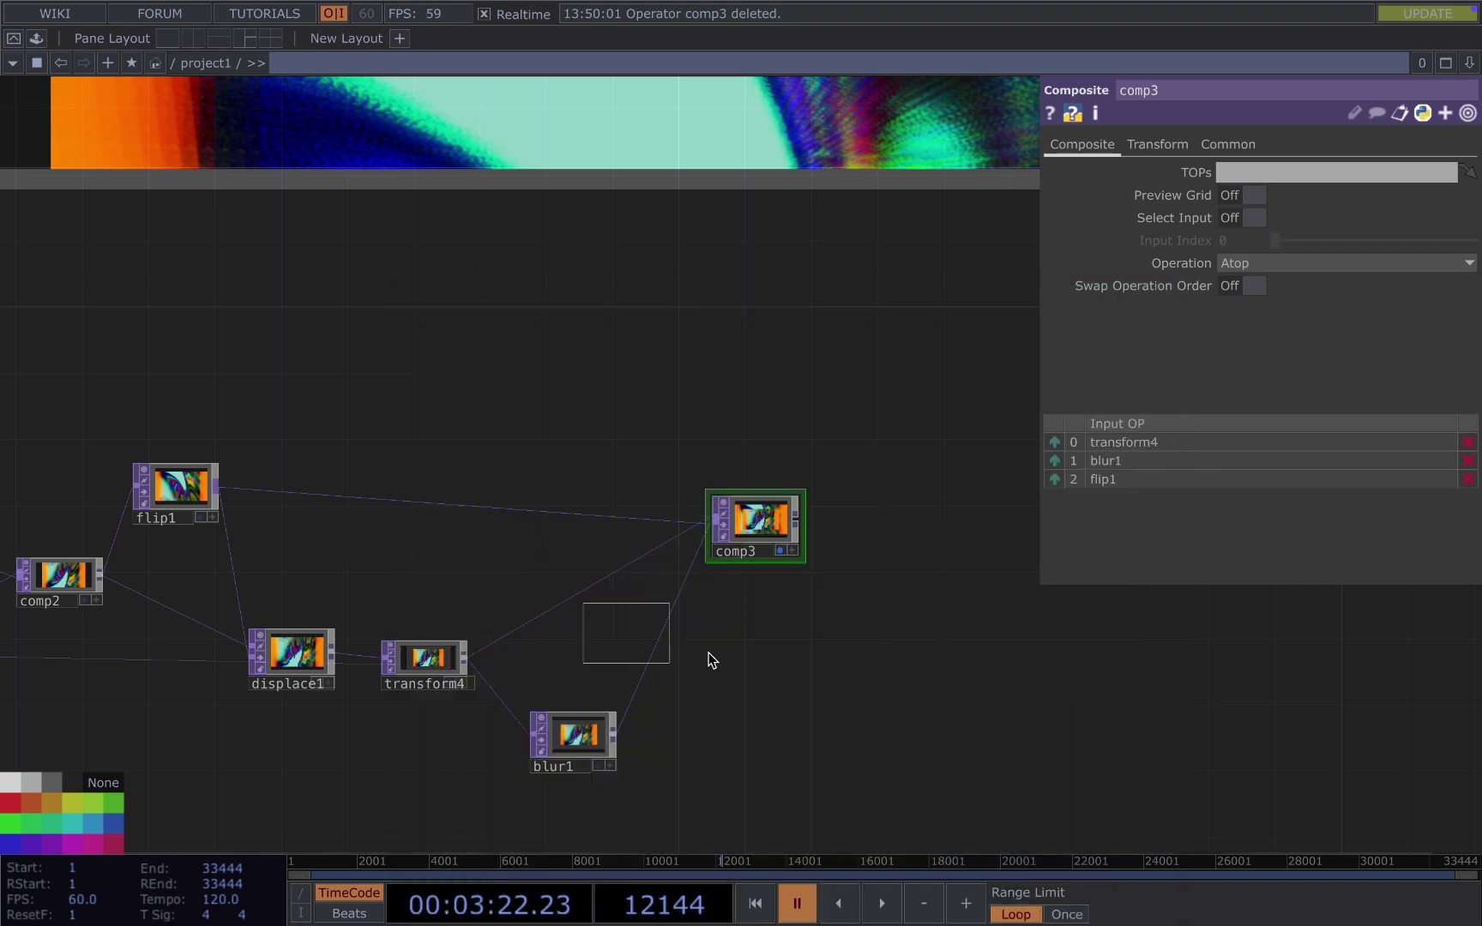
click(763, 678)
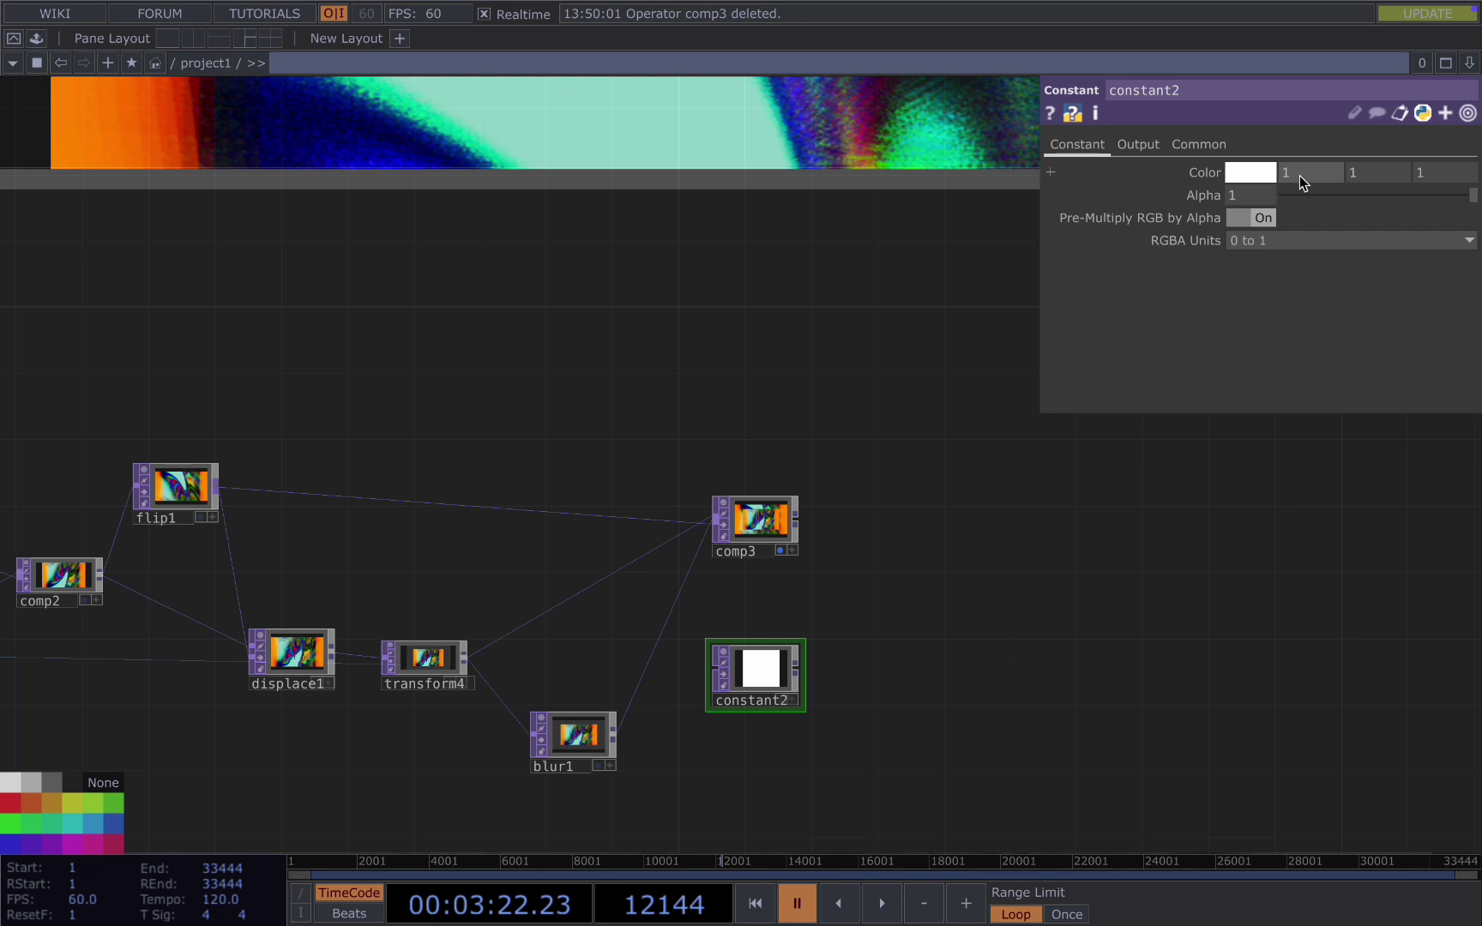
click(1211, 175)
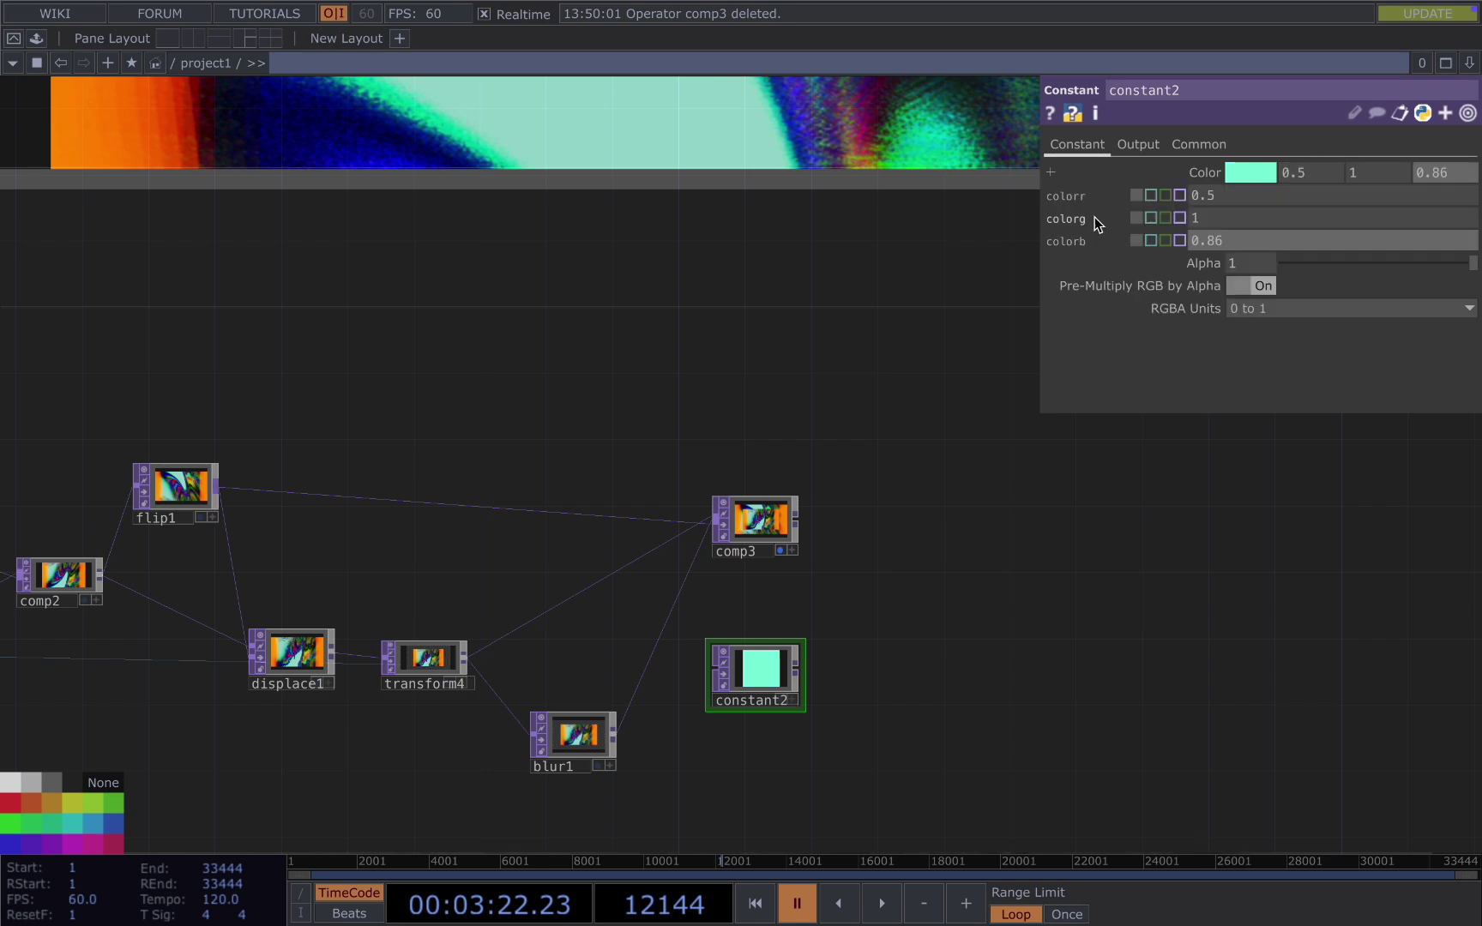
Step: Add a Switch TOP and connect comp3 to its first input and constant2 to its second
drag(794, 681, 810, 630)
key(Tab)
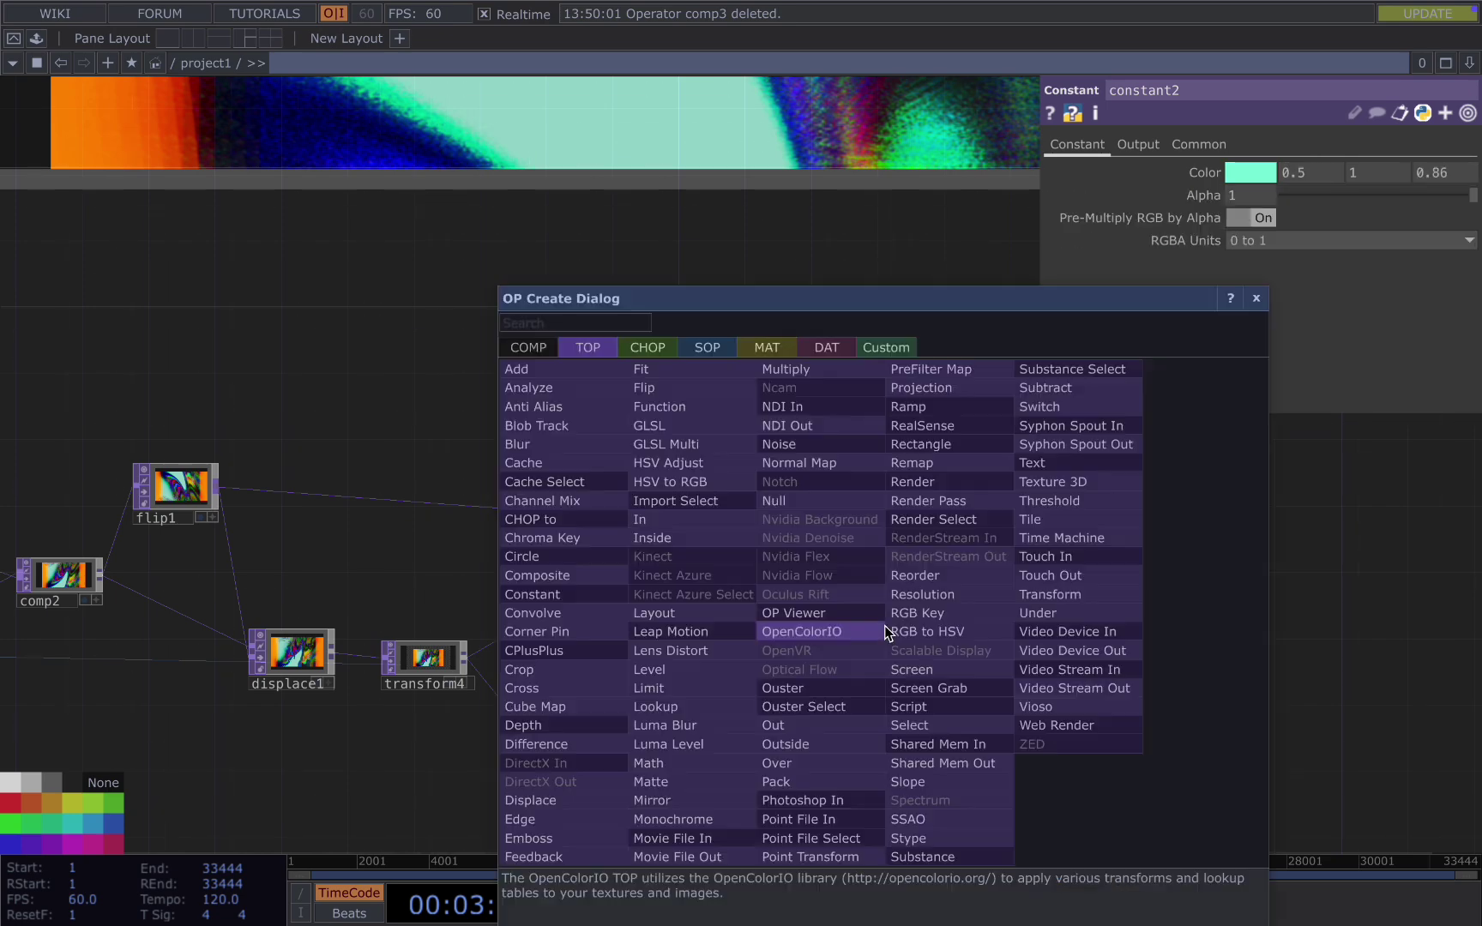
text(sw)
click(1049, 416)
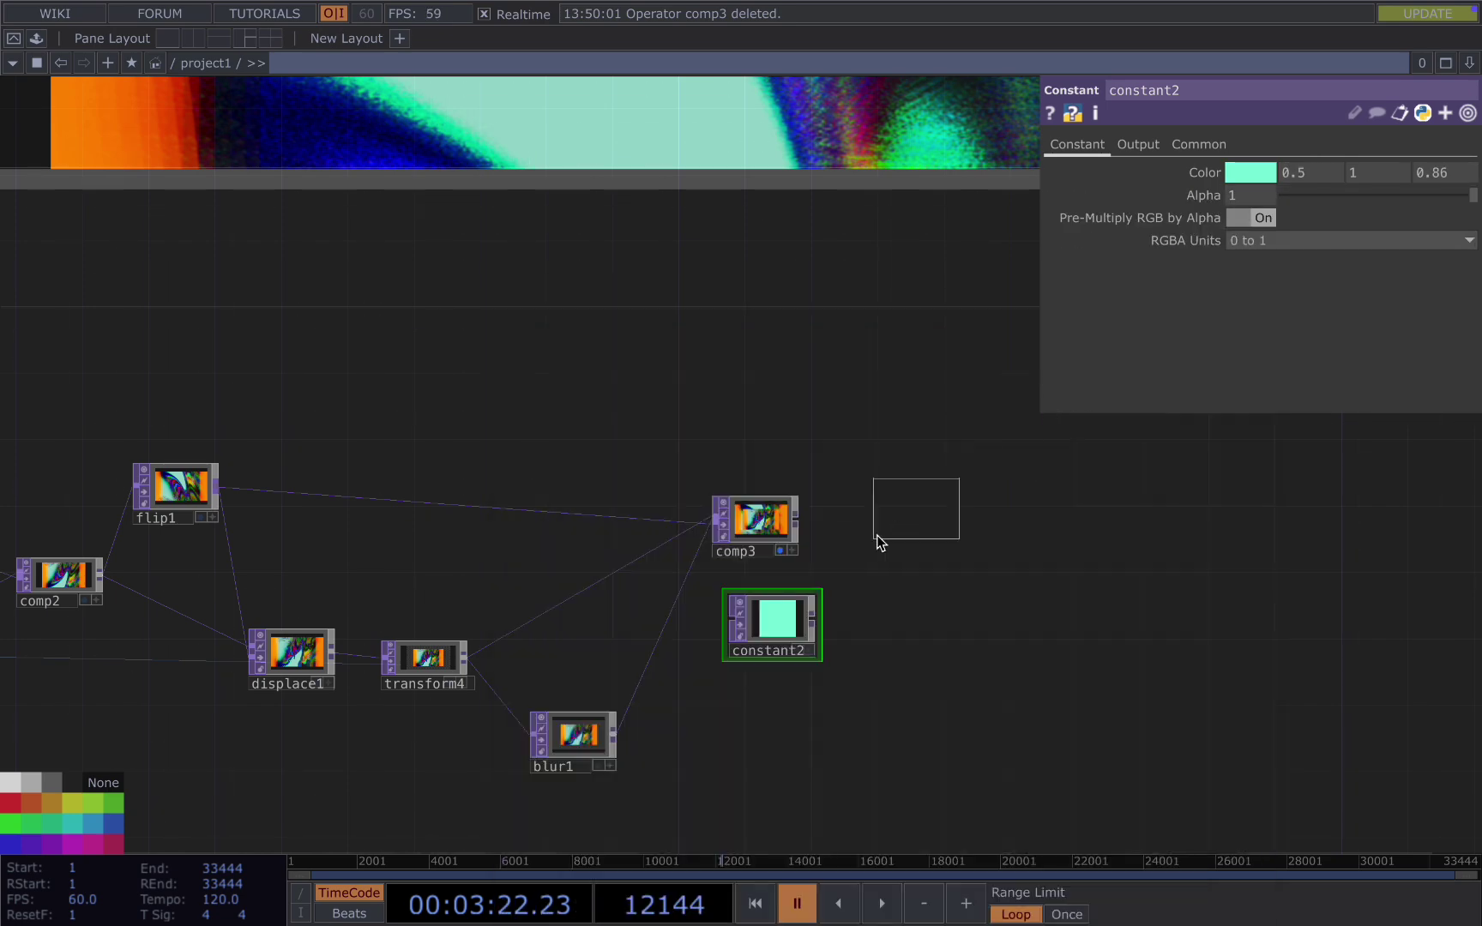
click(825, 603)
drag(802, 527, 851, 554)
drag(811, 620, 852, 562)
Step: Drive switch1's Index with the High channel exported from null2
scroll(853, 656, down, 5)
scroll(813, 604, down, 2)
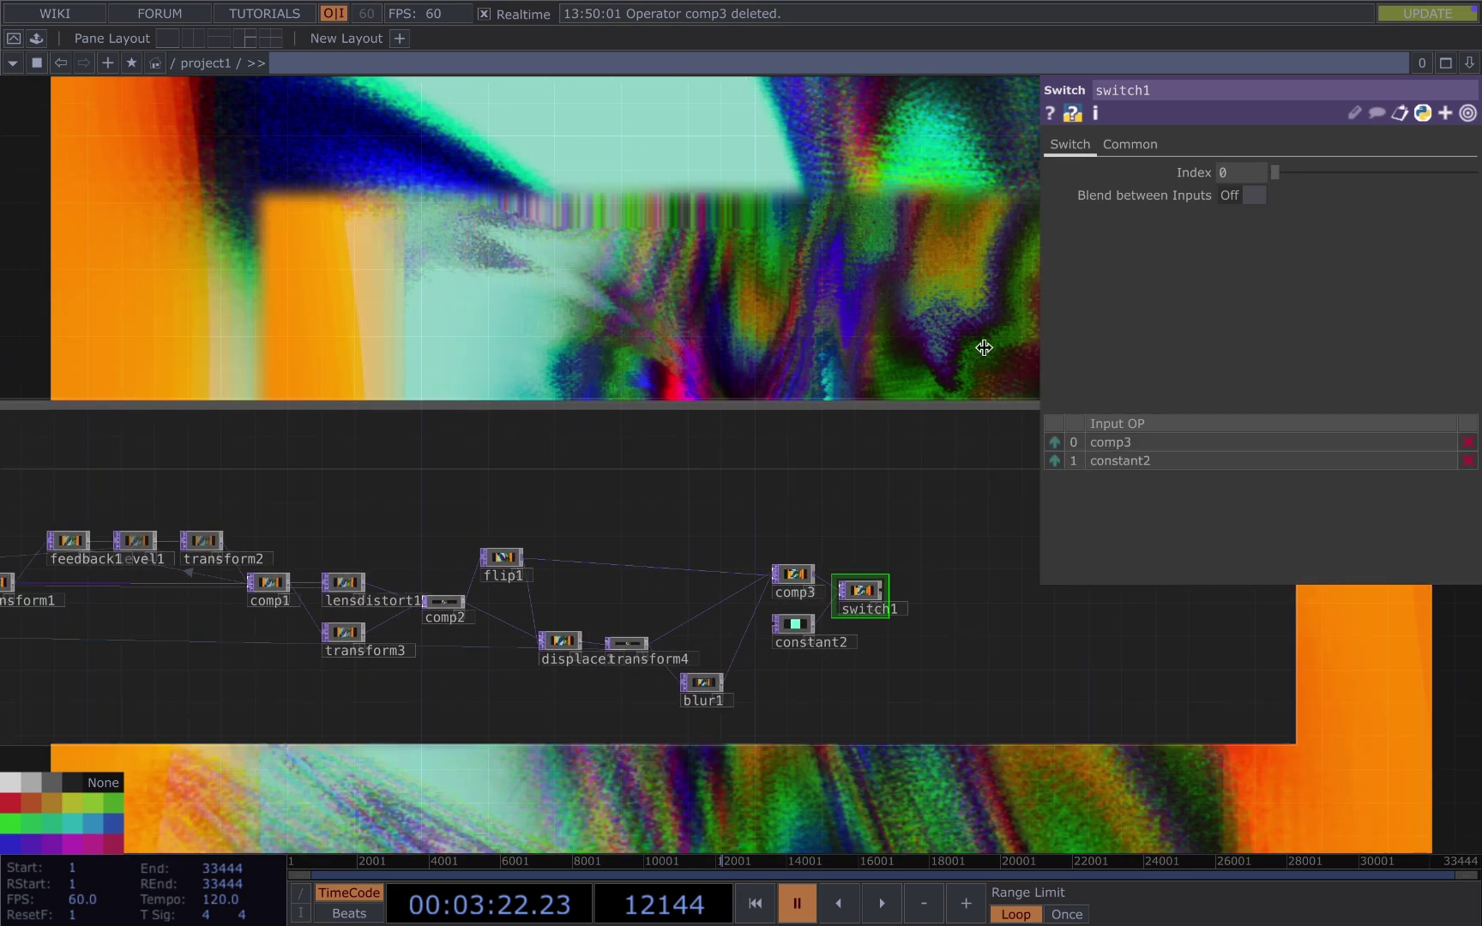
drag(558, 324, 1011, 354)
drag(483, 305, 754, 312)
drag(571, 278, 1188, 288)
scroll(435, 611, up, 2)
drag(522, 620, 1255, 294)
drag(1228, 182, 1241, 175)
click(1247, 162)
Step: Examine switch1's output during playback and pause the timeline
drag(980, 204, 280, 214)
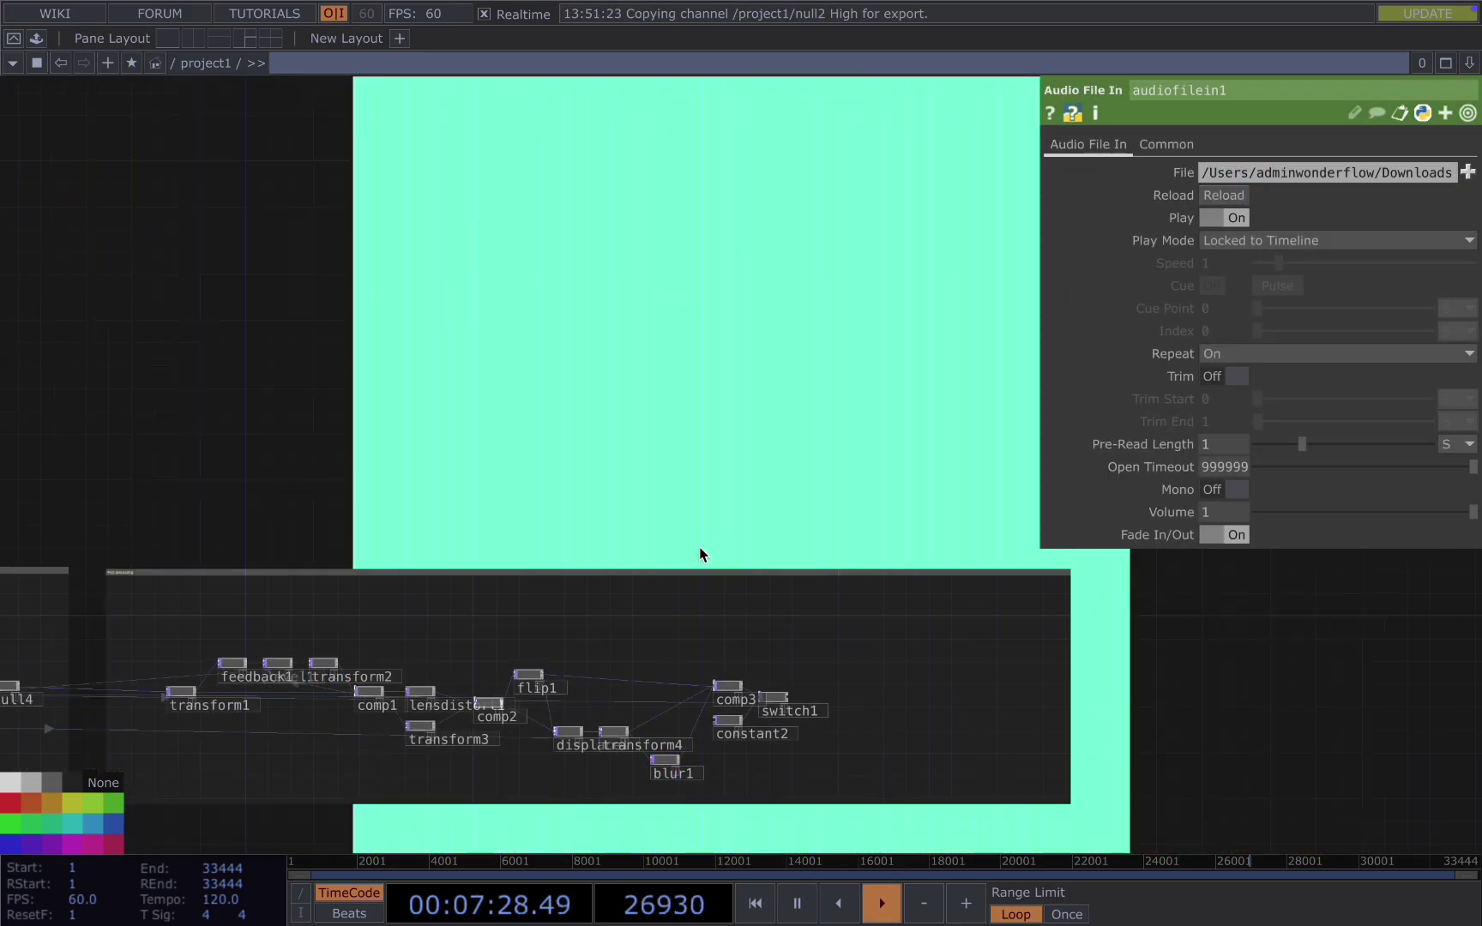
scroll(701, 555, up, 3)
scroll(798, 573, up, 2)
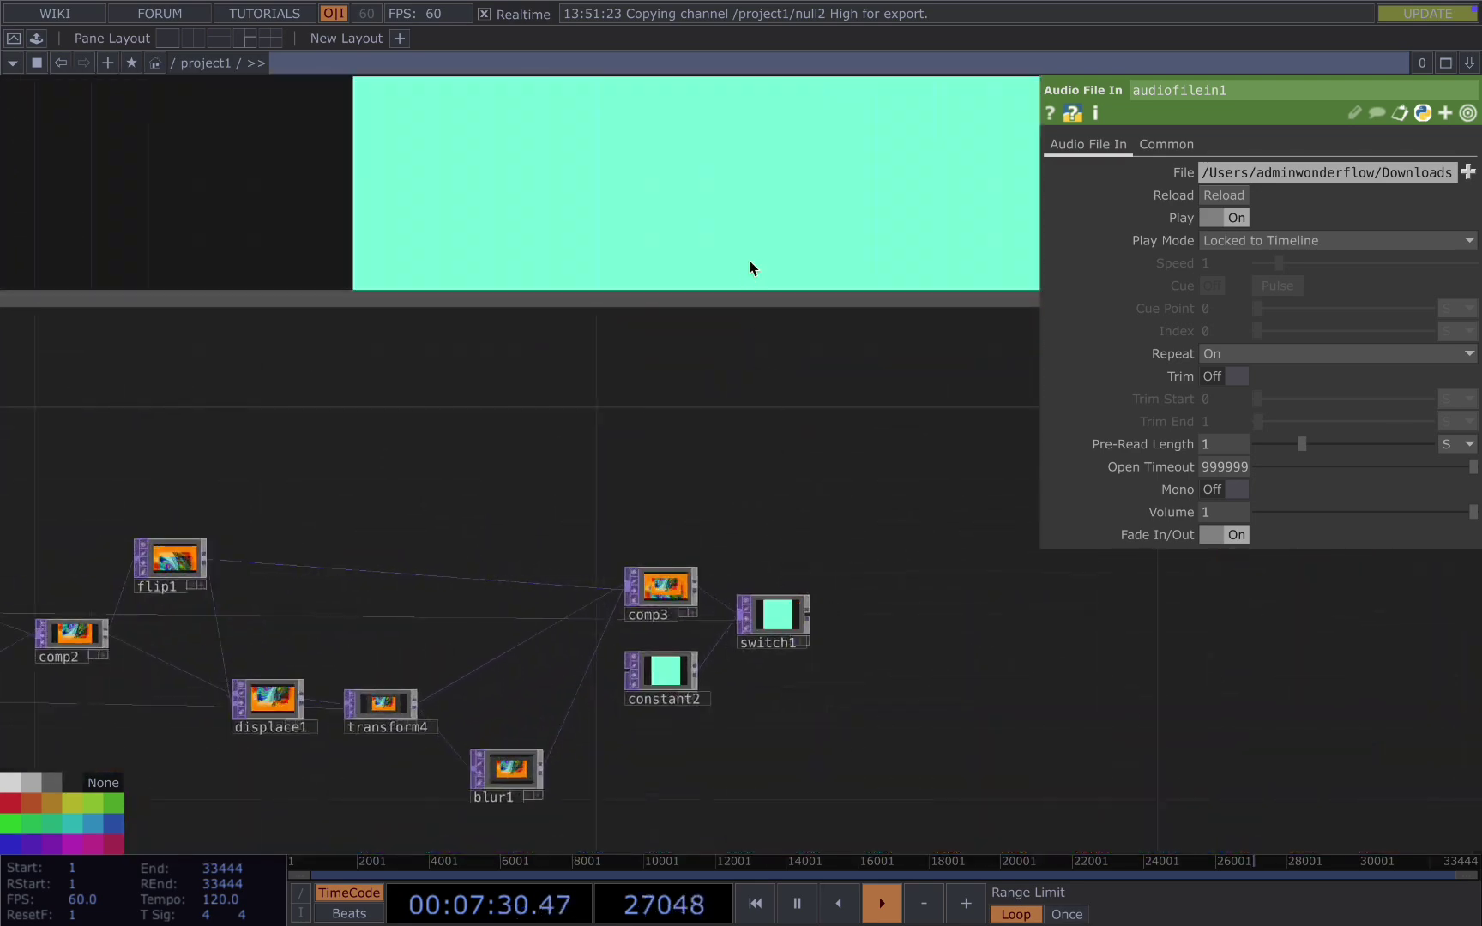
key(space)
scroll(693, 591, down, 3)
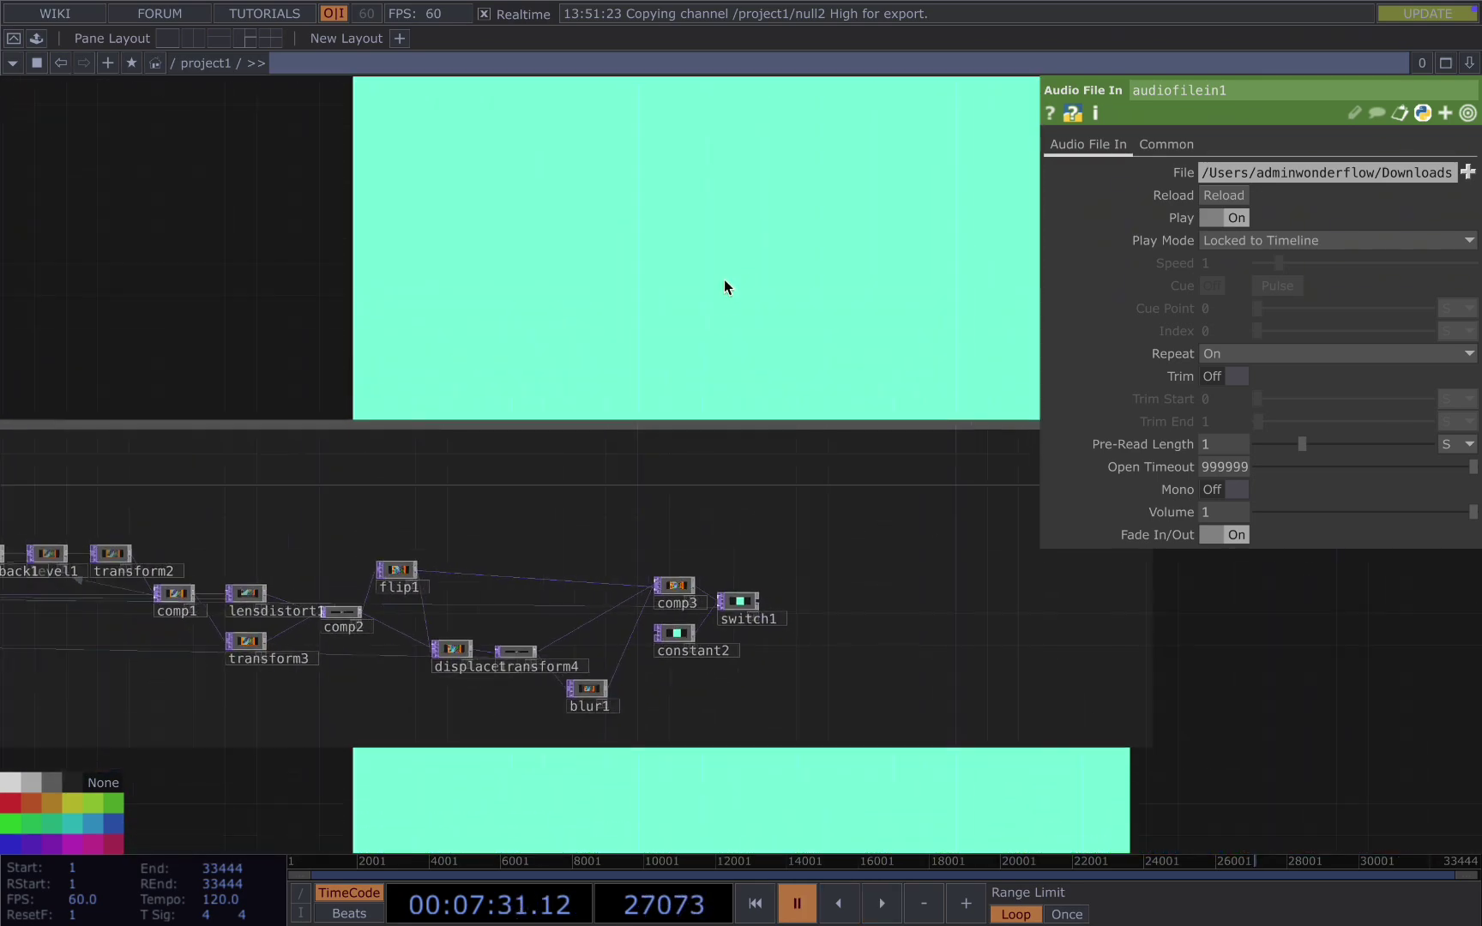
Step: Set constant2's Output Resolution to Parent Panel Size and play the timeline to check the switching
drag(725, 285, 711, 342)
click(663, 691)
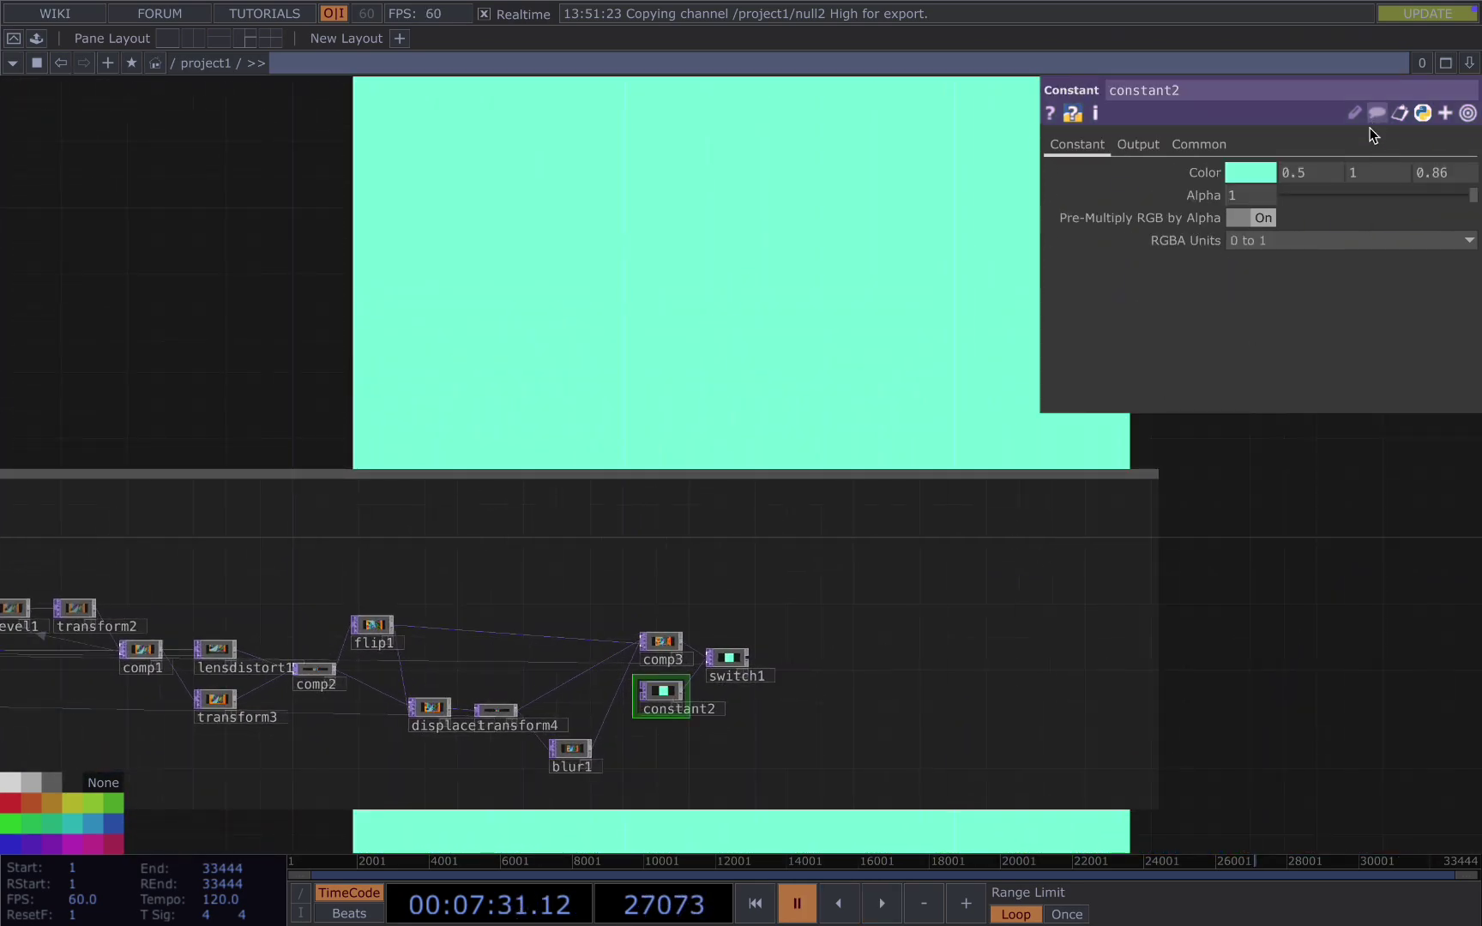
click(1197, 144)
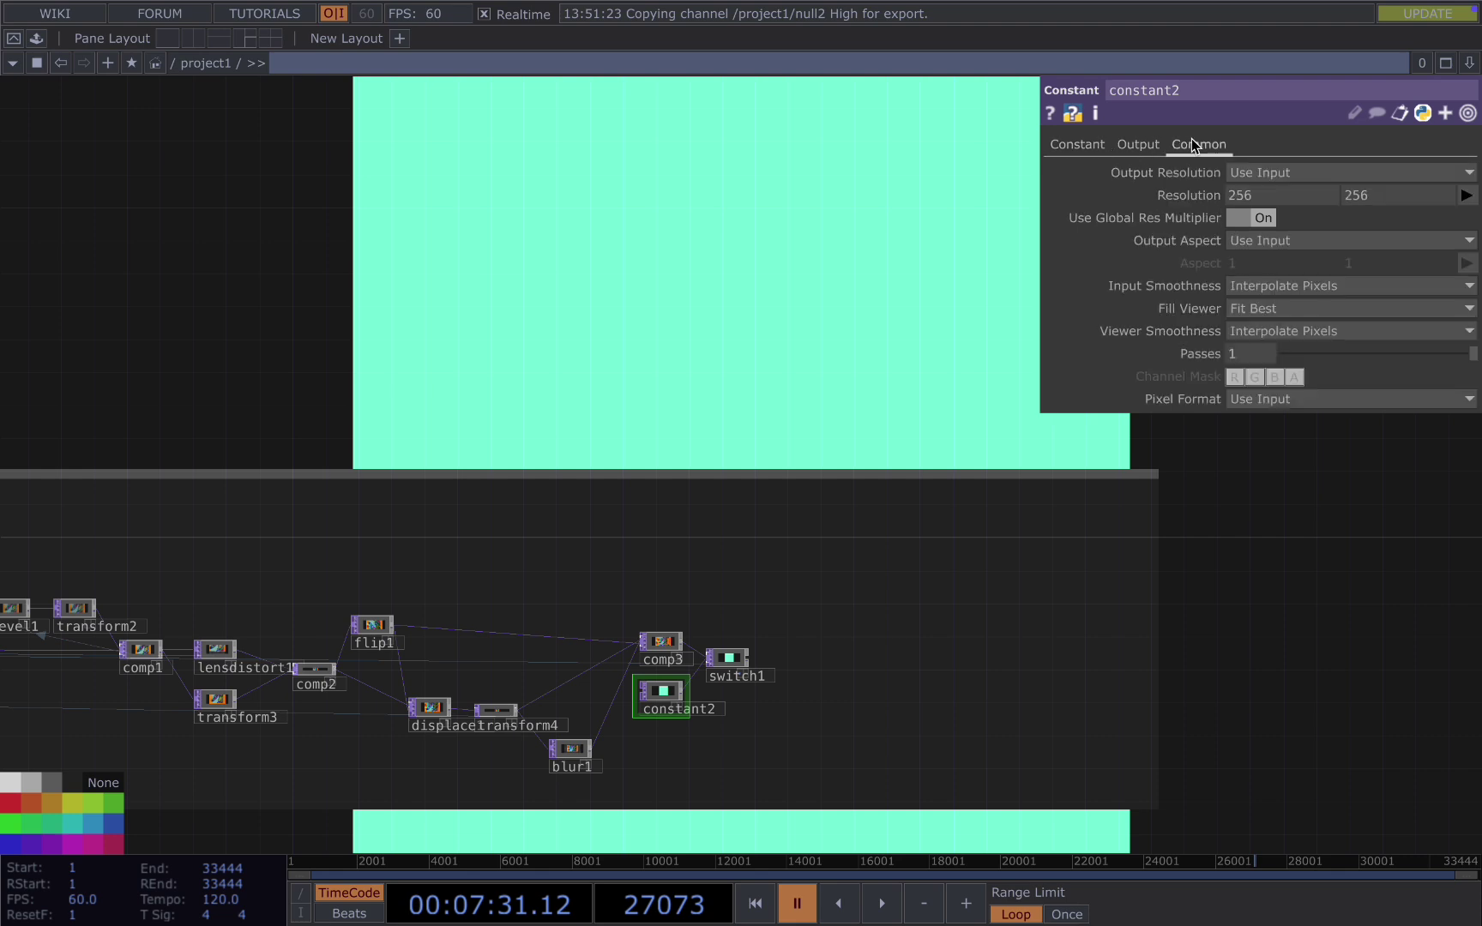
click(1466, 196)
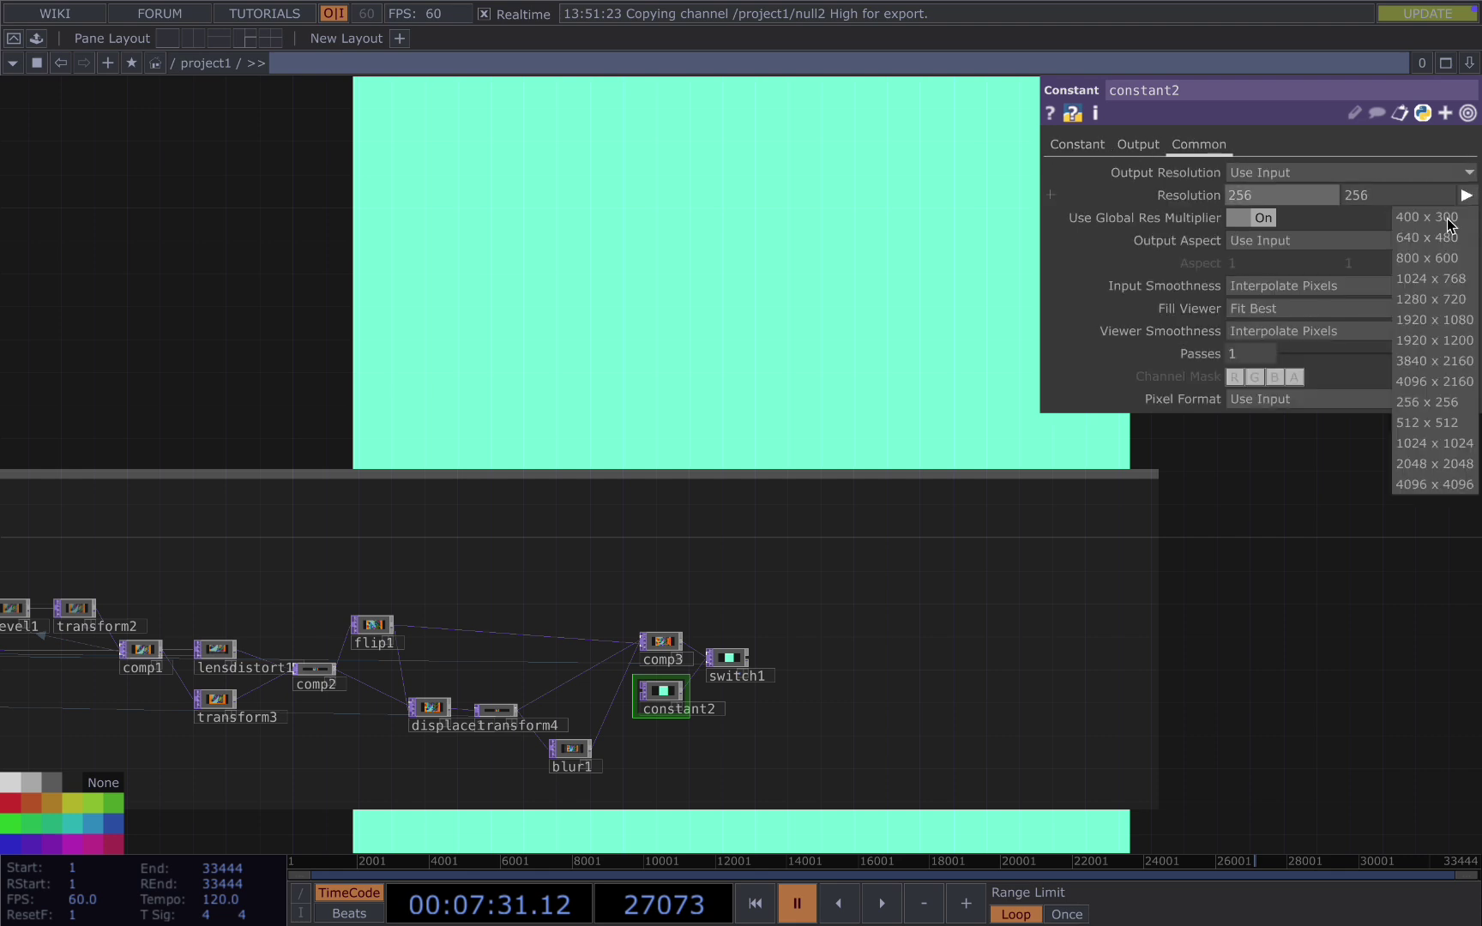
click(1412, 174)
click(1287, 399)
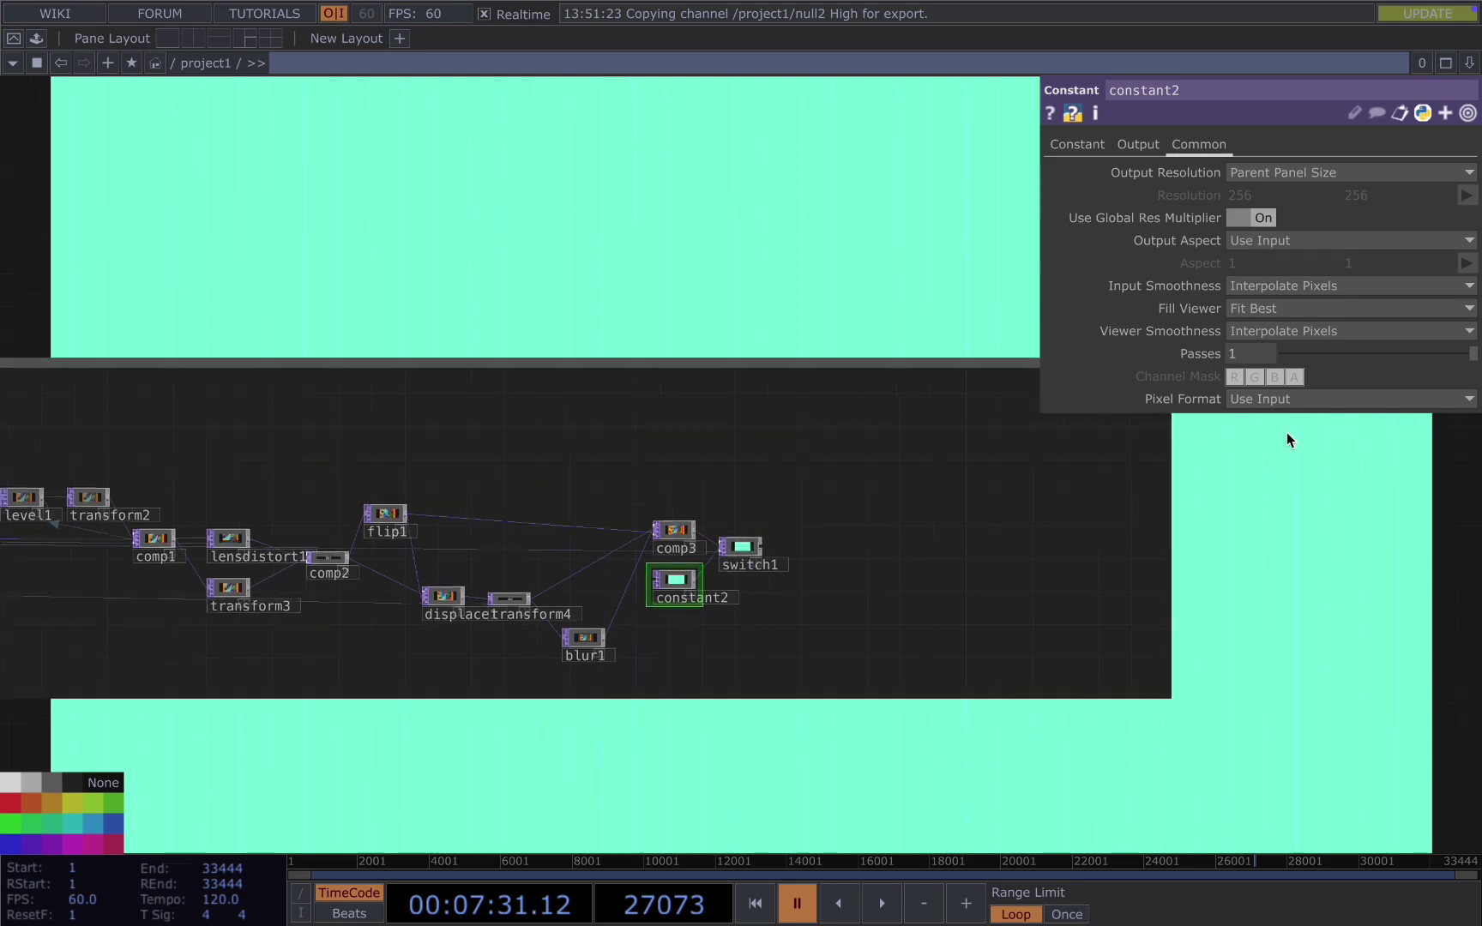
scroll(802, 512, up, 2)
key(space)
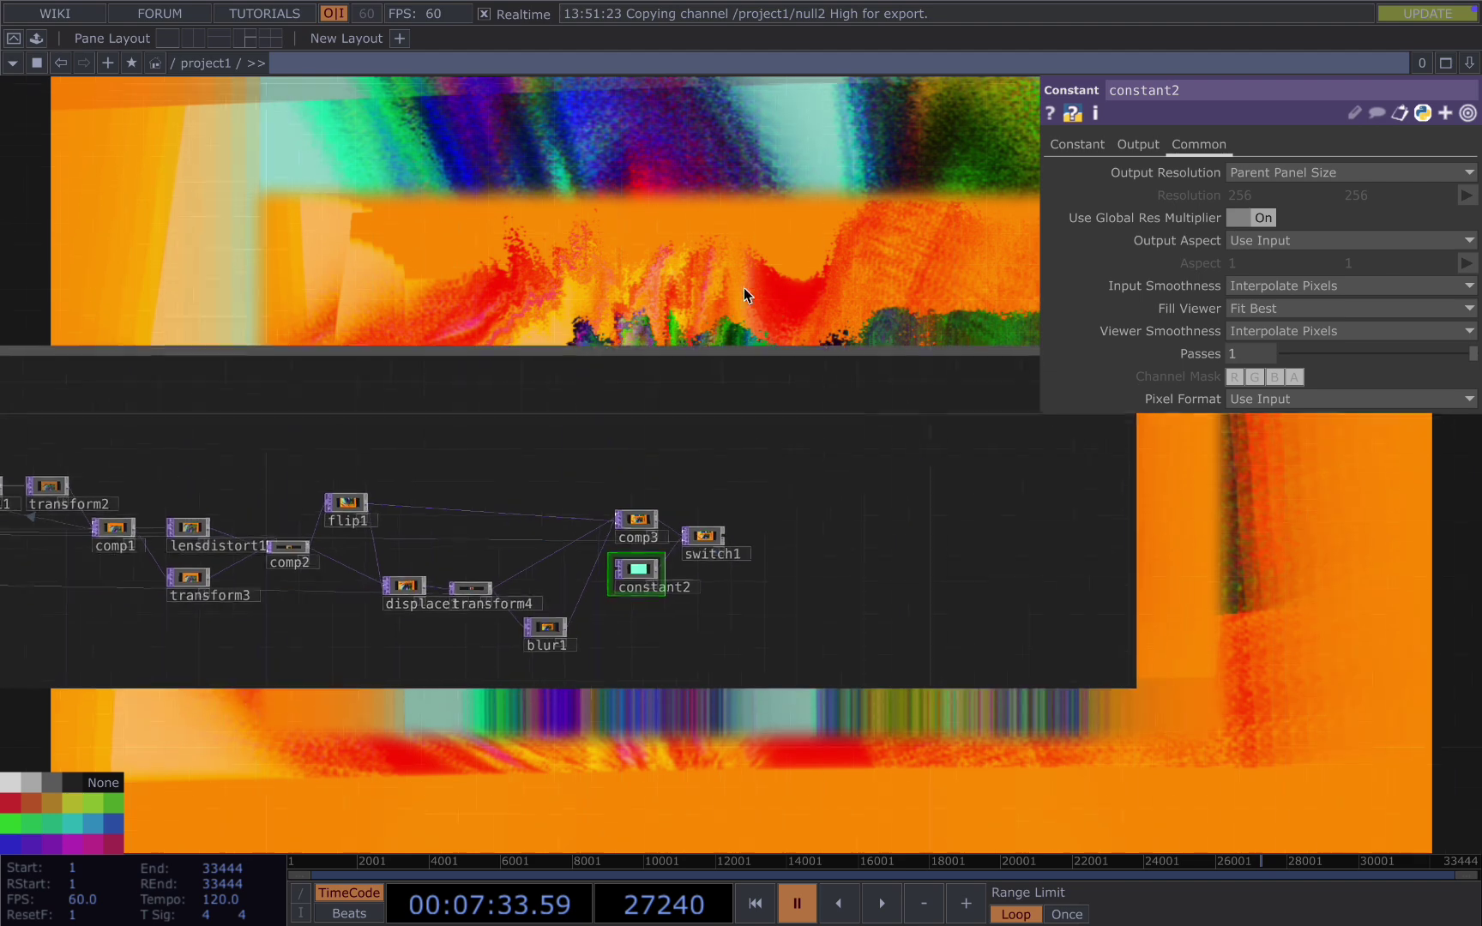
Step: Add a Feedback TOP after switch1
scroll(734, 523, up, 2)
right_click(703, 525)
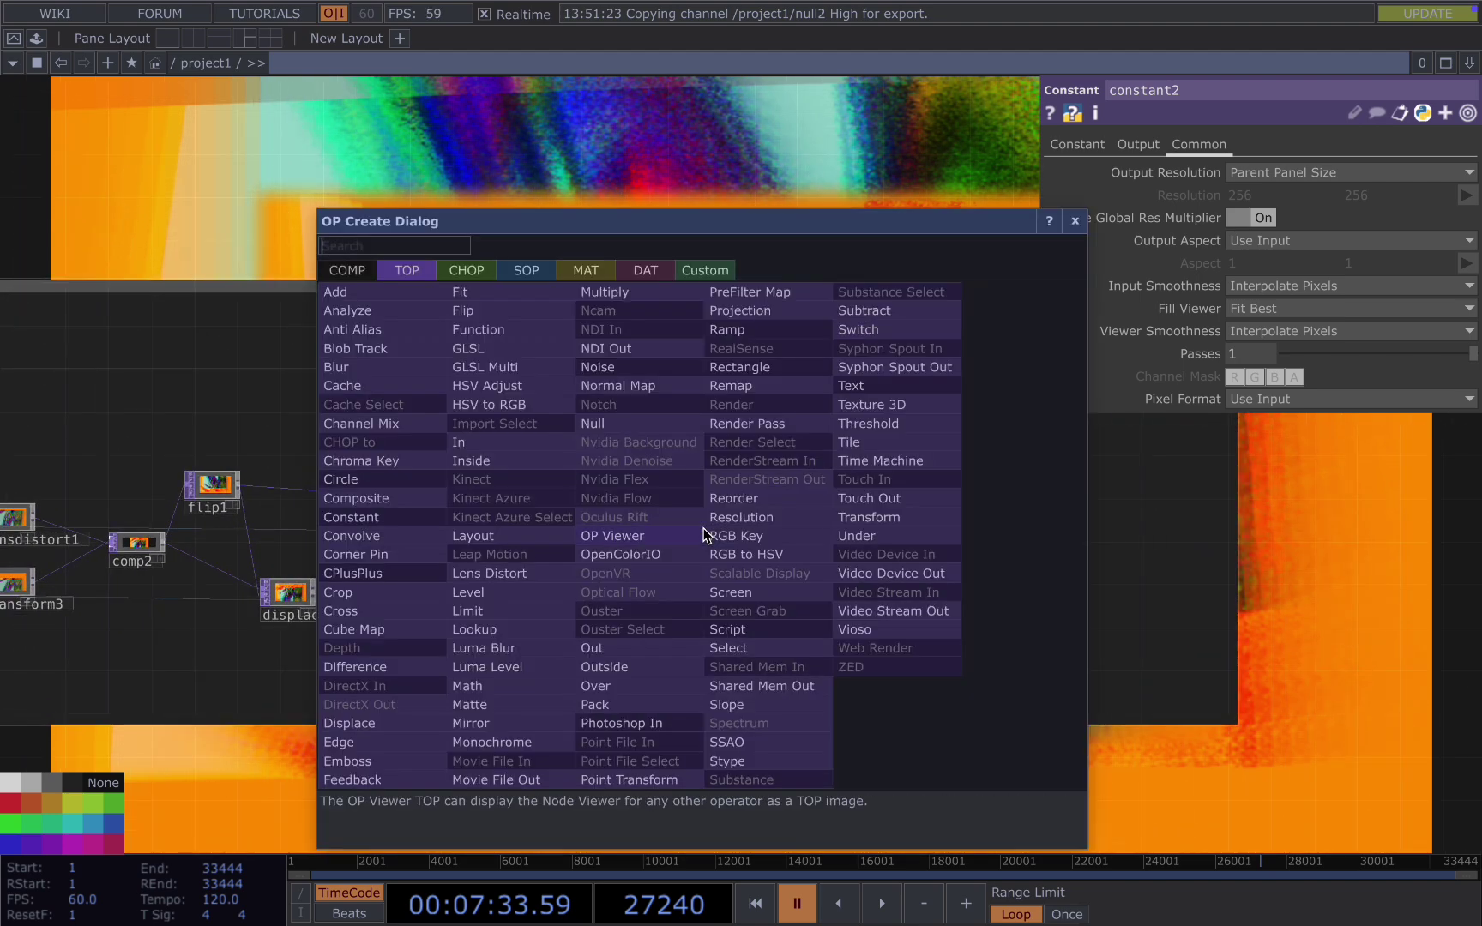
text(feed)
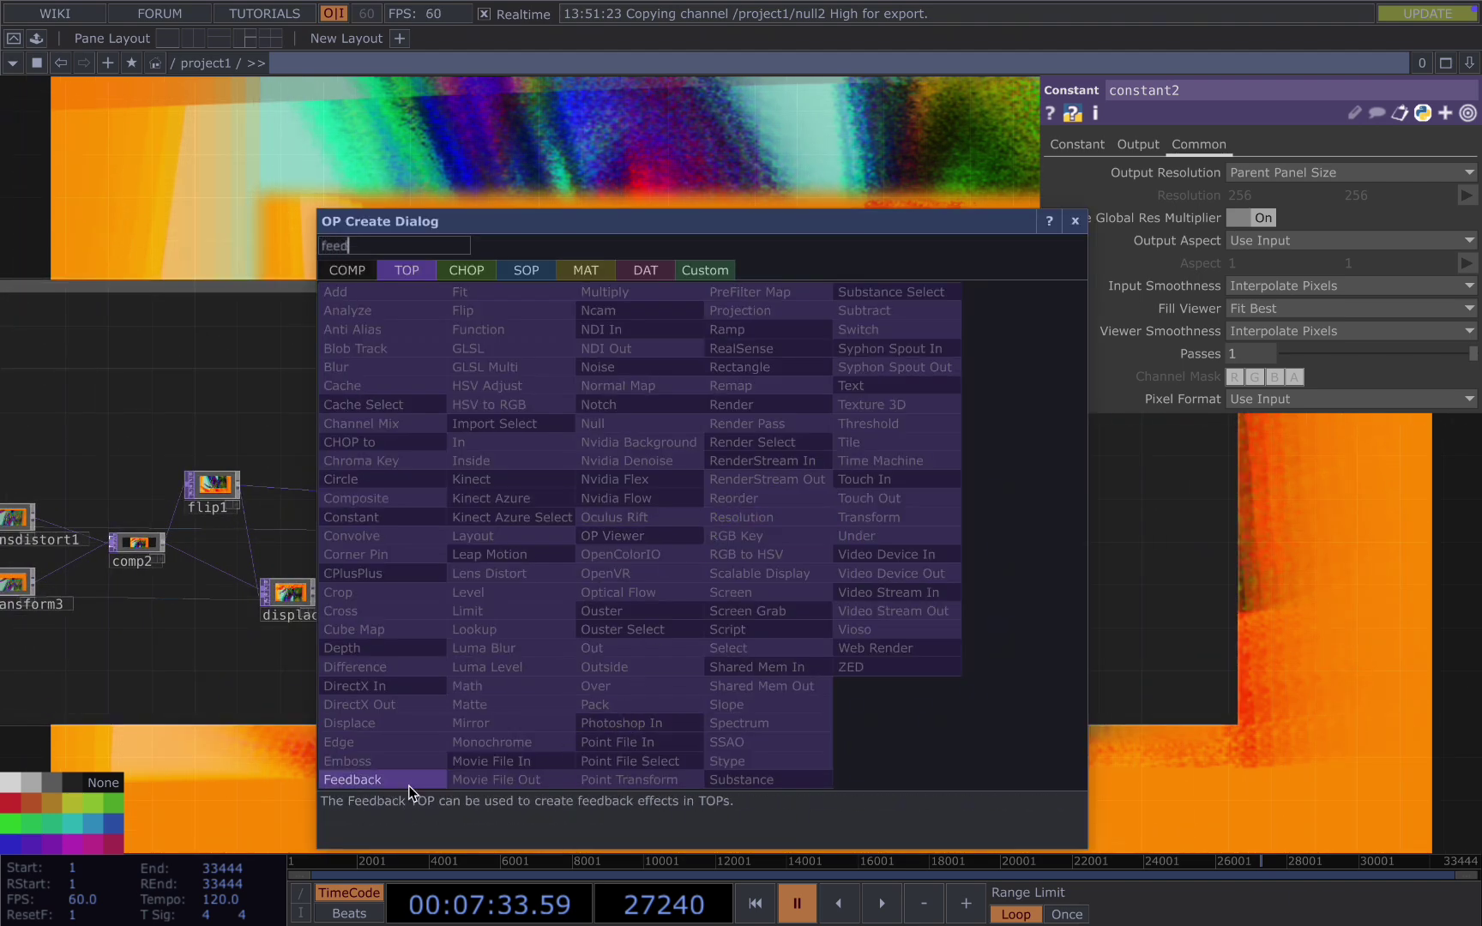
click(352, 780)
click(793, 446)
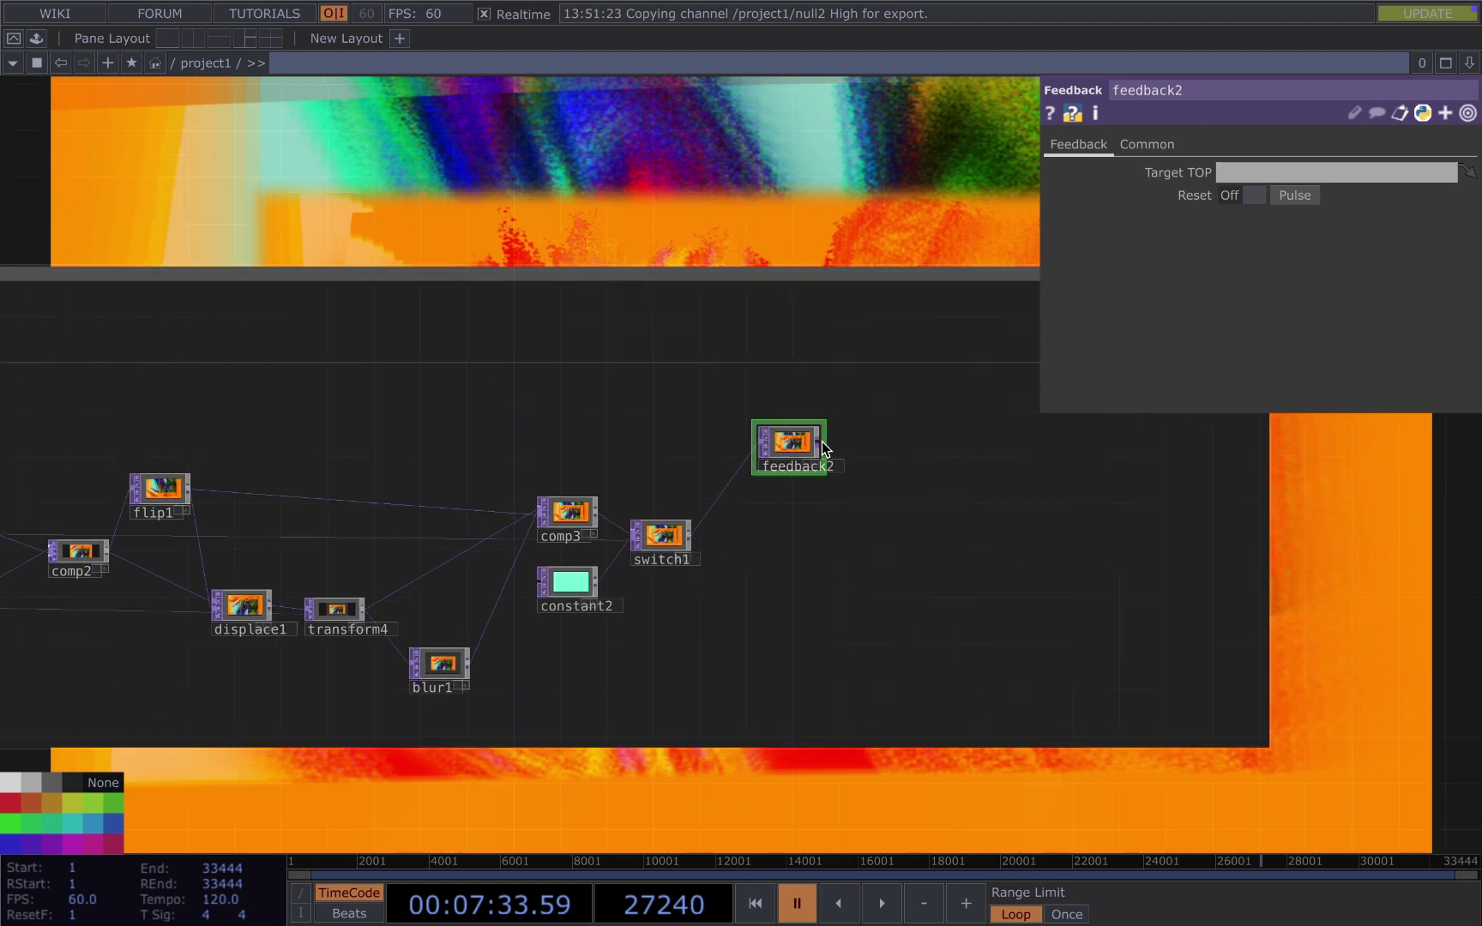
Step: Append a Level TOP and a Transform TOP in series after feedback2
right_click(828, 446)
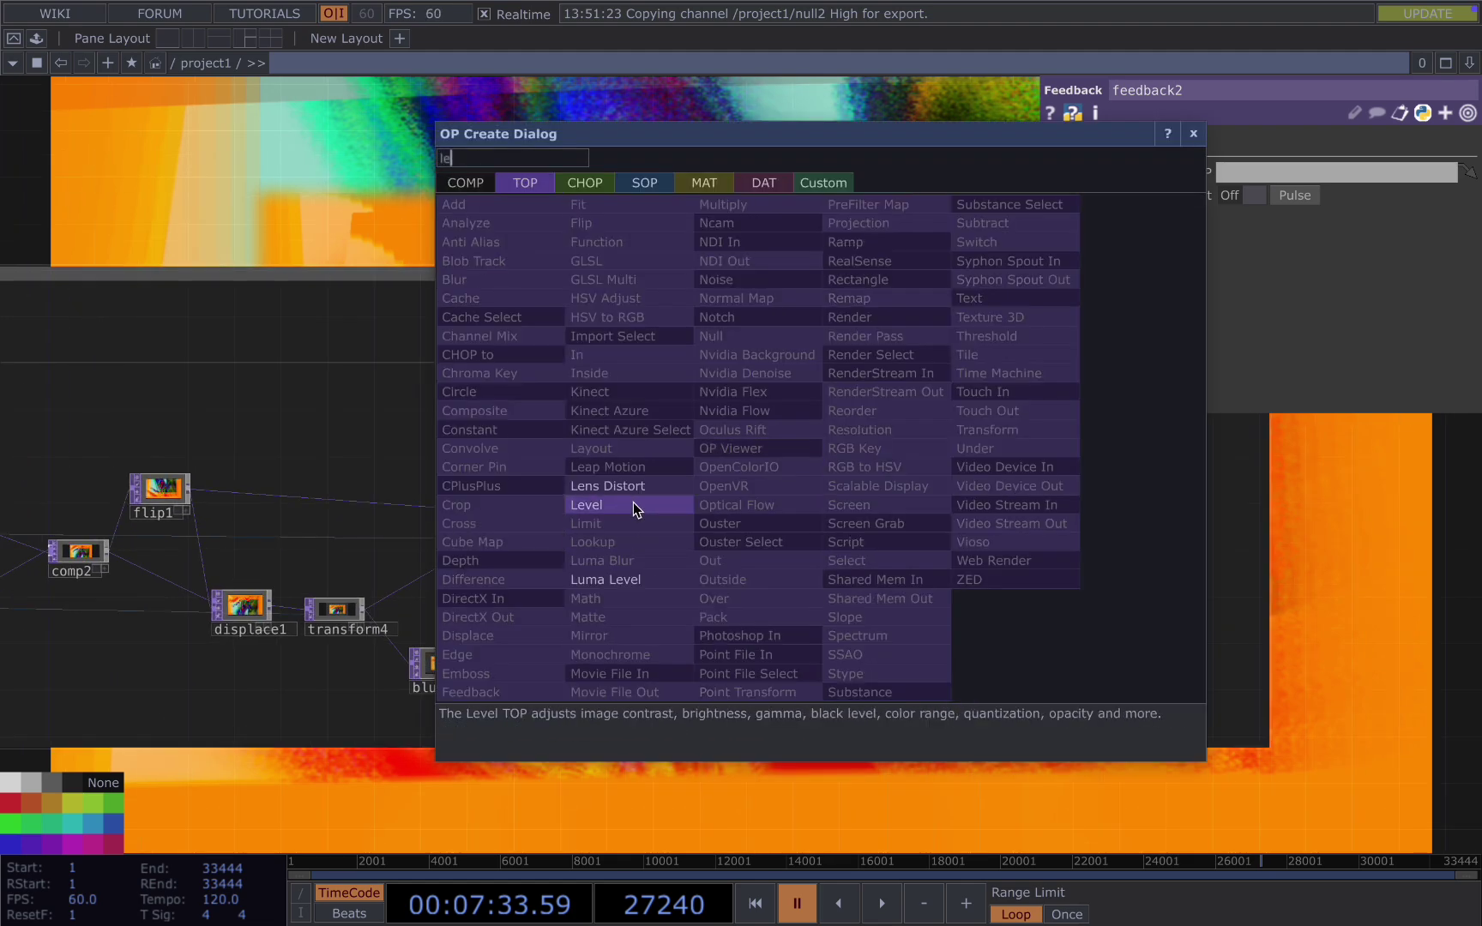
click(622, 505)
click(878, 456)
right_click(904, 440)
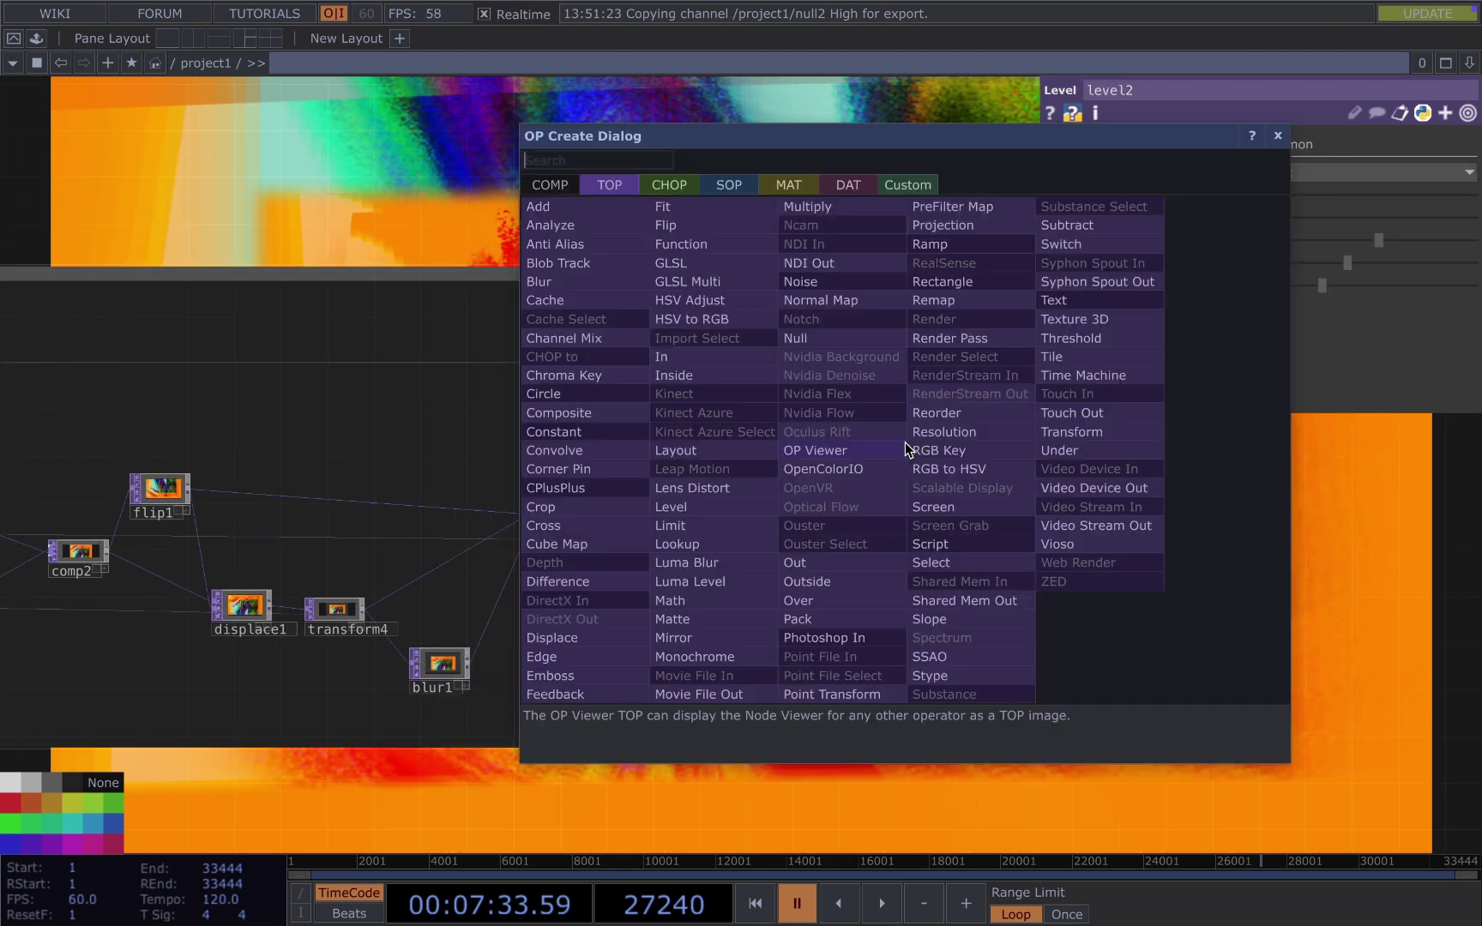
text(t)
click(1043, 433)
click(978, 442)
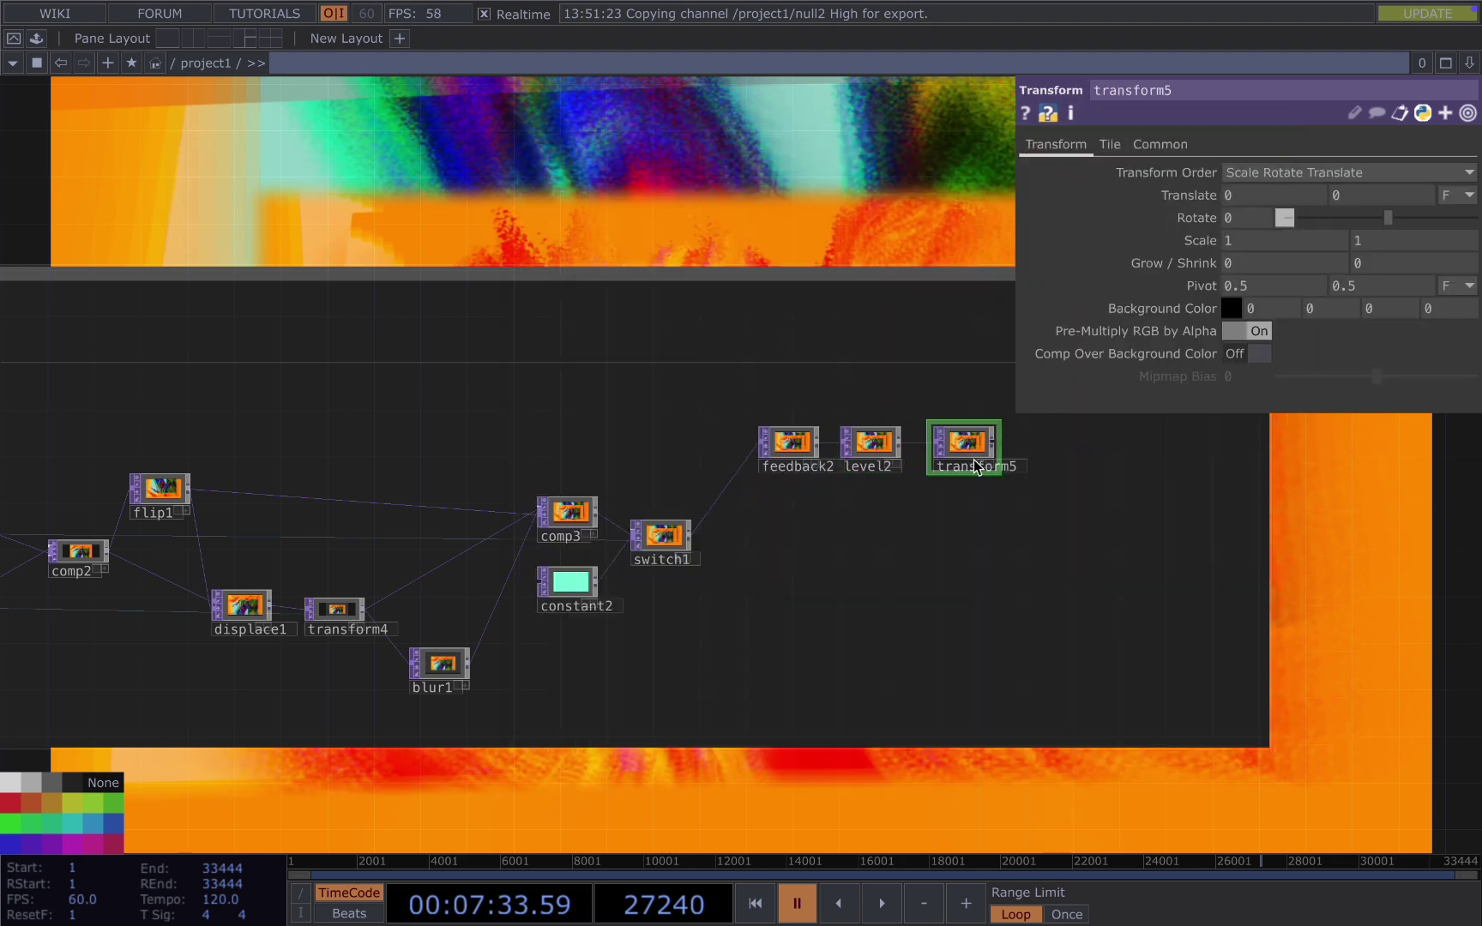
Step: Add a Composite TOP fed by switch1 and transform5 and set its Operation to Atop
key(Tab)
text(c)
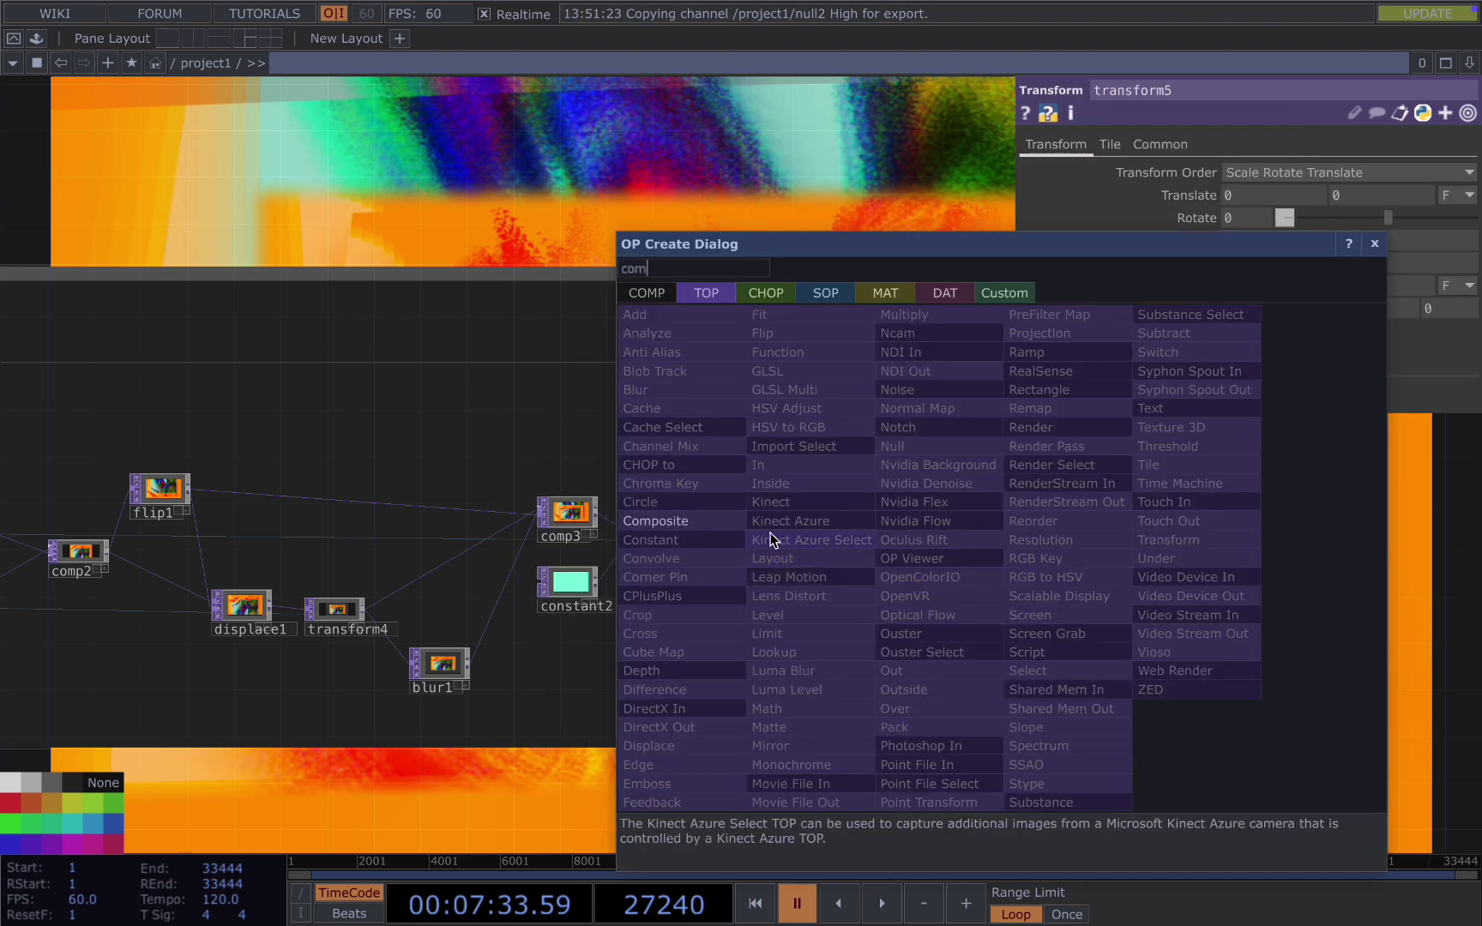
click(655, 520)
click(1002, 550)
drag(707, 544, 552, 537)
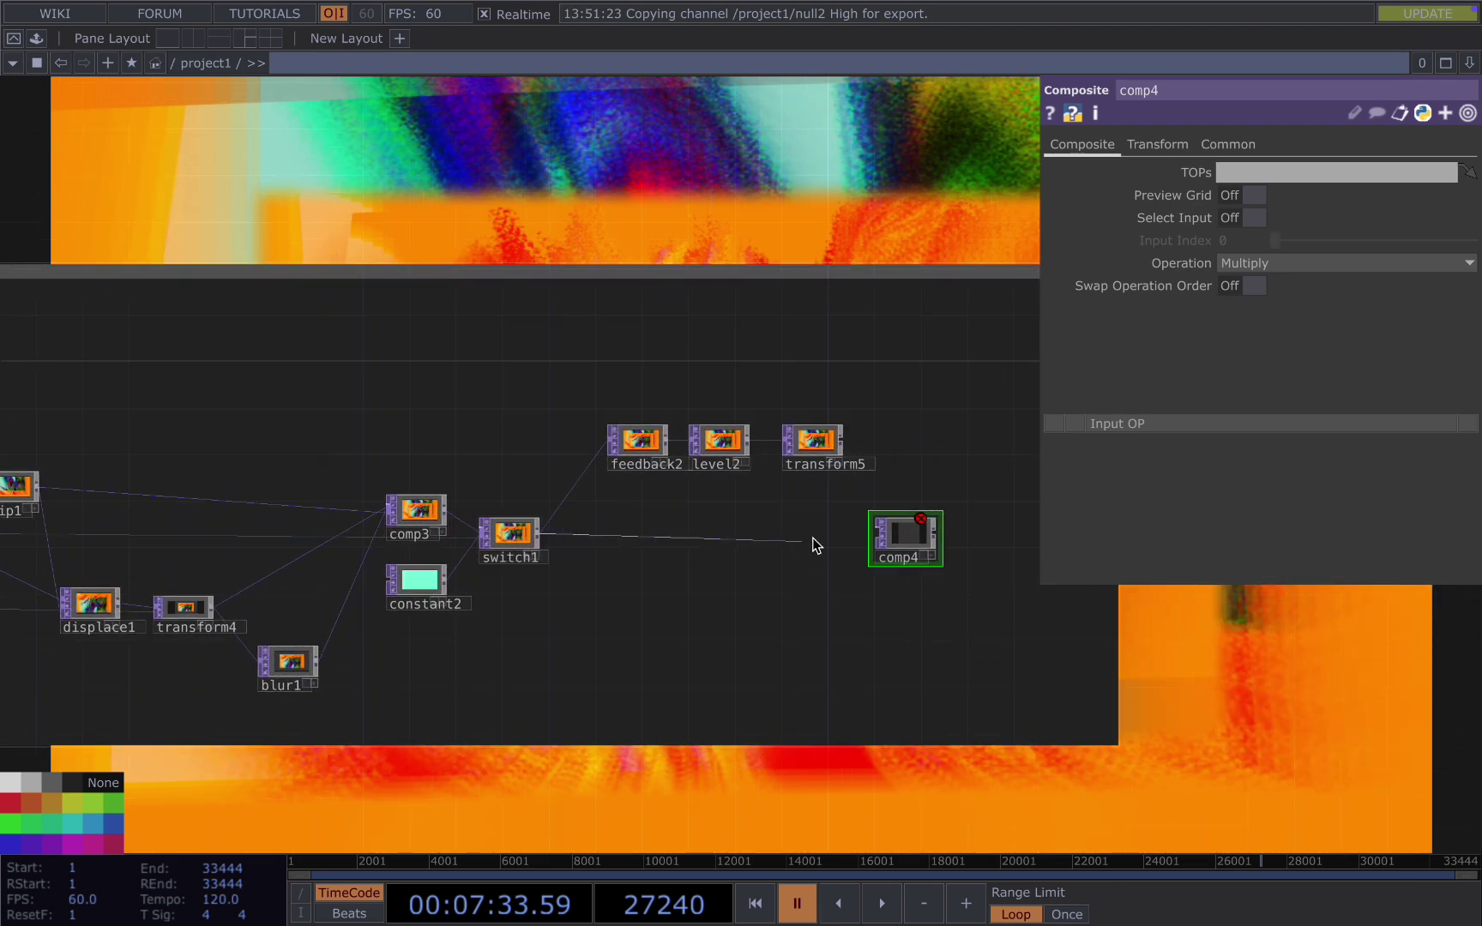
drag(829, 537, 882, 533)
click(891, 543)
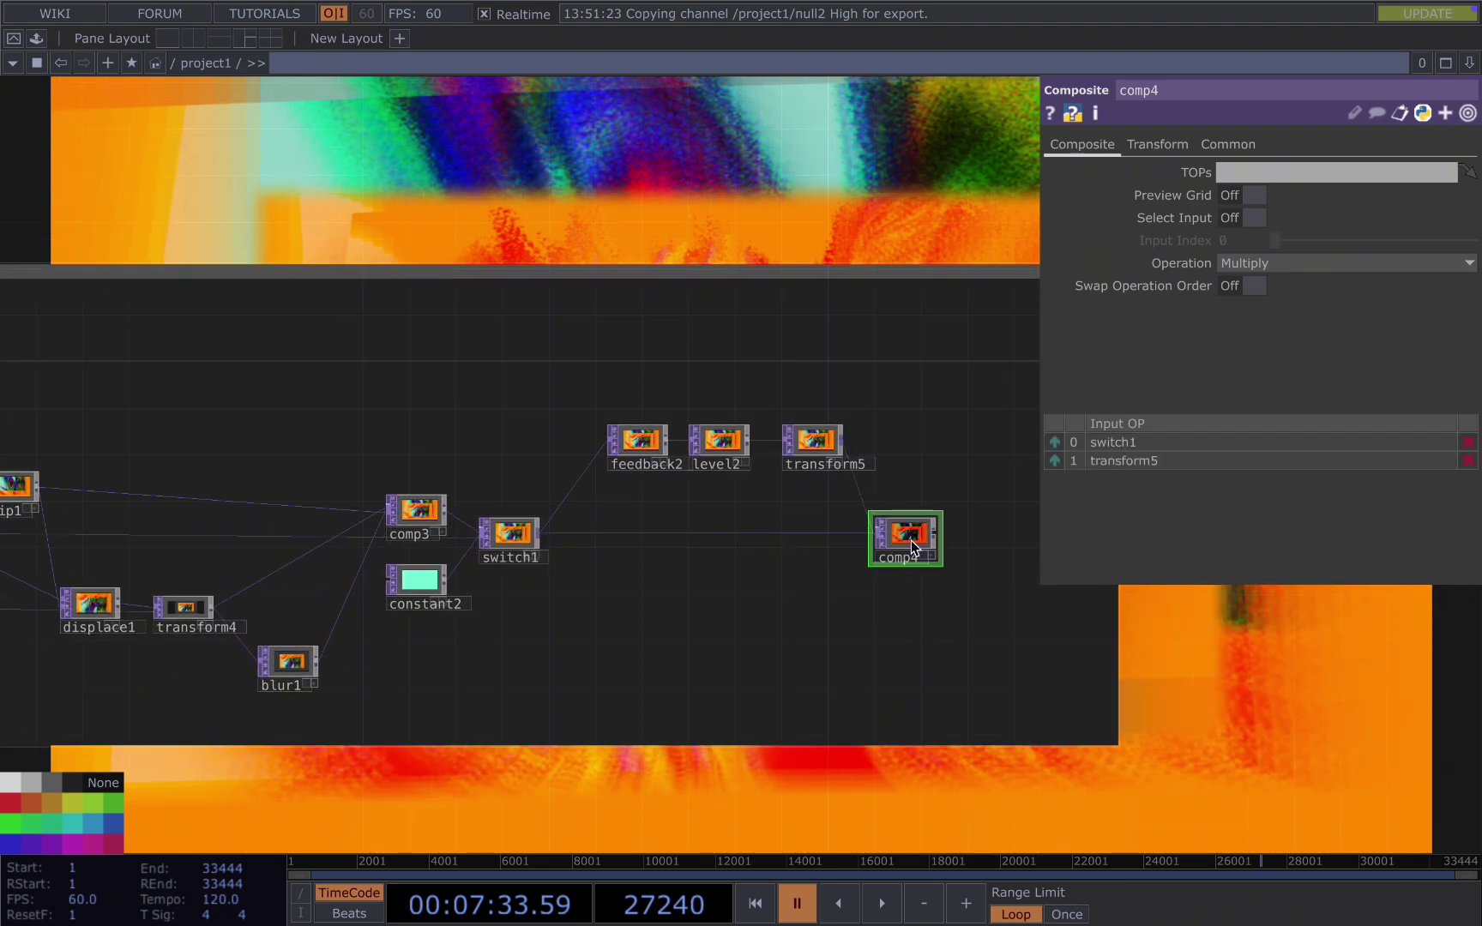
click(1304, 263)
click(1278, 309)
Step: Make comp4 the target TOP of feedback2 and play the timeline briefly to check the loop
scroll(901, 565, down, 2)
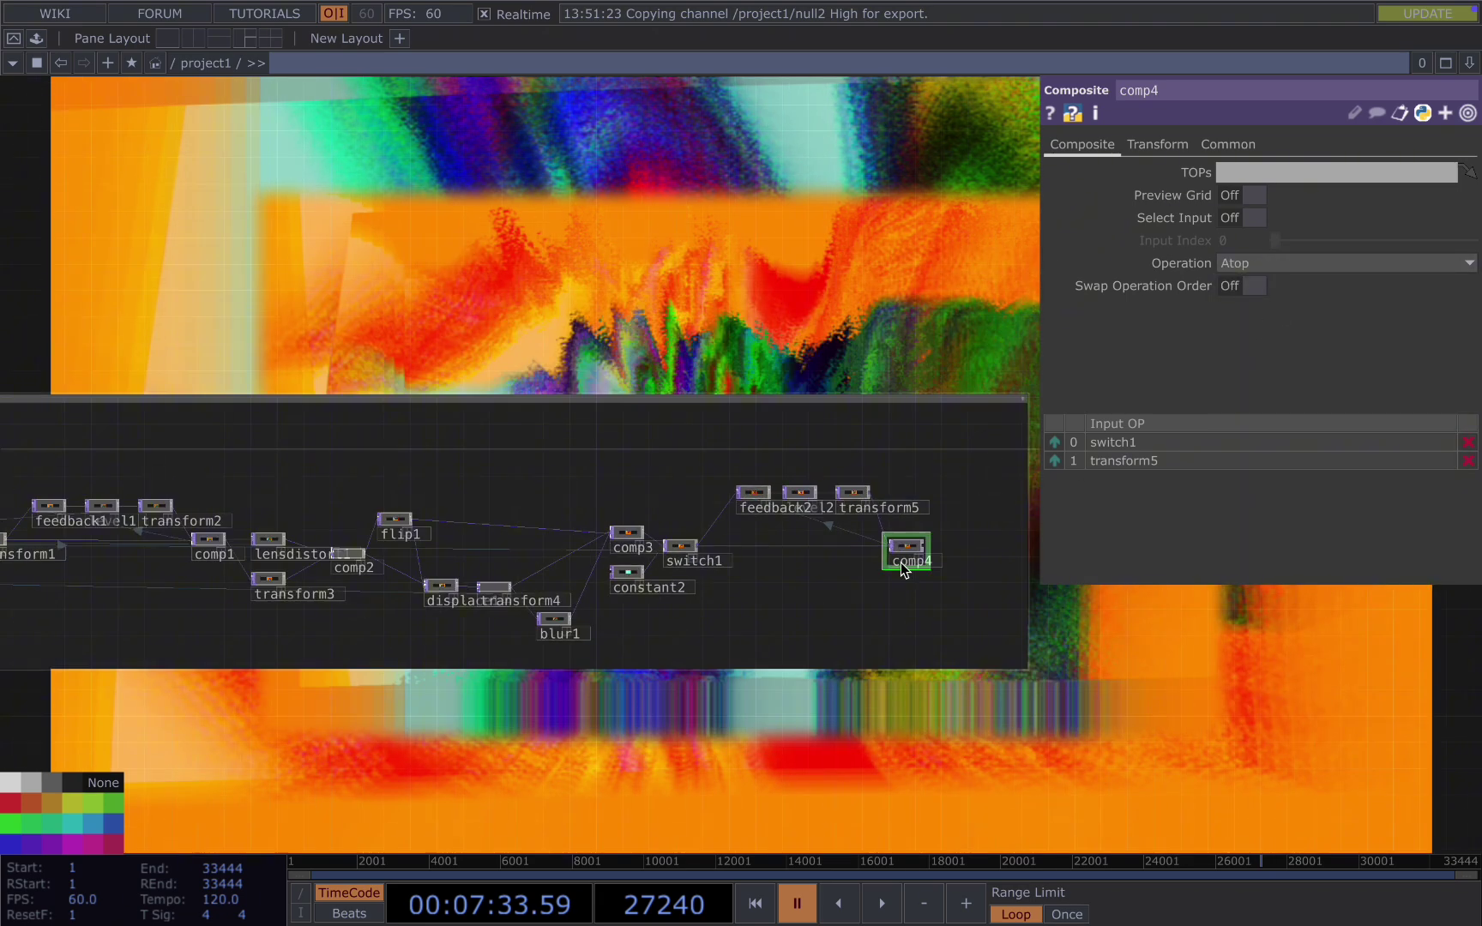
scroll(903, 566, up, 4)
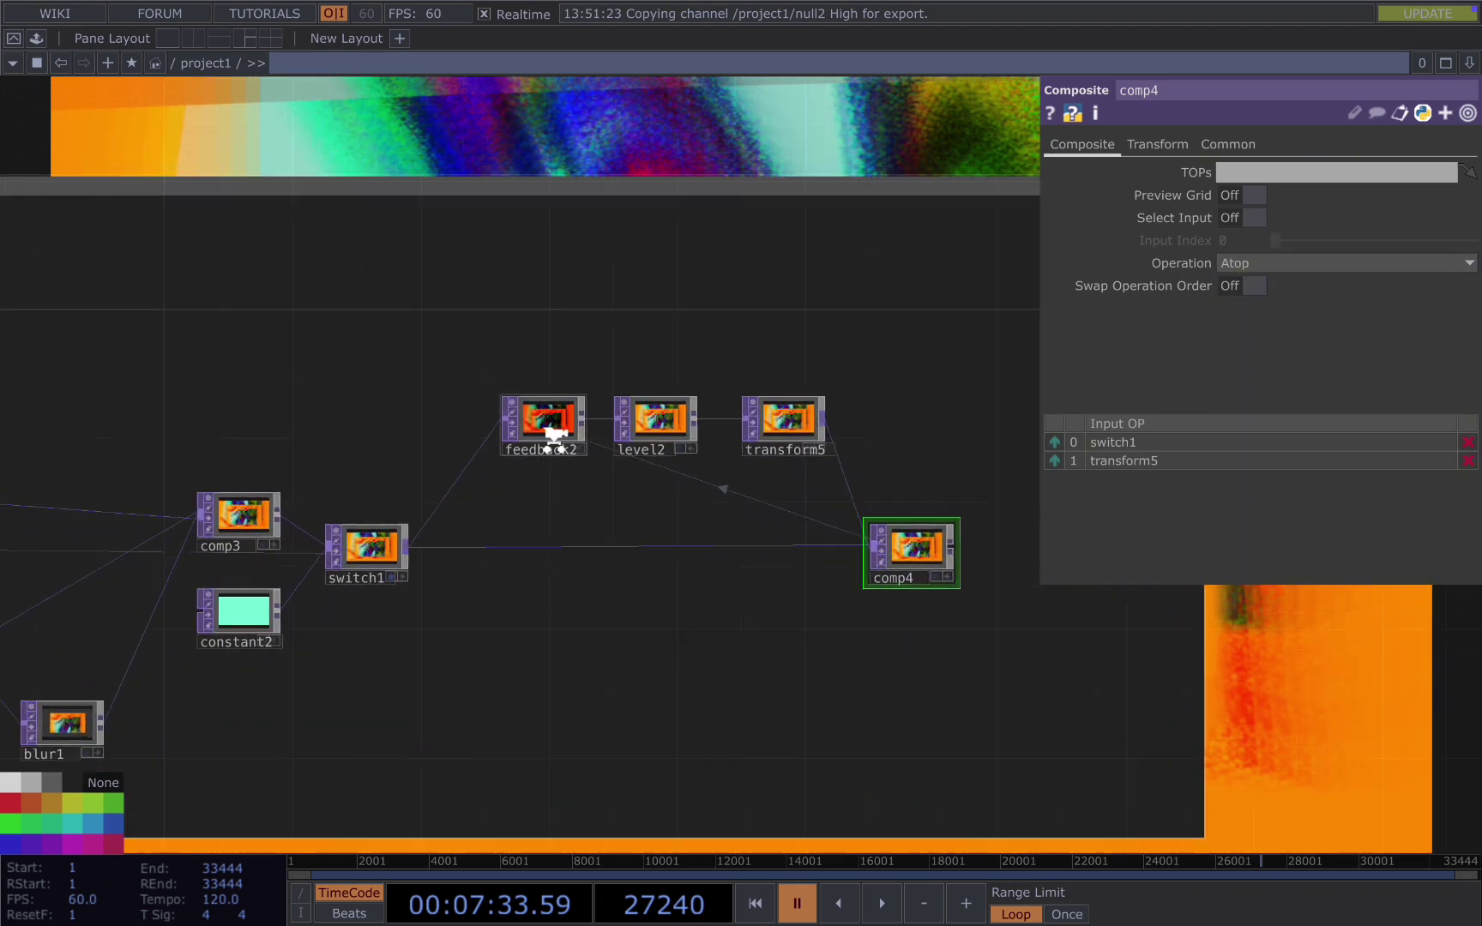
scroll(554, 437, up, 1)
key(space)
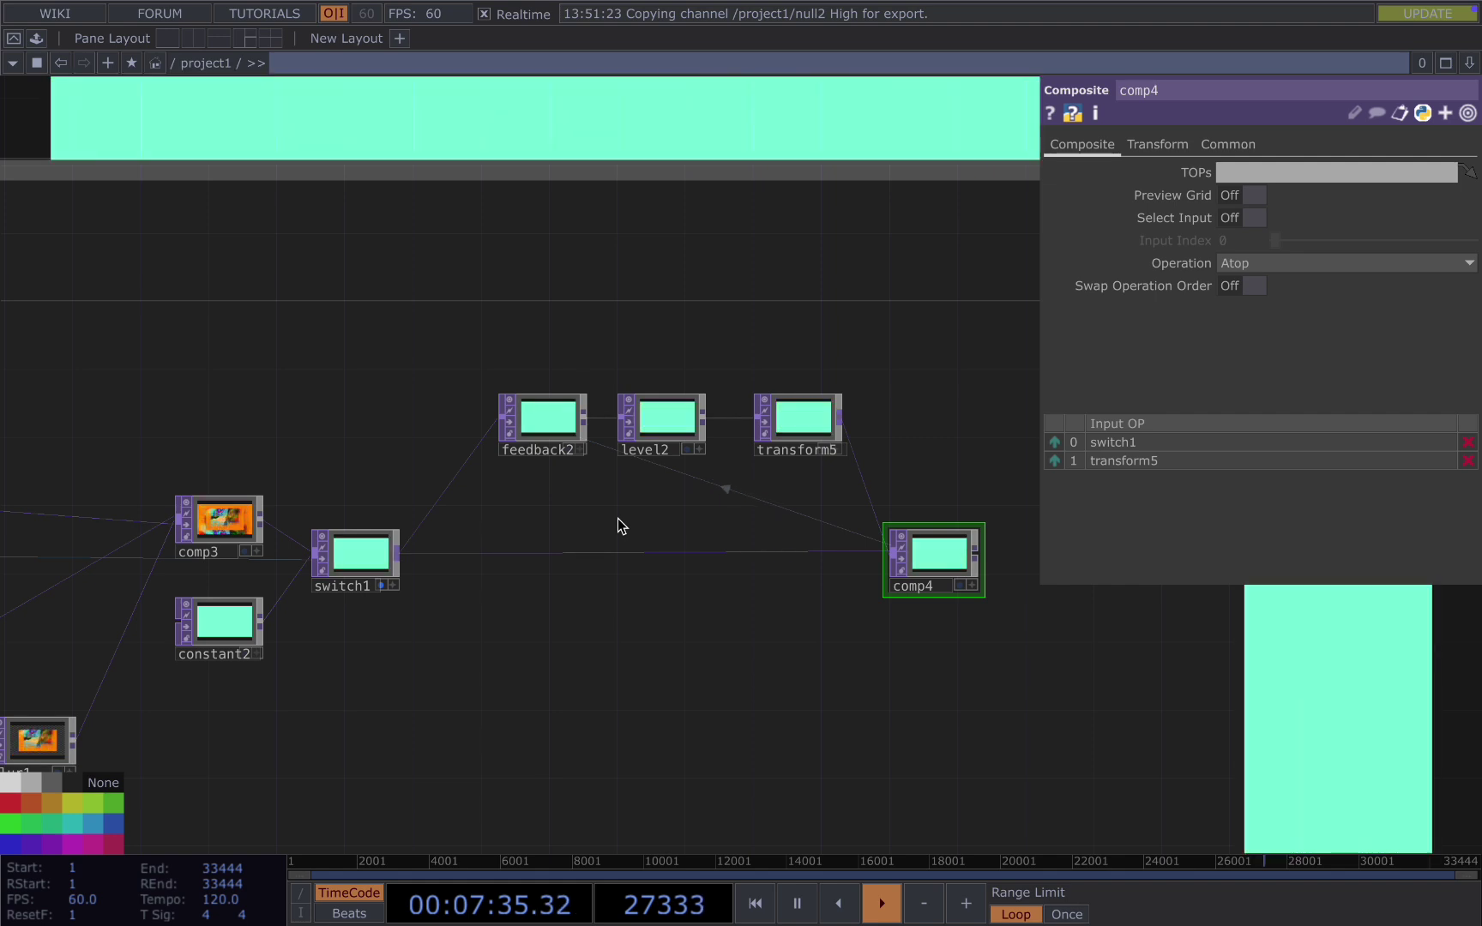
key(space)
Step: Set level2's post Opacity to 0.92 and preview the feedback during playback
click(660, 422)
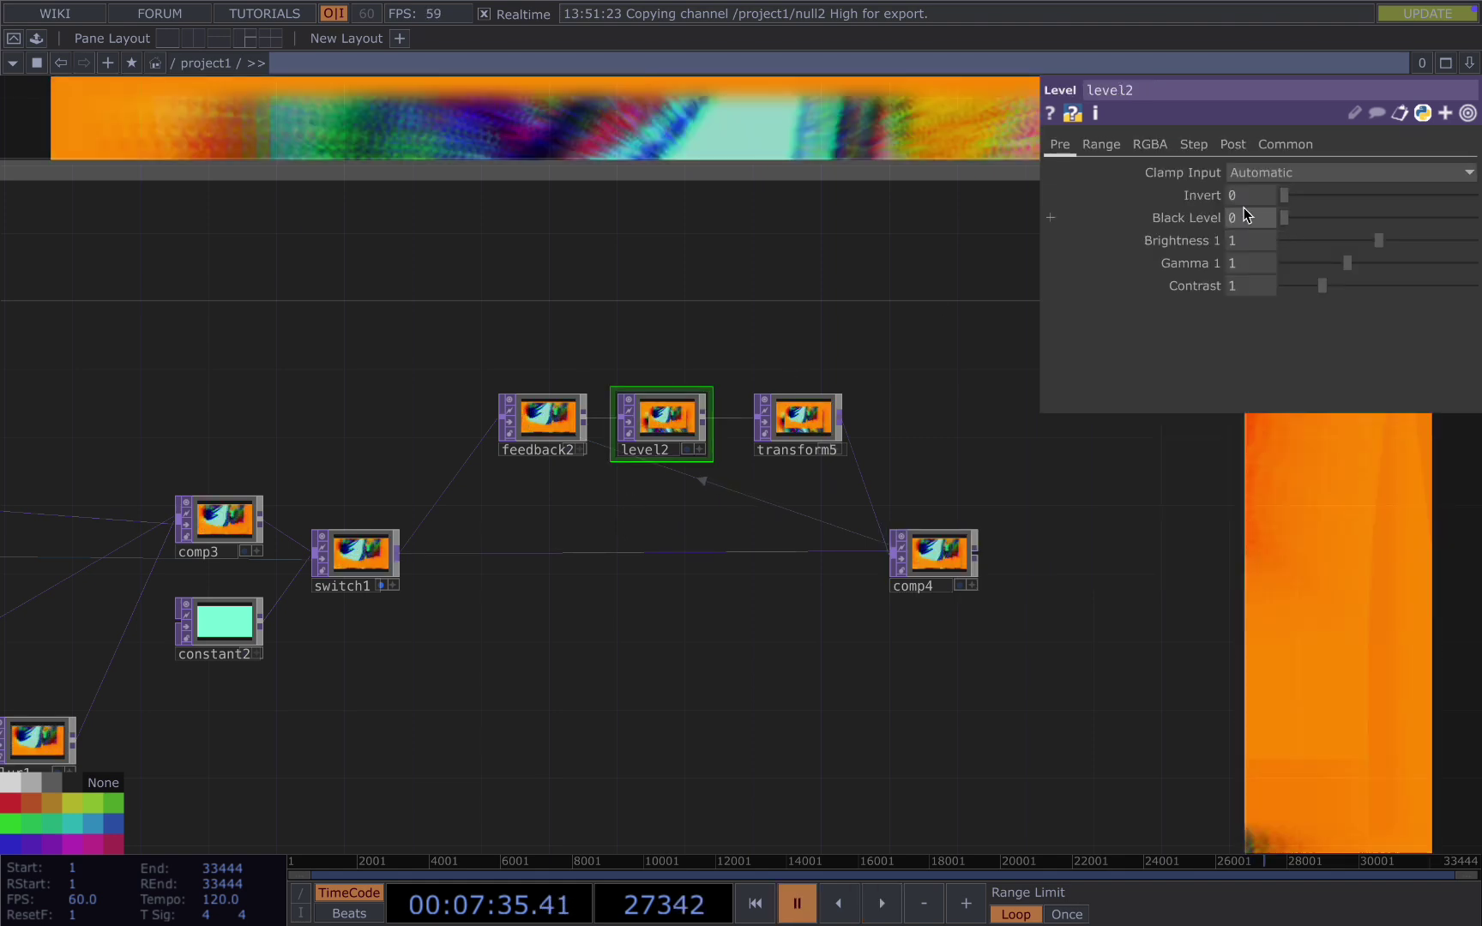
click(1235, 145)
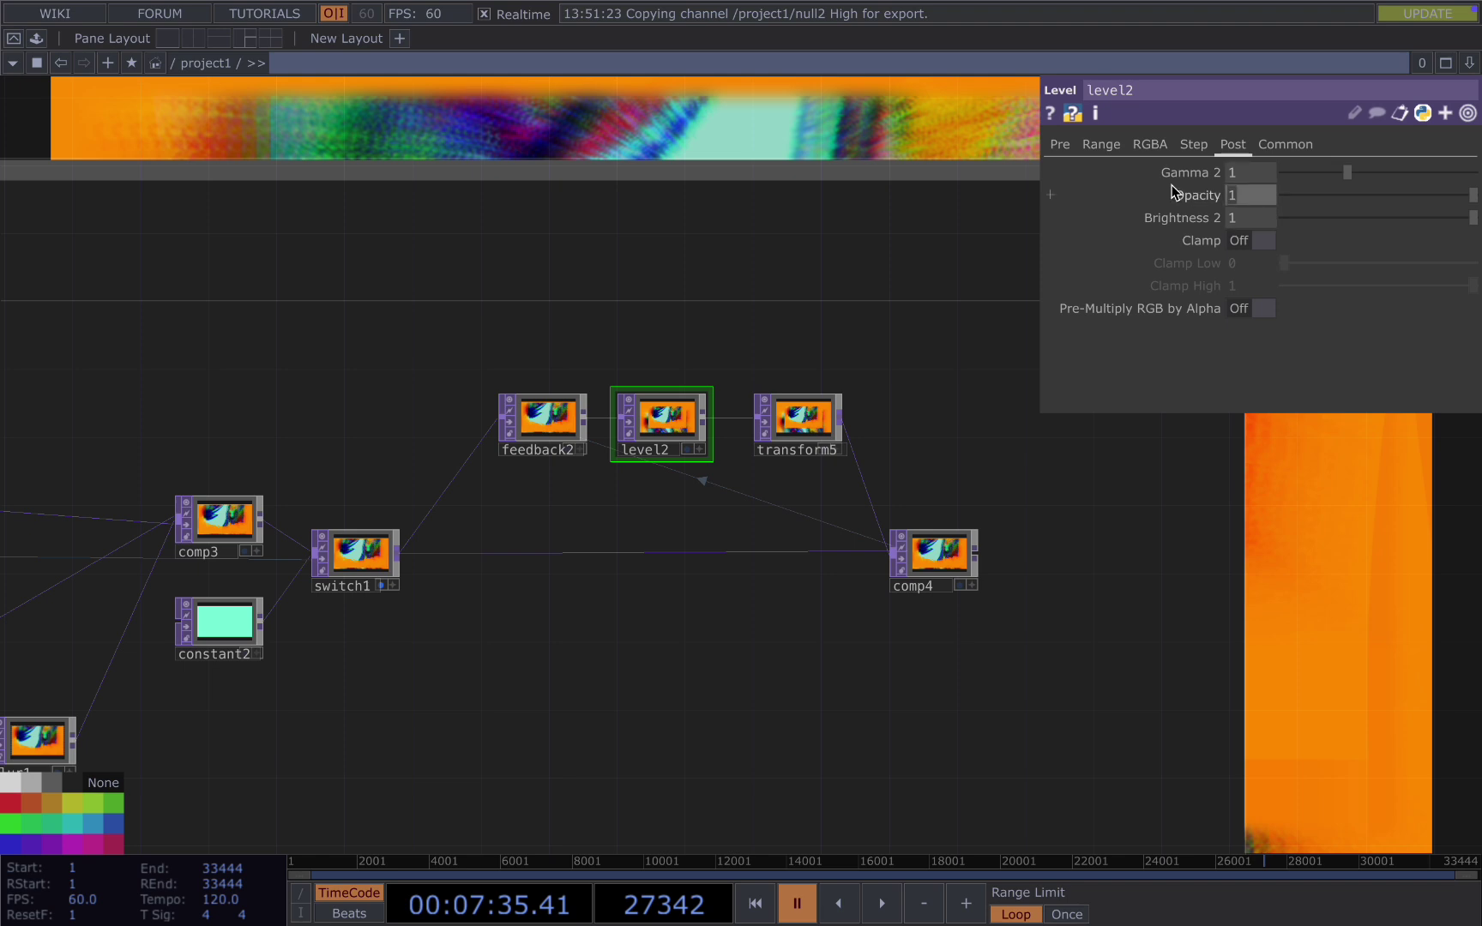
text(2)
key(Return)
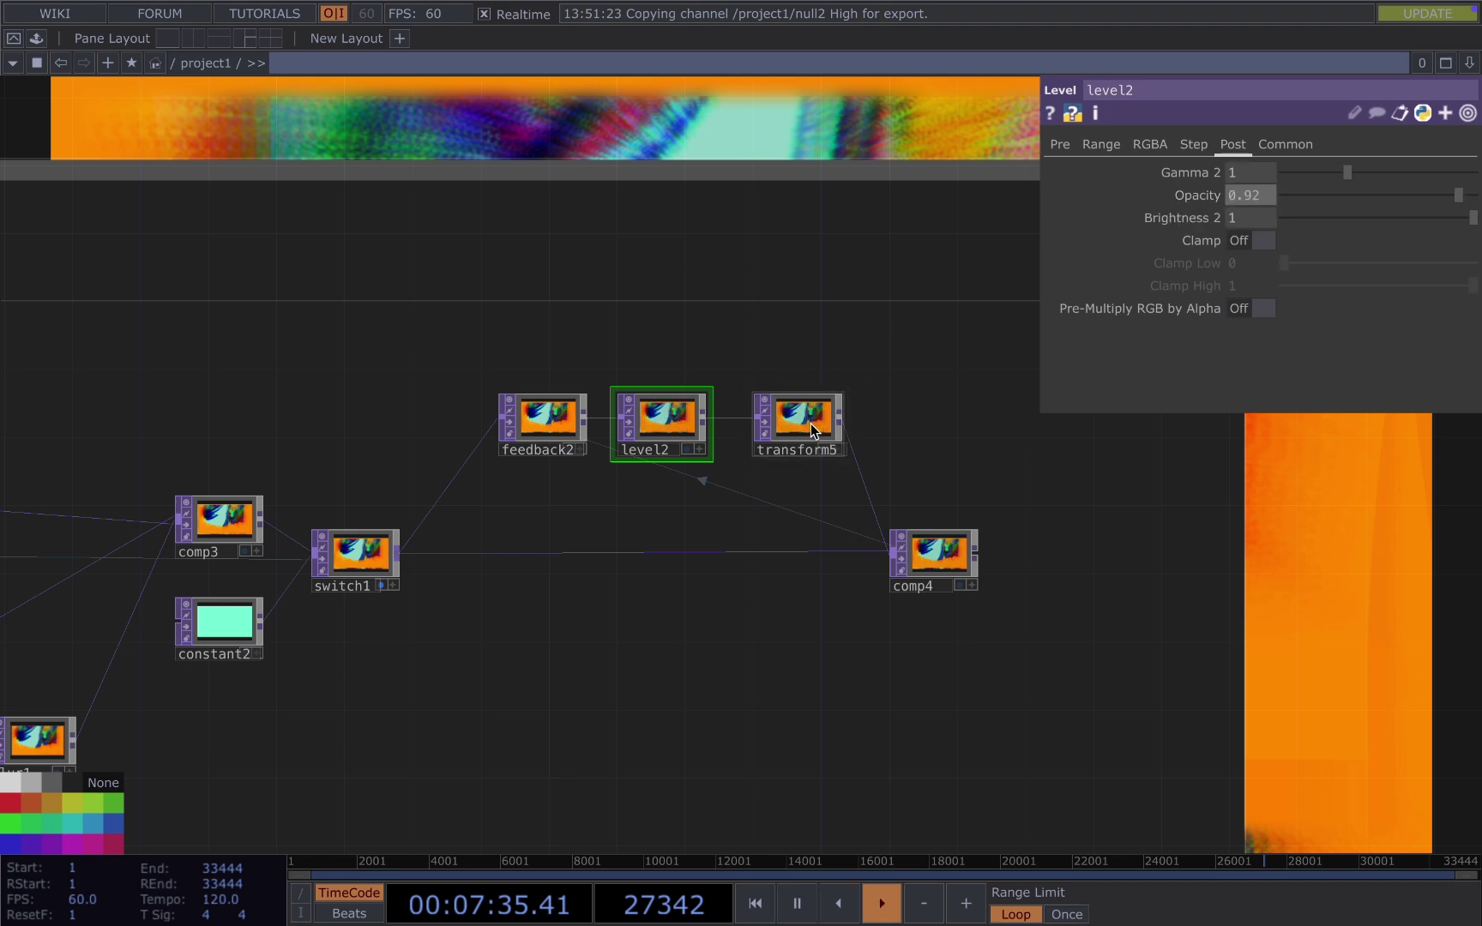
key(space)
scroll(809, 427, down, 2)
drag(1281, 604, 1242, 616)
drag(1297, 568, 1226, 596)
key(space)
Step: Drive transform5's Rotate with the expression 357+ op('null2')['High']
click(701, 464)
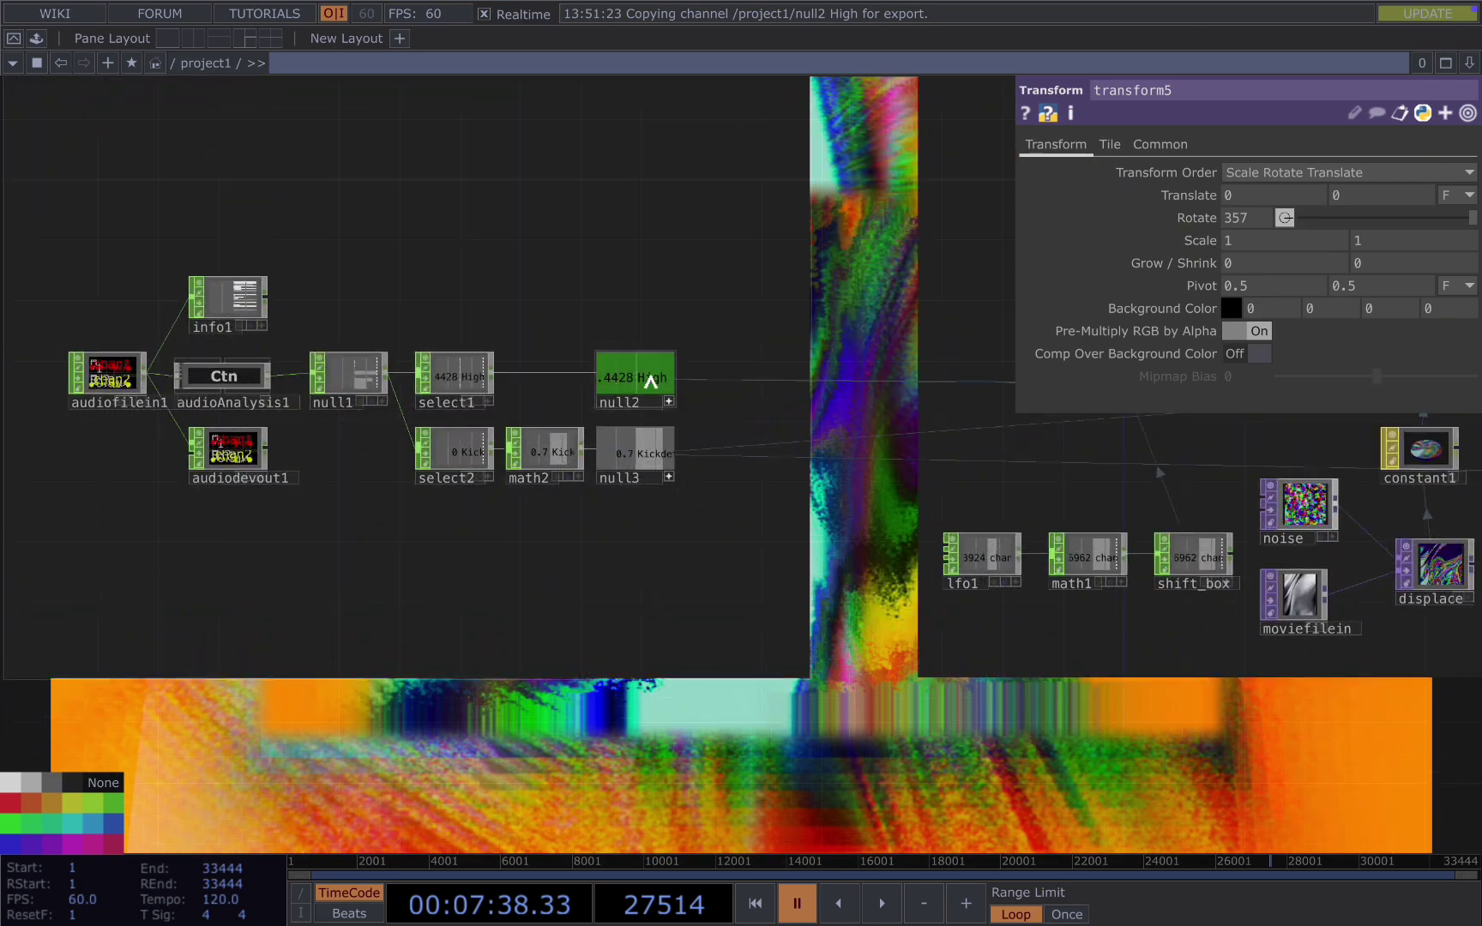
drag(649, 380, 1245, 218)
click(1249, 232)
click(1225, 222)
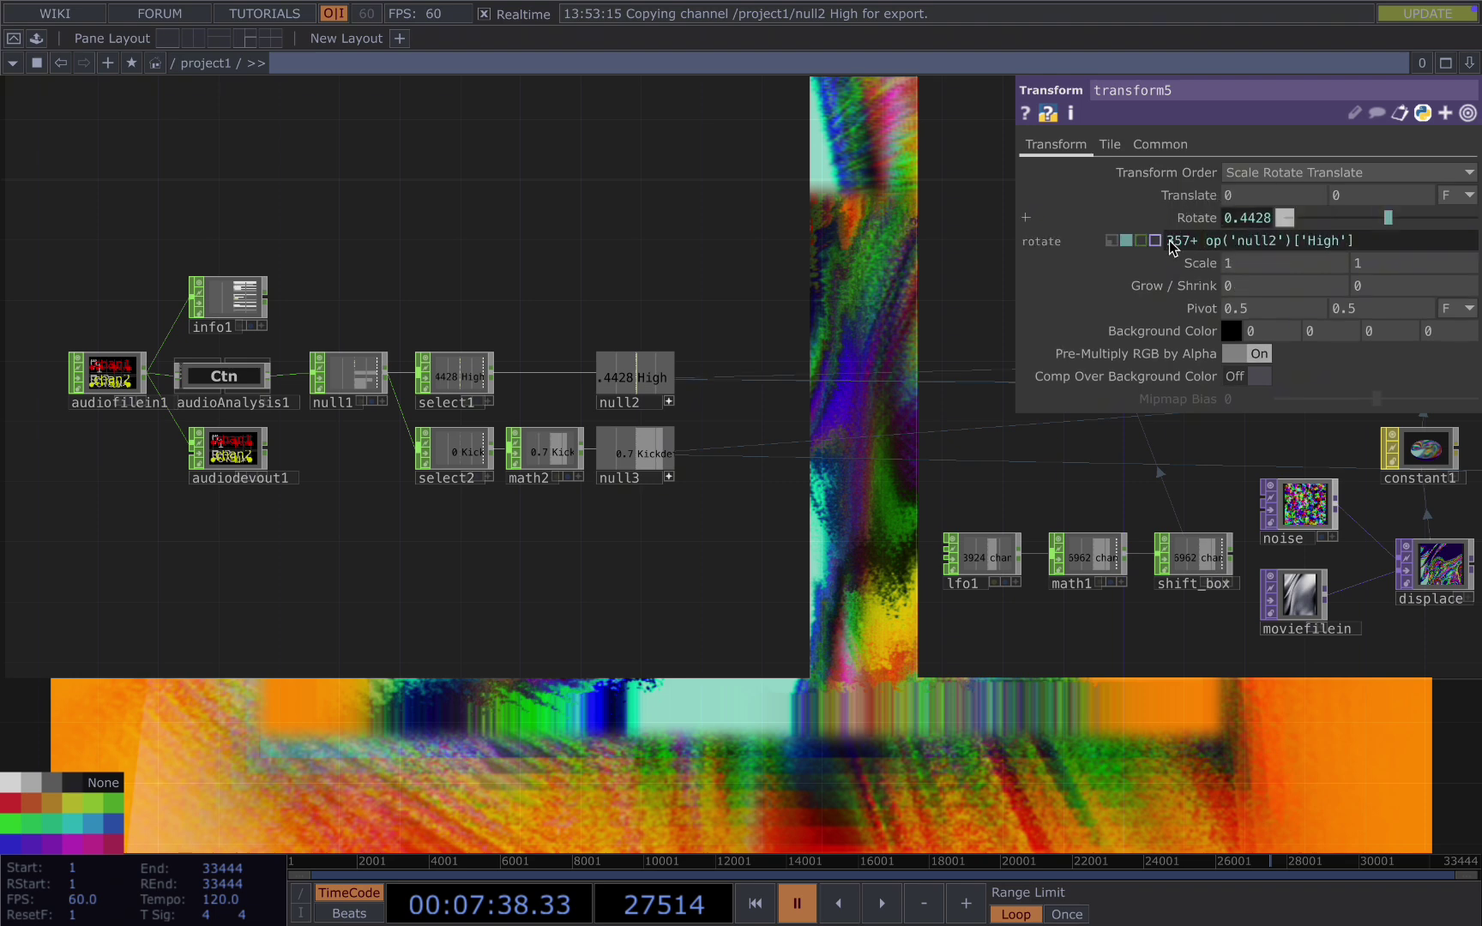
Step: Reorder comp4's inputs so transform5 comes before switch1 and start playback
scroll(849, 439, down, 6)
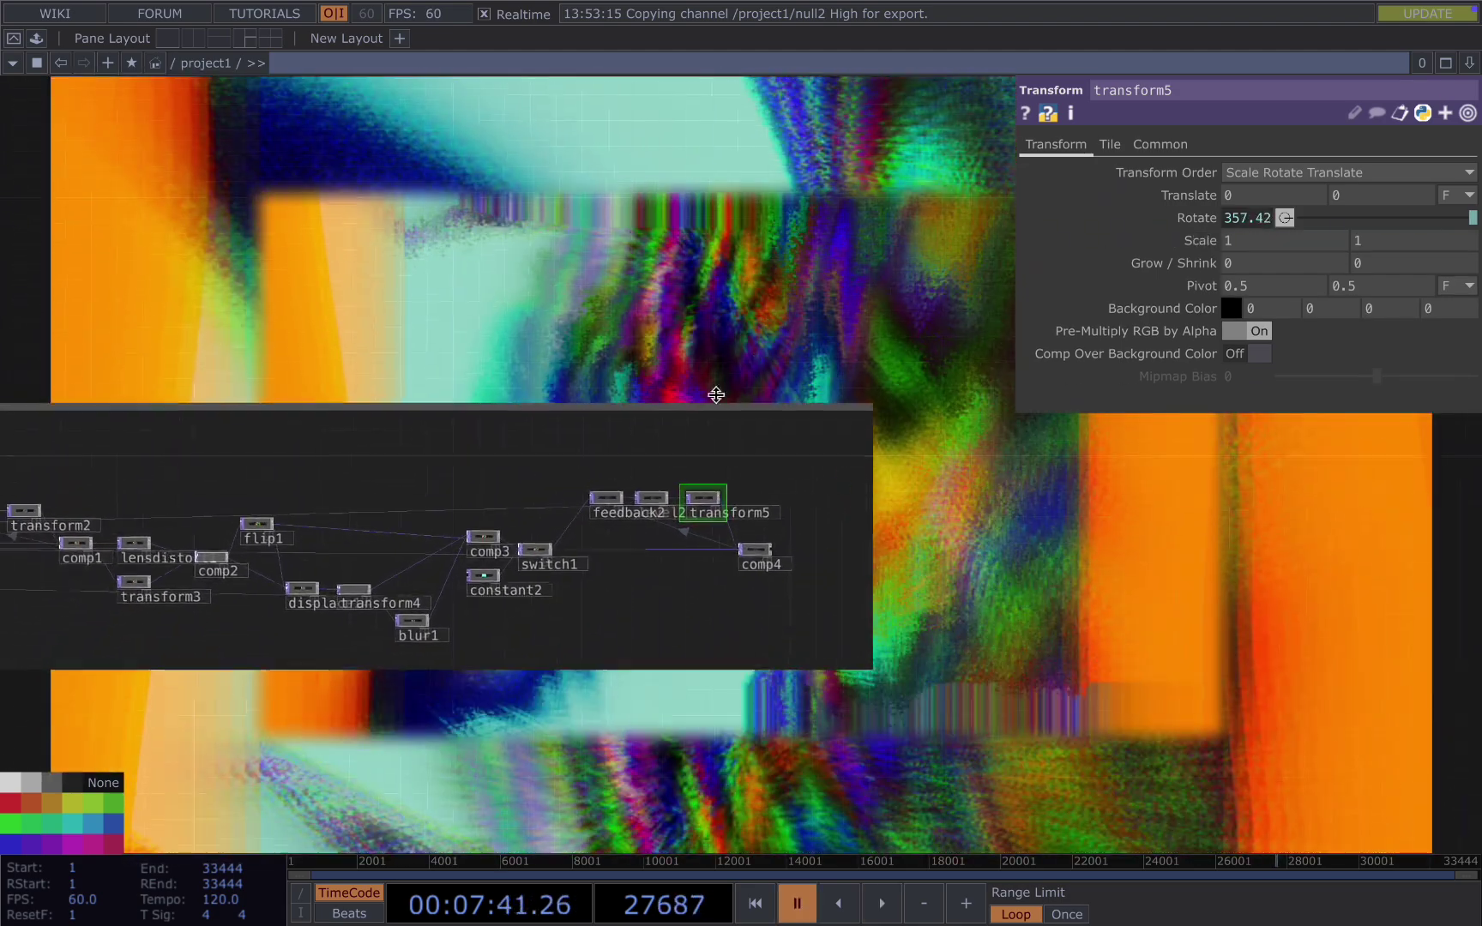
drag(761, 386, 771, 321)
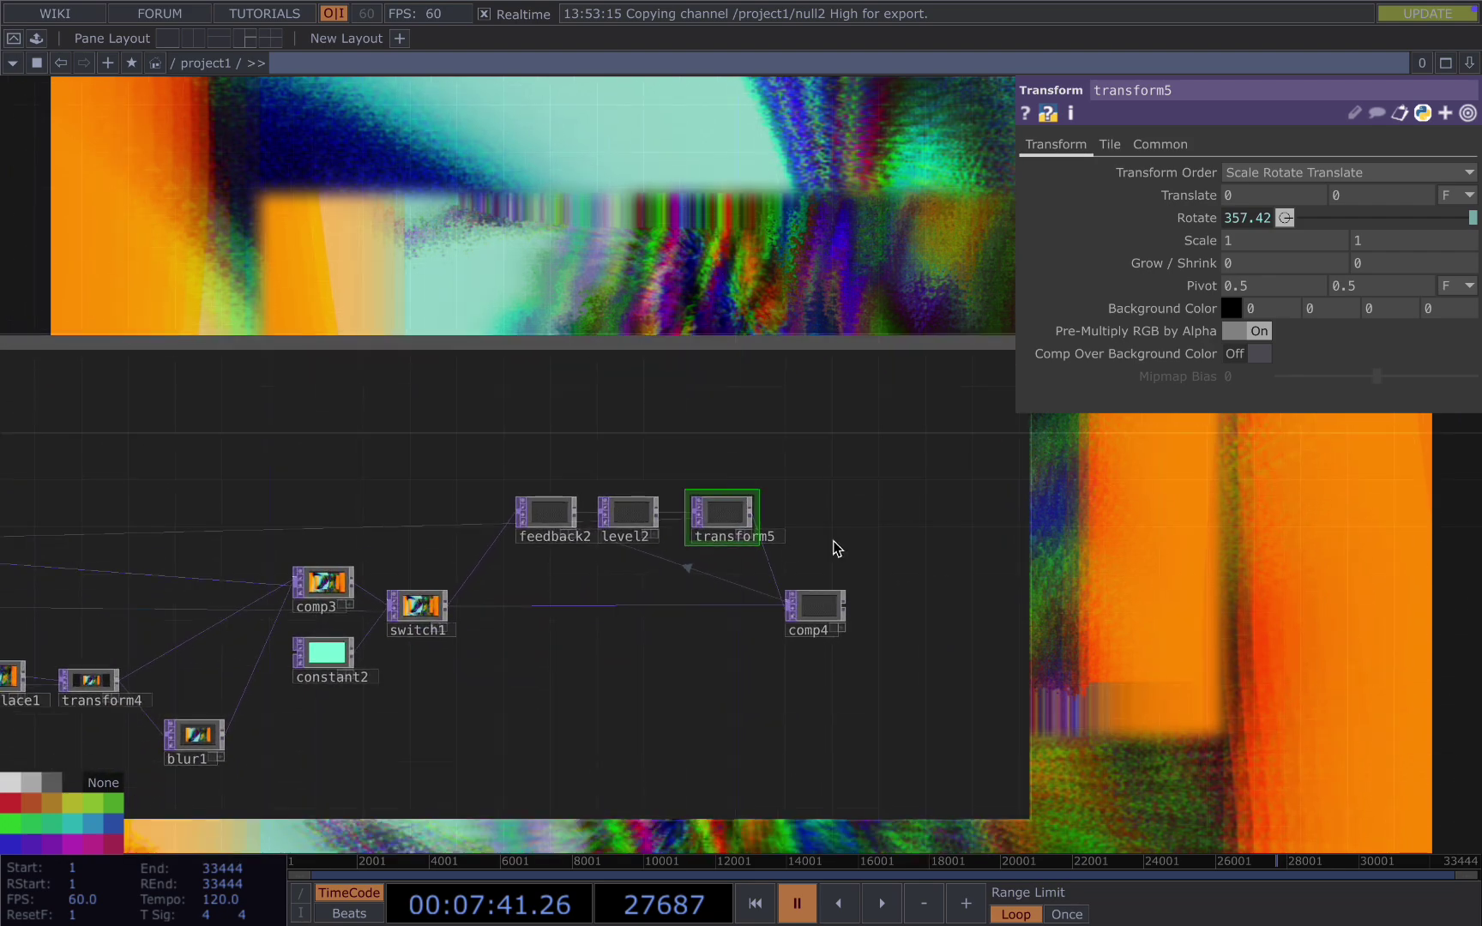
click(827, 607)
click(1055, 462)
key(space)
Step: Examine the rotating feedback output of comp4 during playback and pause the timeline
drag(914, 262, 861, 308)
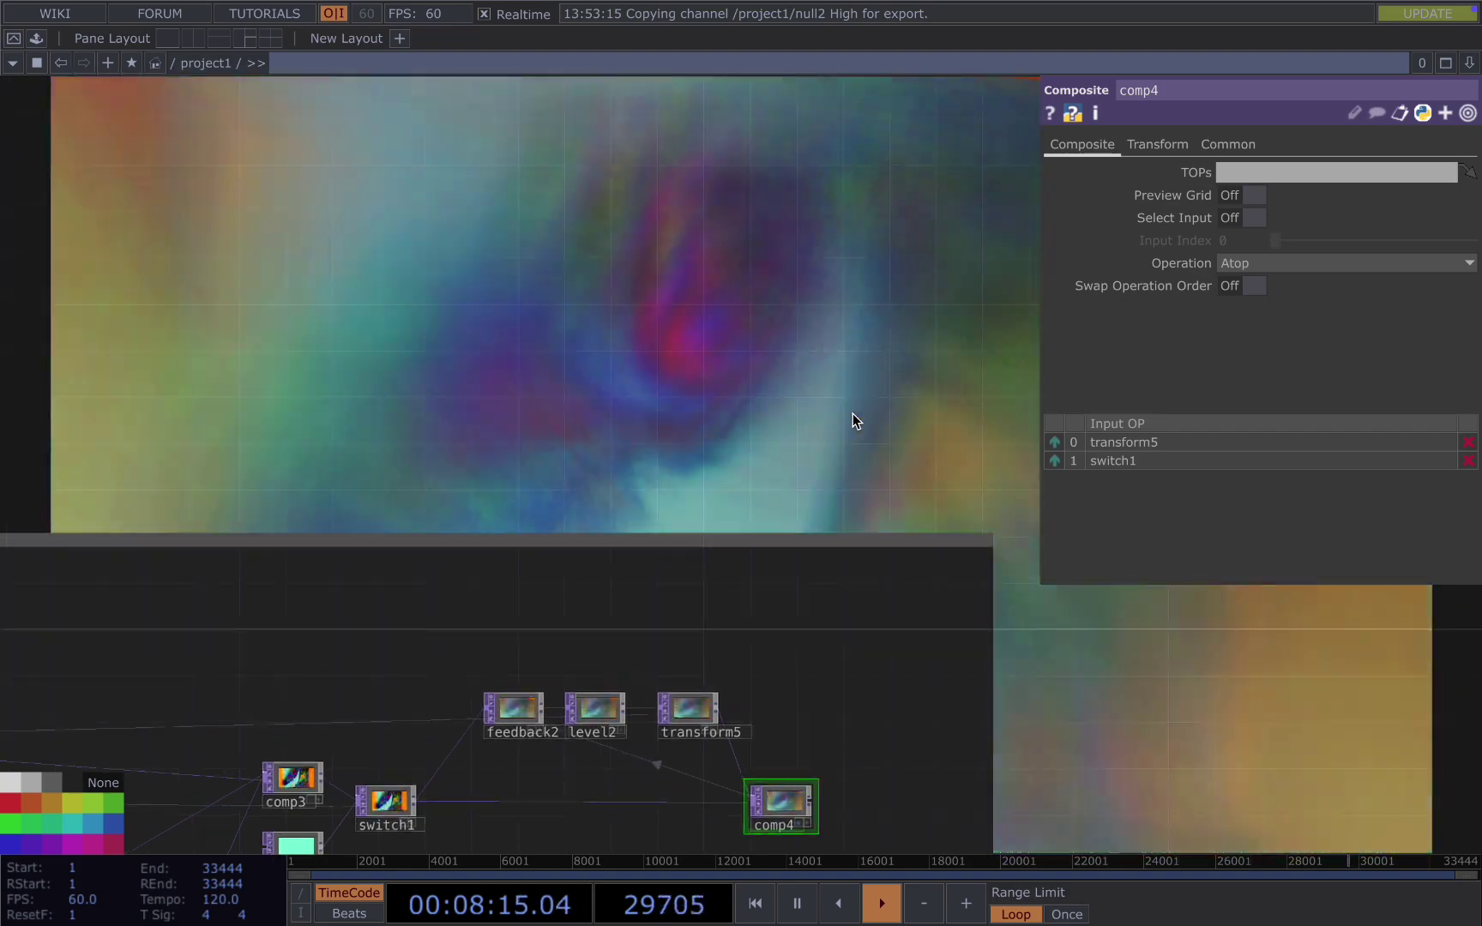
scroll(708, 429, down, 6)
mouse_move(686, 641)
mouse_down()
mouse_move(576, 621)
mouse_move(685, 618)
mouse_up()
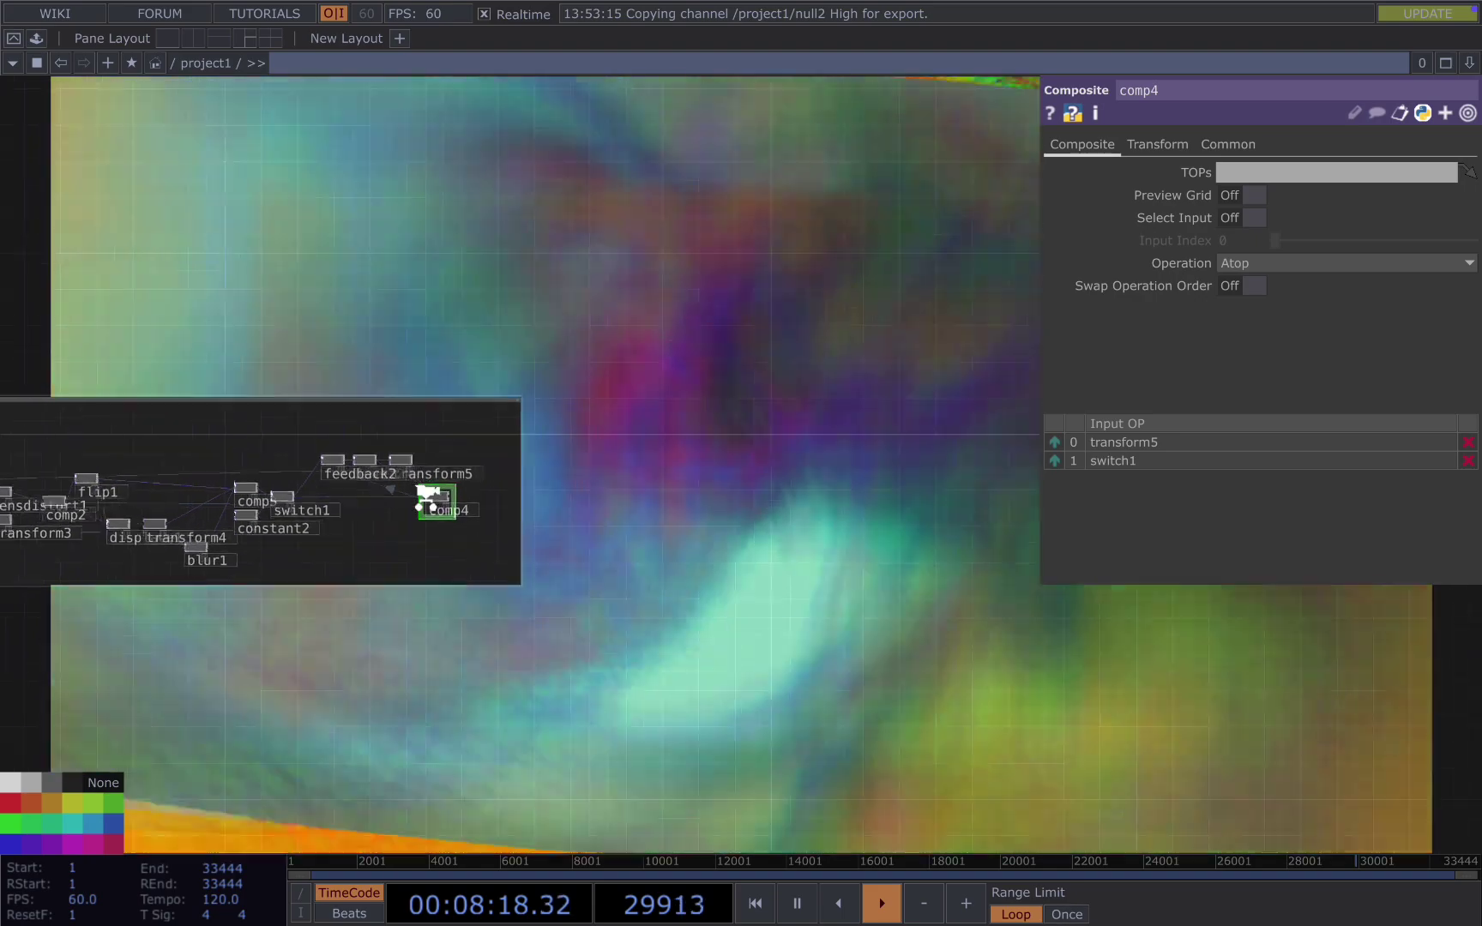
scroll(400, 498, up, 5)
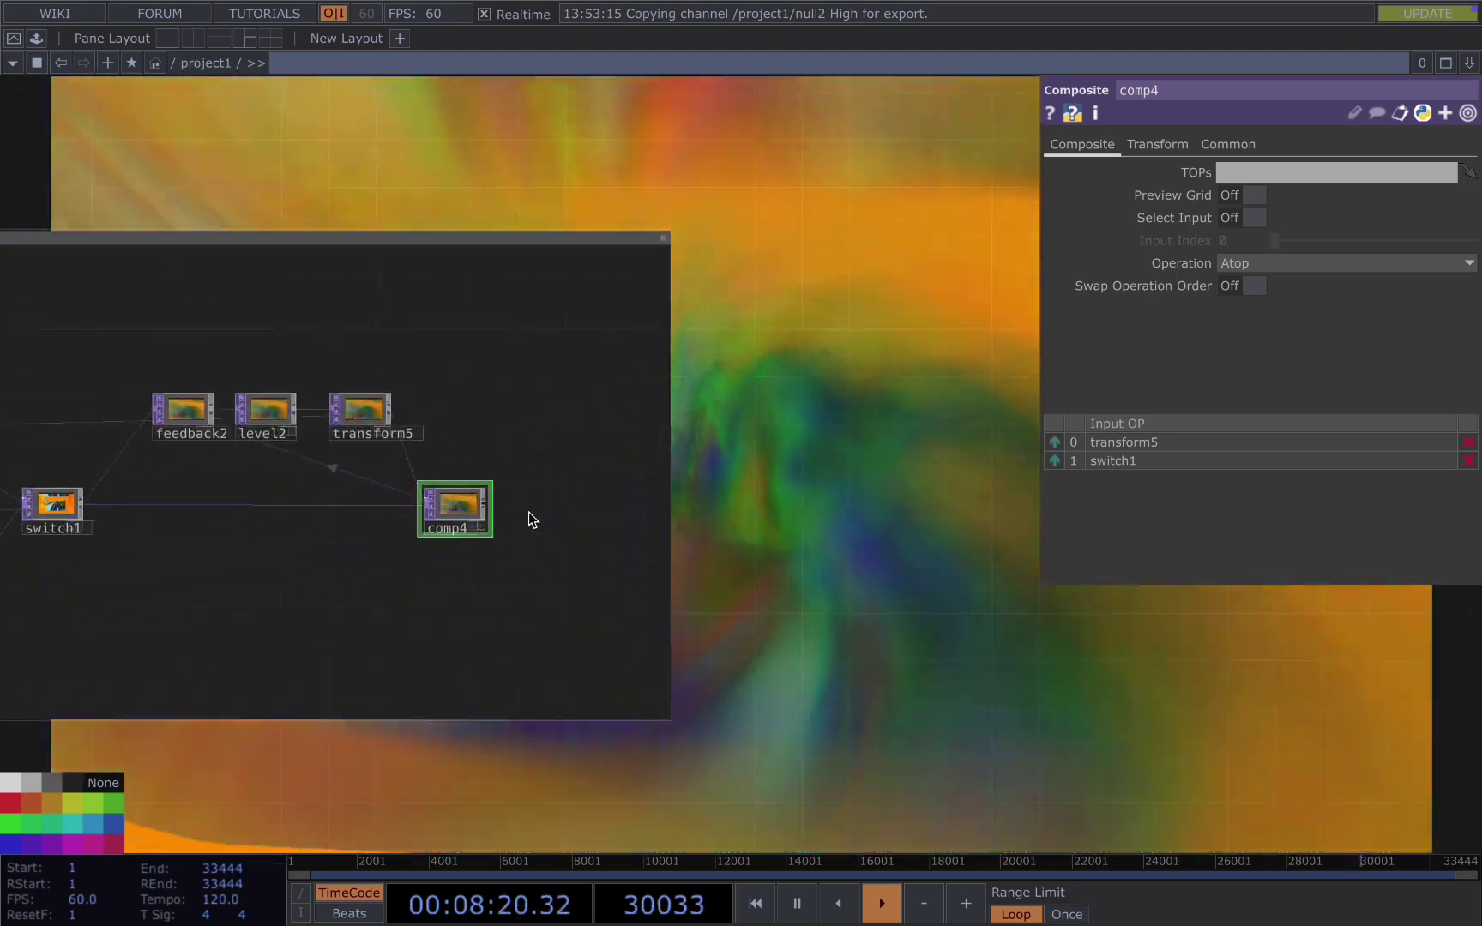
drag(926, 599, 672, 566)
scroll(672, 566, down, 2)
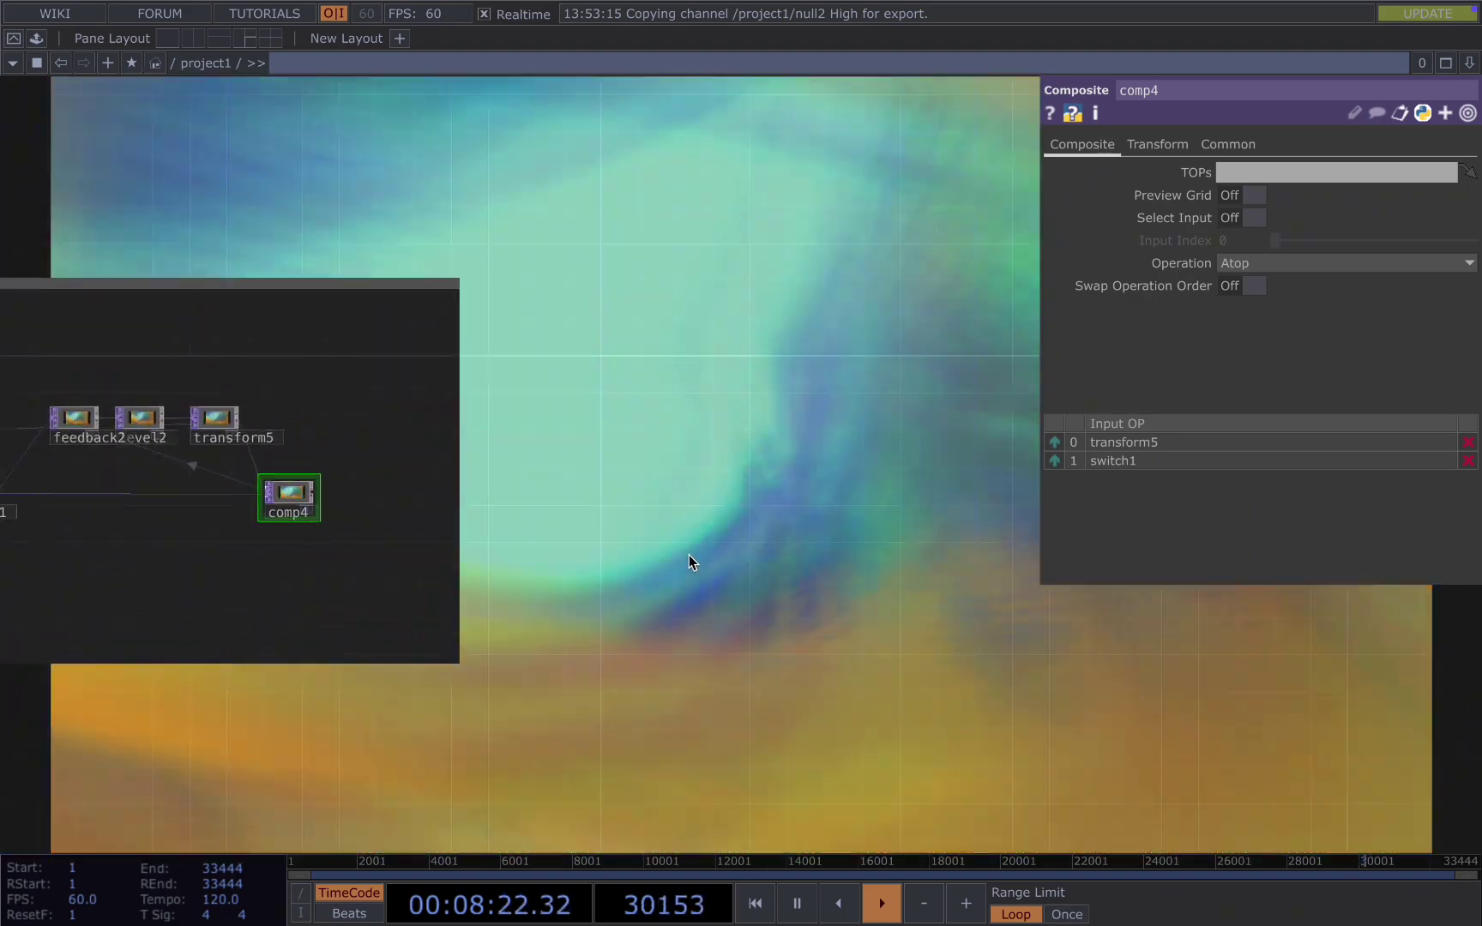
scroll(688, 555, down, 1)
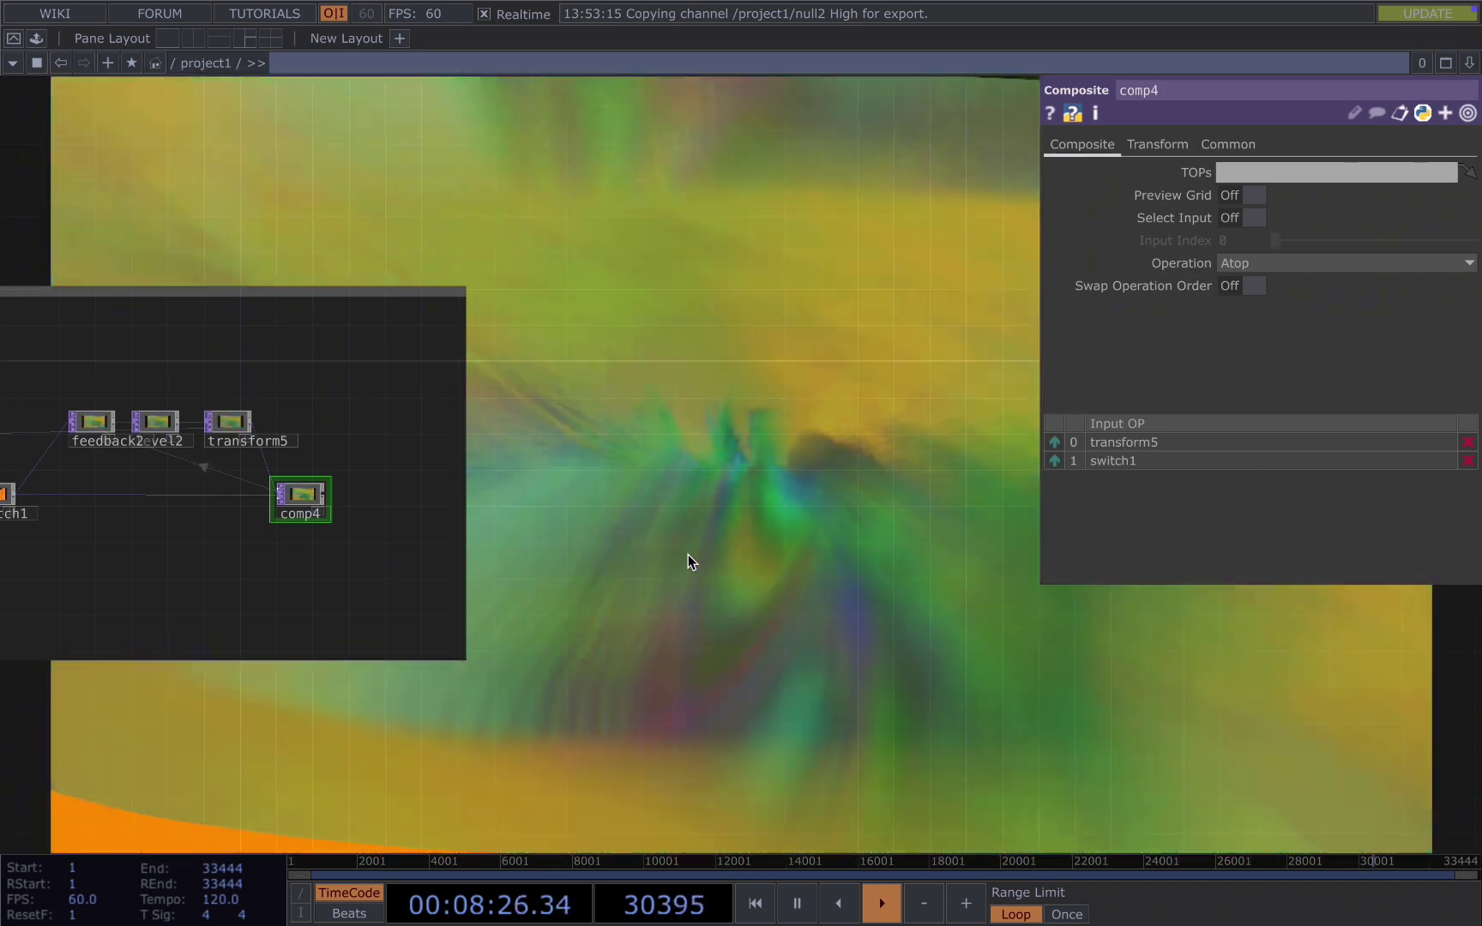
key(space)
Step: Add a Level TOP after comp4
drag(688, 555, 926, 622)
scroll(441, 517, up, 2)
scroll(440, 517, up, 1)
scroll(317, 502, up, 2)
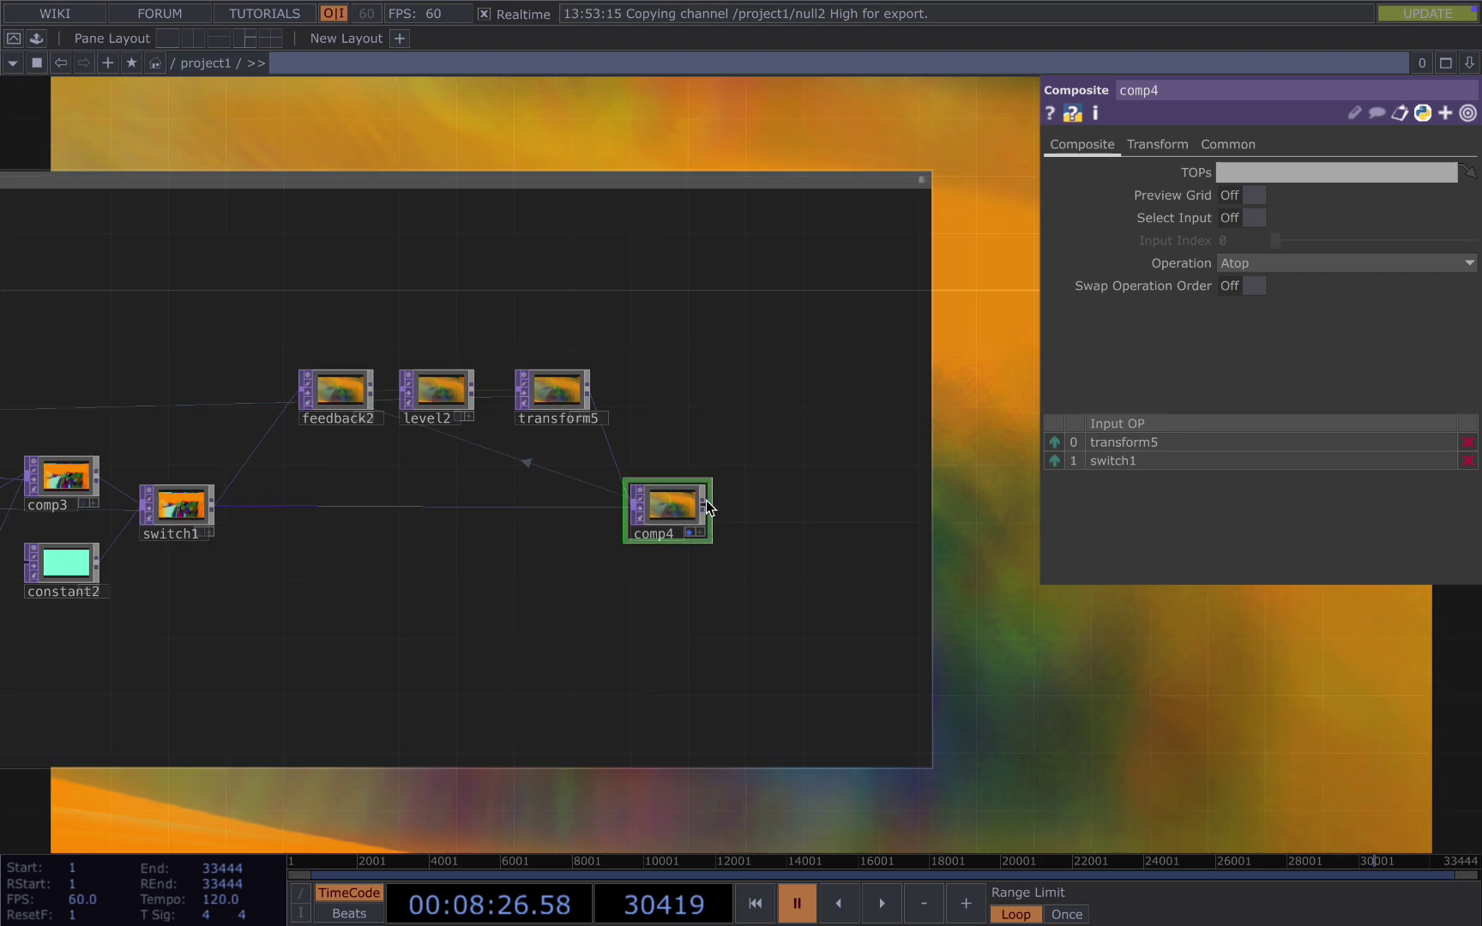
right_click(703, 515)
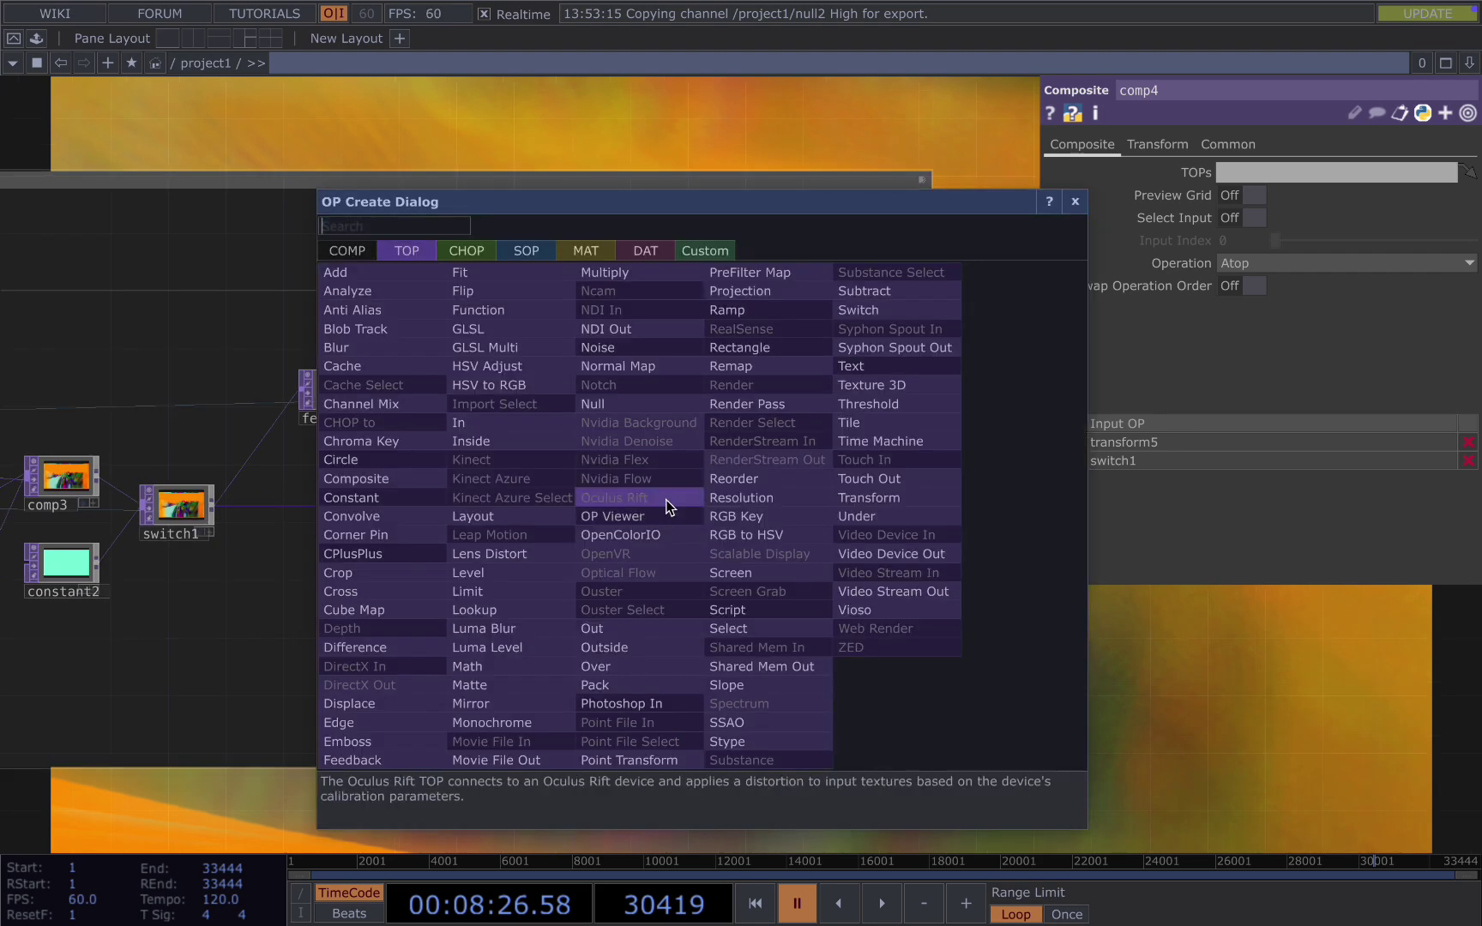
text(le)
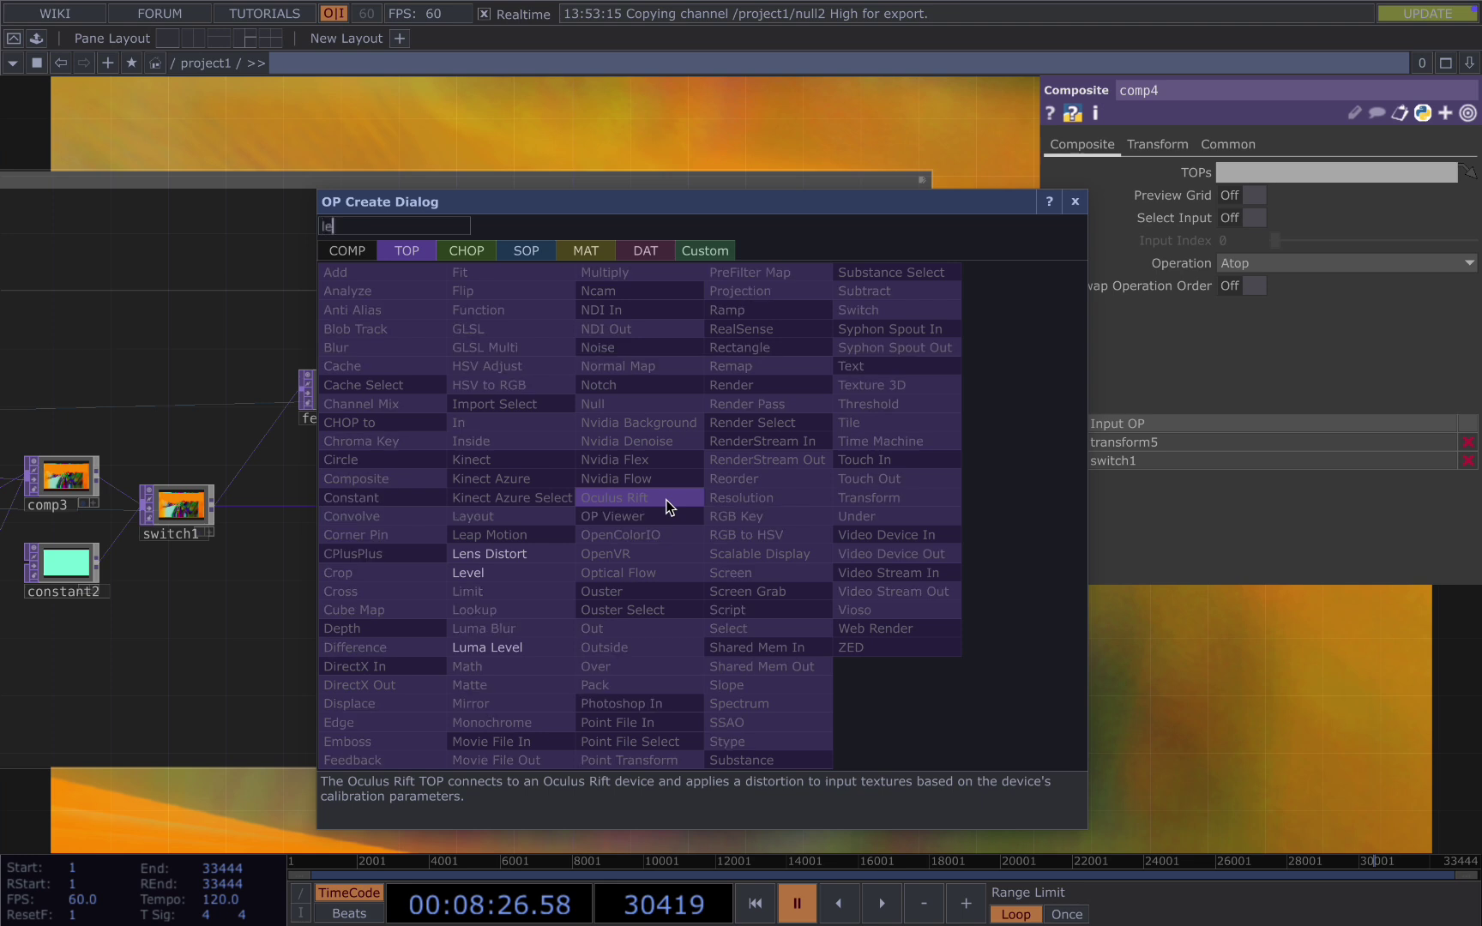
click(530, 573)
click(769, 513)
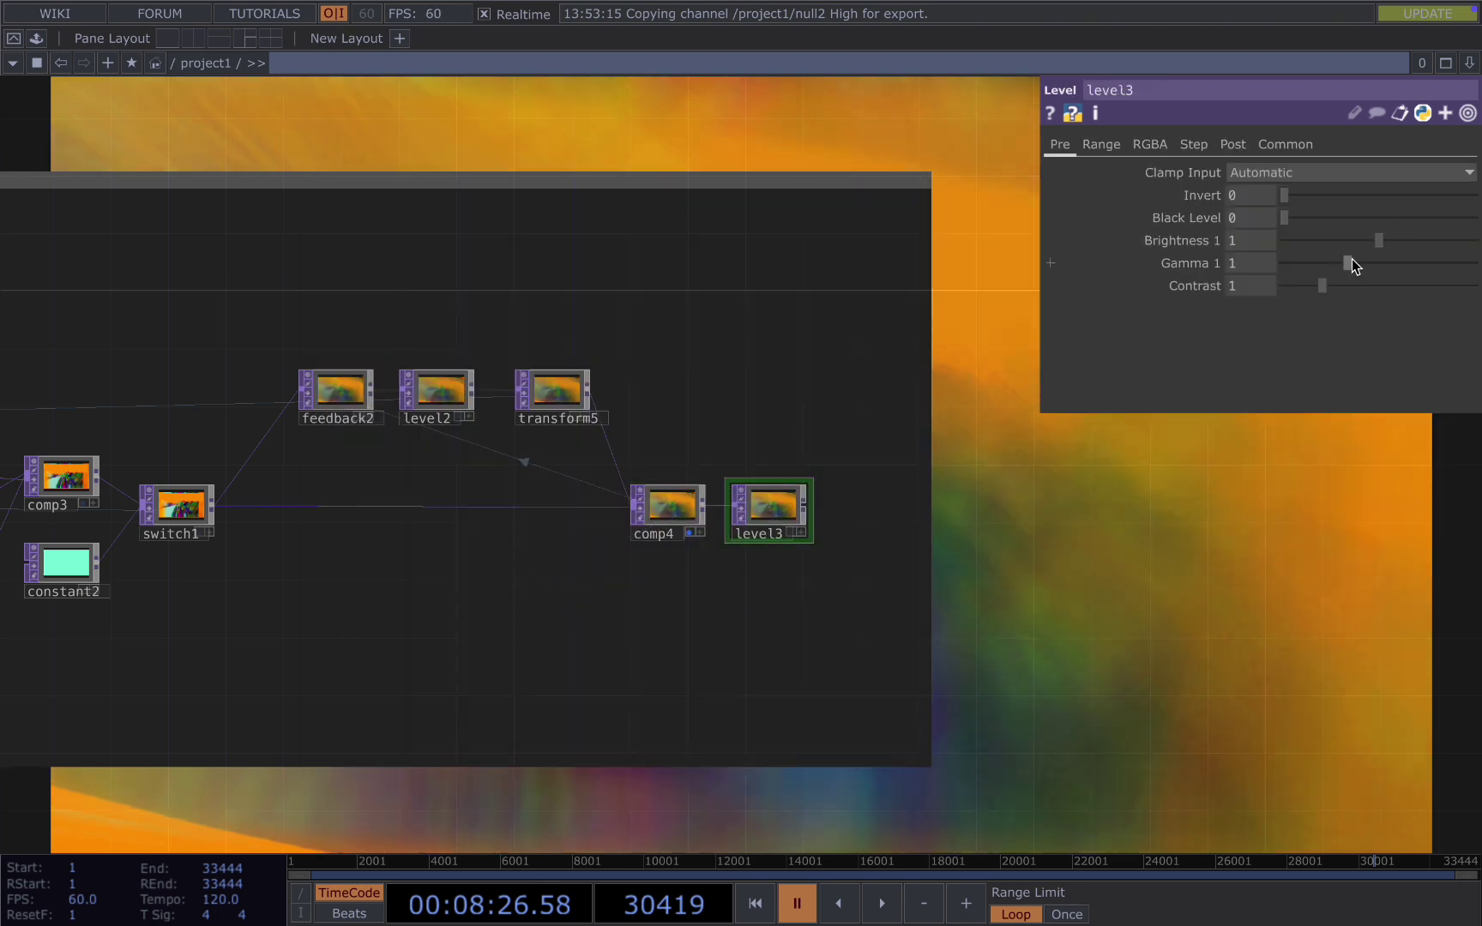
Step: Add another Composite TOP beside level3 and connect comp4 and level3 to its inputs
drag(1030, 474, 699, 502)
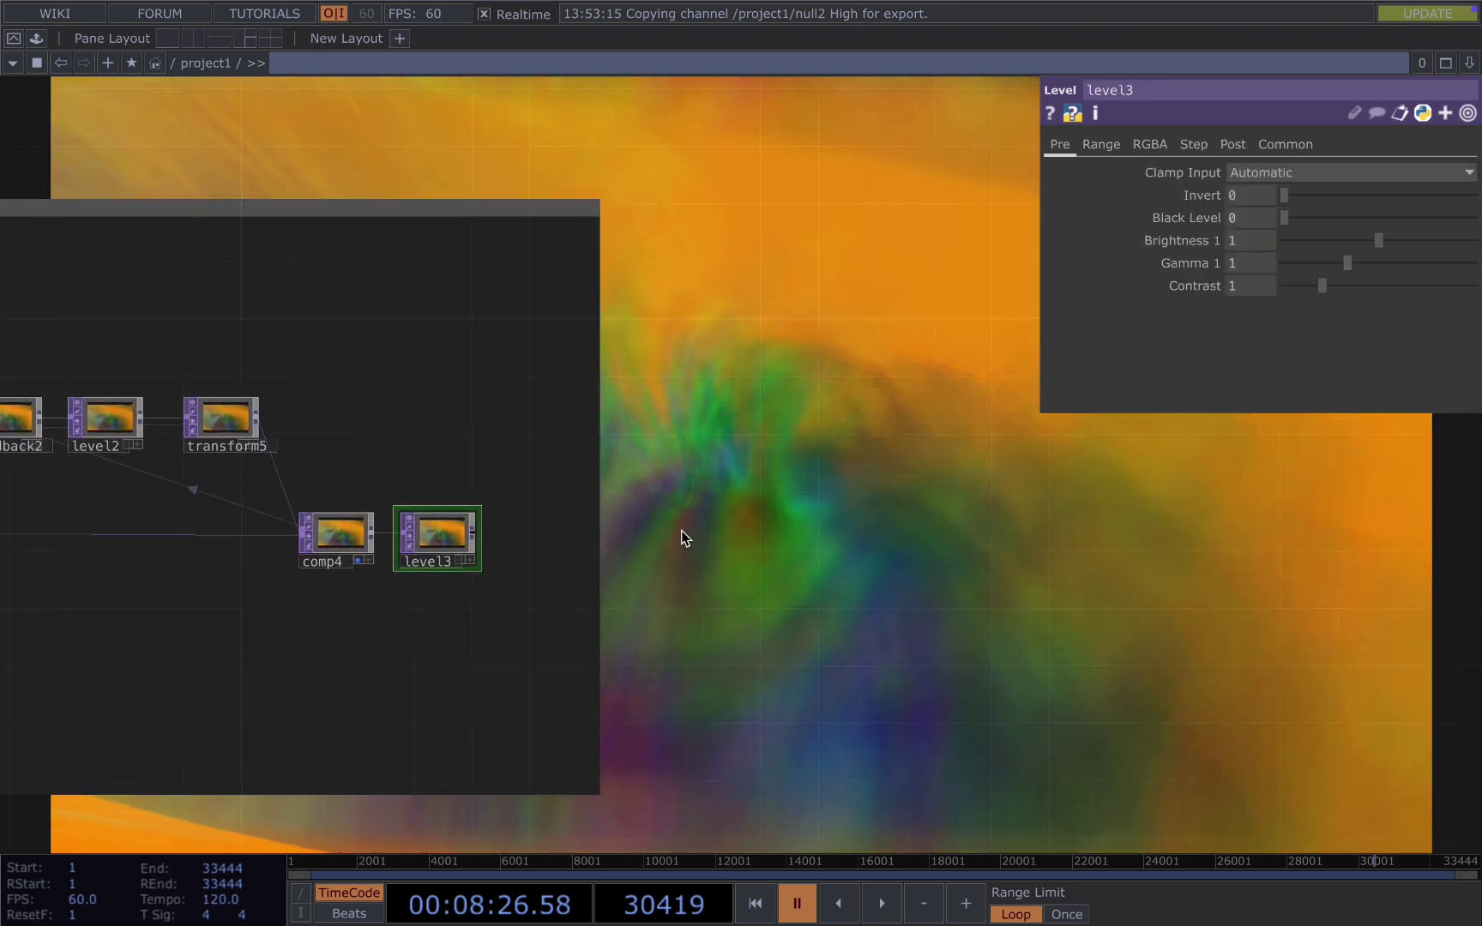
scroll(373, 549, up, 2)
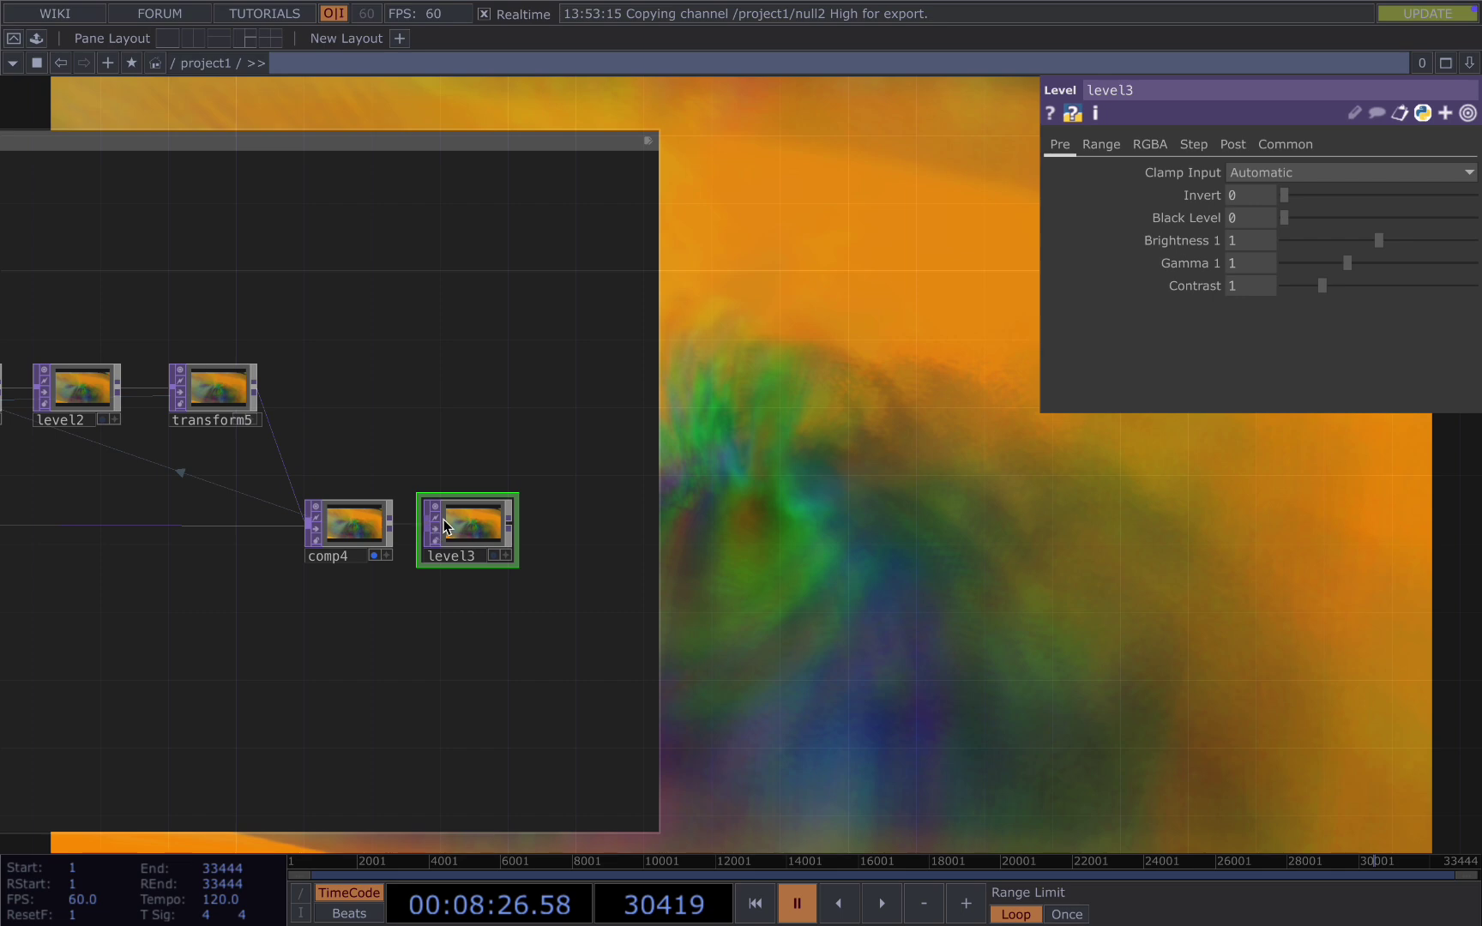
key(Tab)
text(comp)
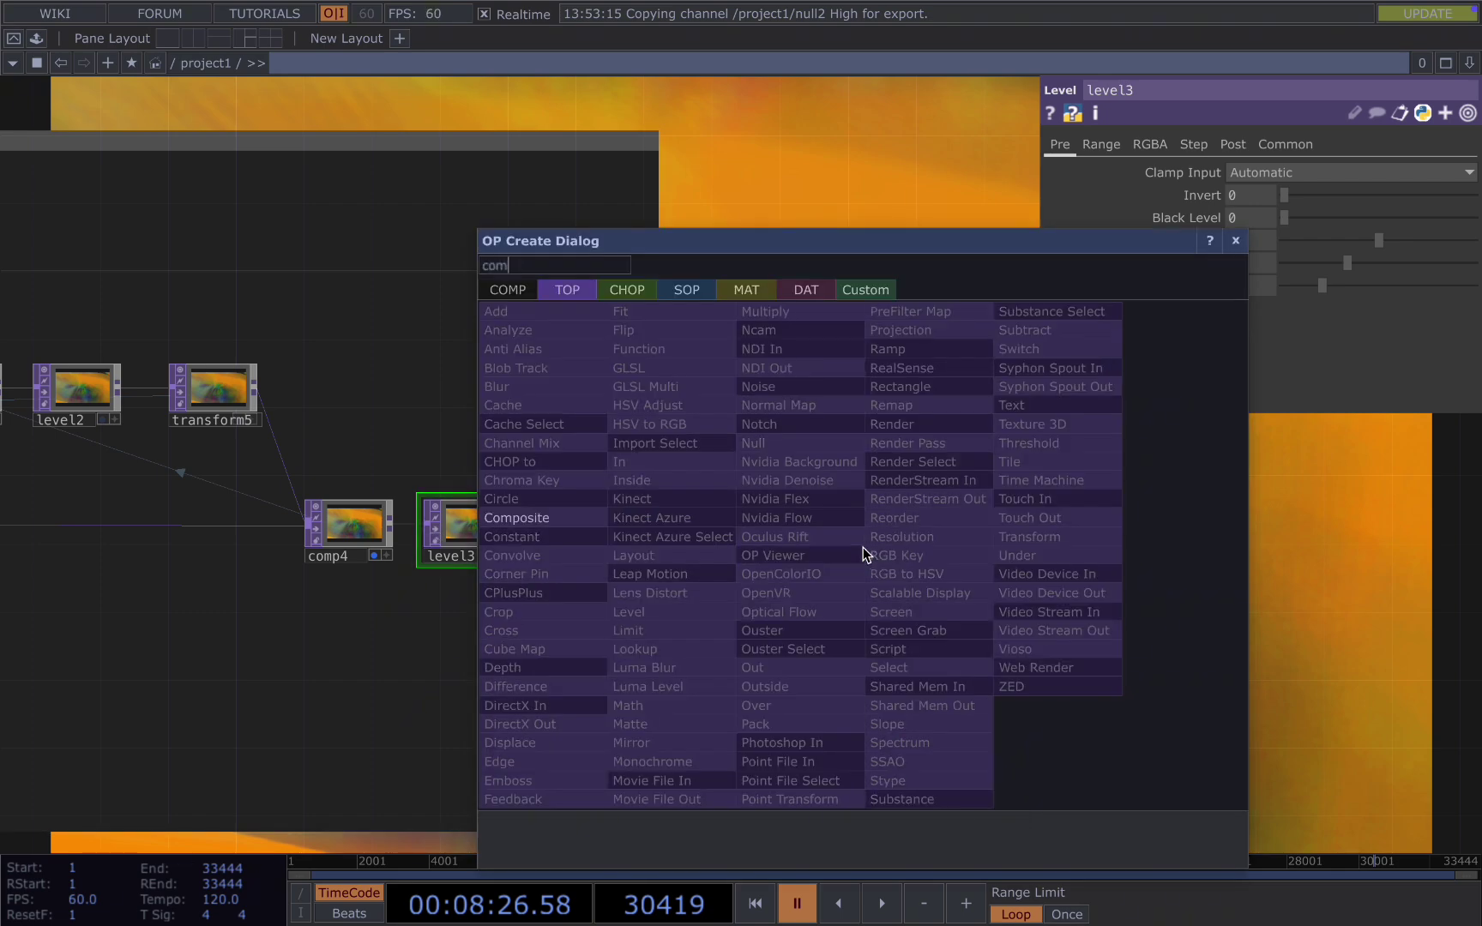
click(525, 515)
click(557, 485)
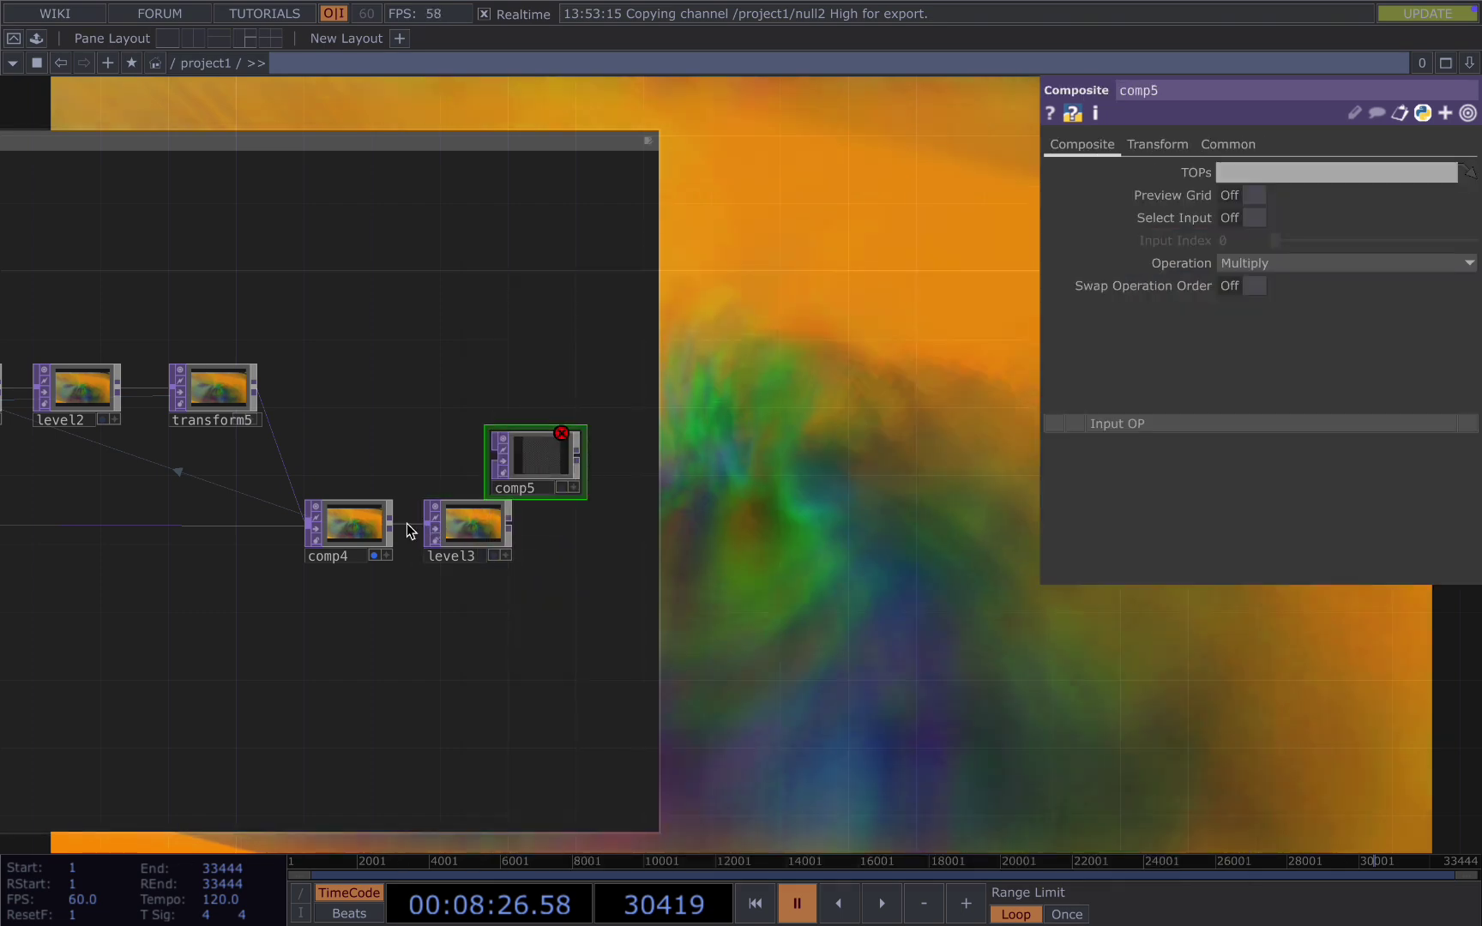
drag(391, 522, 495, 463)
mouse_move(512, 527)
mouse_down()
mouse_move(512, 473)
mouse_move(529, 507)
mouse_up()
Step: Try comp5's Add operation, show comp5 in the network background, and set its Operation to Multiply
click(1282, 273)
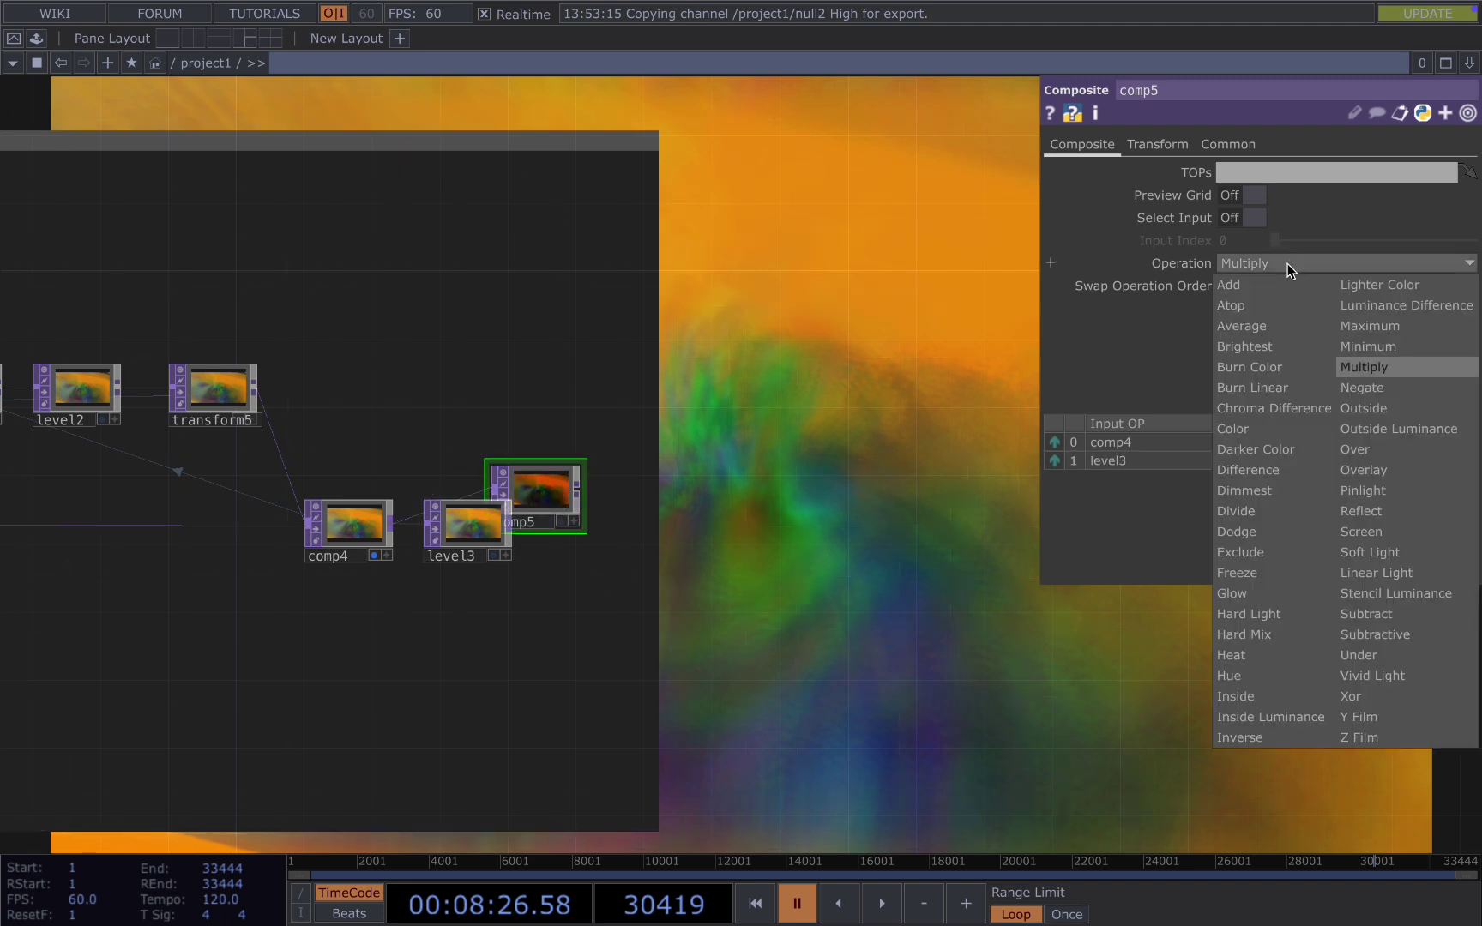
click(1232, 285)
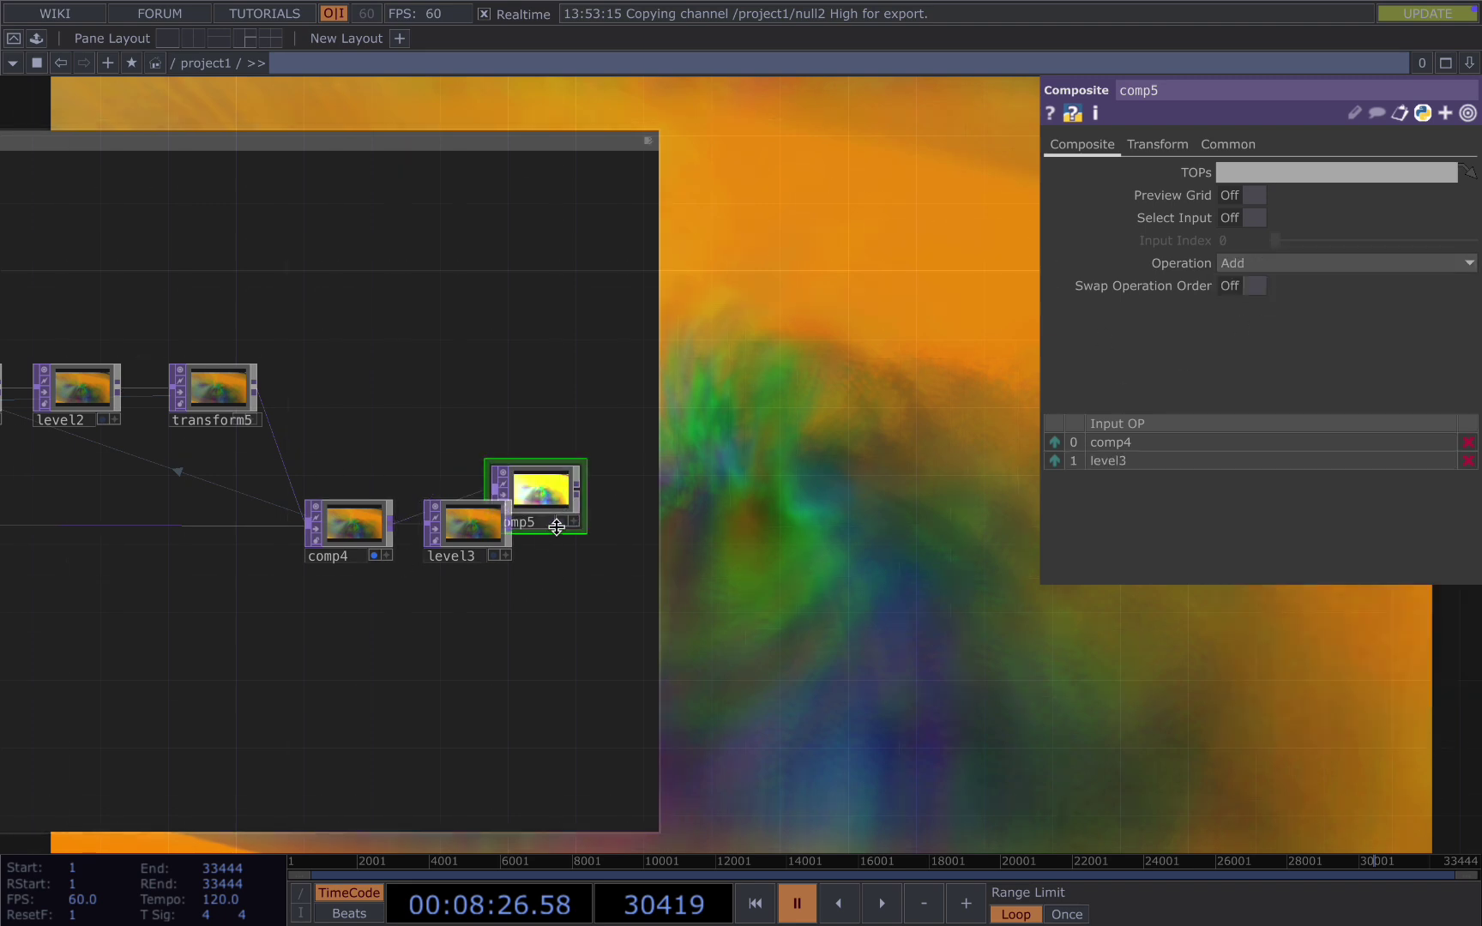
click(561, 521)
scroll(699, 553, right, 5)
click(1287, 263)
click(1394, 344)
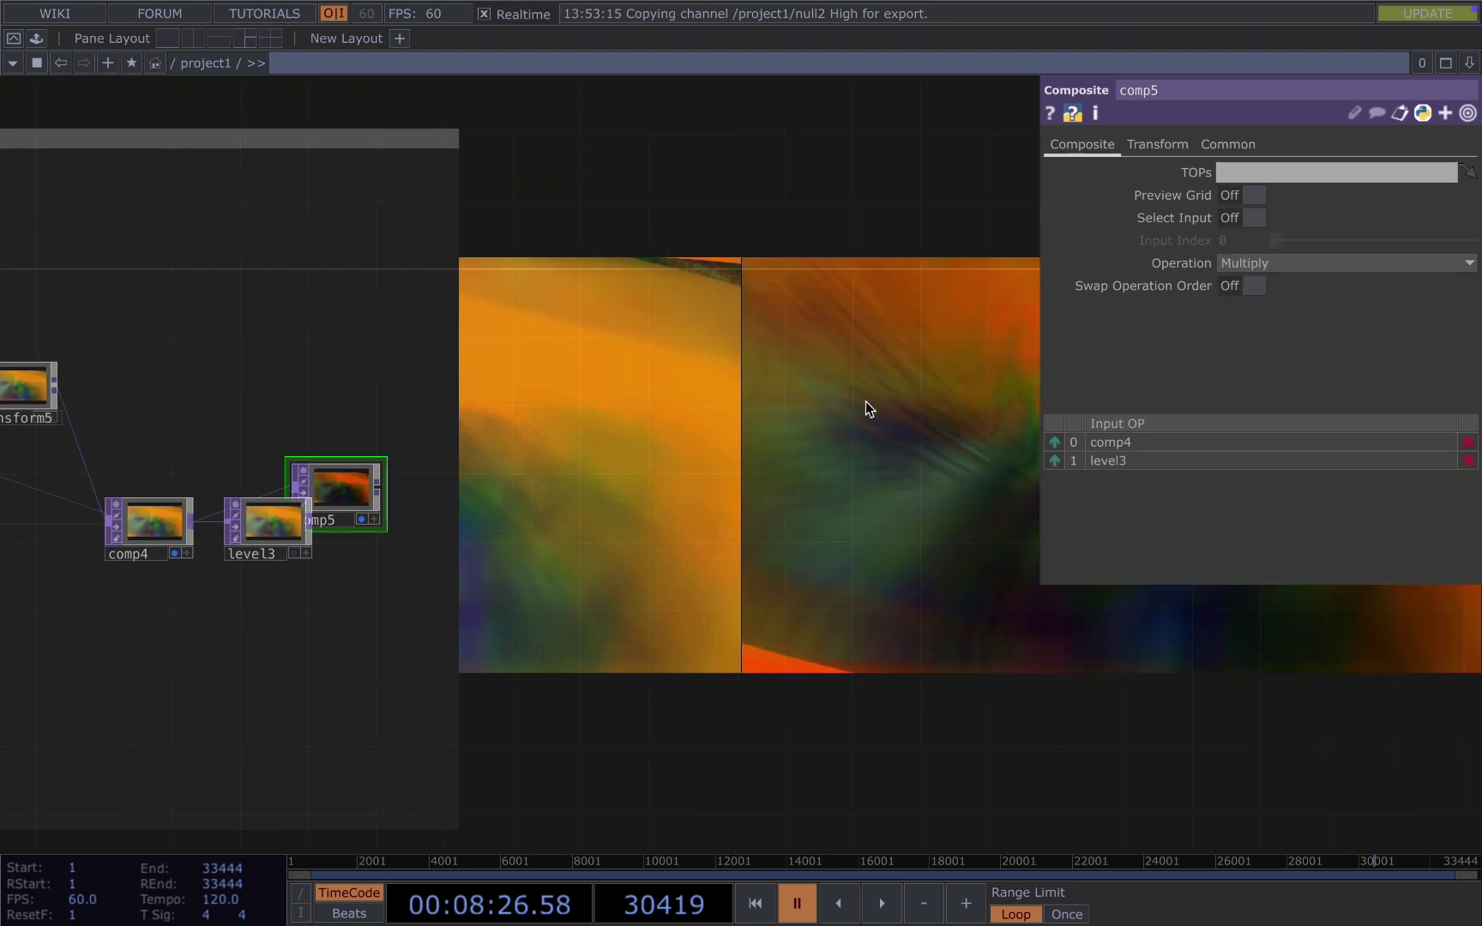
Step: Hide the parameters and play the timeline to compare comp5's output with comp4's
key(p)
key(space)
drag(724, 457, 523, 508)
scroll(642, 484, down, 3)
drag(641, 484, 470, 534)
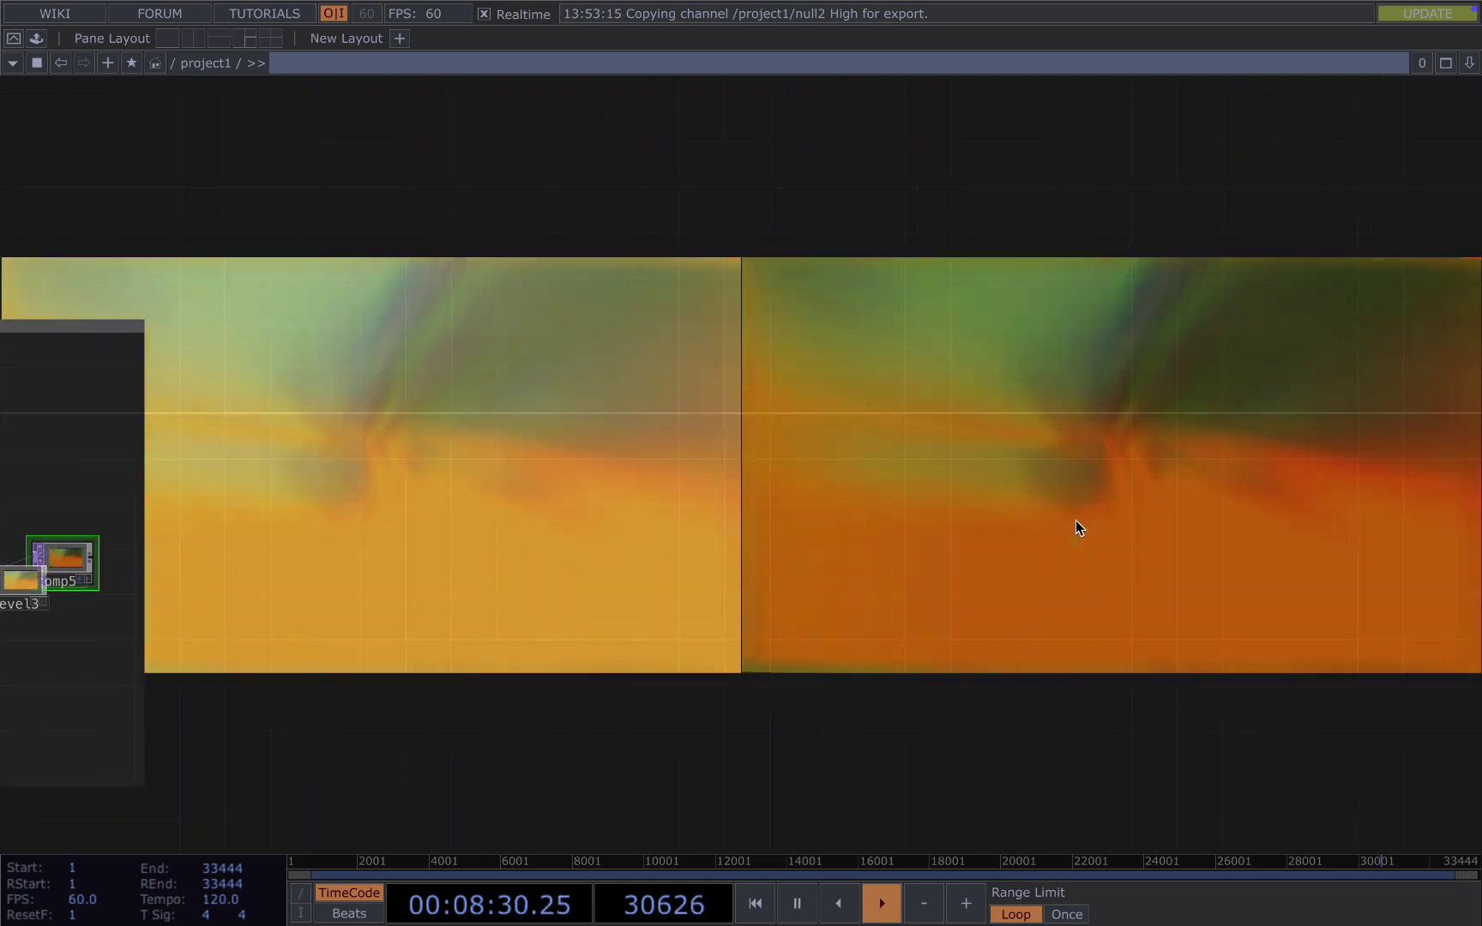